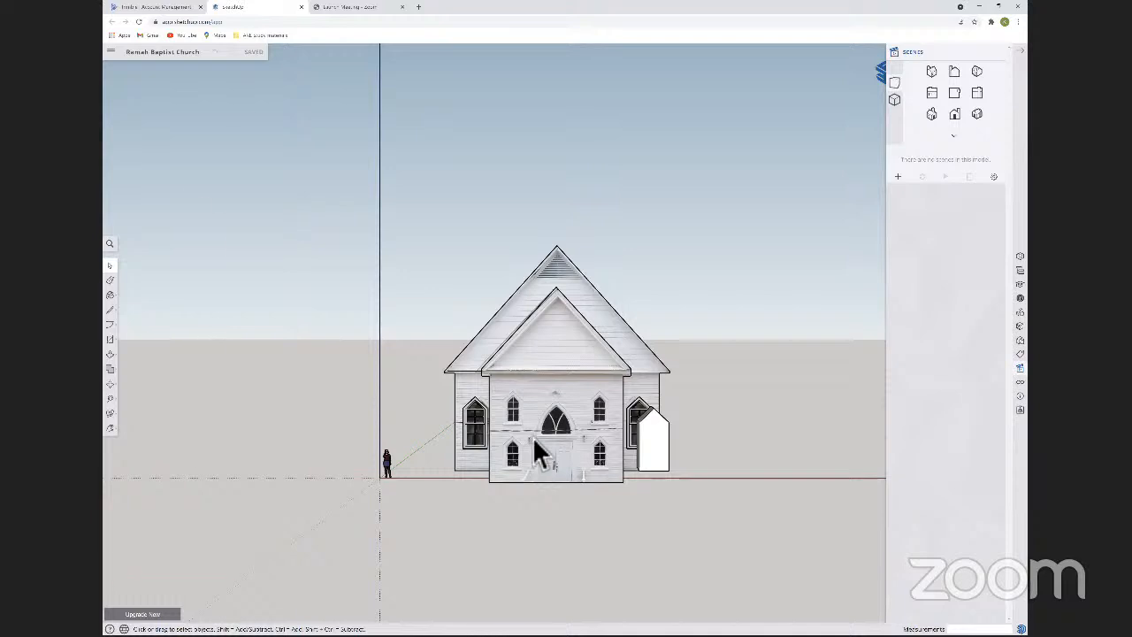
Draw a rectangle about 3'6" wide and 4'4" tall over the front facade's upper-left window frame, up to the base of its pointed top.
scroll(532, 437, "up", 5)
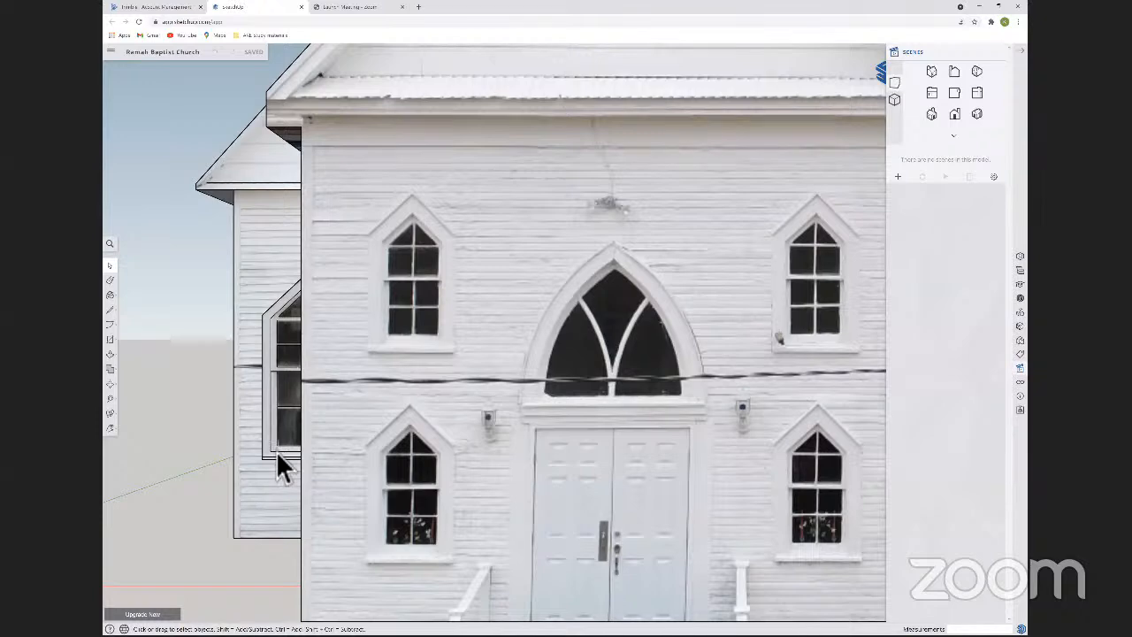
middle_click_drag(278, 452, 282, 453)
key("p")
key("l")
middle_click_drag(486, 236, 493, 236)
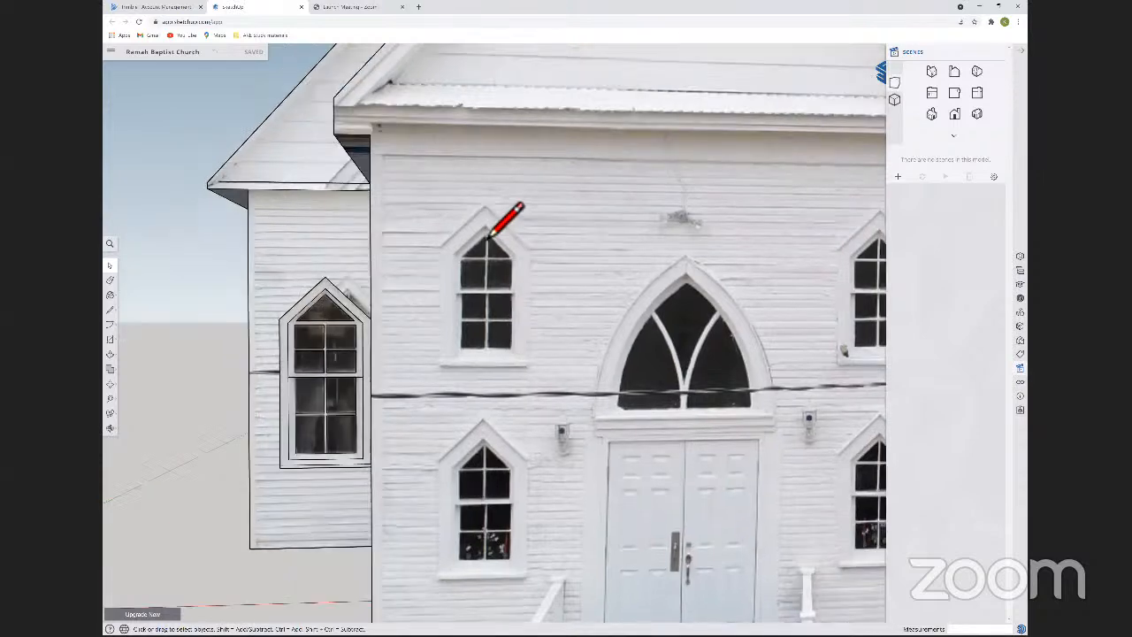
key("l")
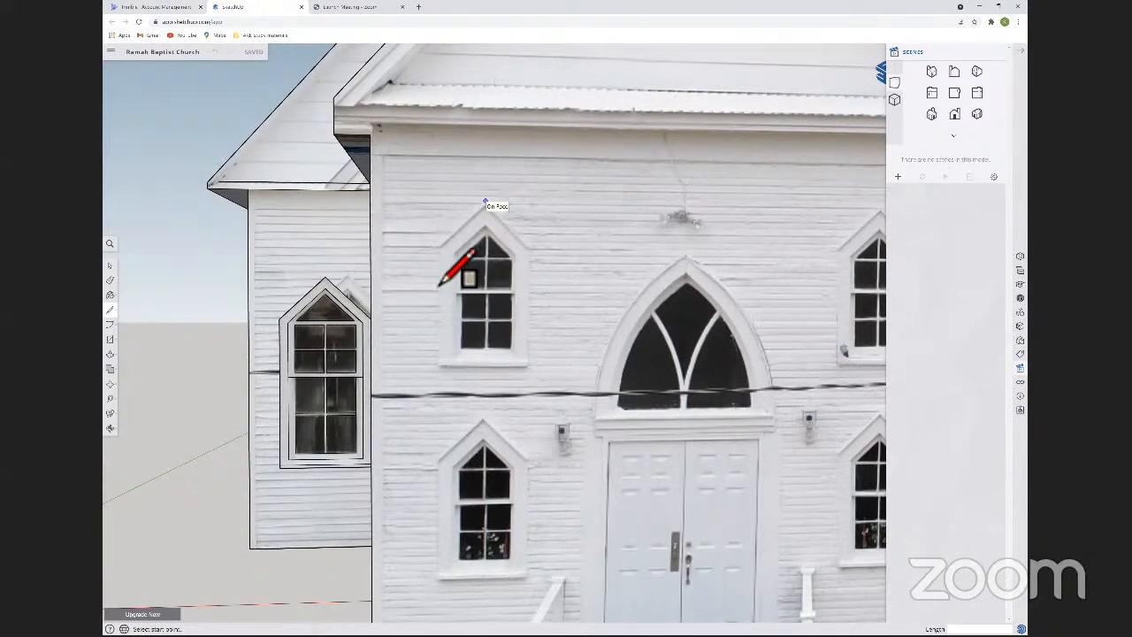
left_click(437, 246)
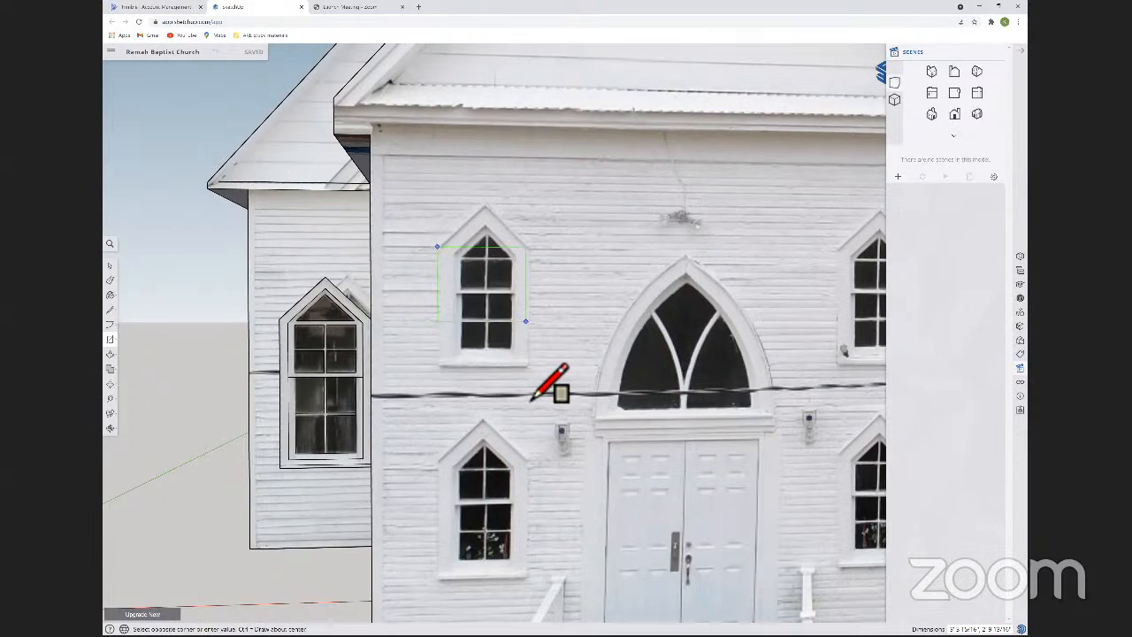
left_click(440, 404)
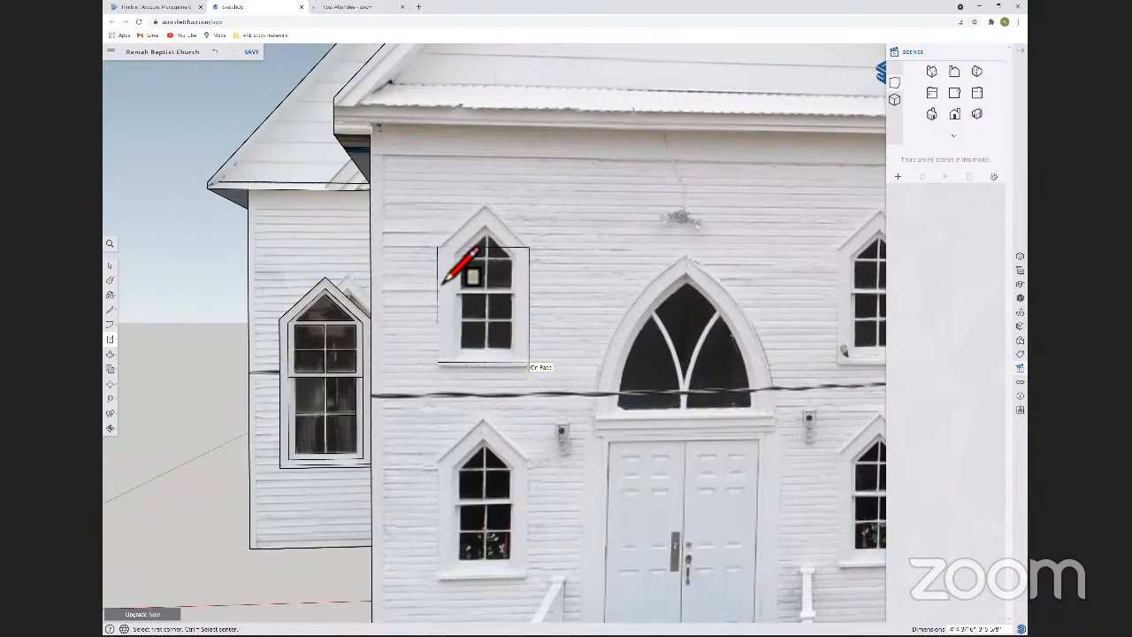
Draw a thin sill rectangle along the bottom edge of the window outline, spanning its full width and about 2 1/2" high.
left_click(467, 386)
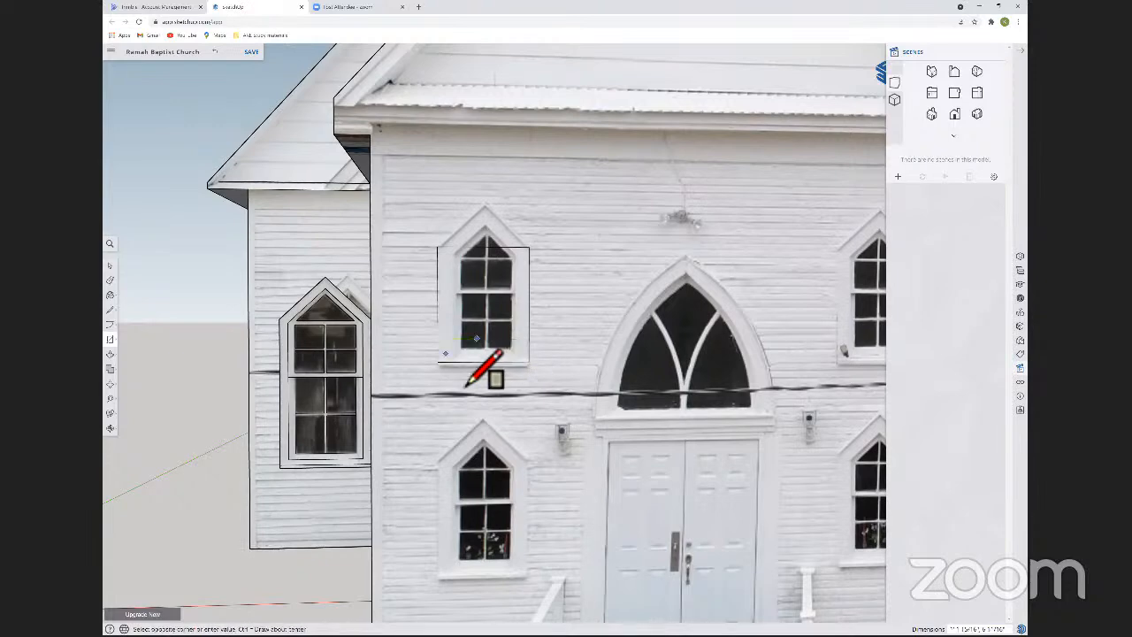
key("Escape")
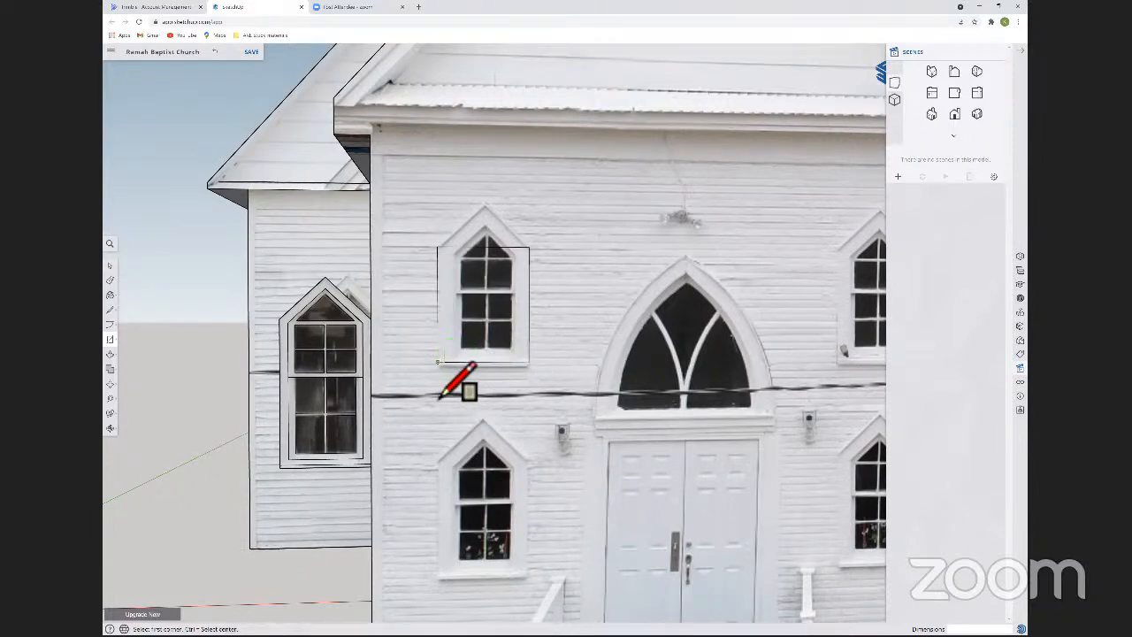
left_click(440, 396)
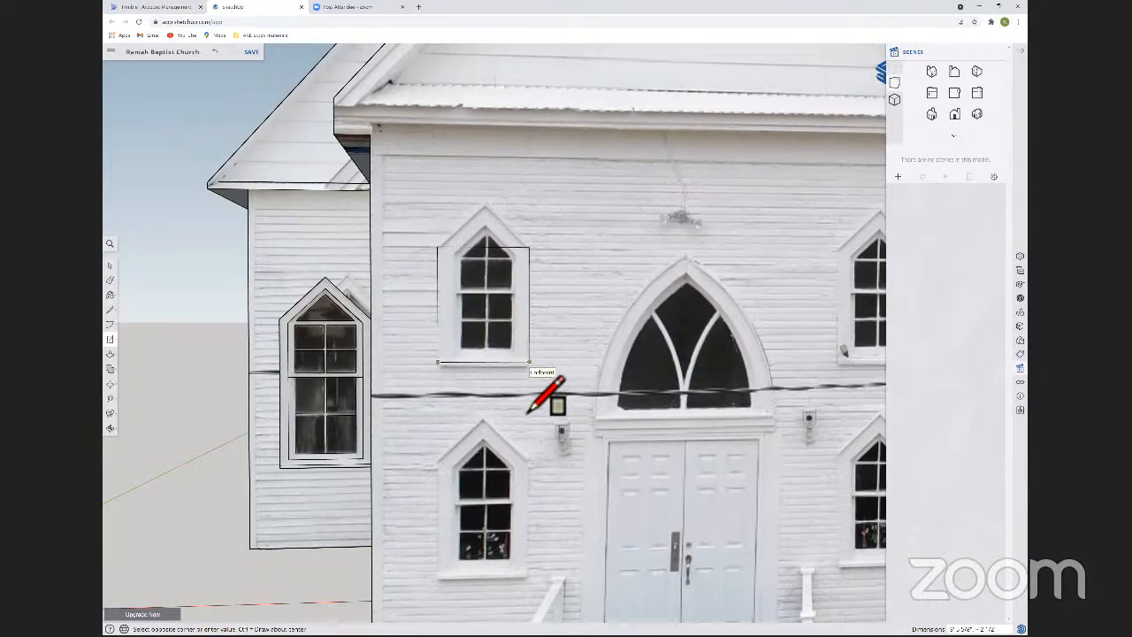
left_click(488, 283)
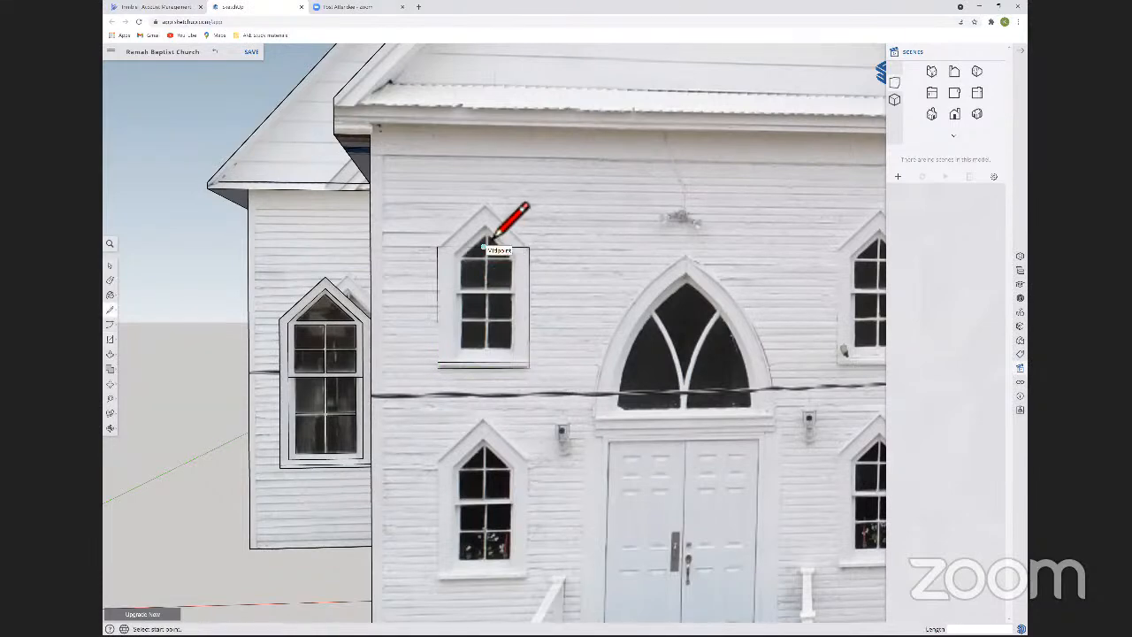
Draw the window outline's pointed top from the upper edge's midpoint to the photo's peak, and remove the construction edges.
left_click(484, 249)
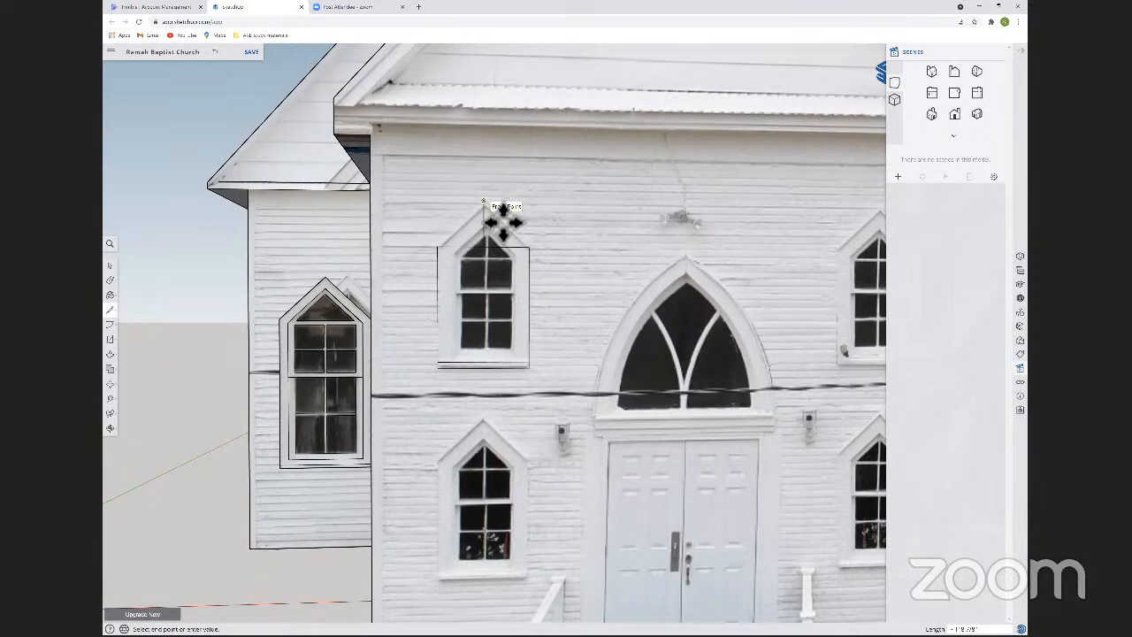
key("space")
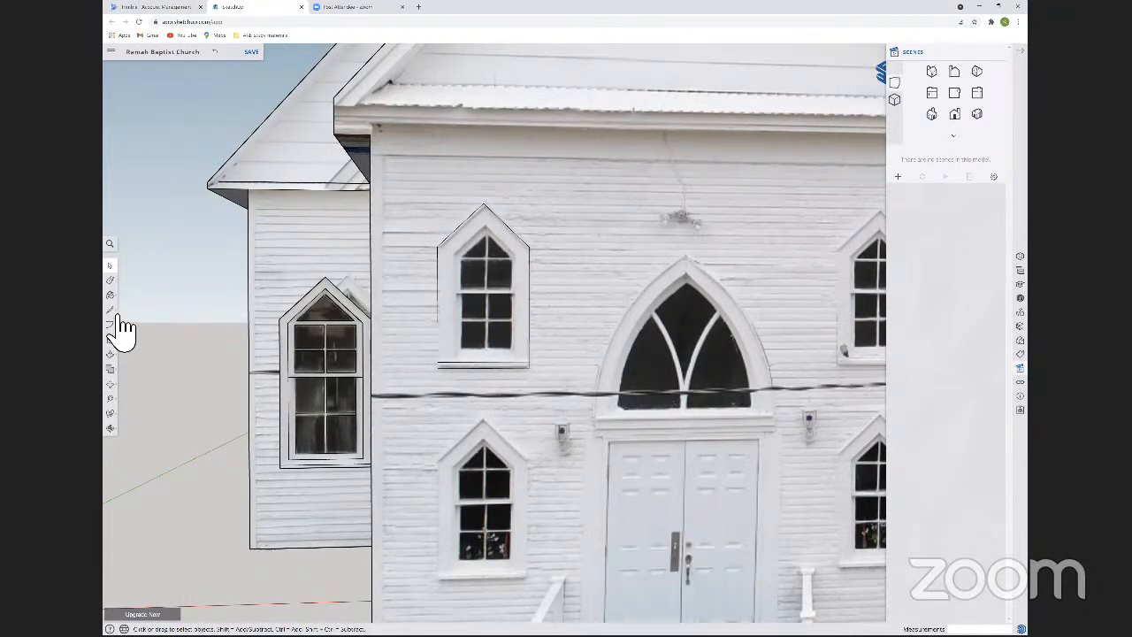
Offset the pointed window outline inward to form the trim, and move the inner bottom edge down to the sill in the photo.
left_click(120, 387)
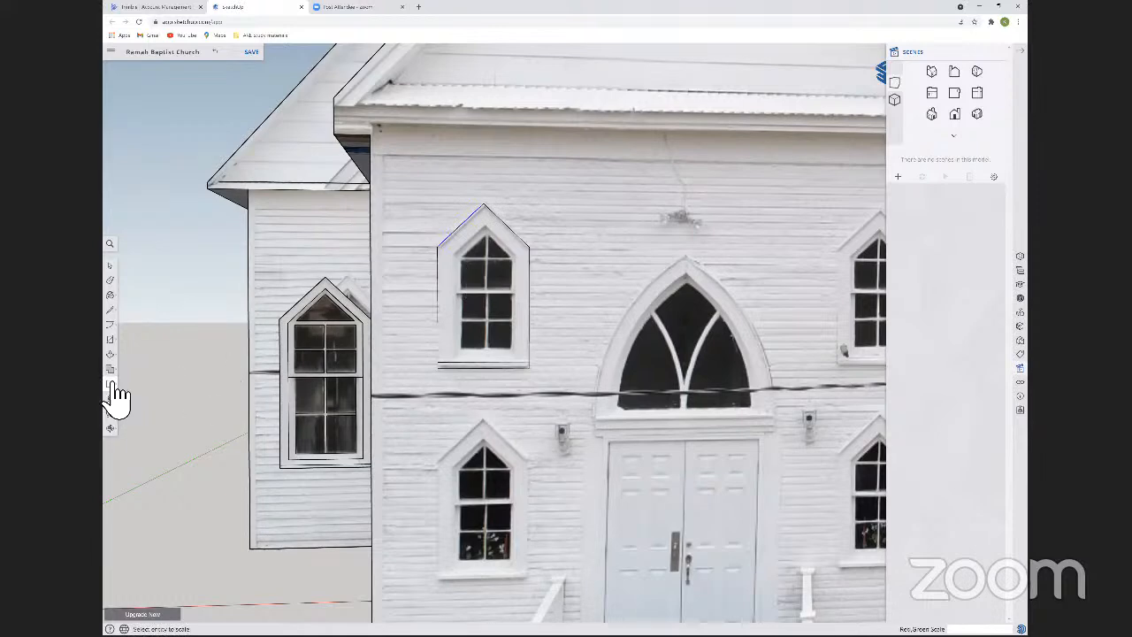
left_click(123, 356)
key("f")
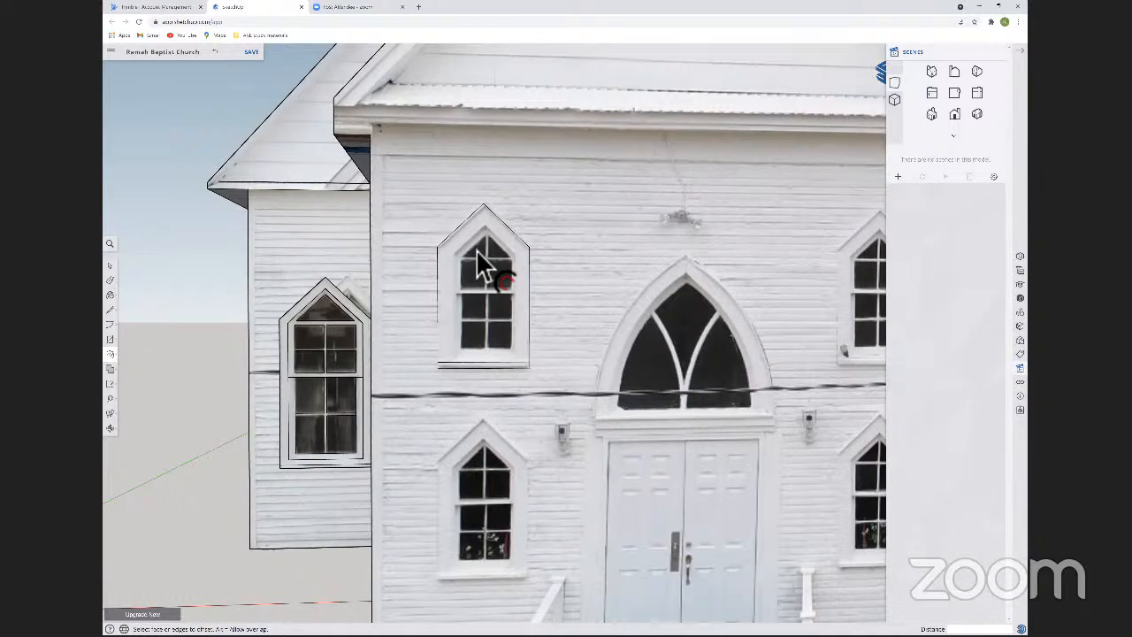
left_click(490, 320)
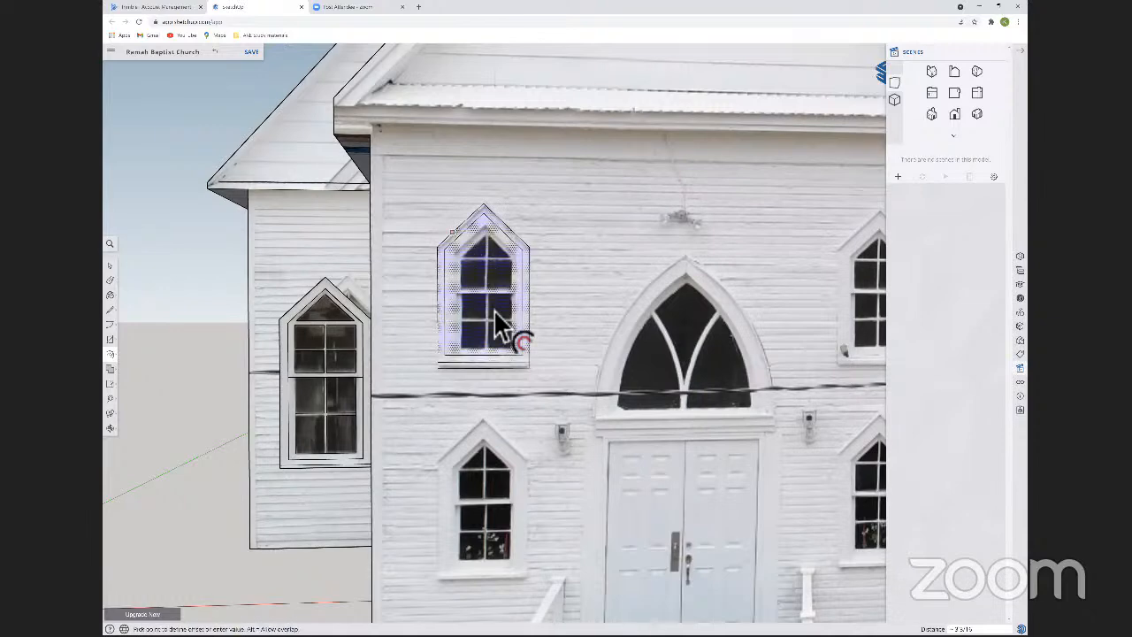
left_click(500, 331)
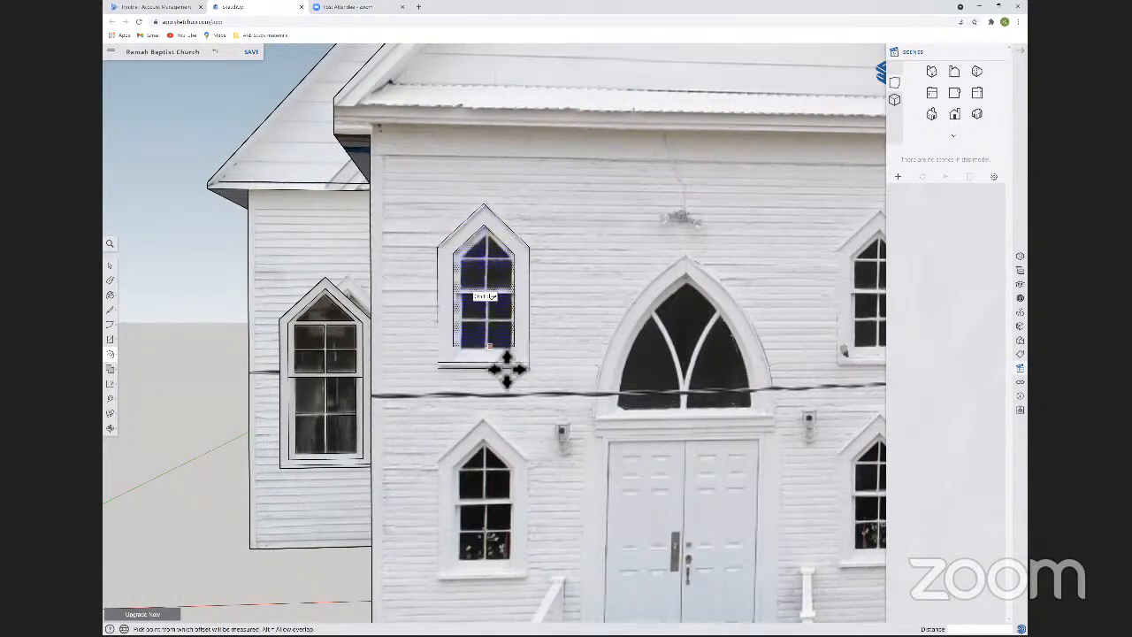
key("m")
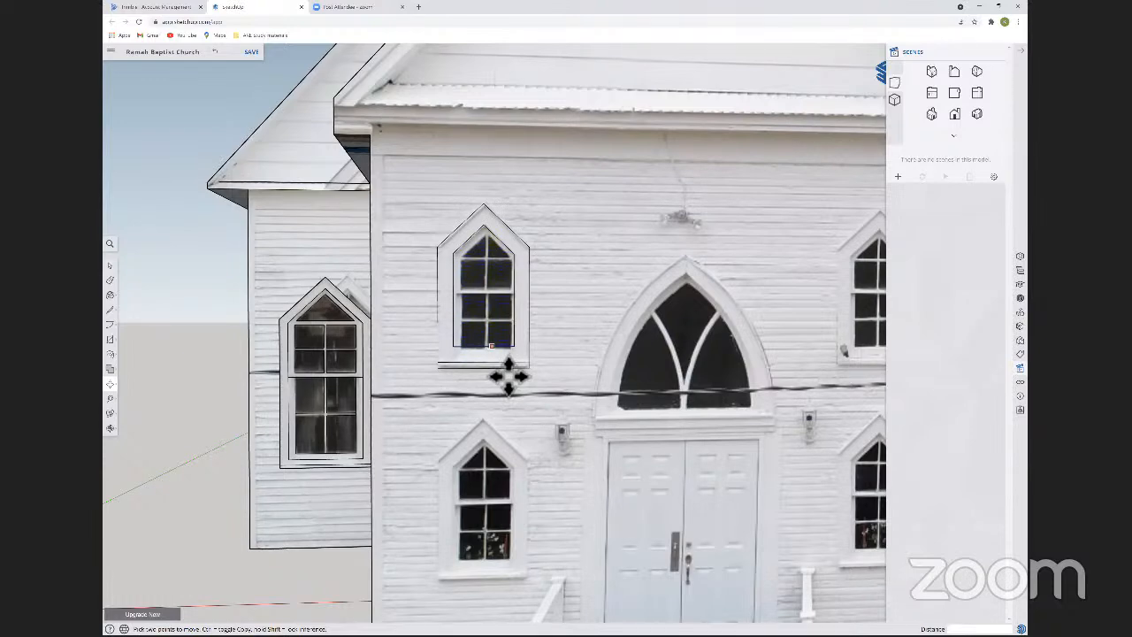
left_click(508, 376)
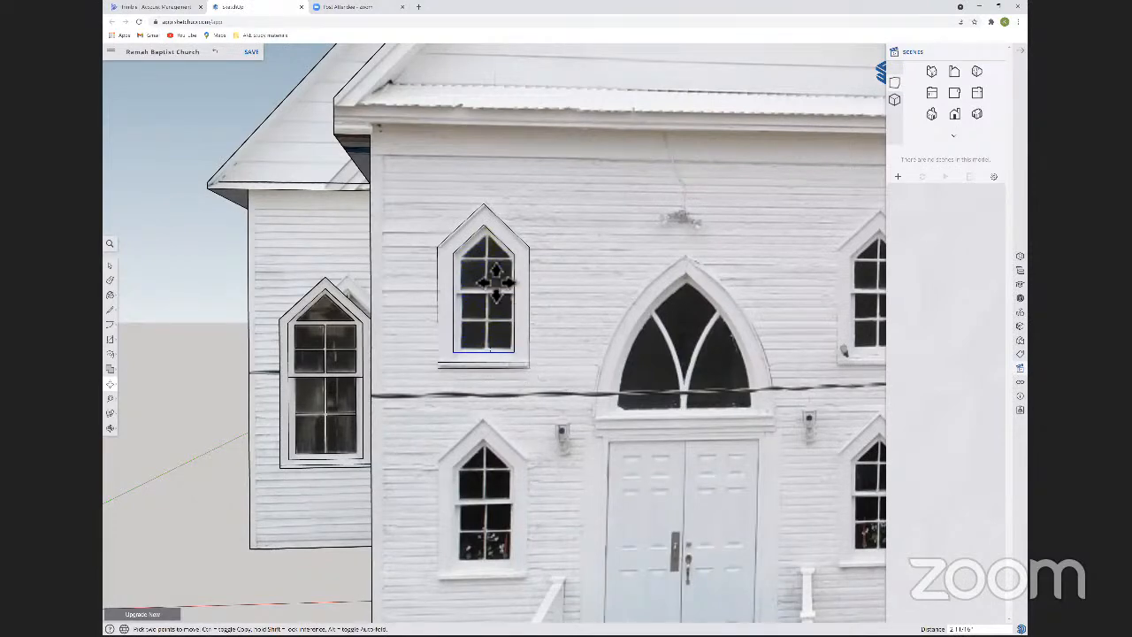
Draw a horizontal line across the inner window opening where the upper and lower sashes meet.
left_click(115, 354)
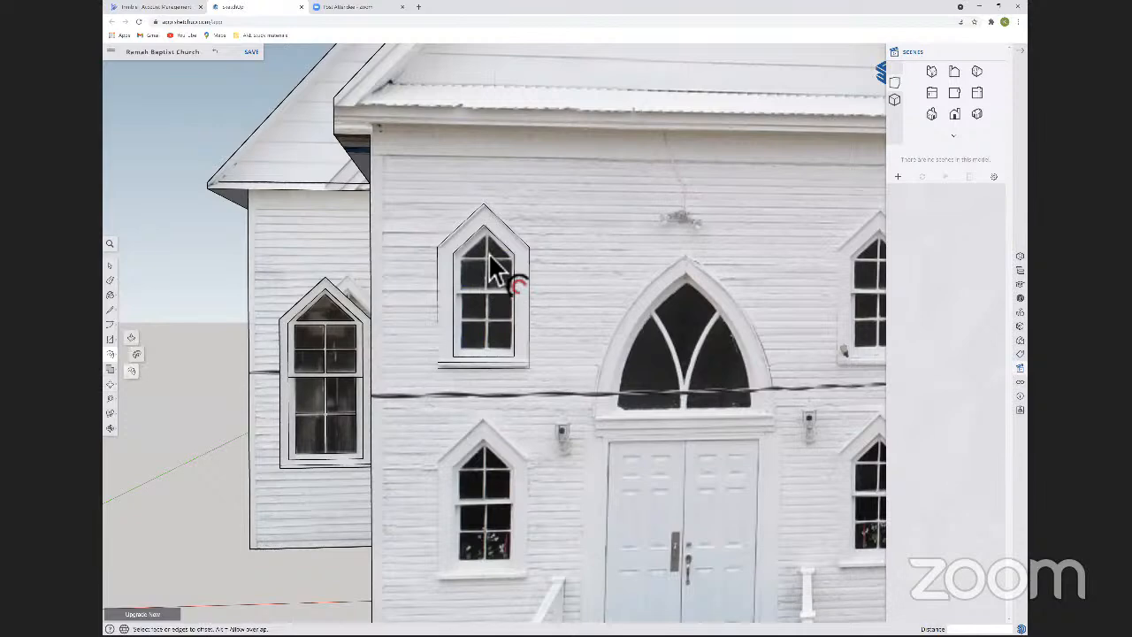
left_click(471, 262)
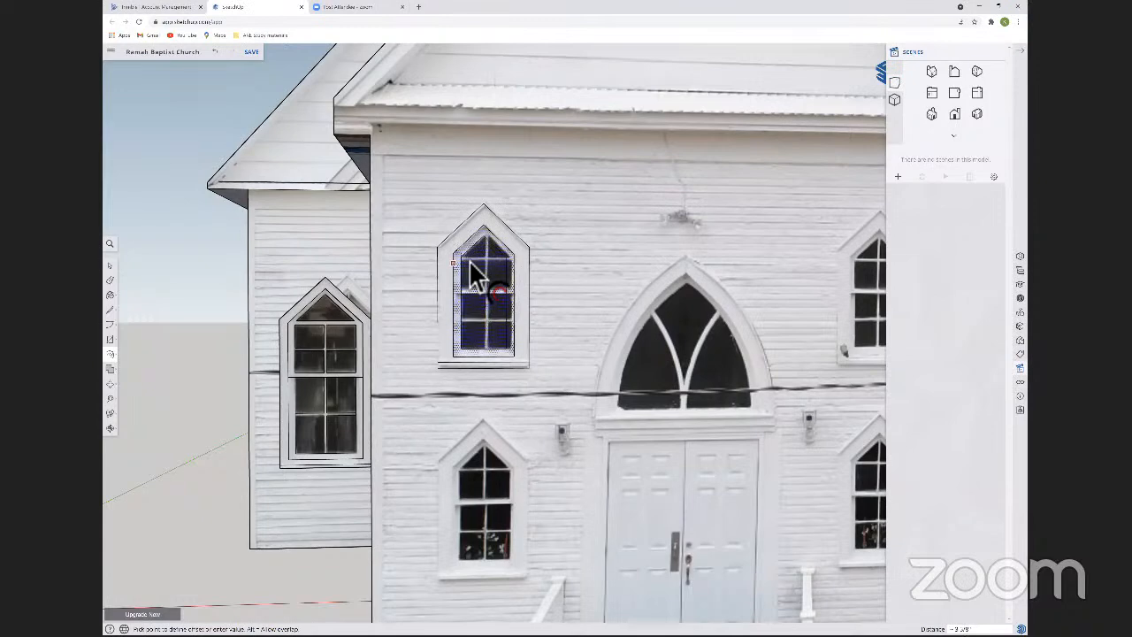
key("l")
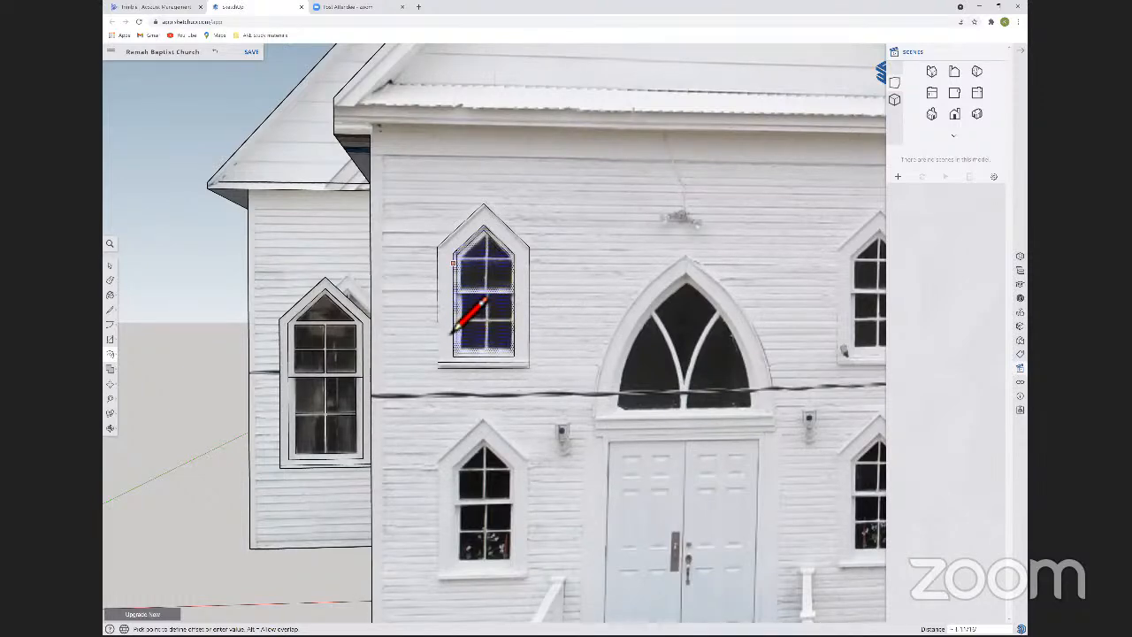
left_click(523, 363)
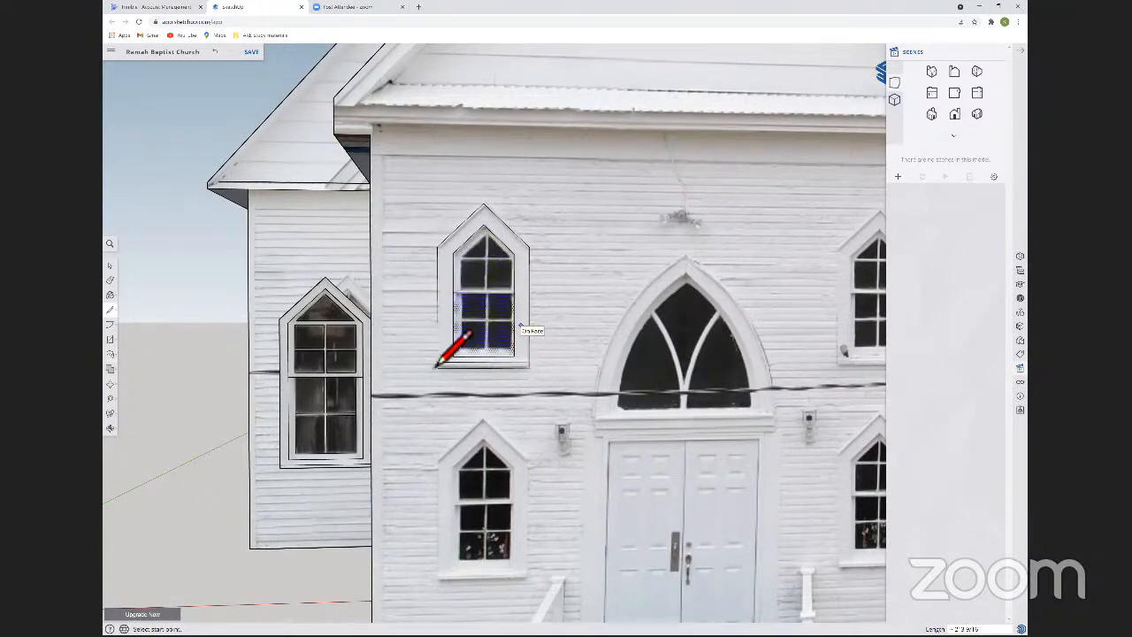
key("space")
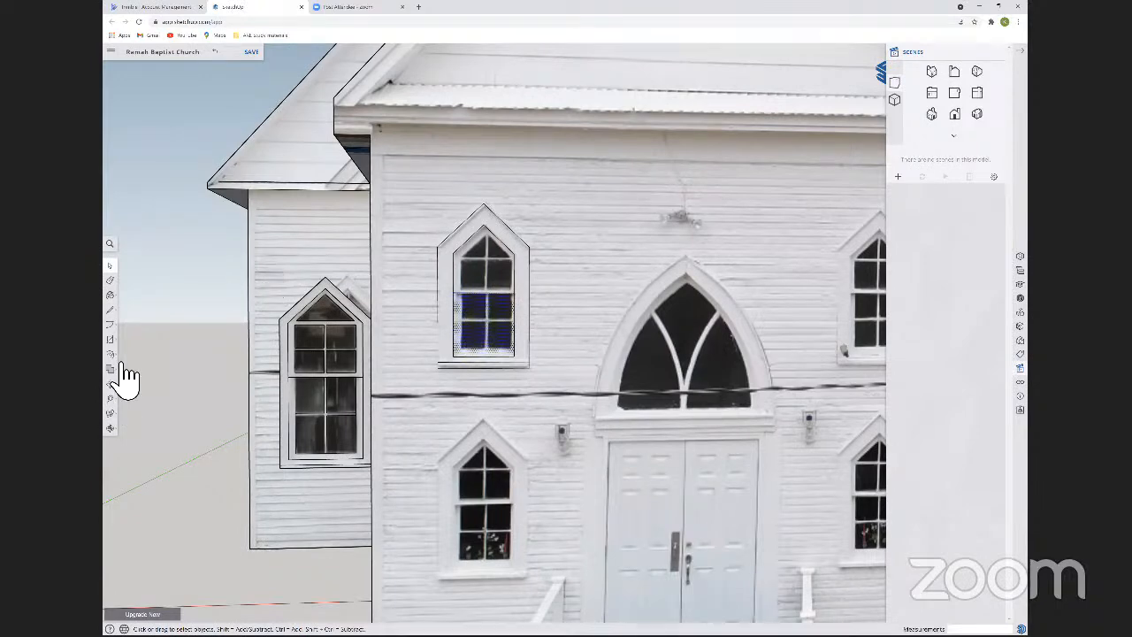
Offset the lower sash face inward to outline its glass area.
key("f")
left_click(472, 334)
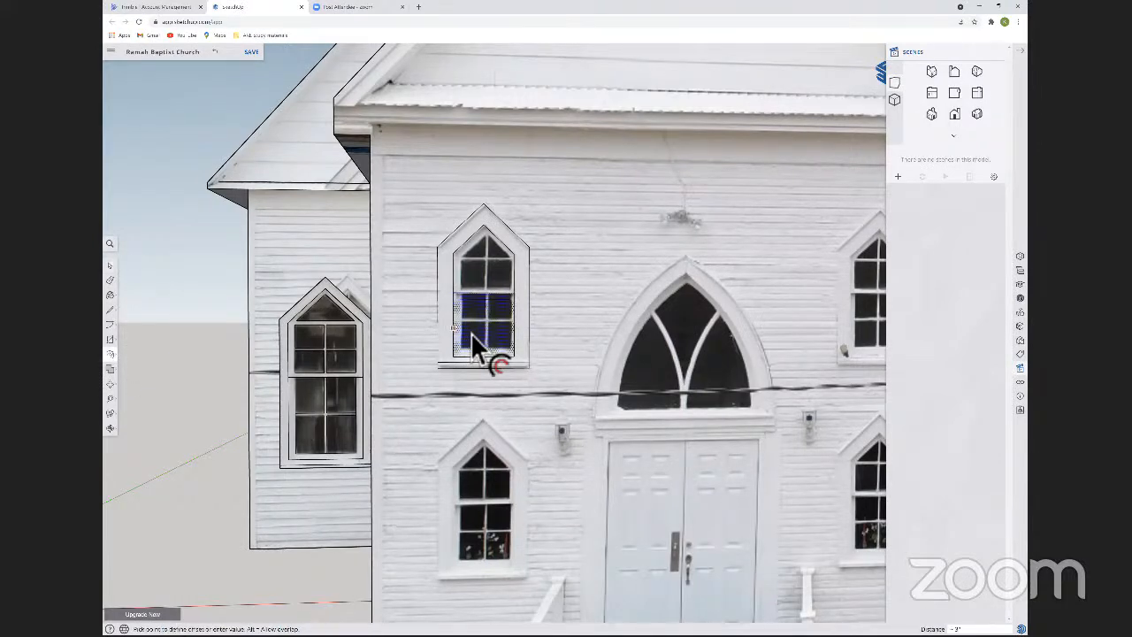
left_click(470, 333)
Copy the lower sash's glass outline about 2'5" straight up into the upper sash.
key("space")
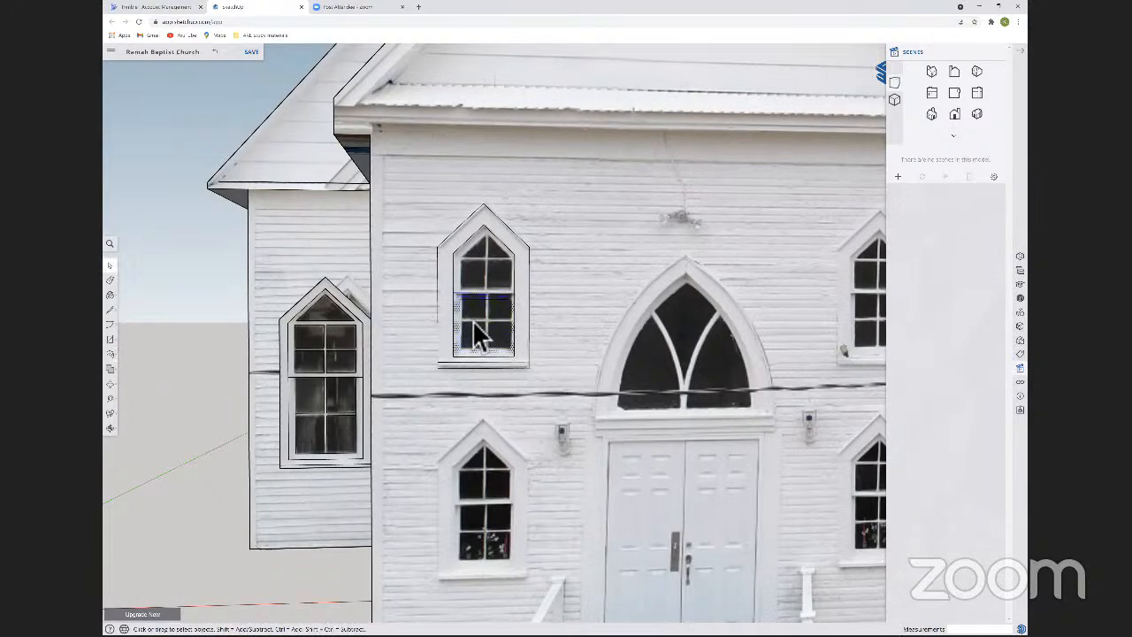
left_click(475, 337, "ctrl")
key("m")
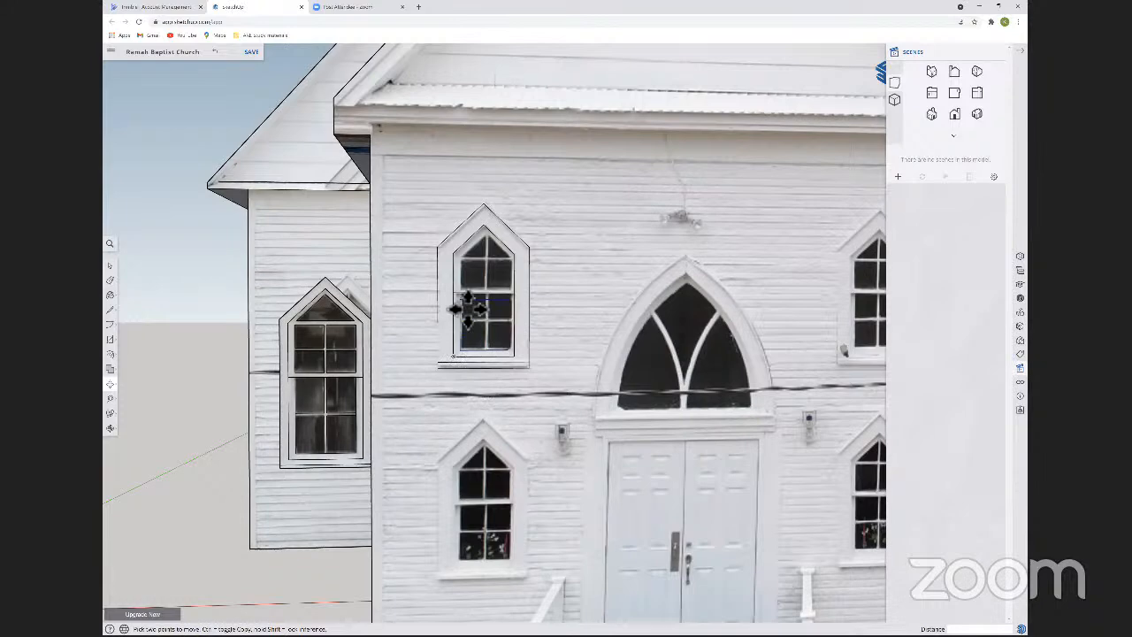
left_click(467, 308)
key("ctrl")
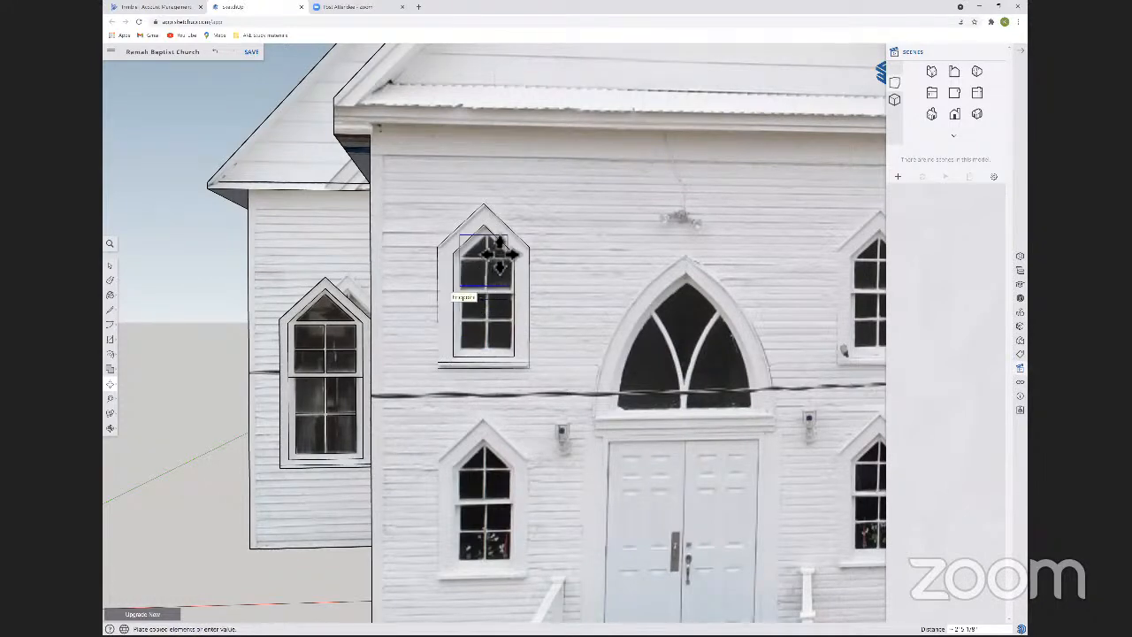
left_click(499, 254)
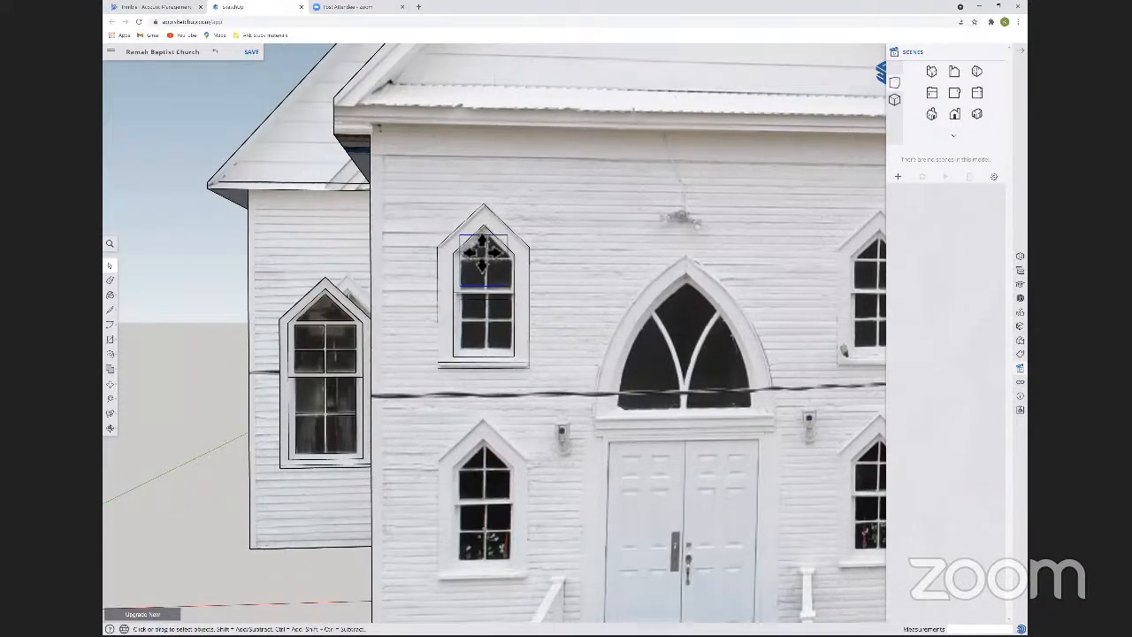
Erase the copied glass outline's upper edge that extends beyond the window's pointed top.
key("m")
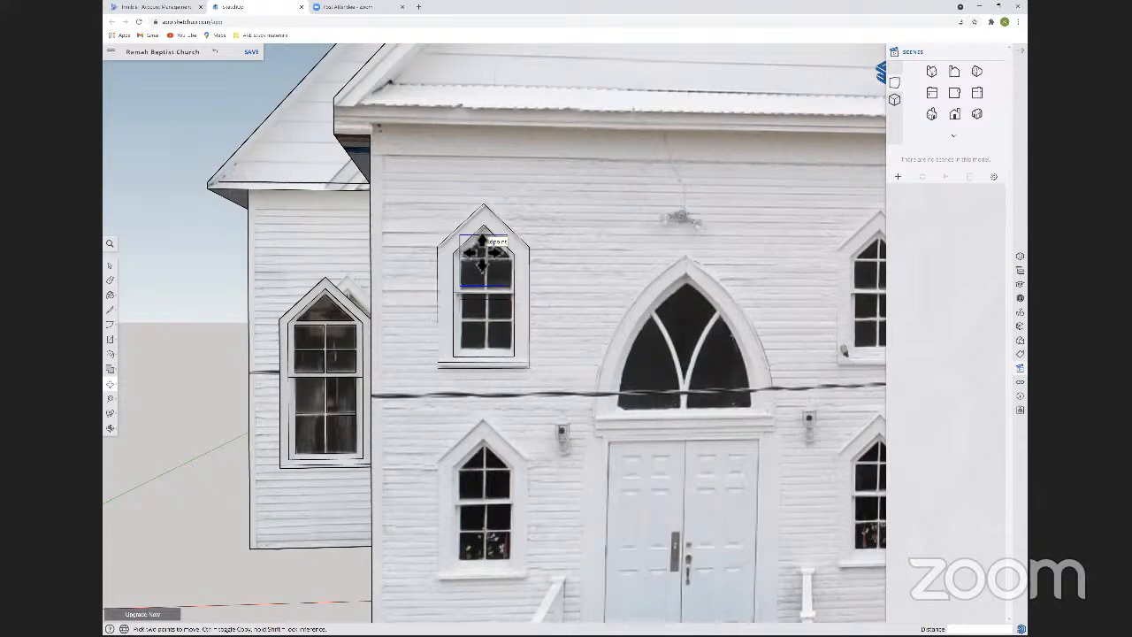
key("e")
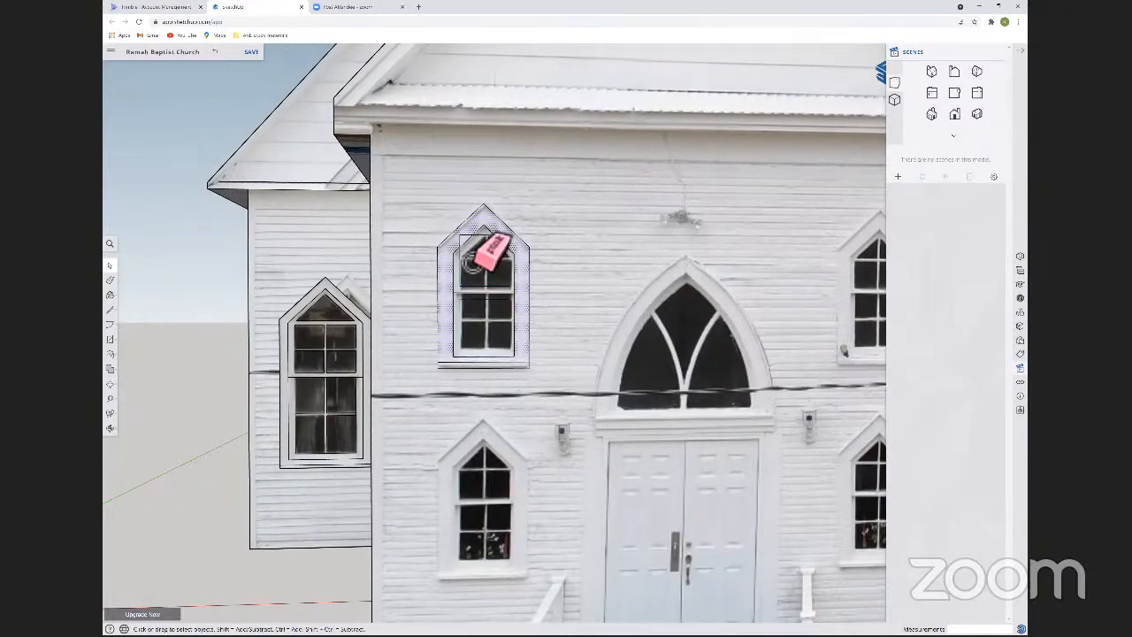
left_click(472, 262)
Draw a horizontal line about 1'9 5/8" long across the upper sash's glass, just below the pointed top.
key("l")
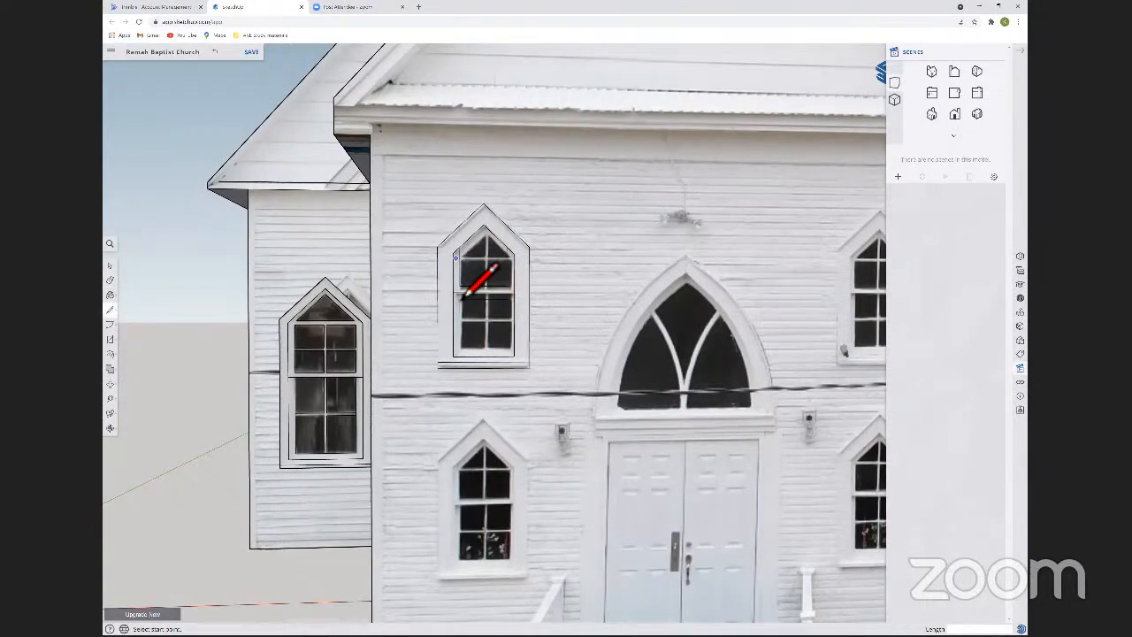
left_click(457, 259)
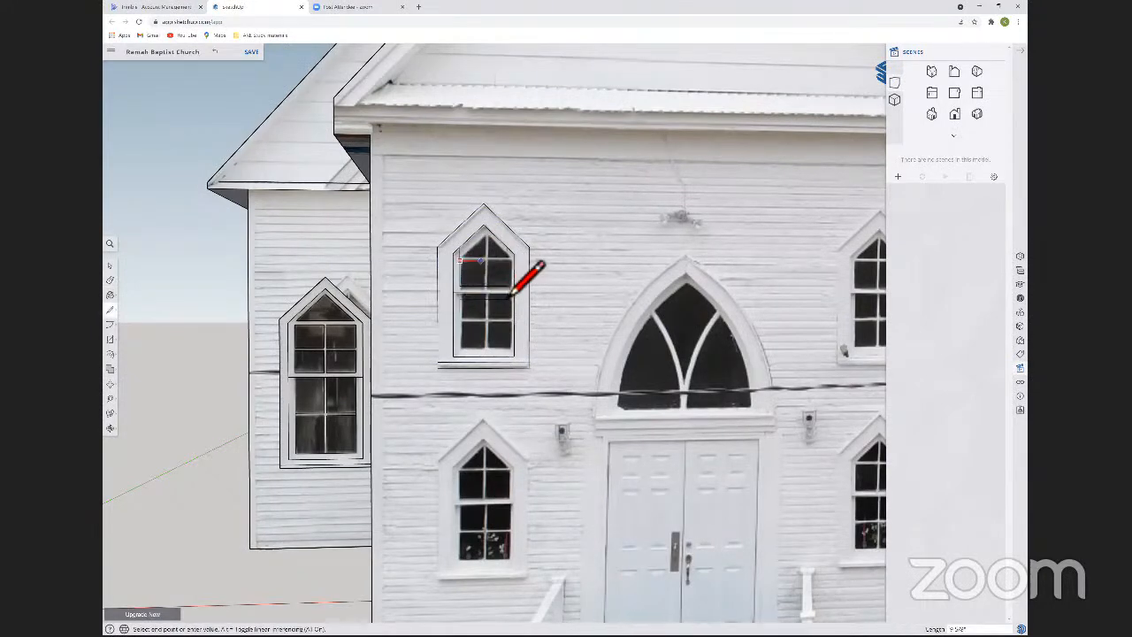
left_click(508, 263)
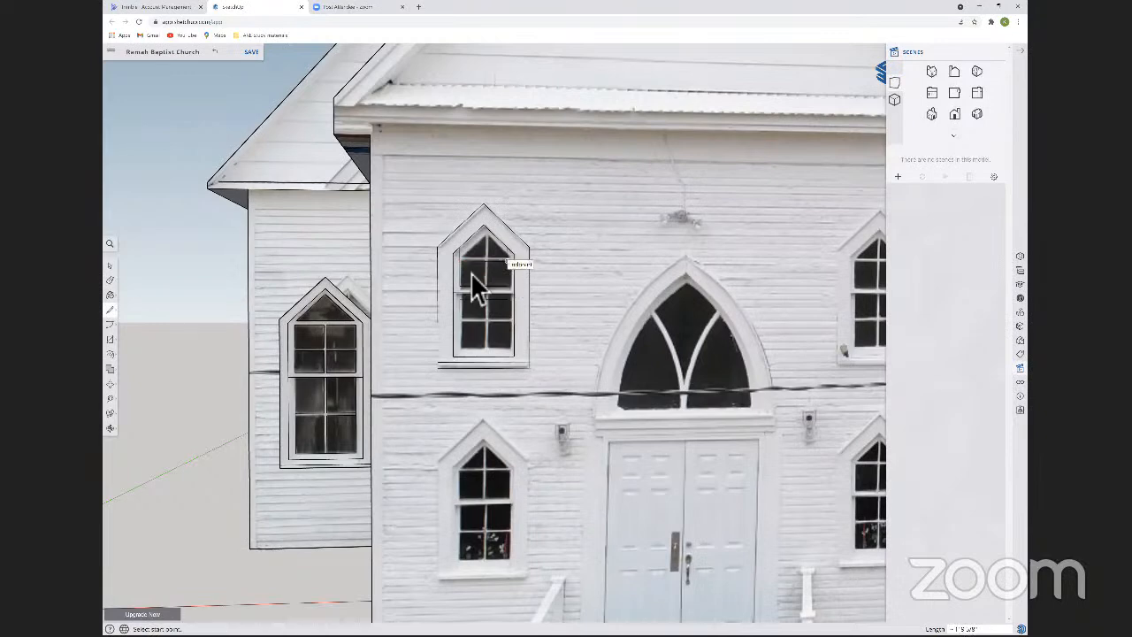
Draw a horizontal line across the middle of the lower sash's glass and copy it a short distance as the muntin's other edge.
key("e")
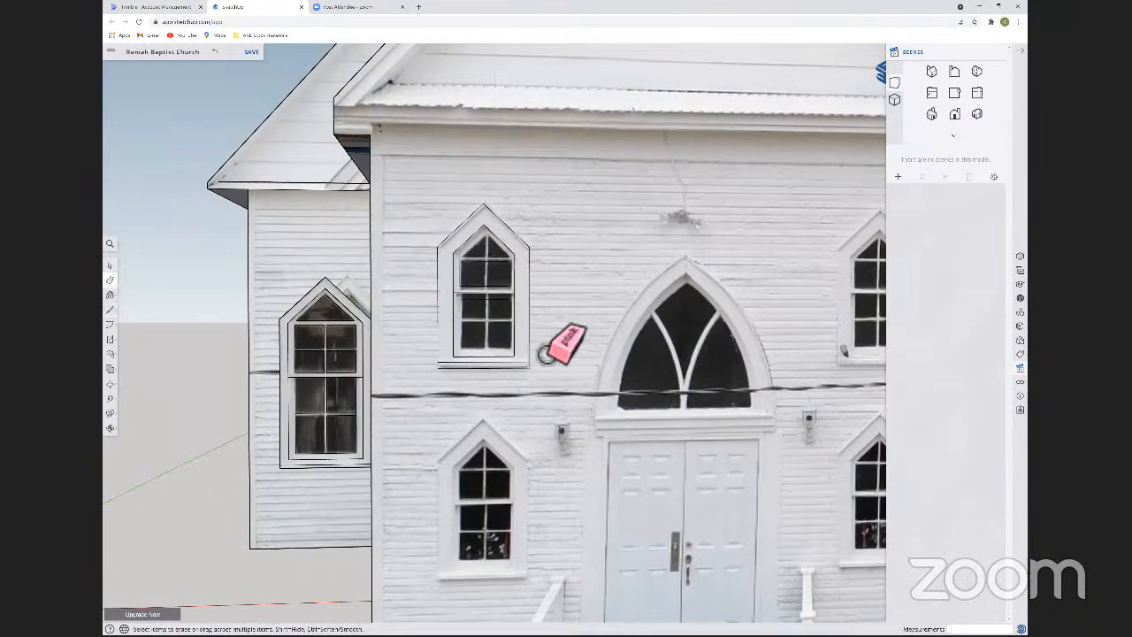
key("l")
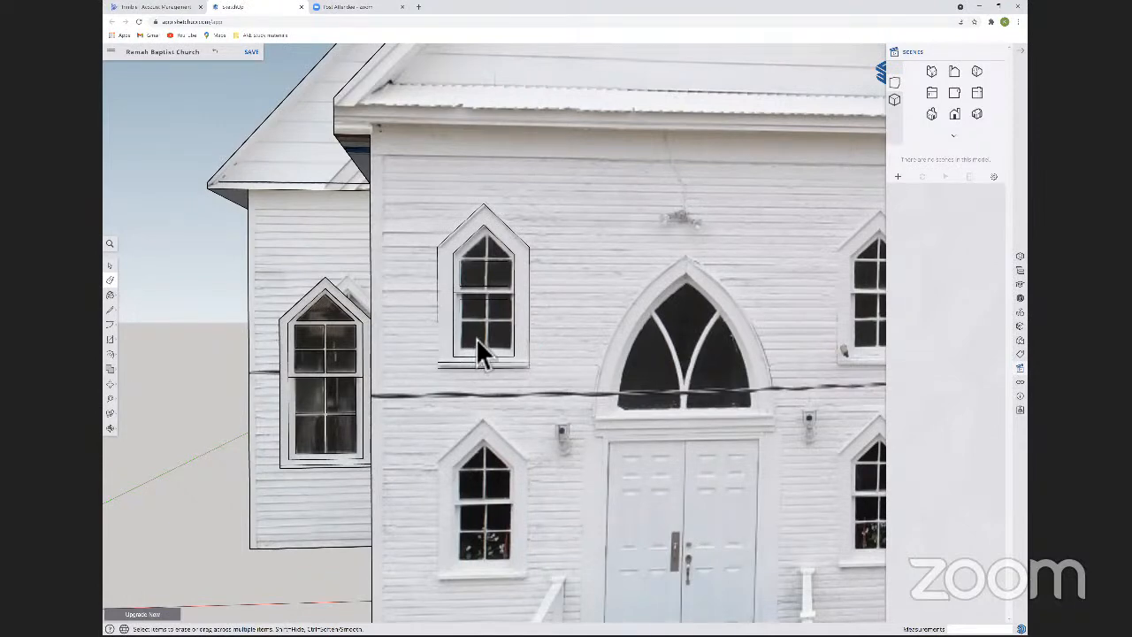
key("space")
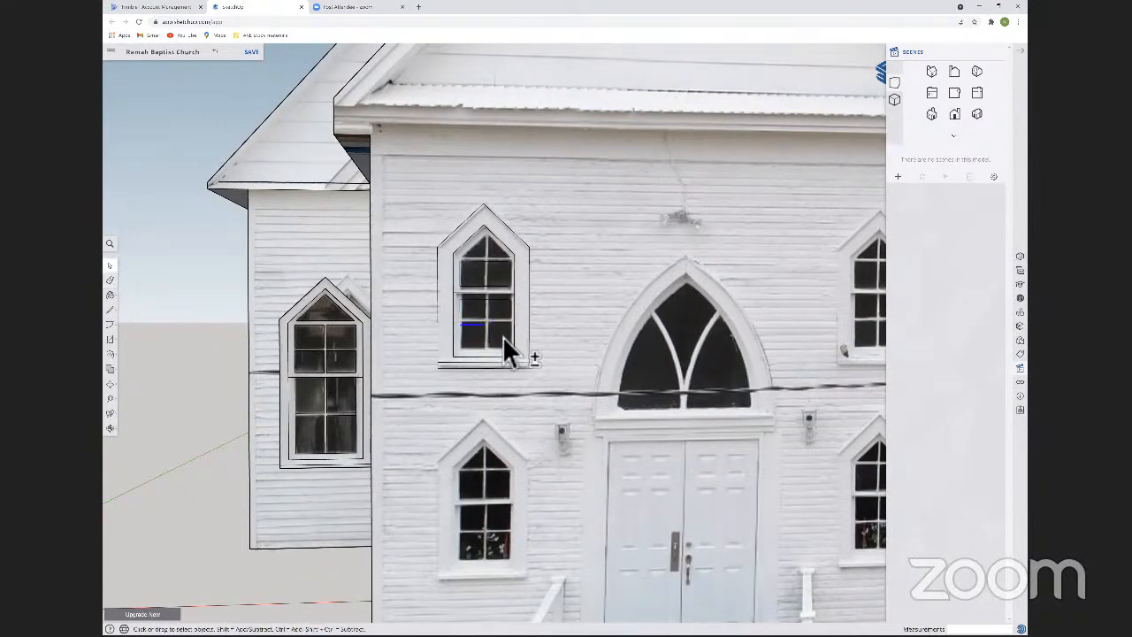
key("m")
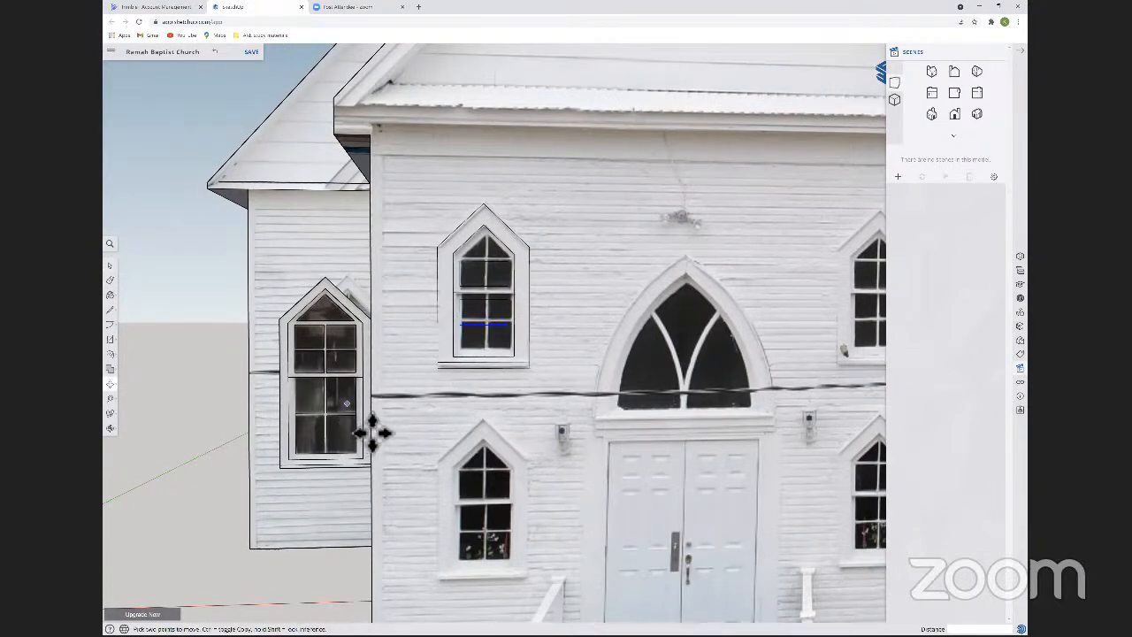
key("ctrl")
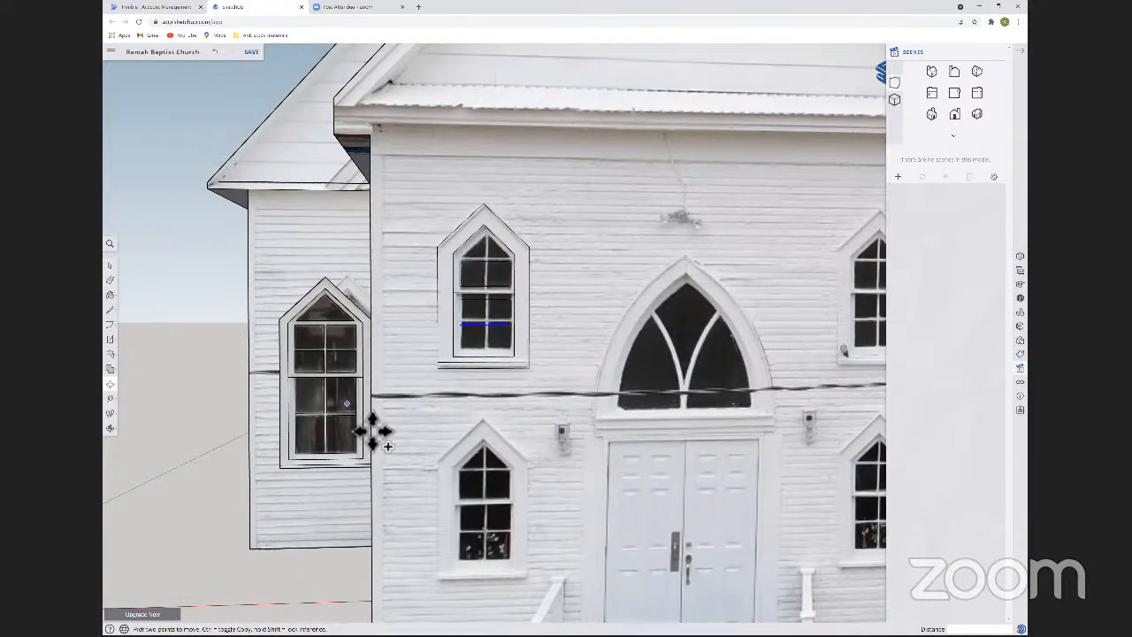
key("ctrl")
key("space")
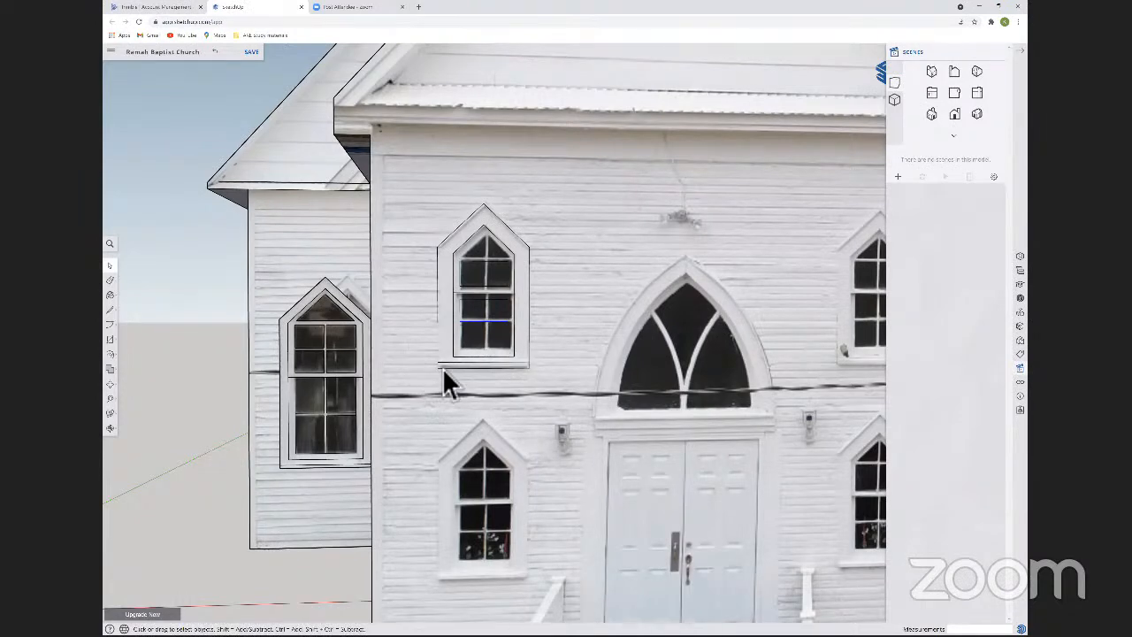
Copy the lower sash's vertical centre line about 1 9/16" sideways to form both edges of the vertical muntin.
key("m")
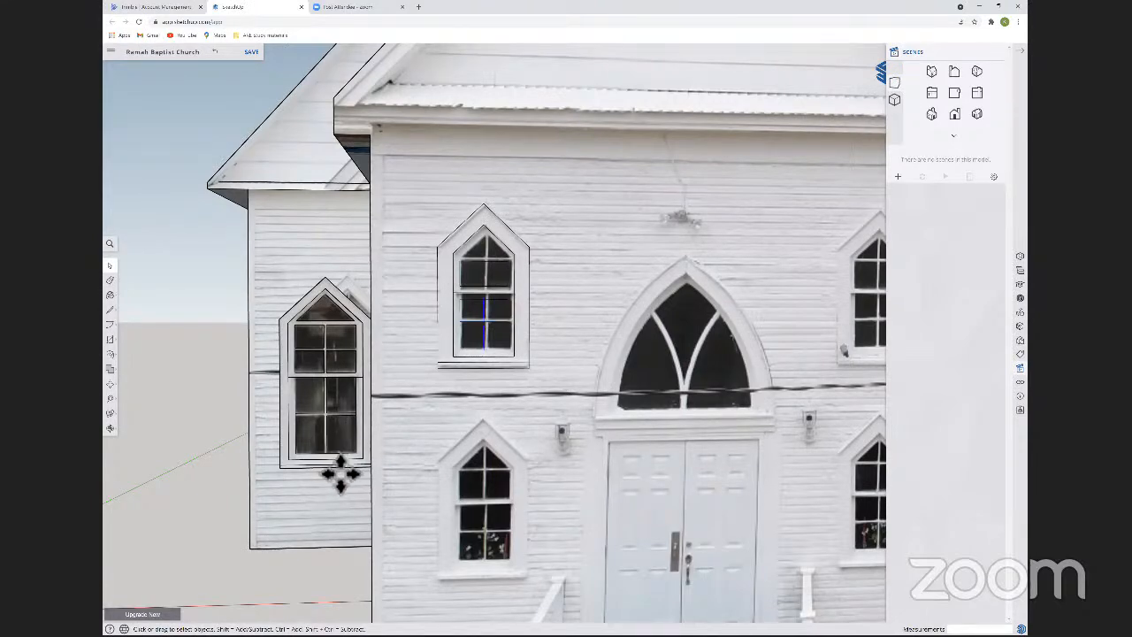
key("ctrl")
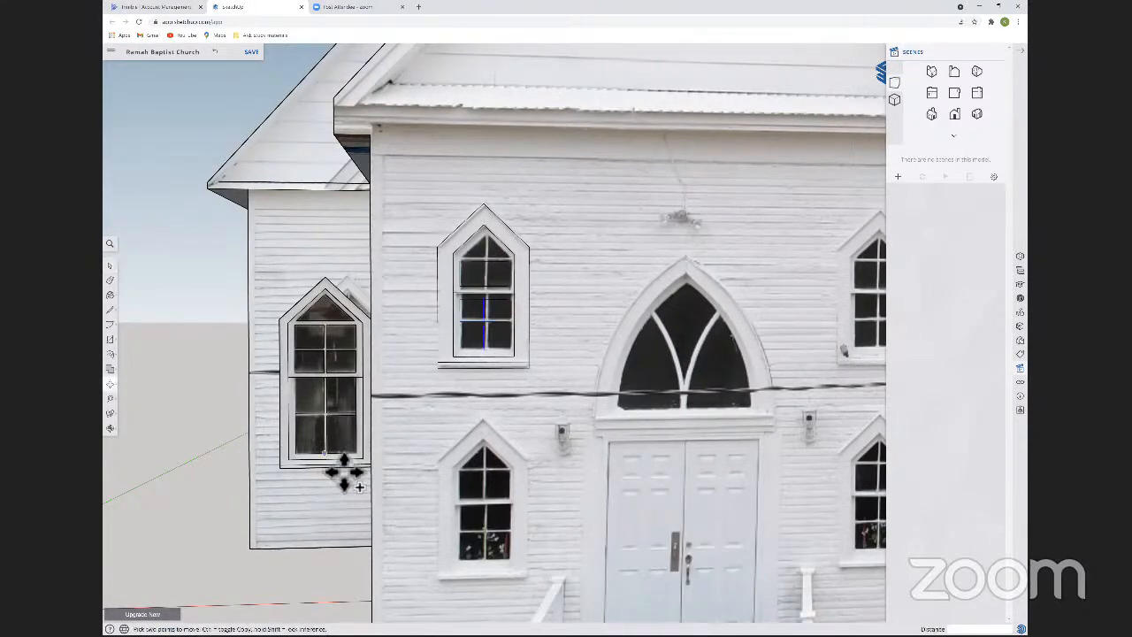
left_click(326, 454)
key("ctrl")
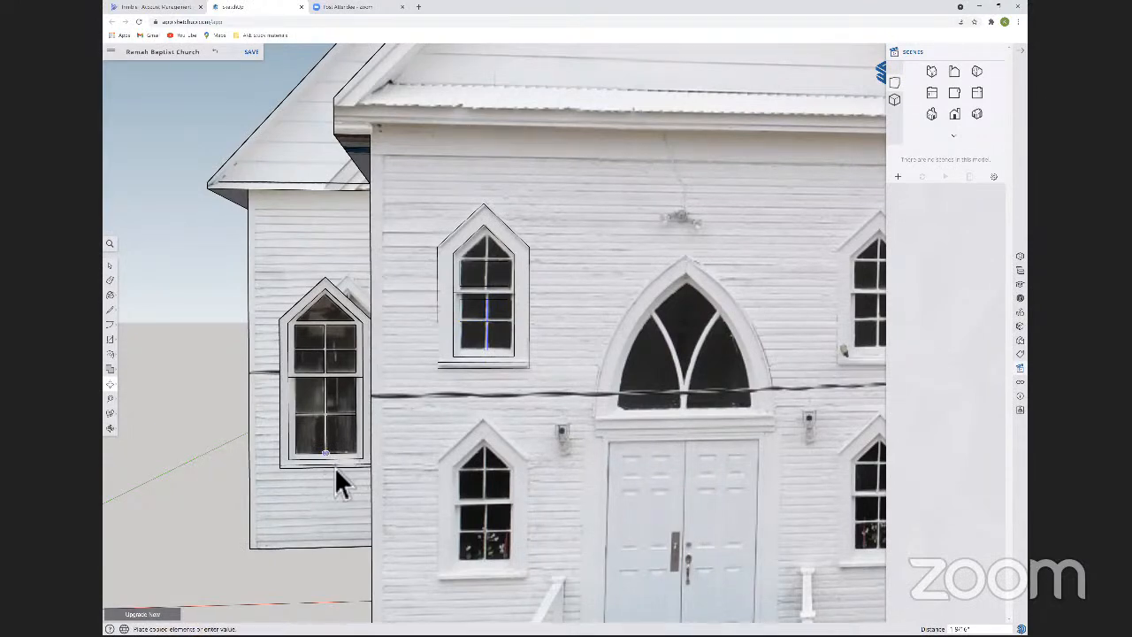
key("space")
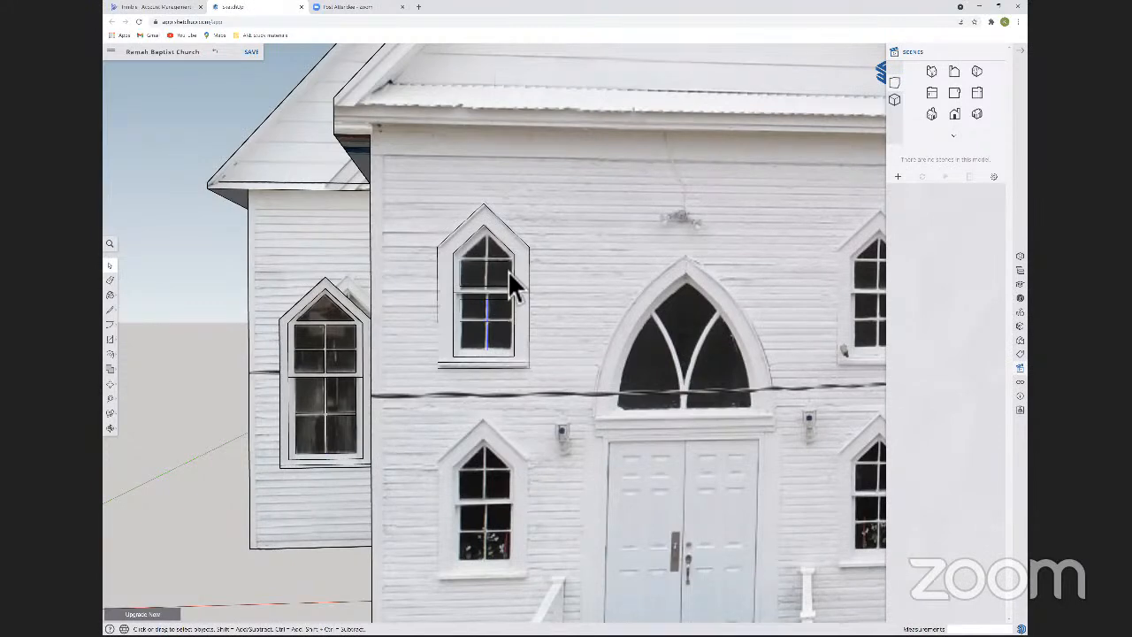
Try to shift the lower sash's vertical muntin lines sideways to centre the muntin on the glass.
scroll(491, 321, "up", 5)
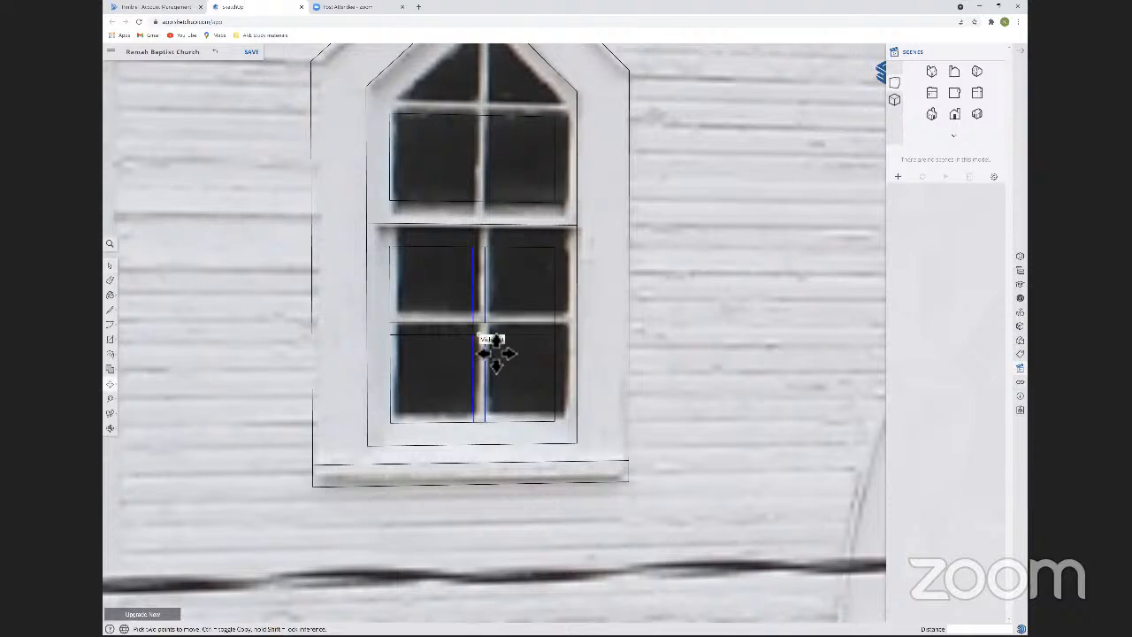
left_click(489, 351)
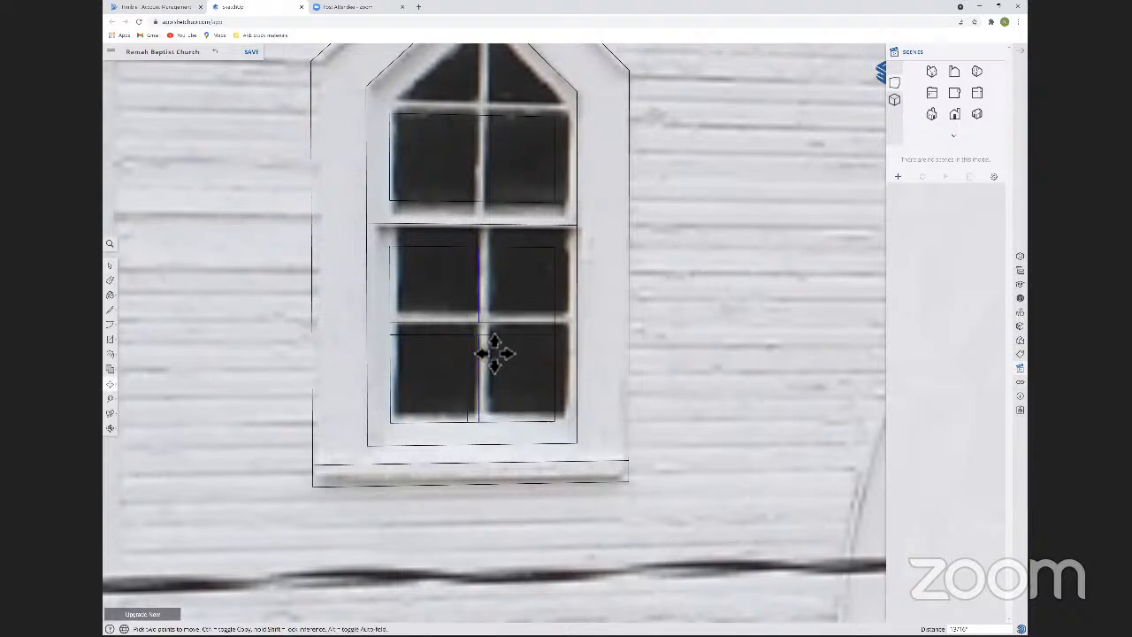
left_click(494, 354)
key("l")
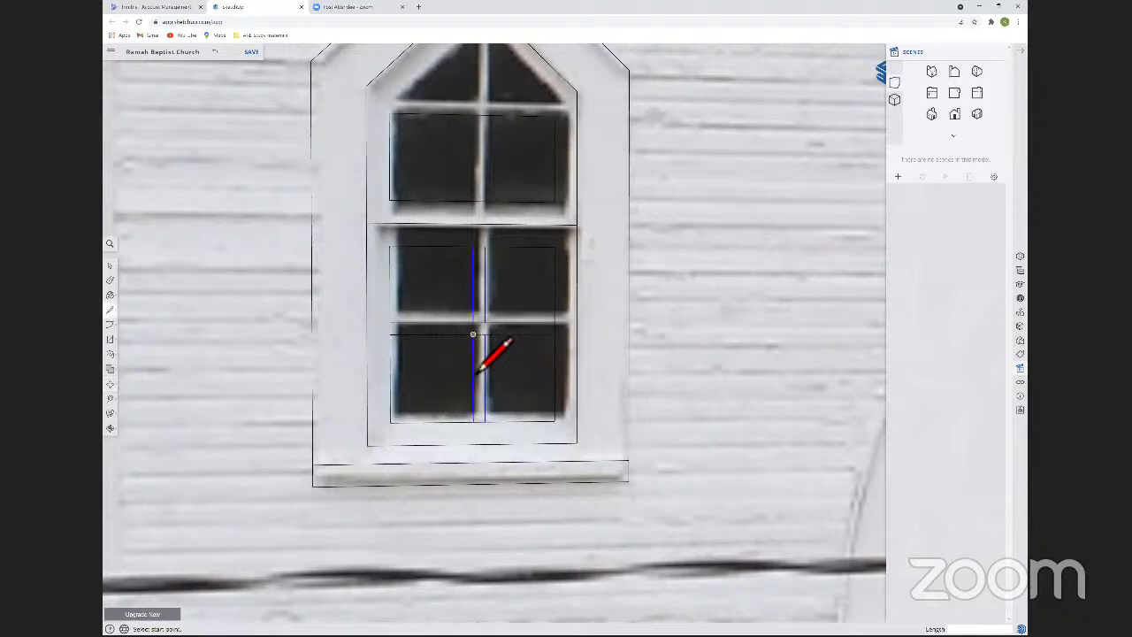
key("m")
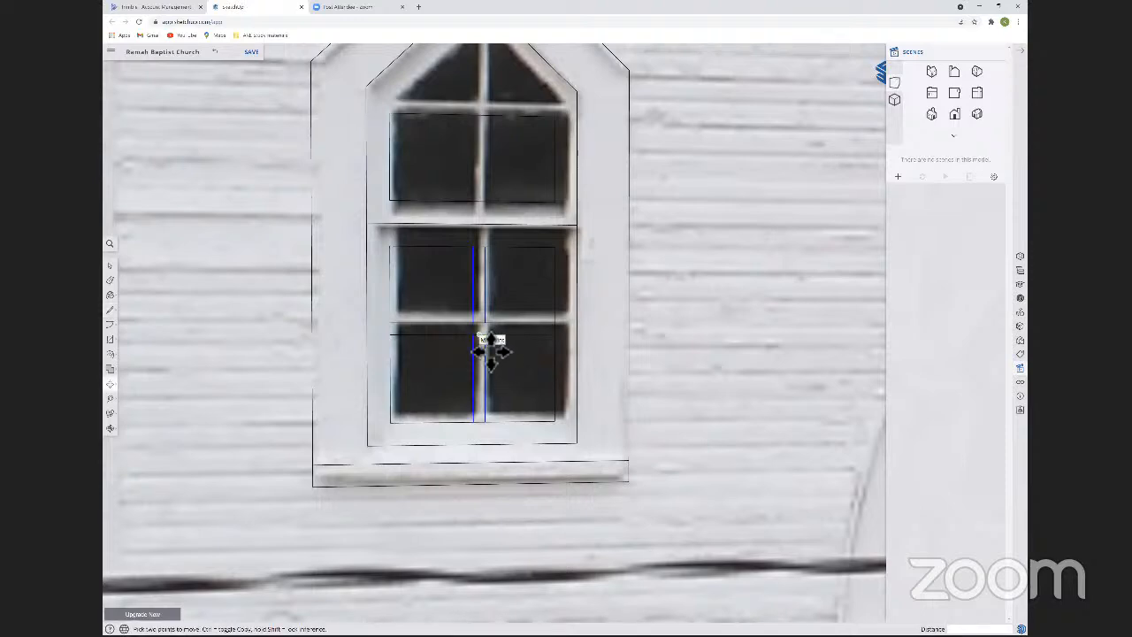
left_click(491, 351)
left_click(477, 341)
key("space")
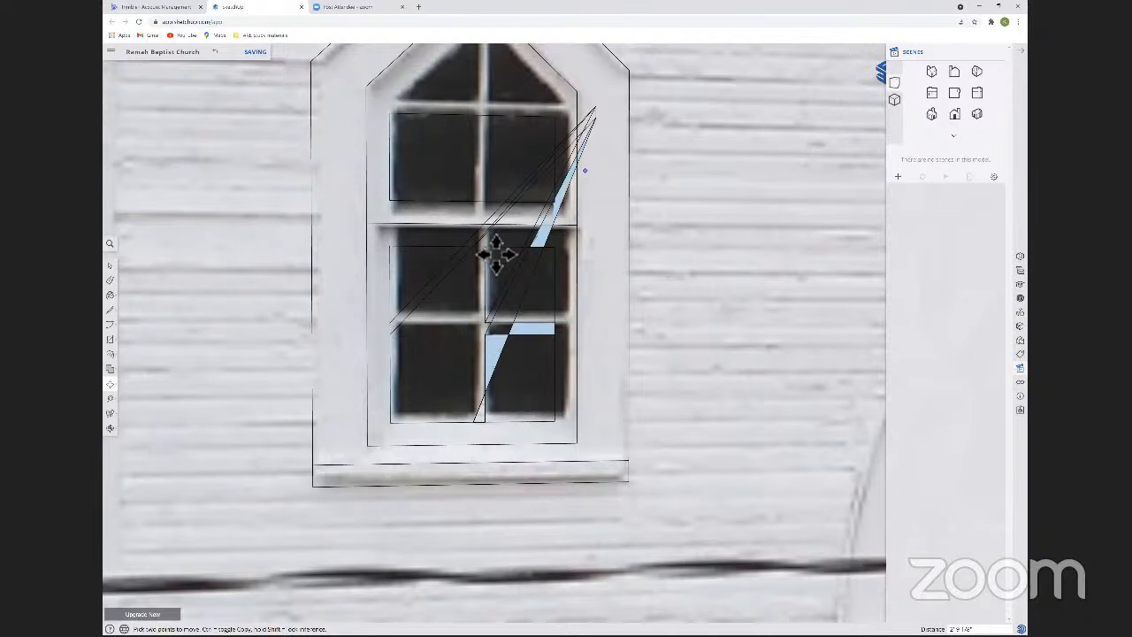
Undo the distorted muntin move and try shifting the short vertical segment at the muntin crossing about 11/16" sideways.
key("Escape")
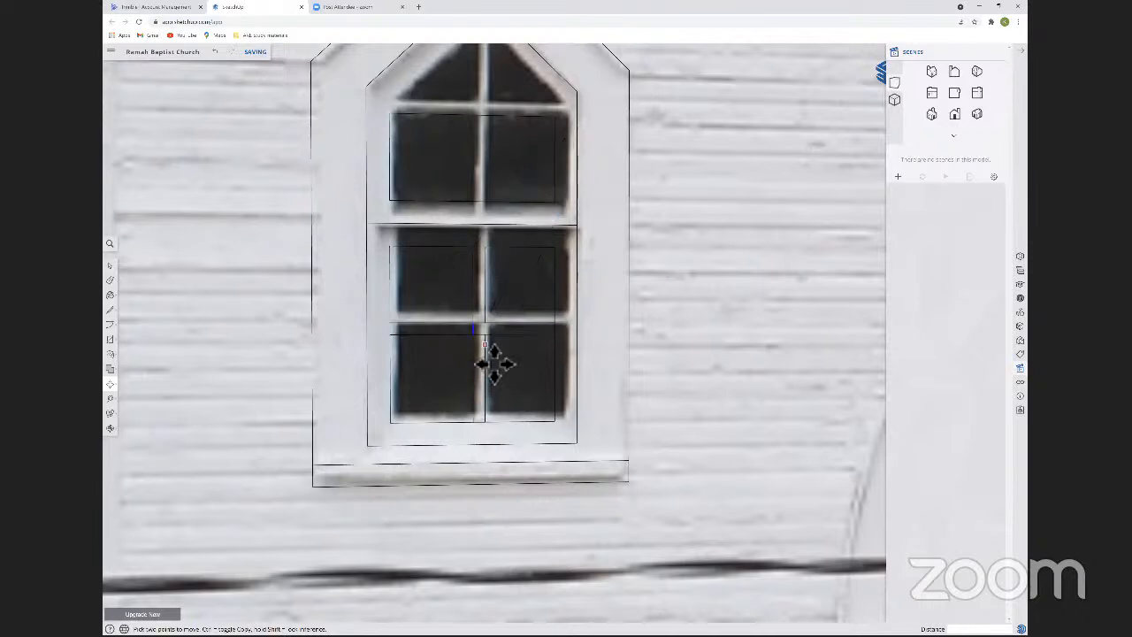
key("ctrl+z")
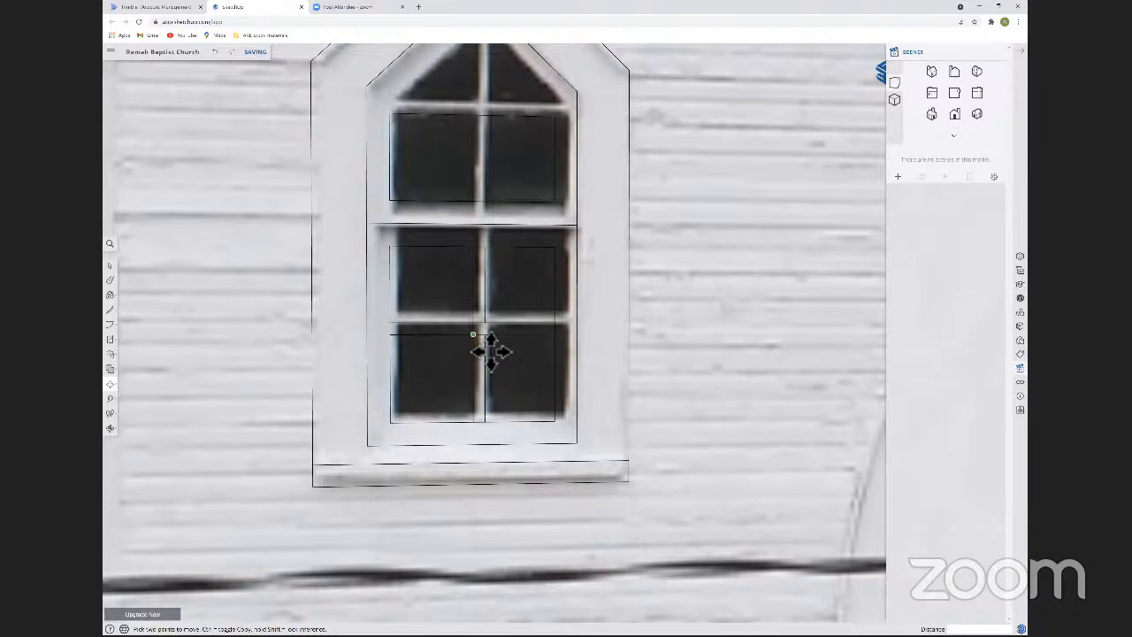
left_click(491, 352)
key("ctrl")
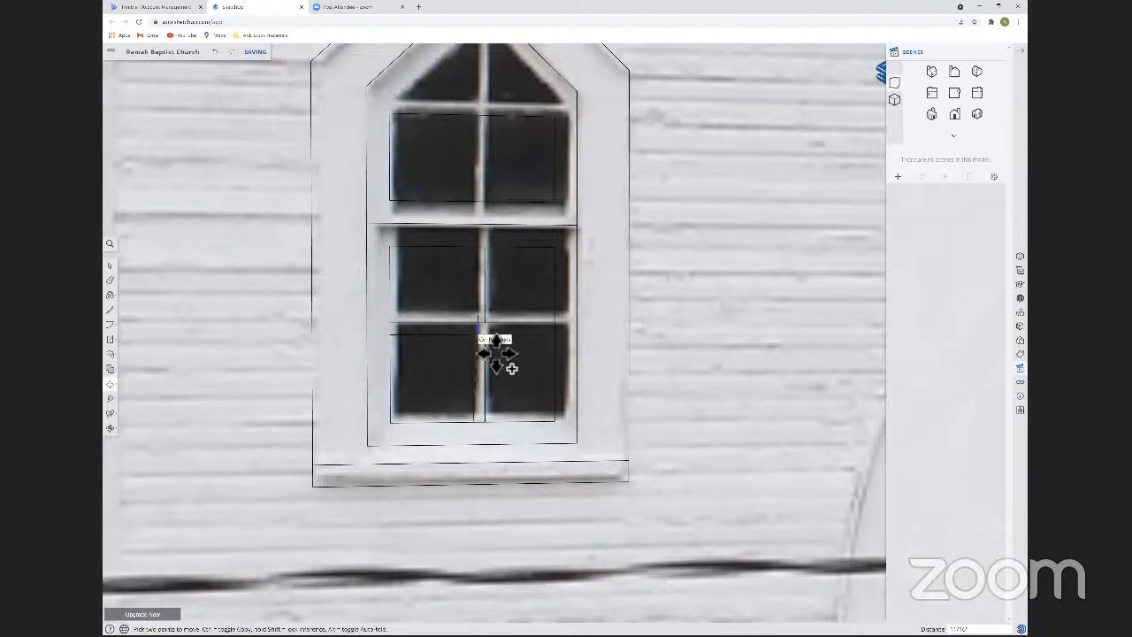
left_click(496, 352)
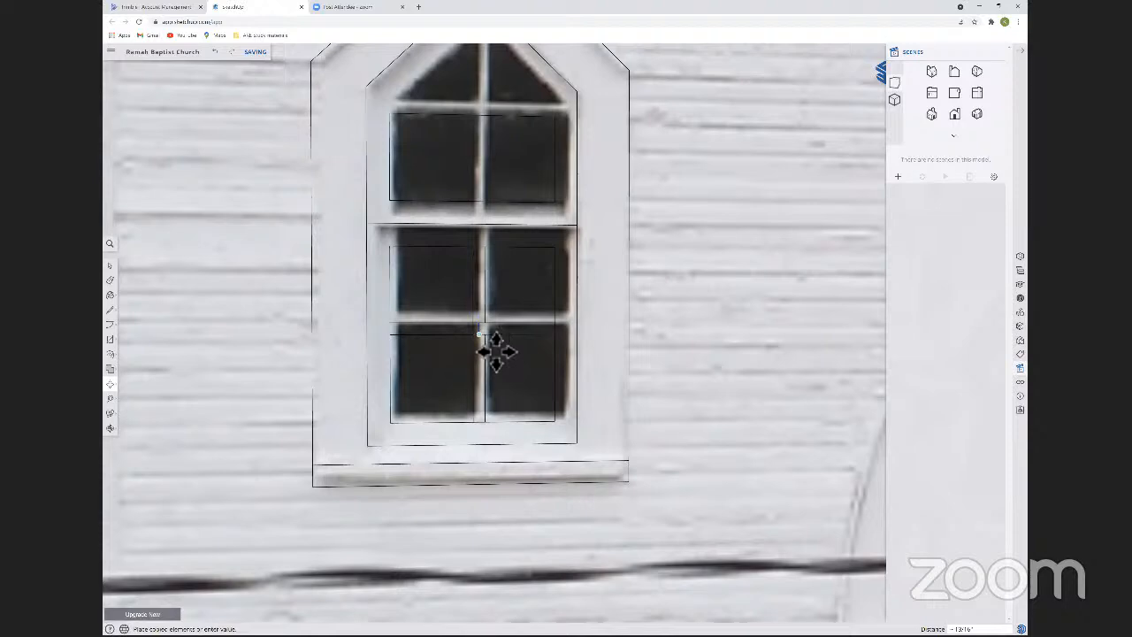
key("space")
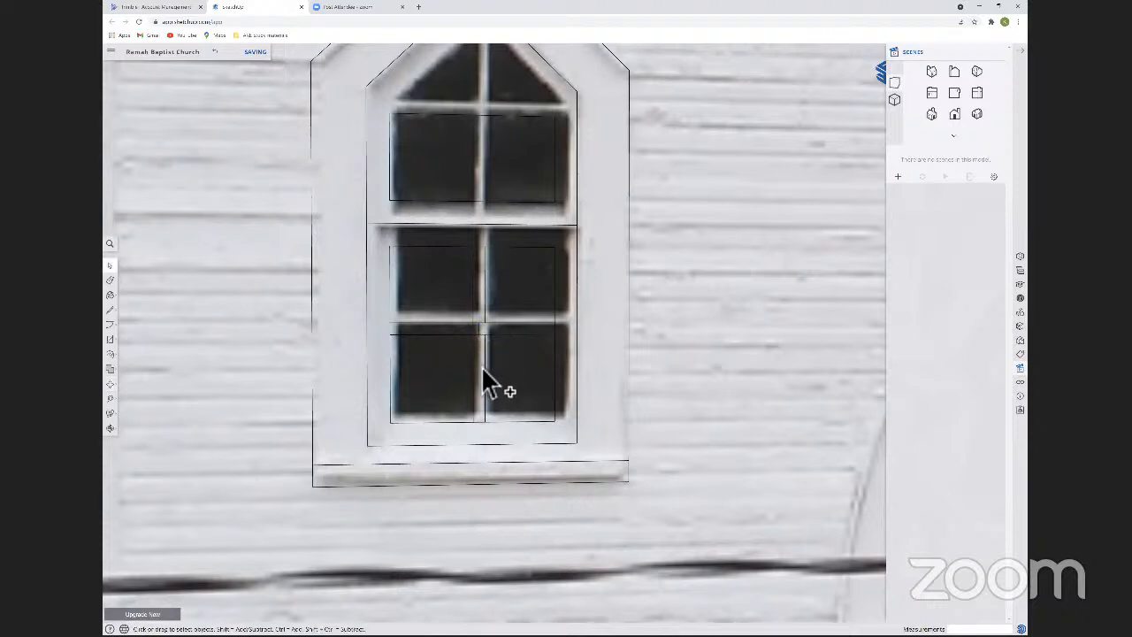
Move the pair of vertical muntin lines about 13/16" to the left so the muntin is centred in the lower sash.
left_click(488, 324)
key("m")
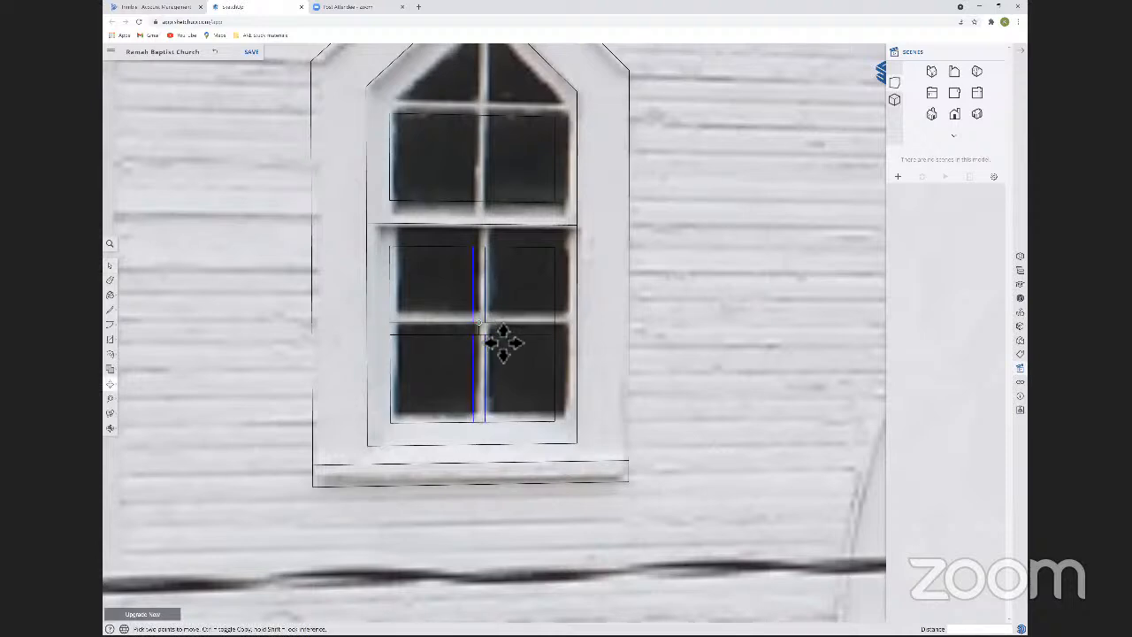
left_click(503, 343)
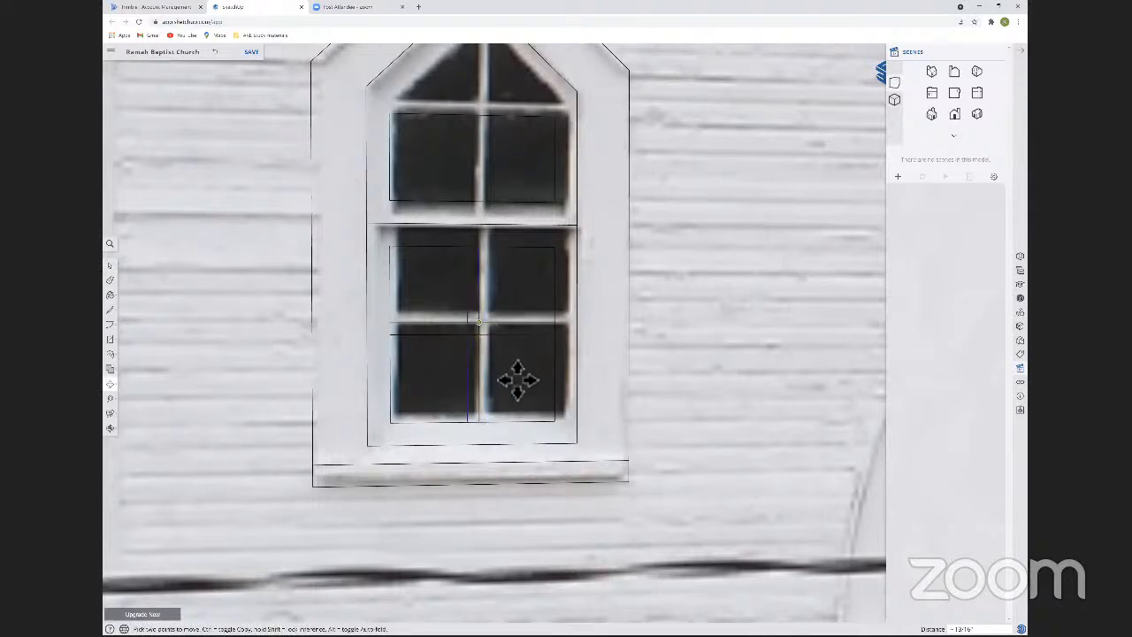
left_click(518, 377)
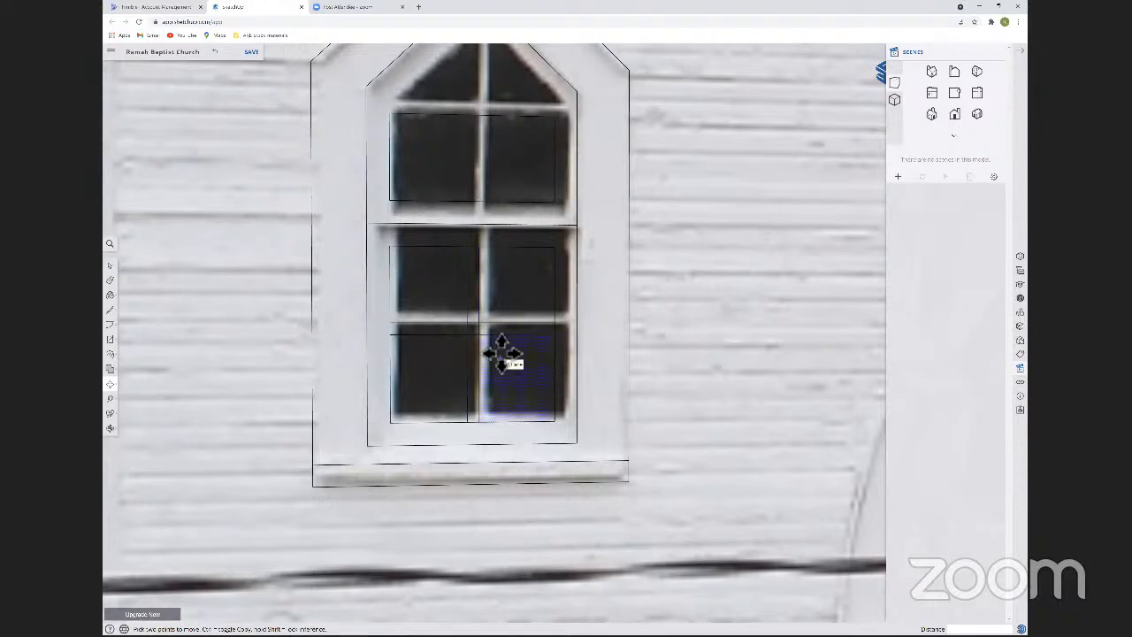
key("l")
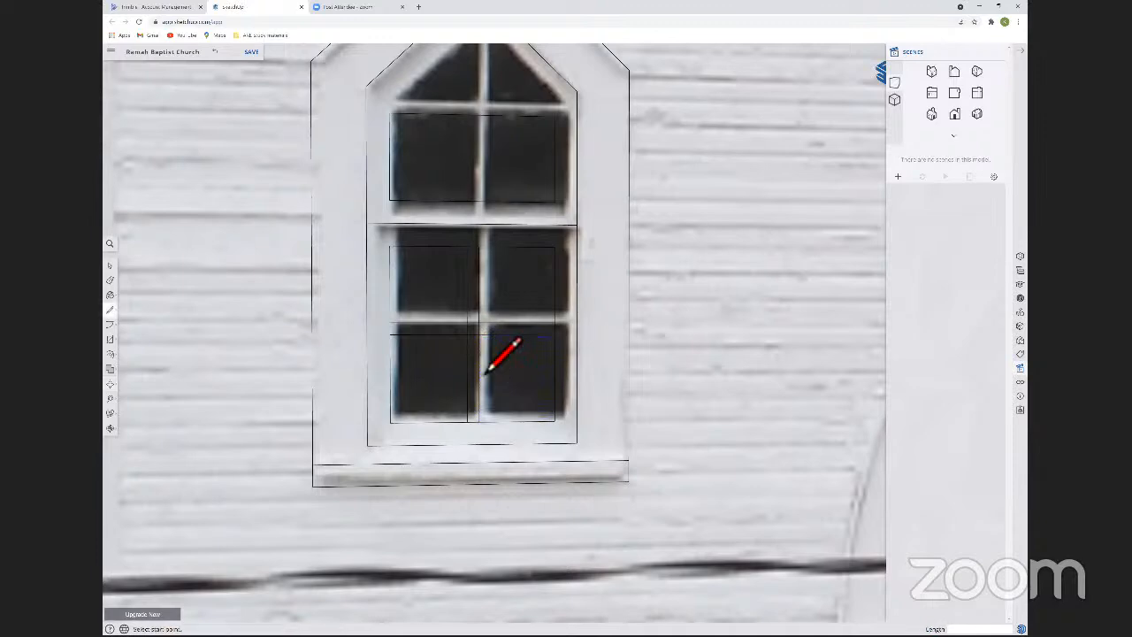
left_click(473, 335)
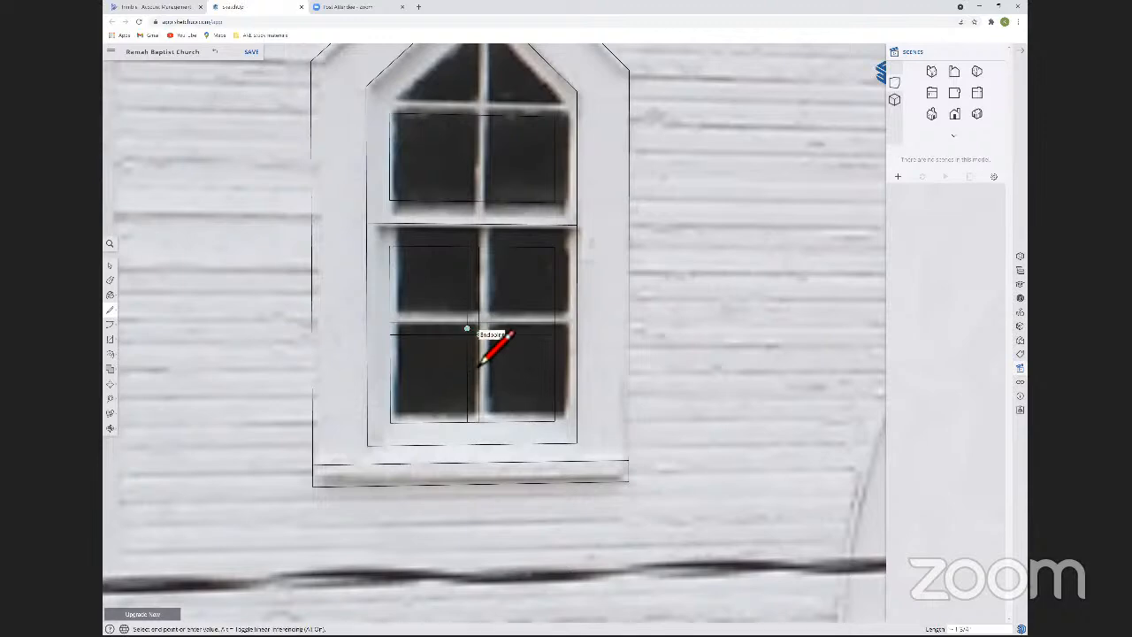
key("Escape")
Move the lower sash's pair of horizontal muntin lines about 13/16" upward to centre the muntin.
key("space")
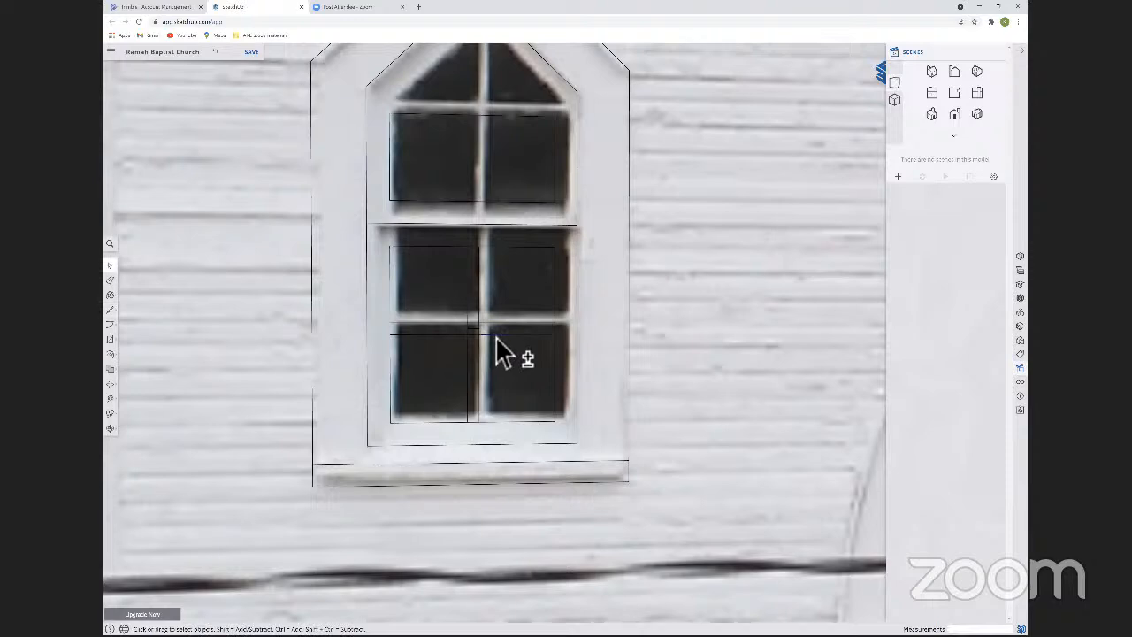
left_click(496, 324, "shift")
key("m")
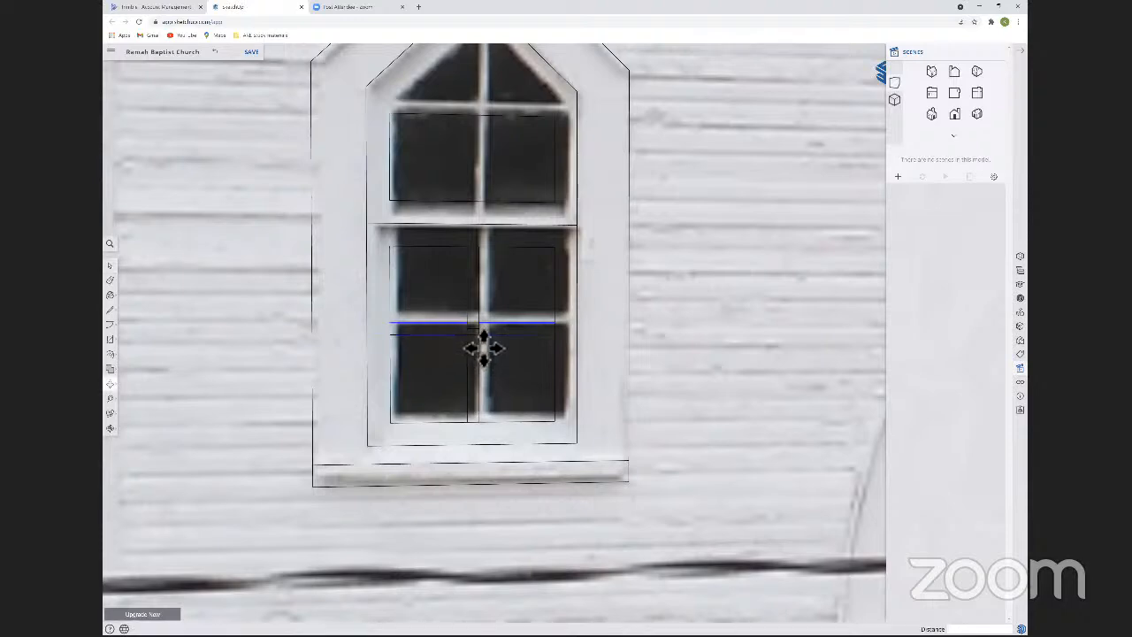
left_click(522, 327)
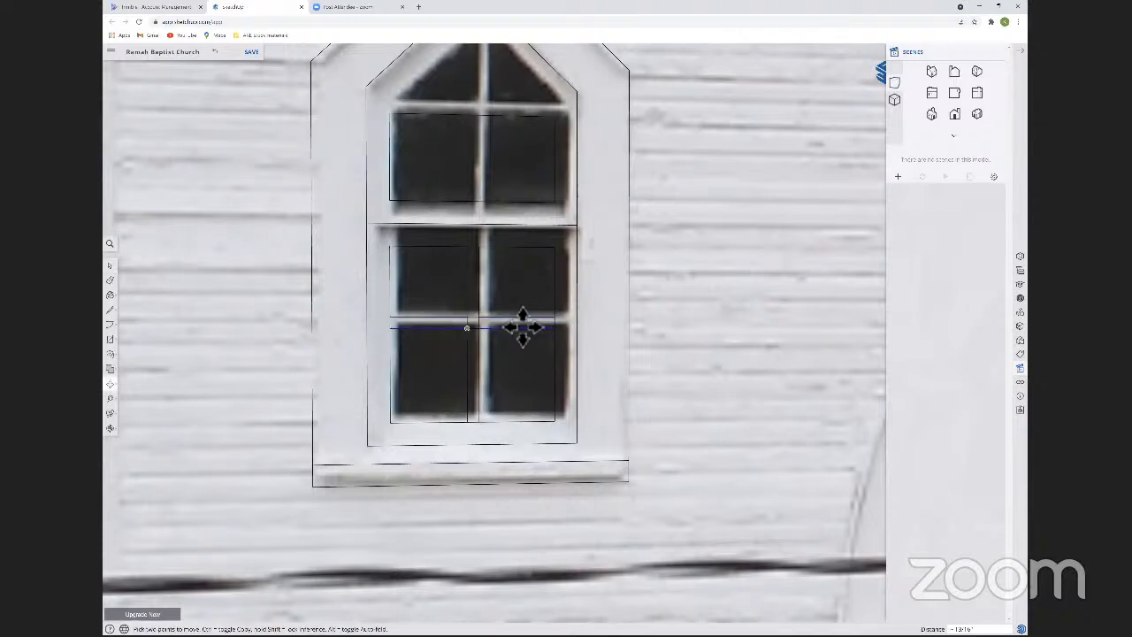
Erase the line segments inside the muntin crossing and at its ends, leaving four separate glass panes in the lower sash.
key("e")
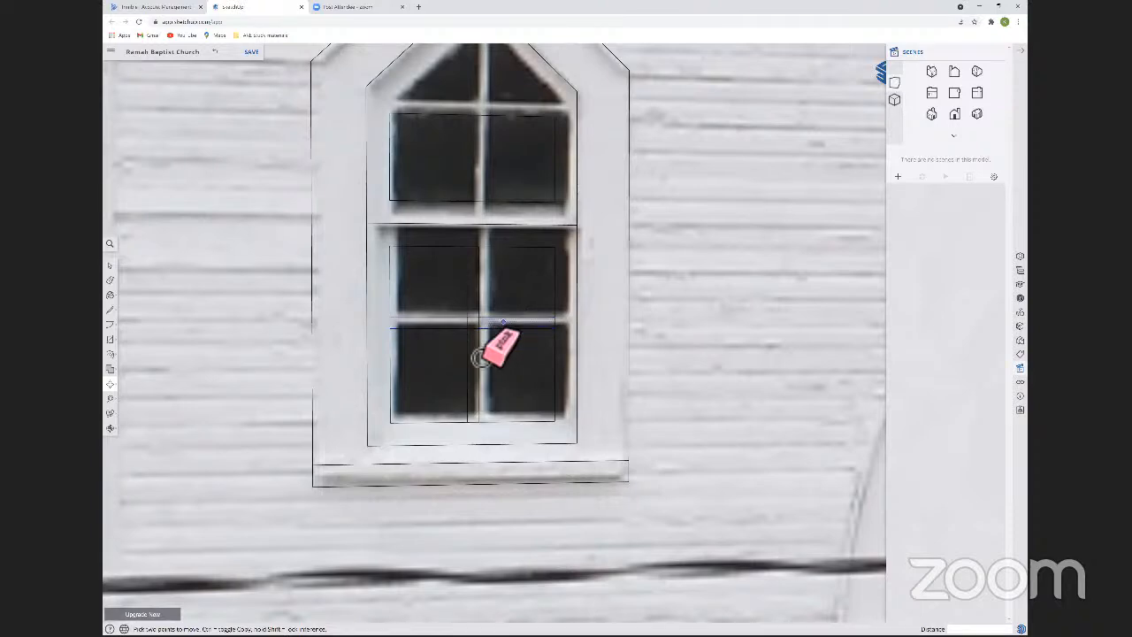
left_click(473, 337)
left_click(480, 336)
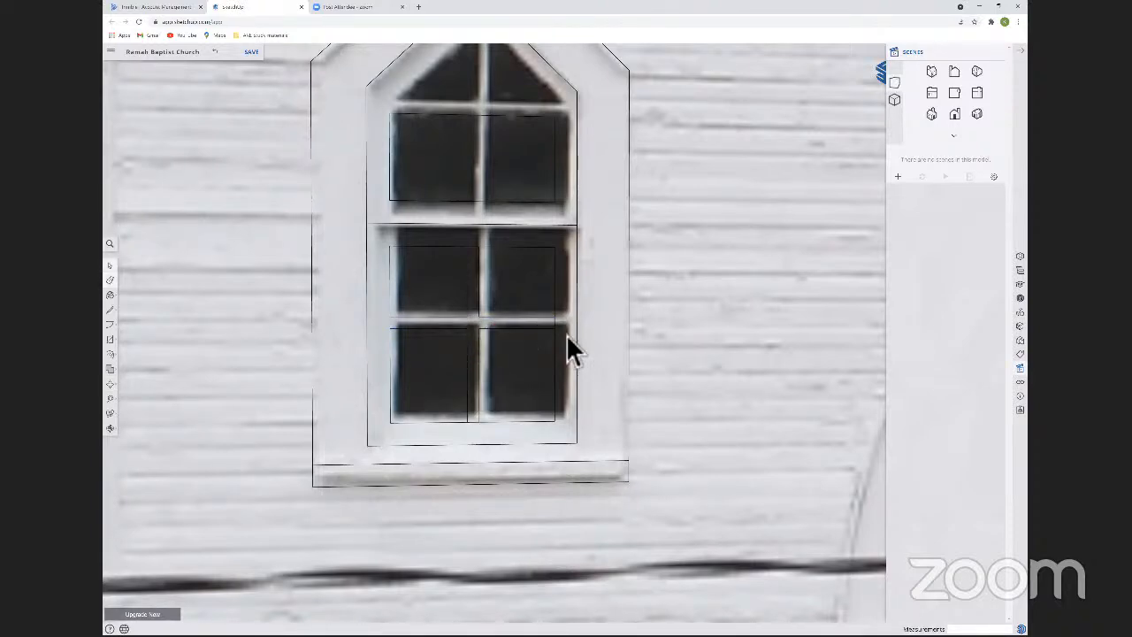
key("e")
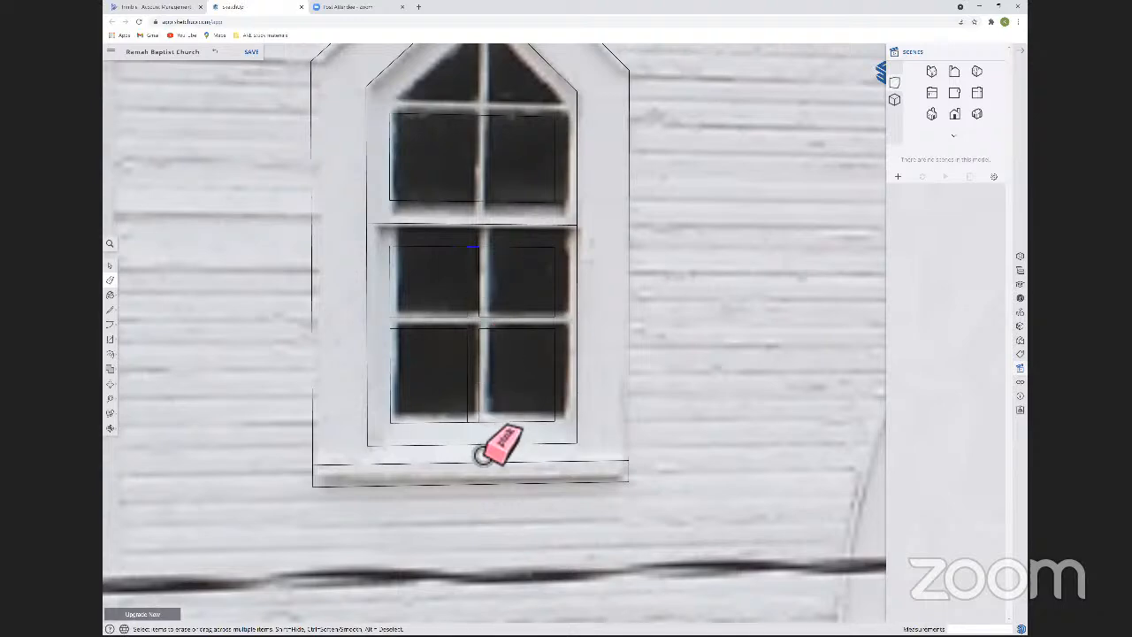
left_click_drag(536, 348, 519, 327)
Try to copy the lower sash's pane outlines straight up toward the upper sash.
key("space")
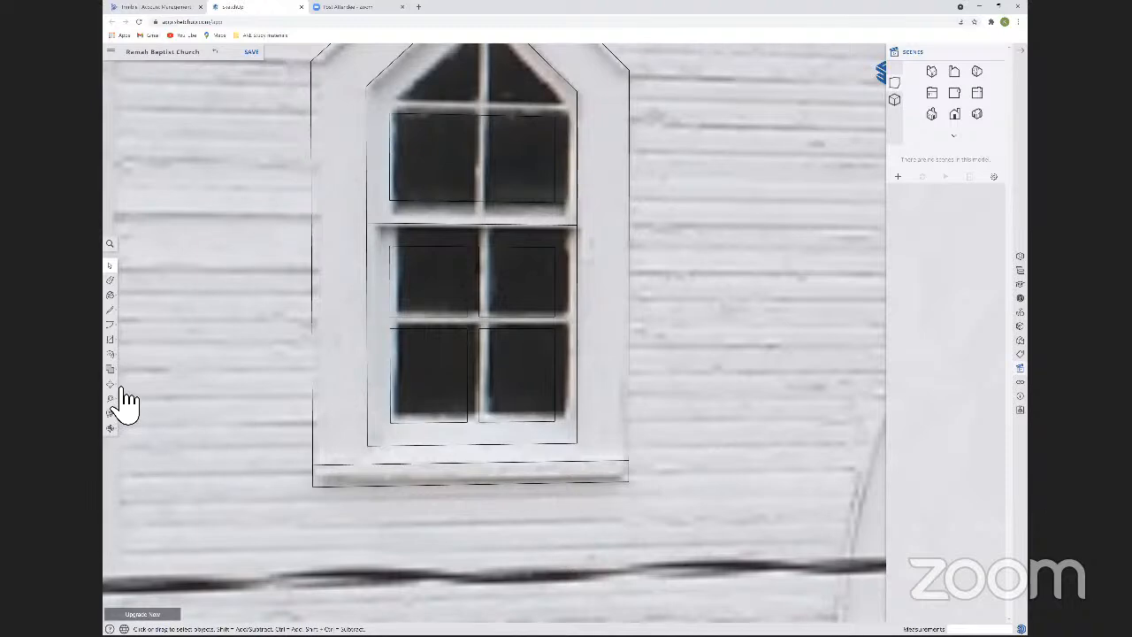
left_click(395, 405)
key("m")
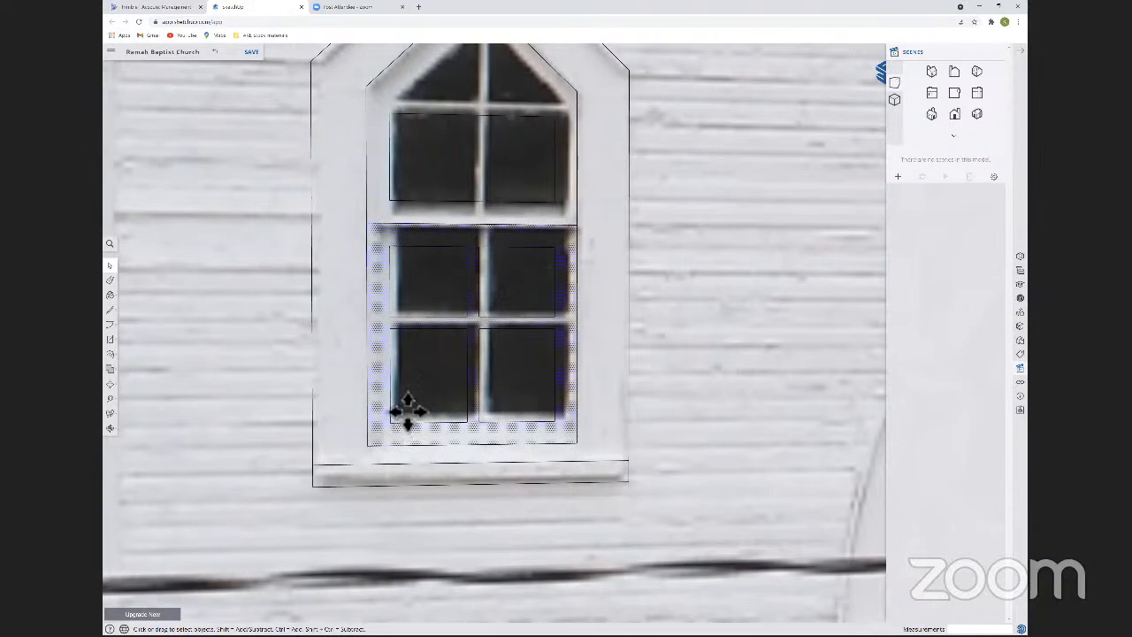
left_click(407, 430)
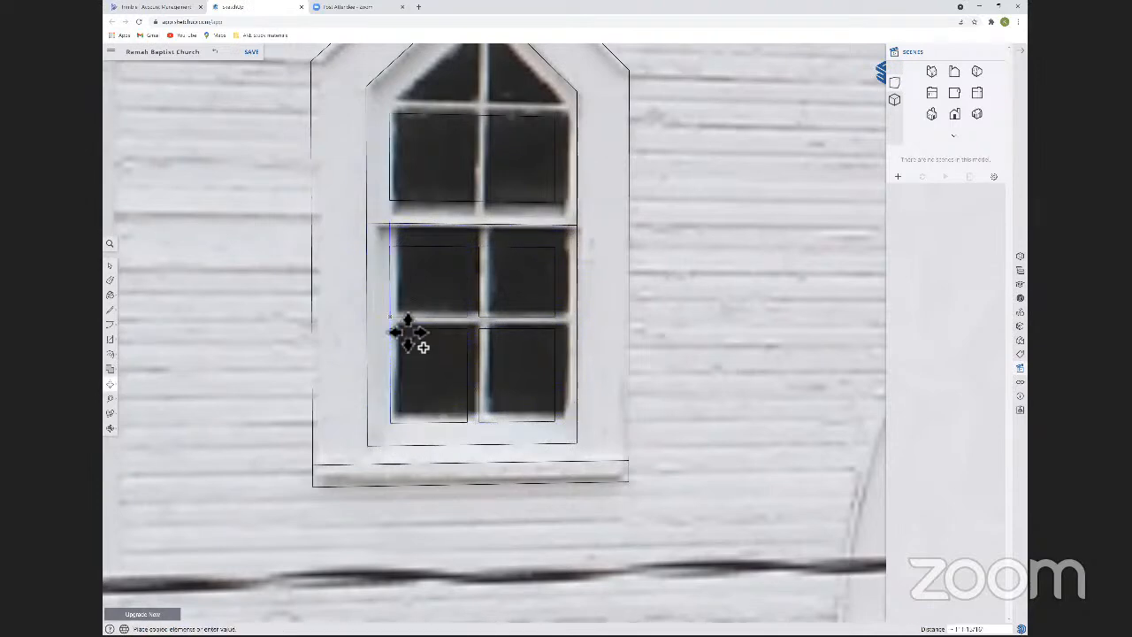
key("Escape")
key("ctrl")
key("ctrl")
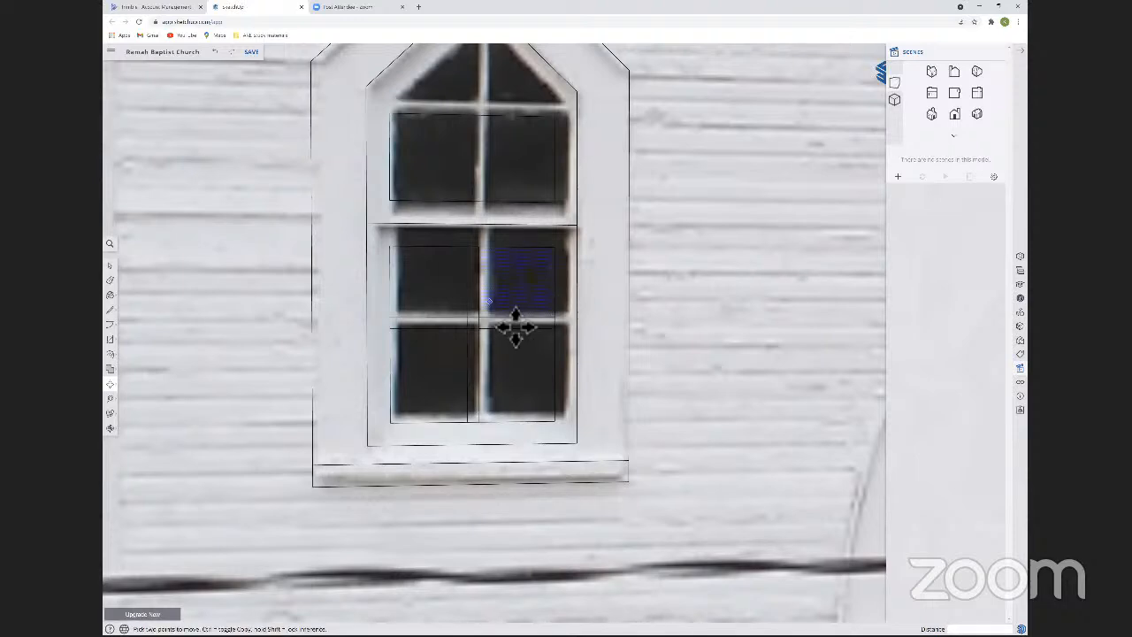
Try to draw a vertical line up the middle of the lower sash between its bottom and top edges.
key("l")
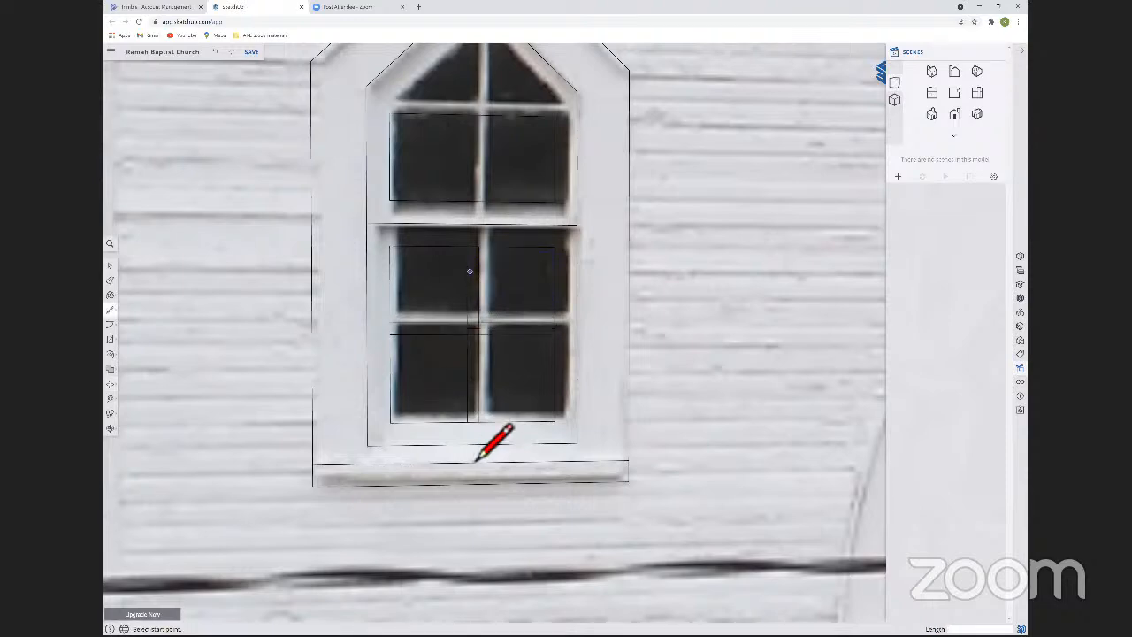
left_click(474, 421)
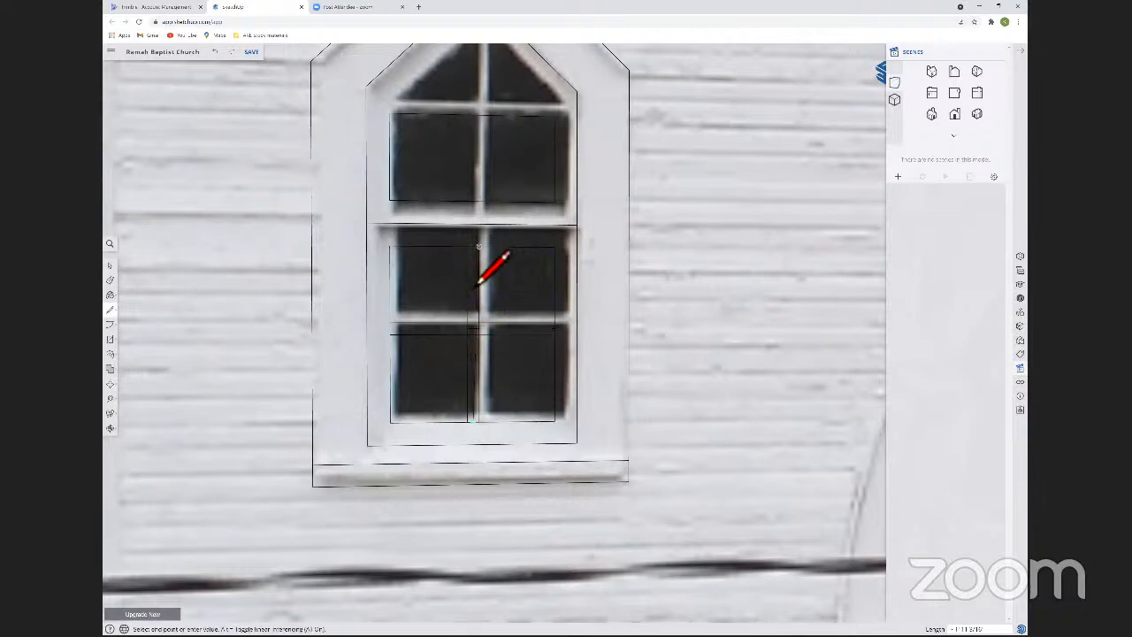
left_click(476, 257)
key("space")
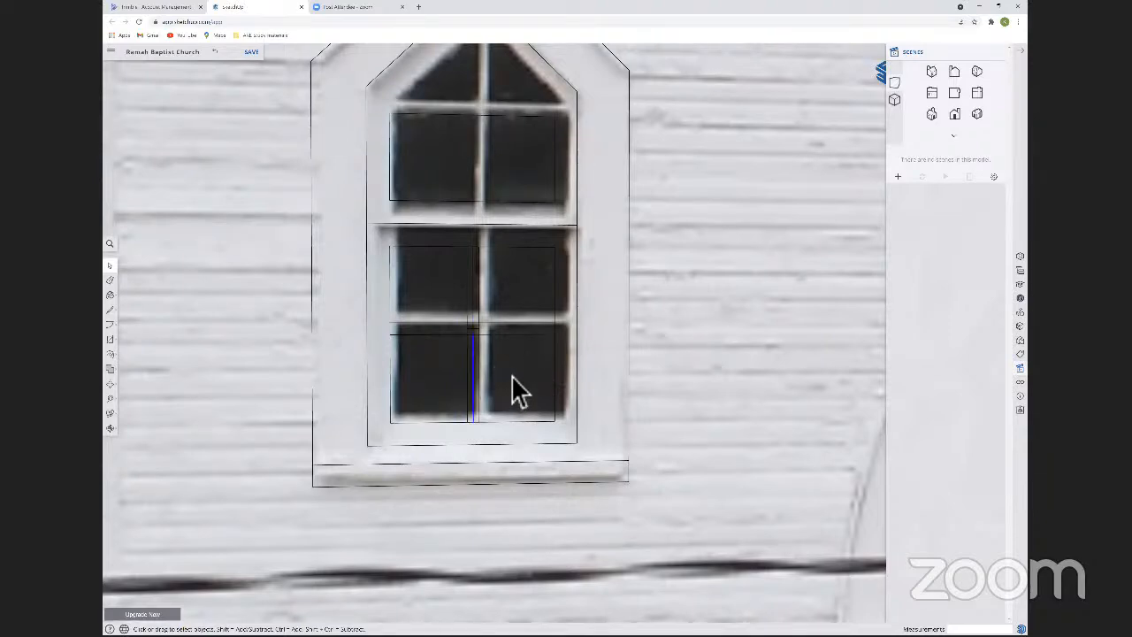
key("ctrl+z")
Select the entire traced upper-left window and make it a component named Small Window.
scroll(552, 270, "down", 3)
left_click_drag(369, 91, 616, 438)
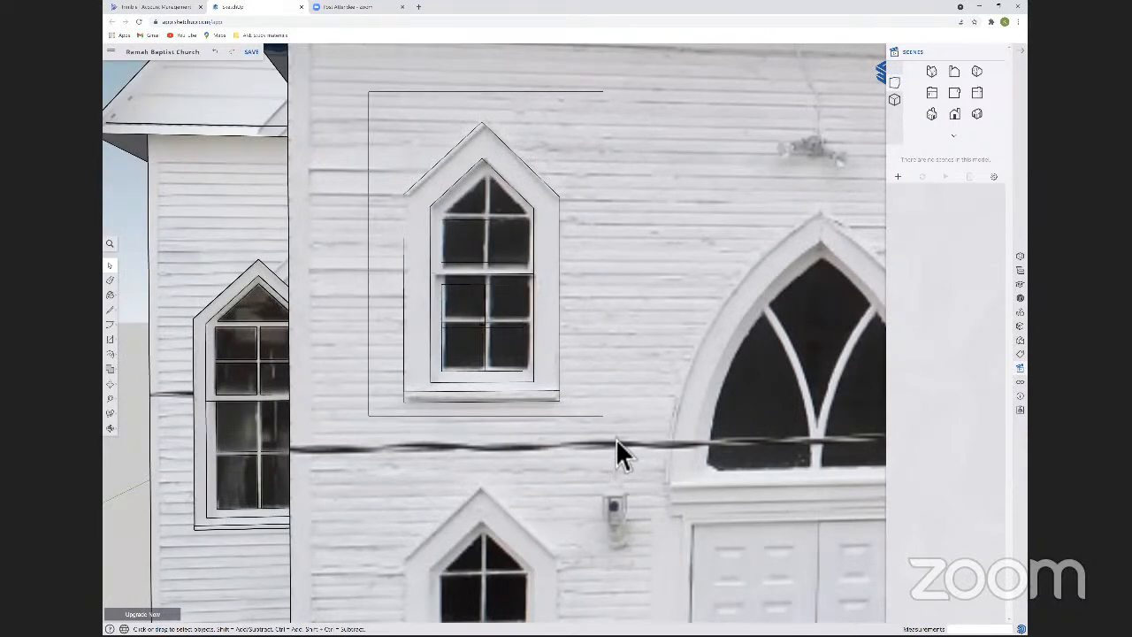
left_click_drag(616, 439, 616, 439)
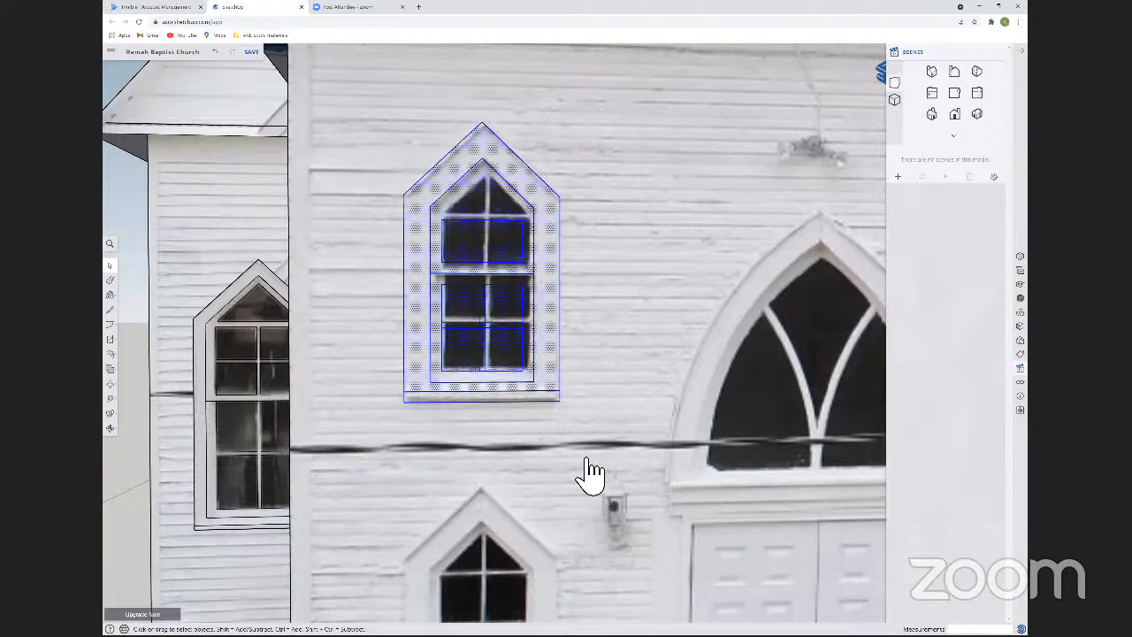
right_click(577, 524)
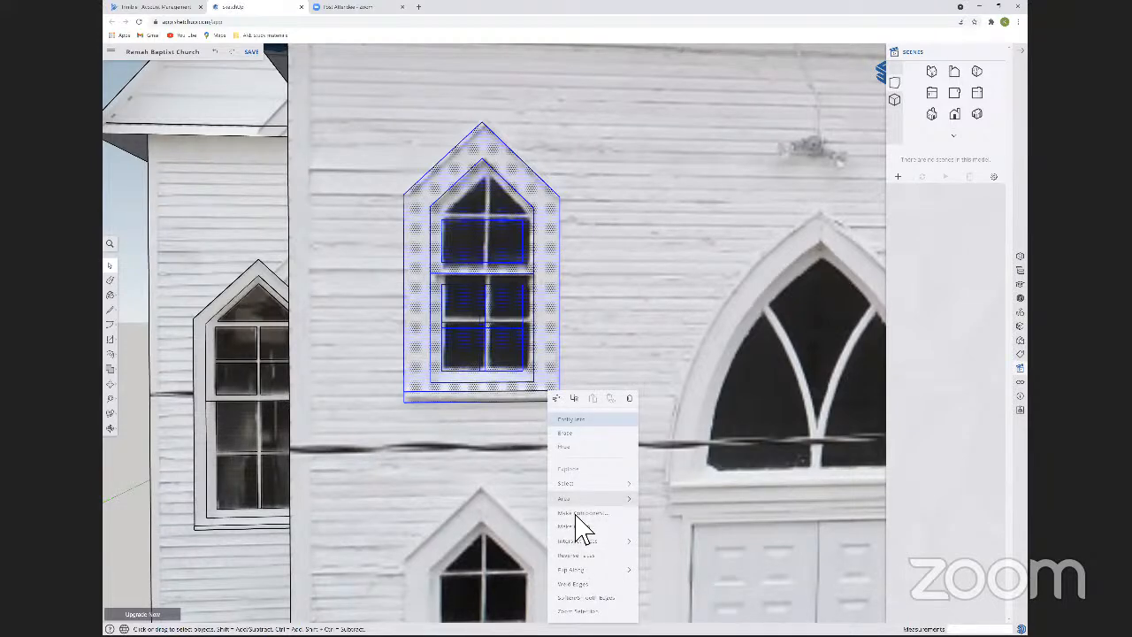
left_click(576, 515)
type("Shell Window")
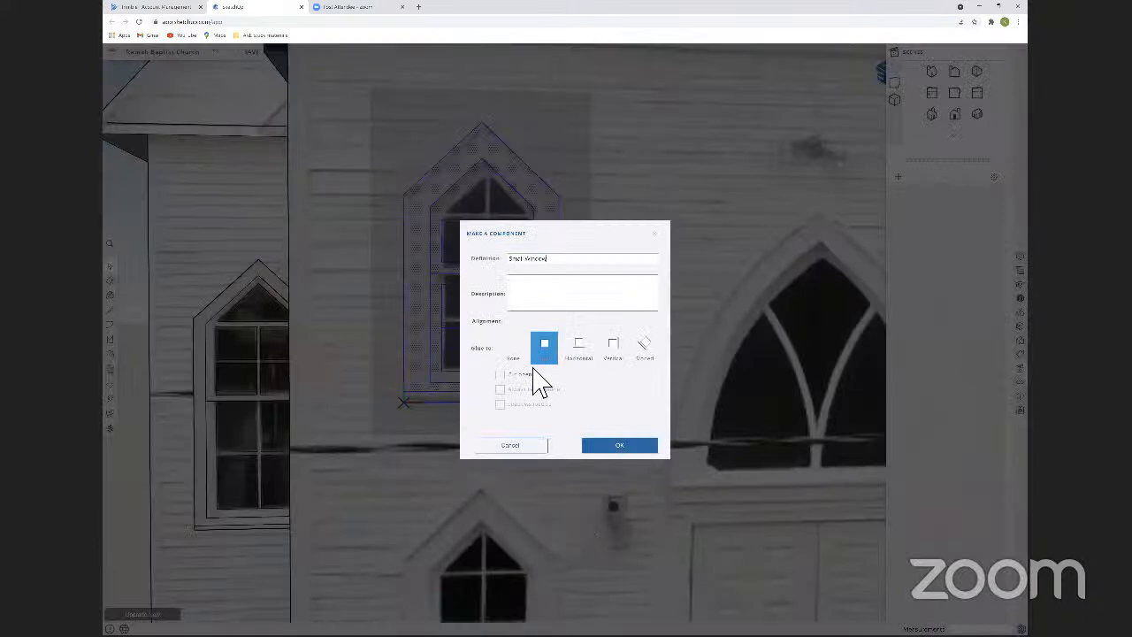
left_click(629, 447)
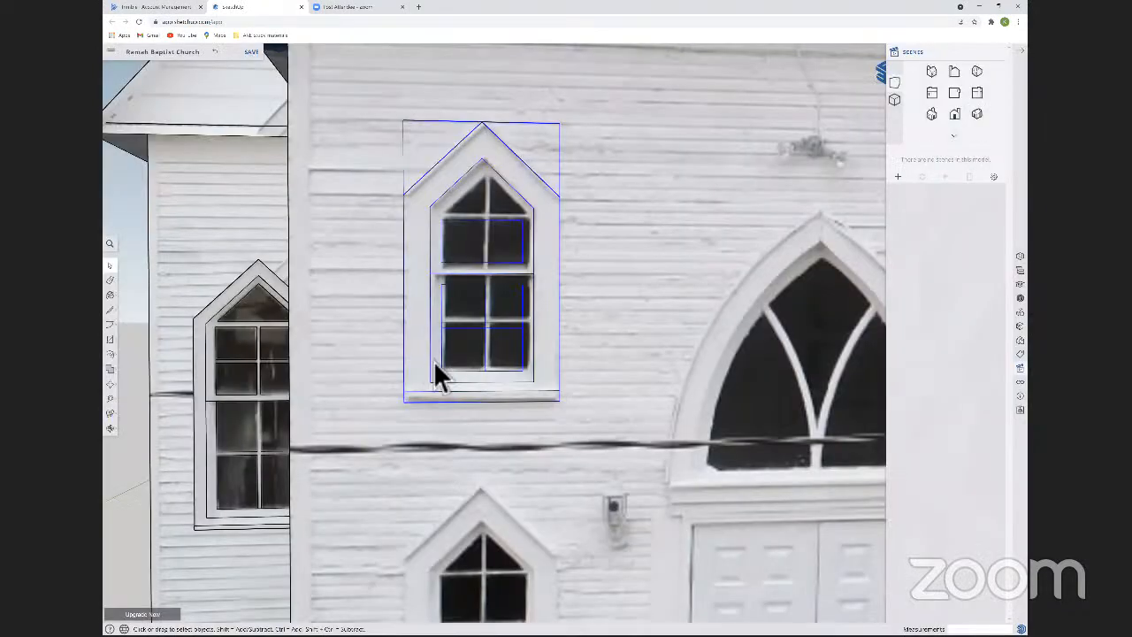
Copy the Small Window component straight down onto the lower-left window of the front facade.
key("m")
key("ctrl")
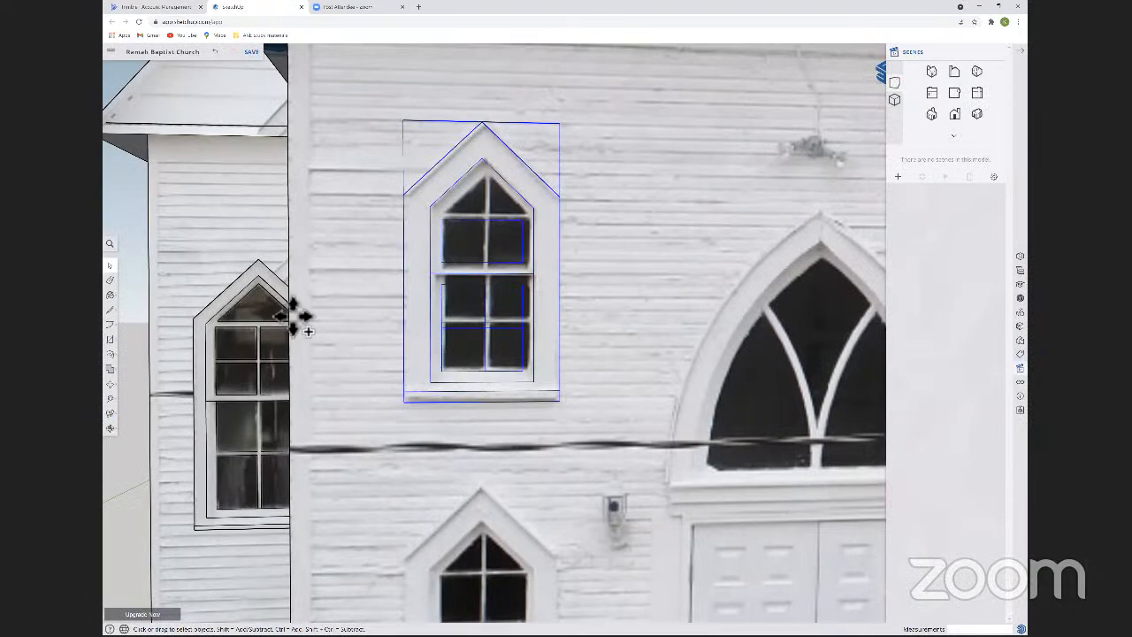
scroll(294, 316, "down", 3)
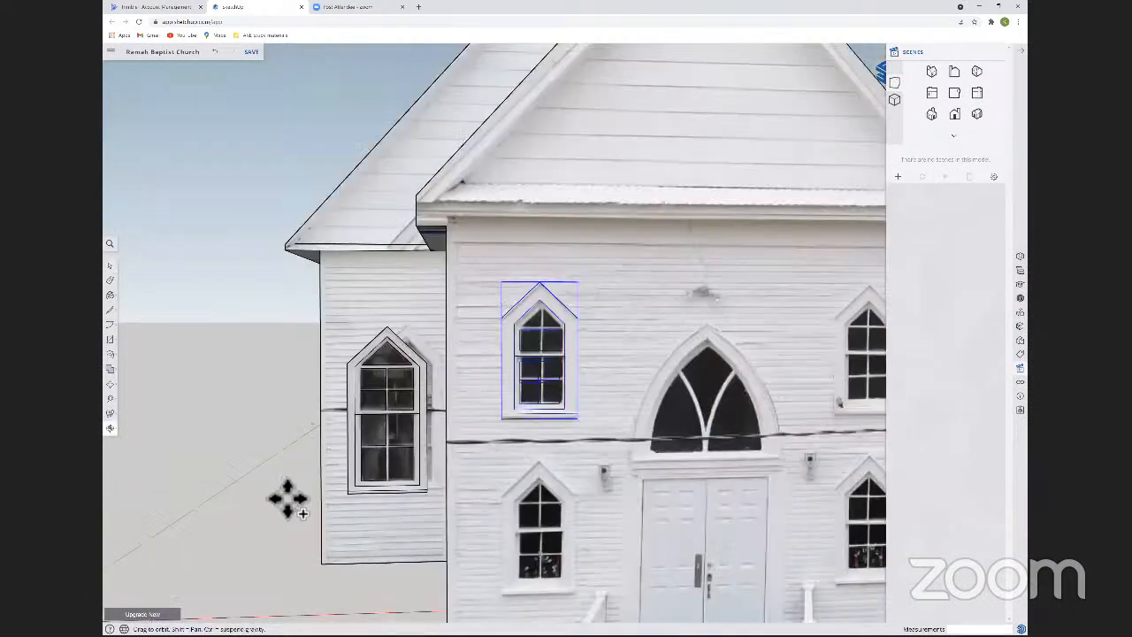
middle_click_drag(515, 619, 289, 499, "shift")
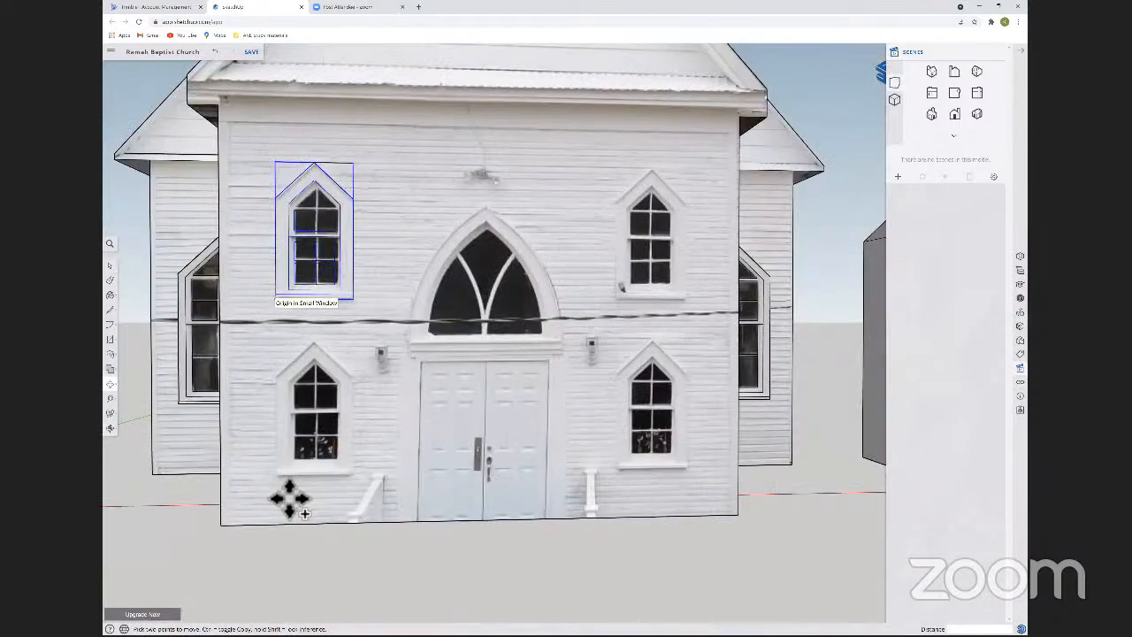
left_click(290, 499)
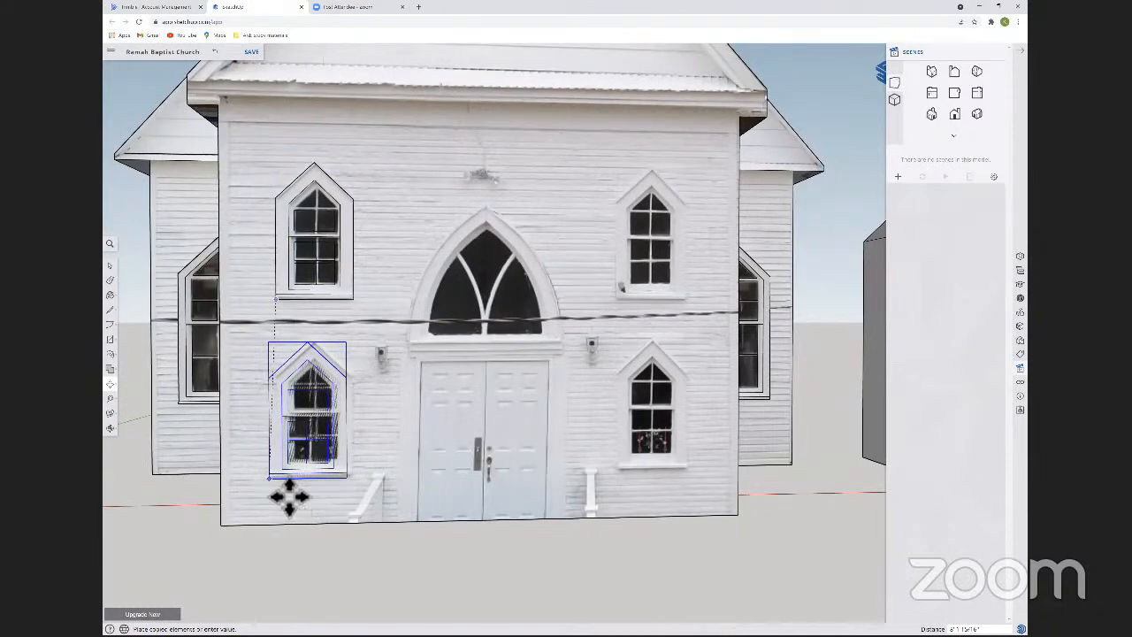
left_click(292, 497)
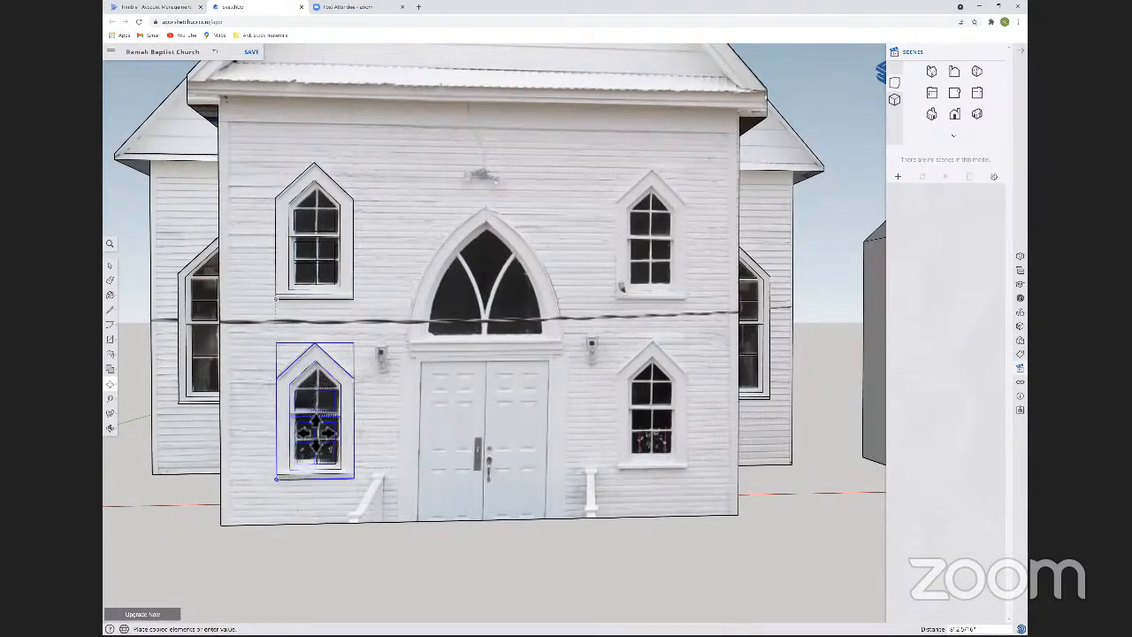
left_click(343, 312)
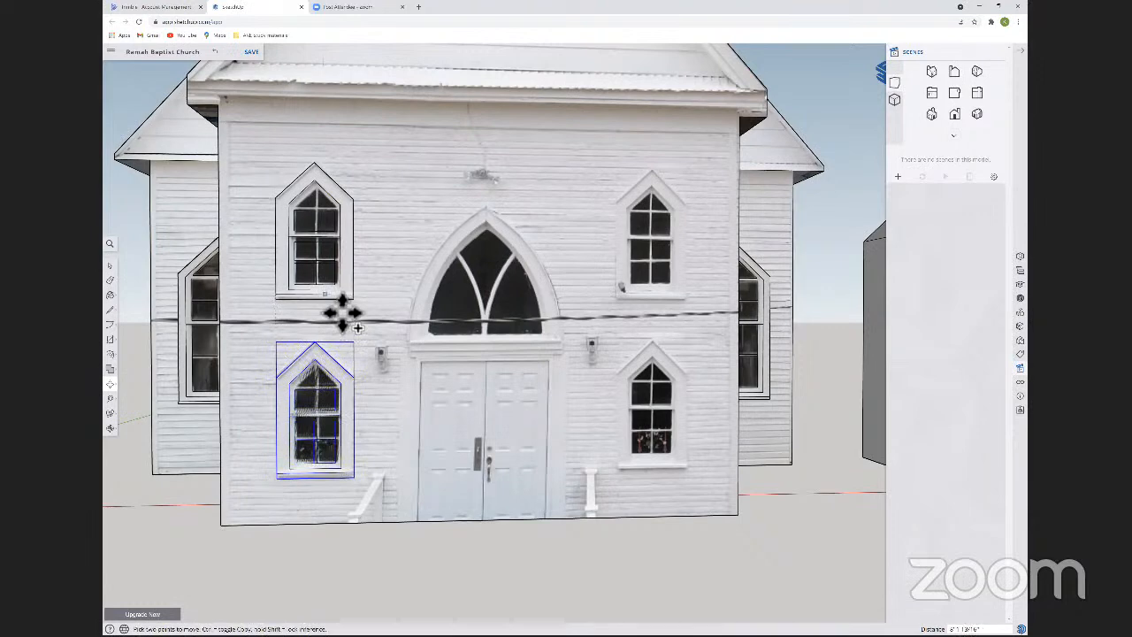
Copy both left-hand window components horizontally across the facade onto the two matching right-hand windows.
key("space")
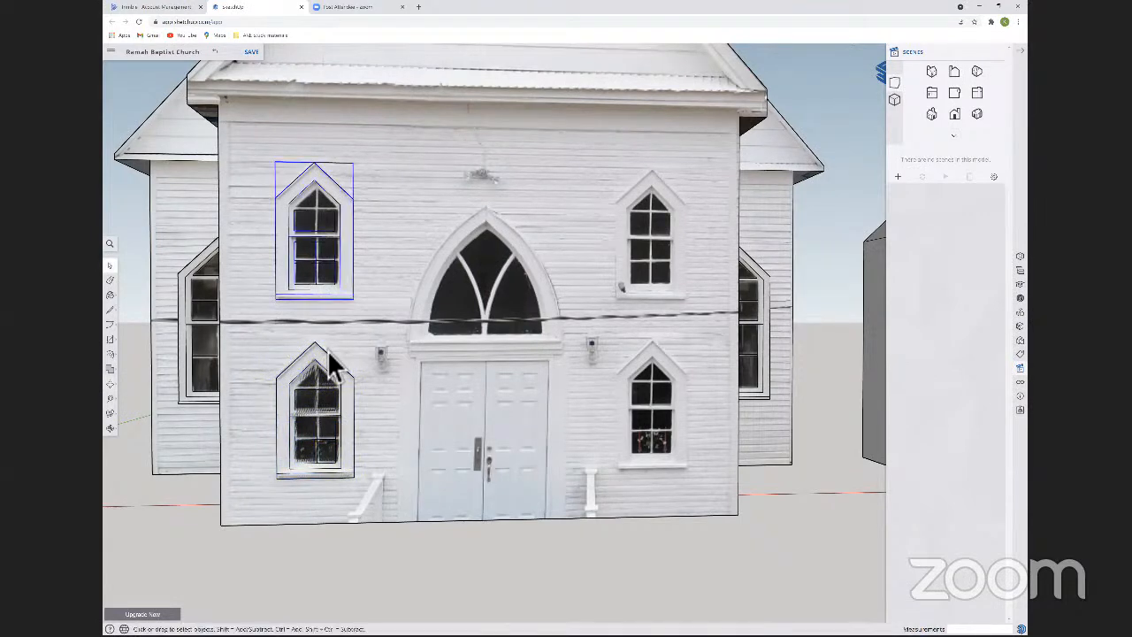
key("m")
key("ctrl")
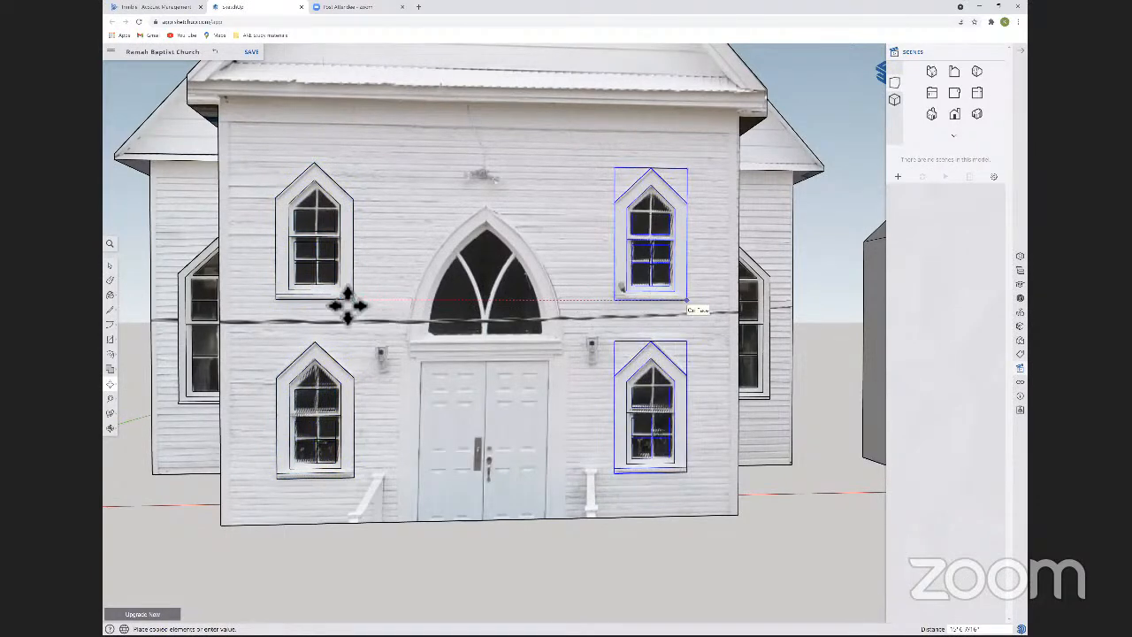
middle_click_drag(339, 278, 392, 331)
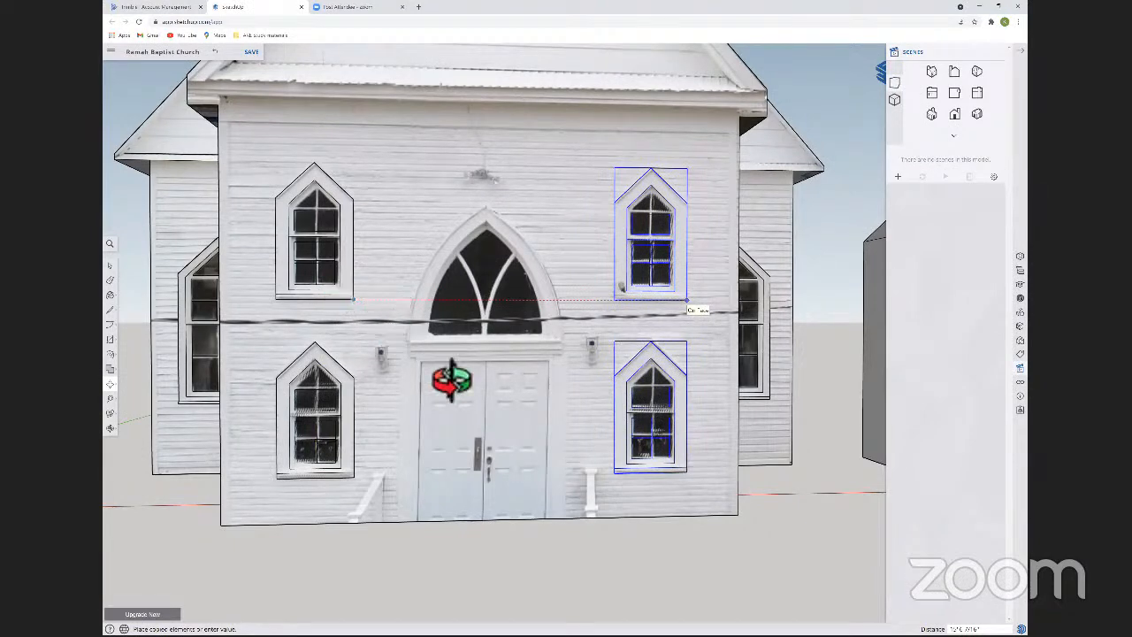
middle_click_drag(331, 271, 457, 428)
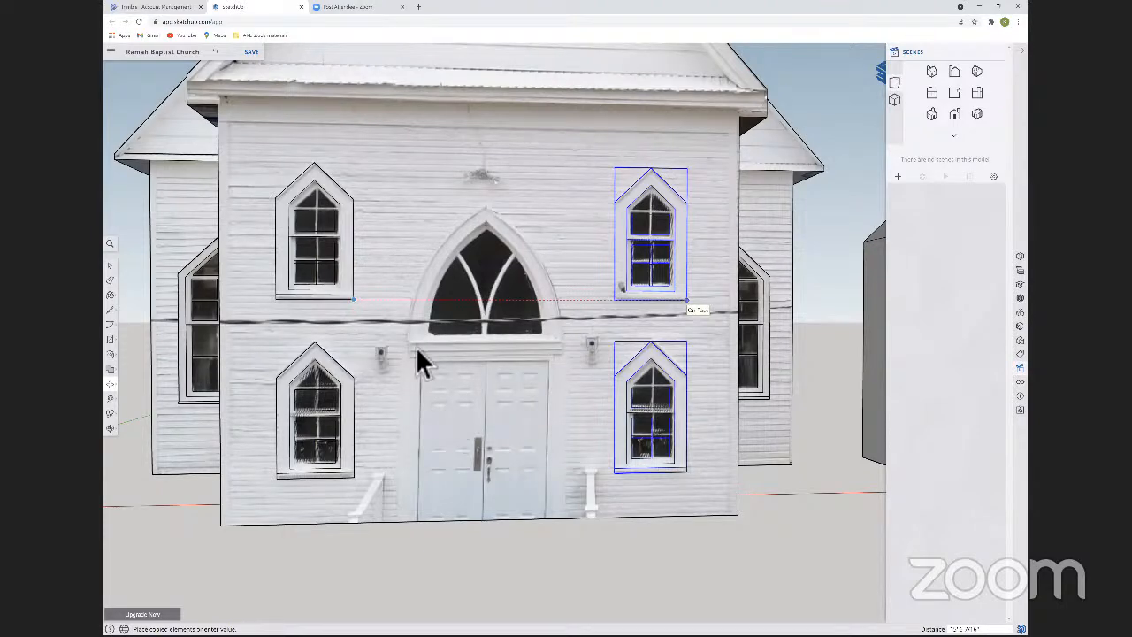
key("l")
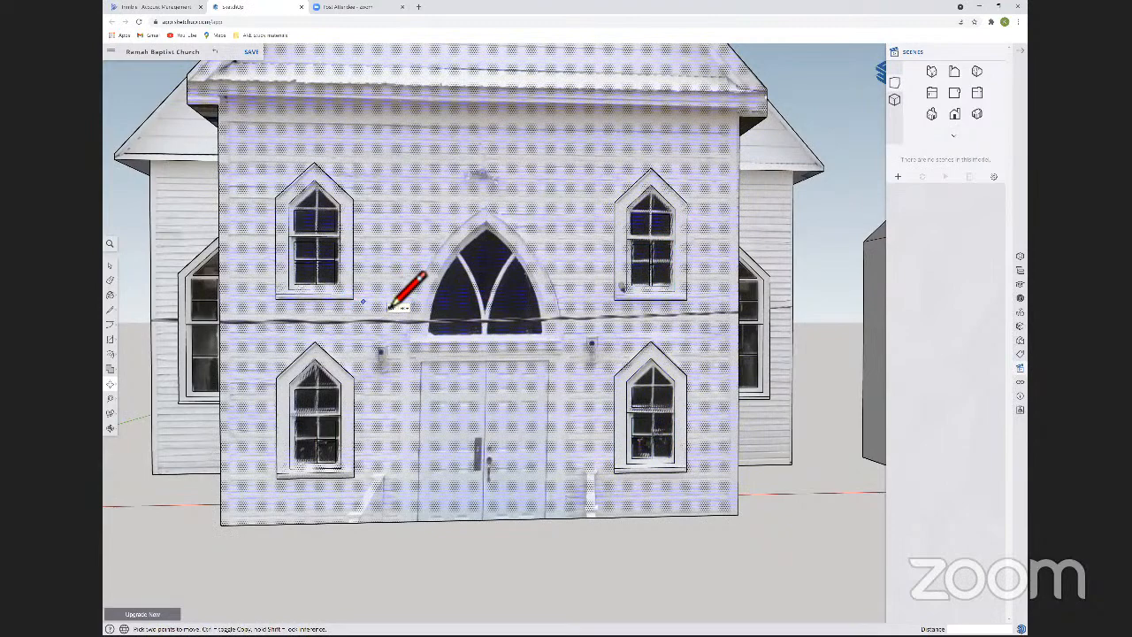
scroll(393, 301, "up", 5)
key("space")
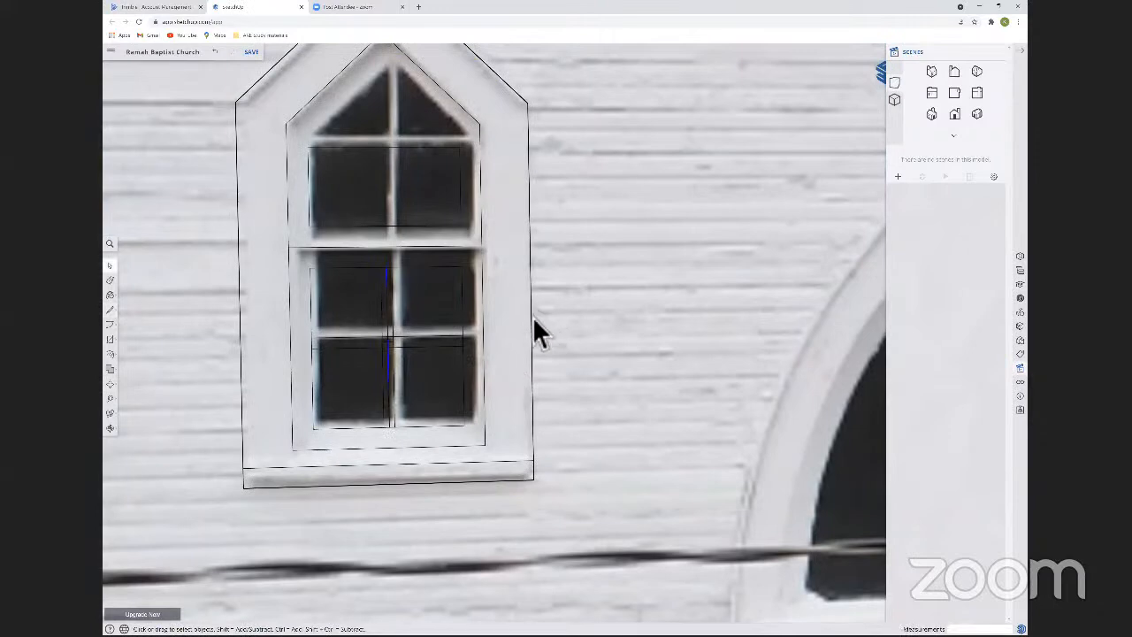
left_click(399, 366)
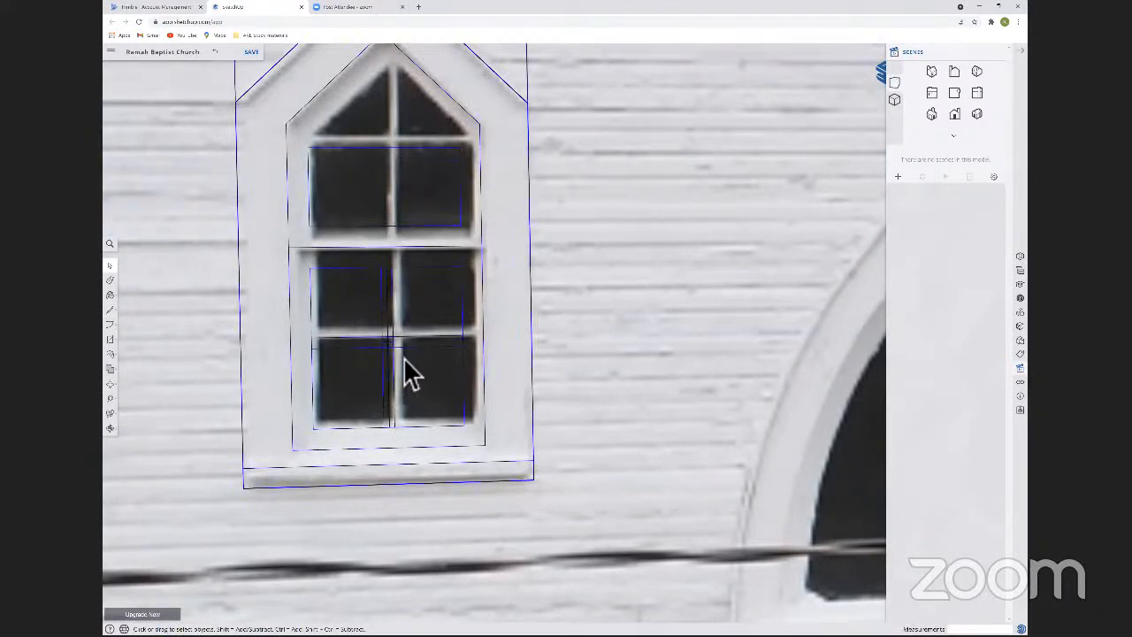
key("l")
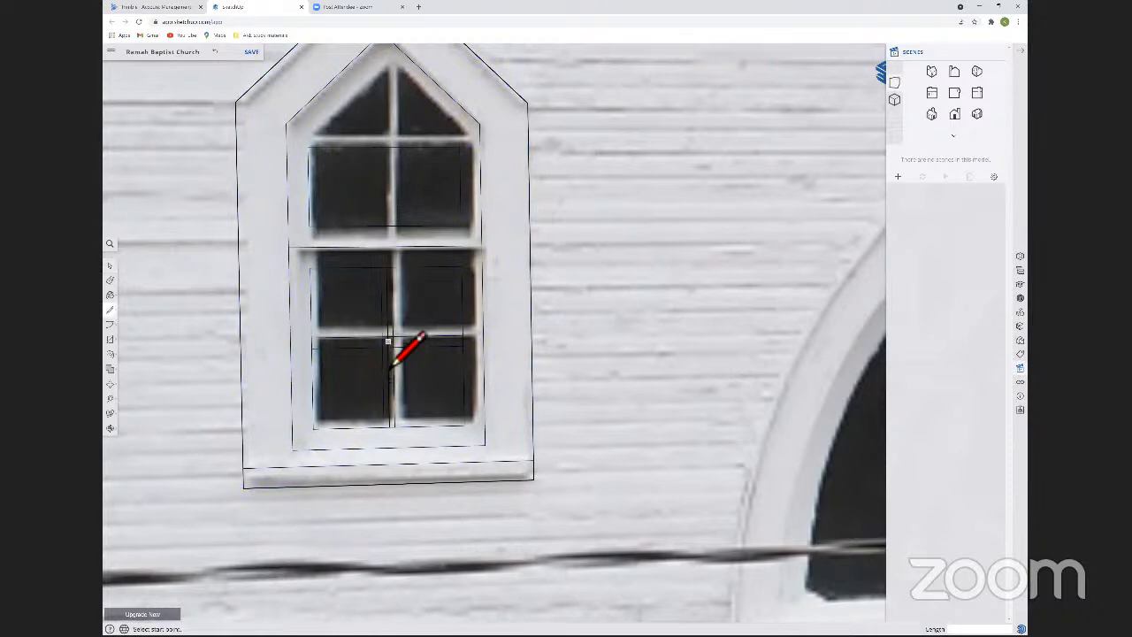
key("space")
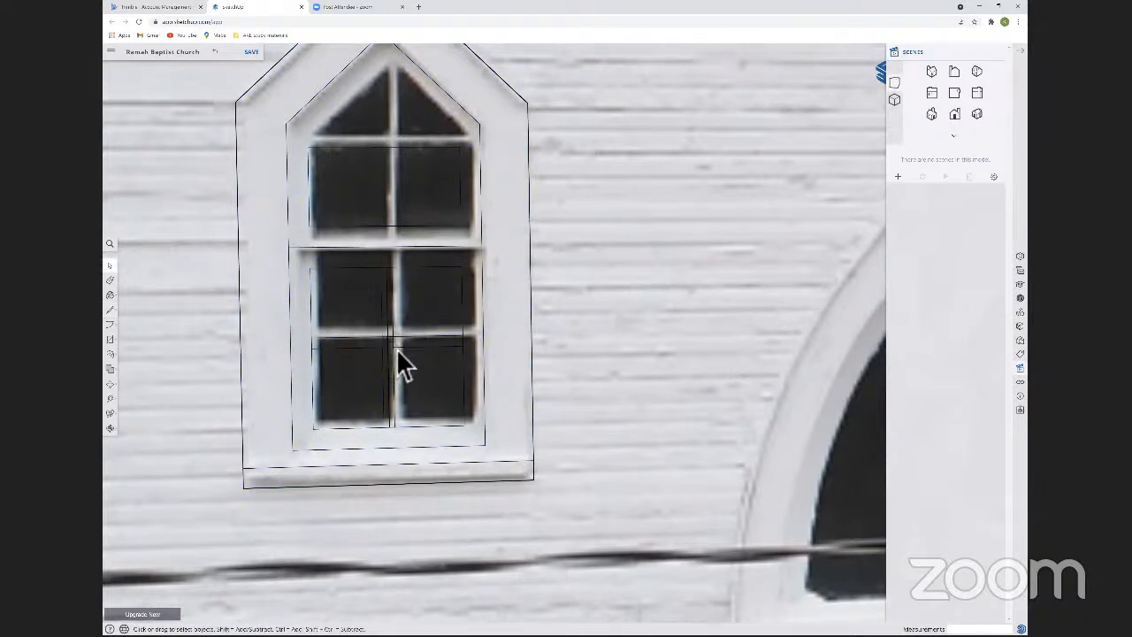
left_click(397, 349)
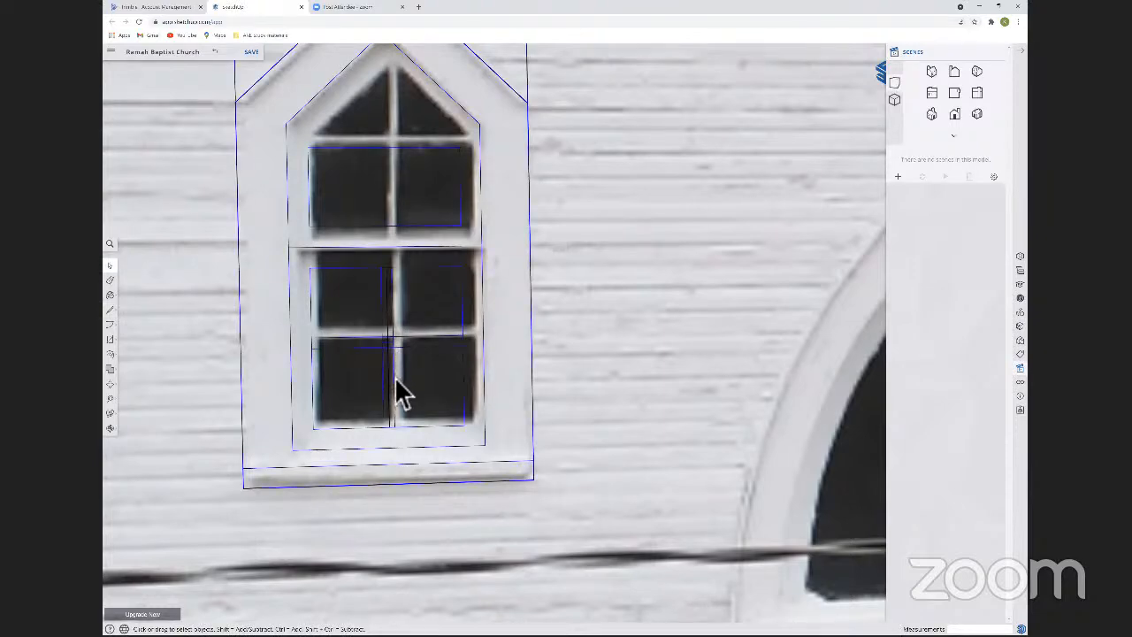
key("l")
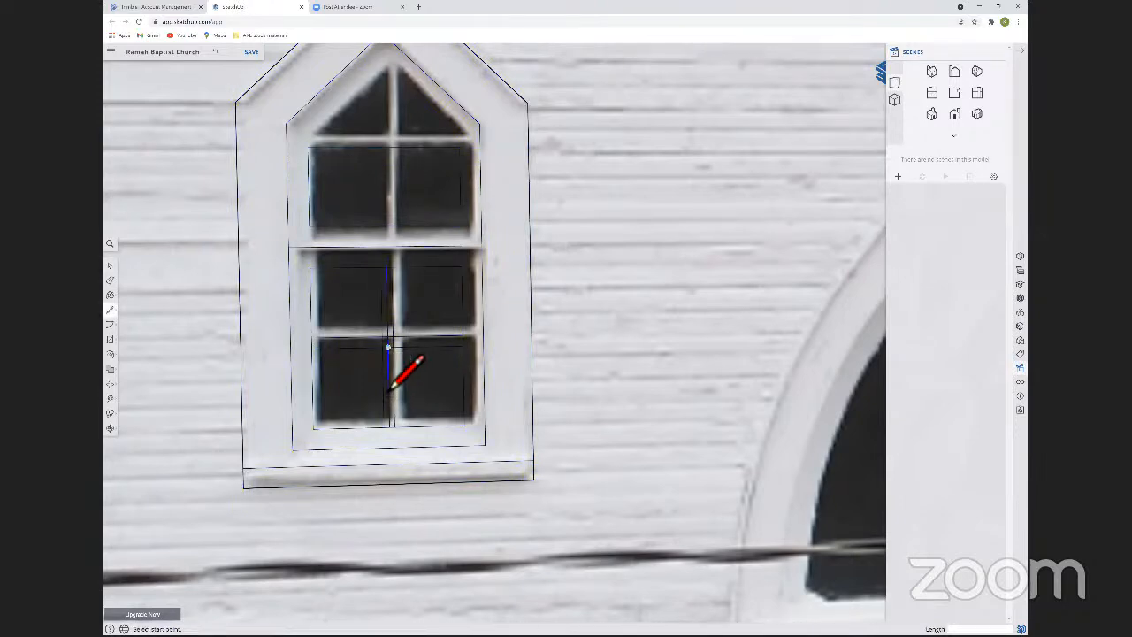
key("t")
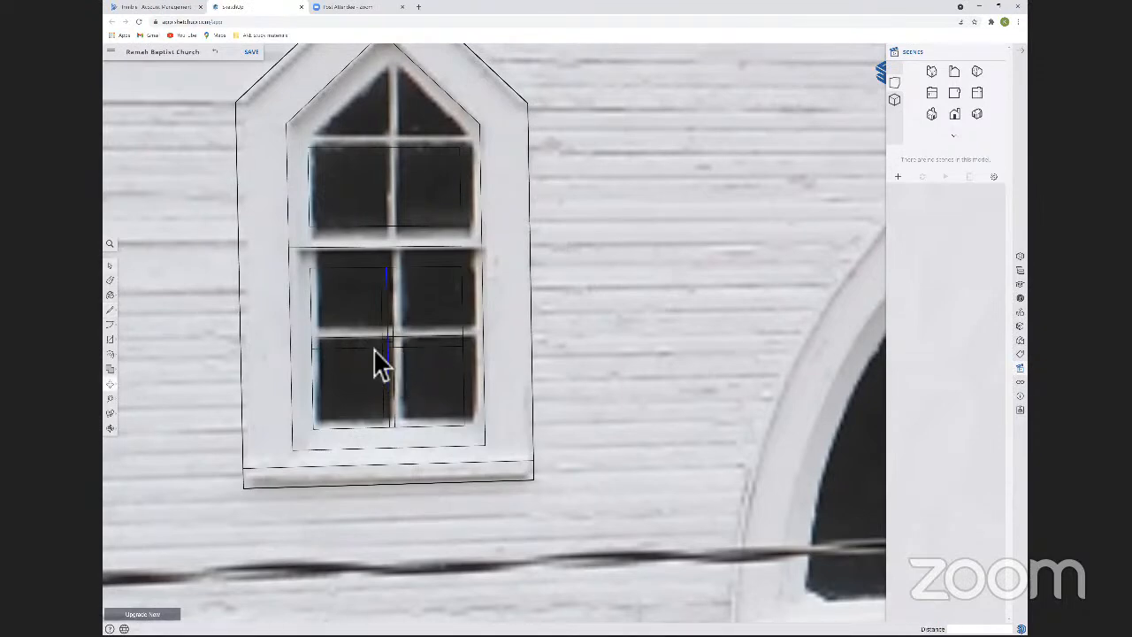
Inside the upper-left window component, move the lower sash's pair of horizontal muntin lines slightly downward.
key("space")
left_click(379, 351)
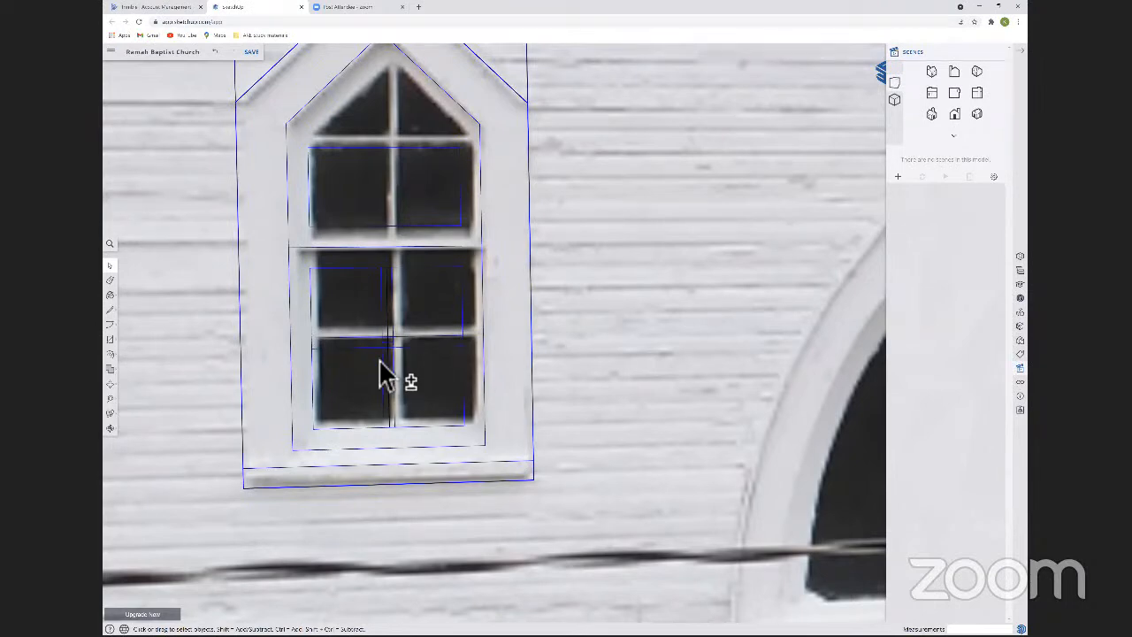
double_click(379, 360)
left_click(380, 361, "shift")
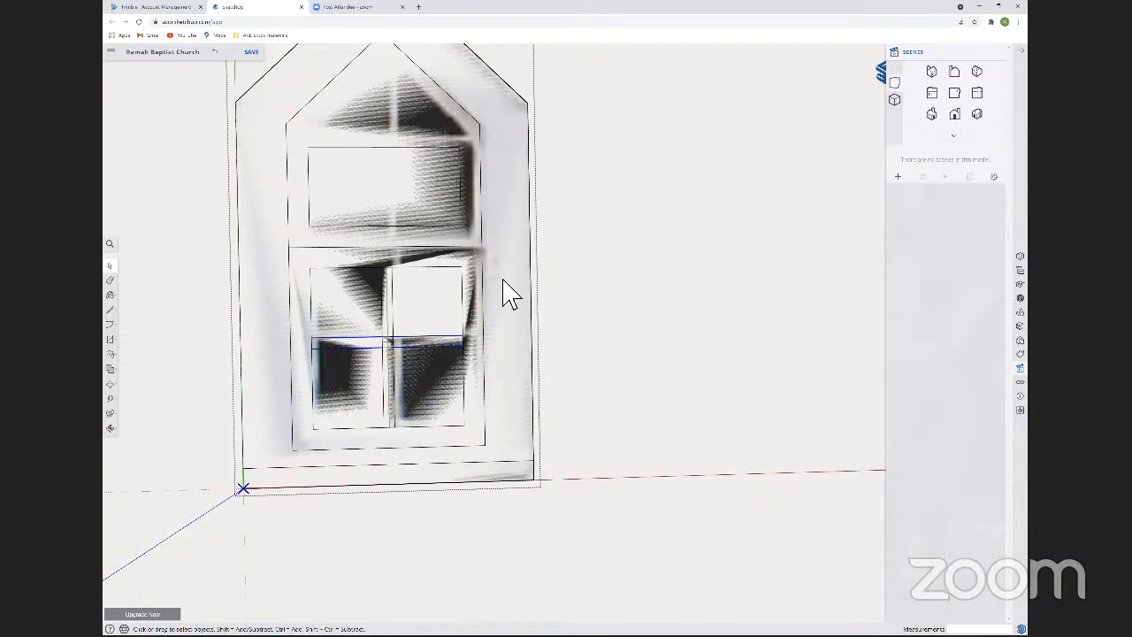
key("m")
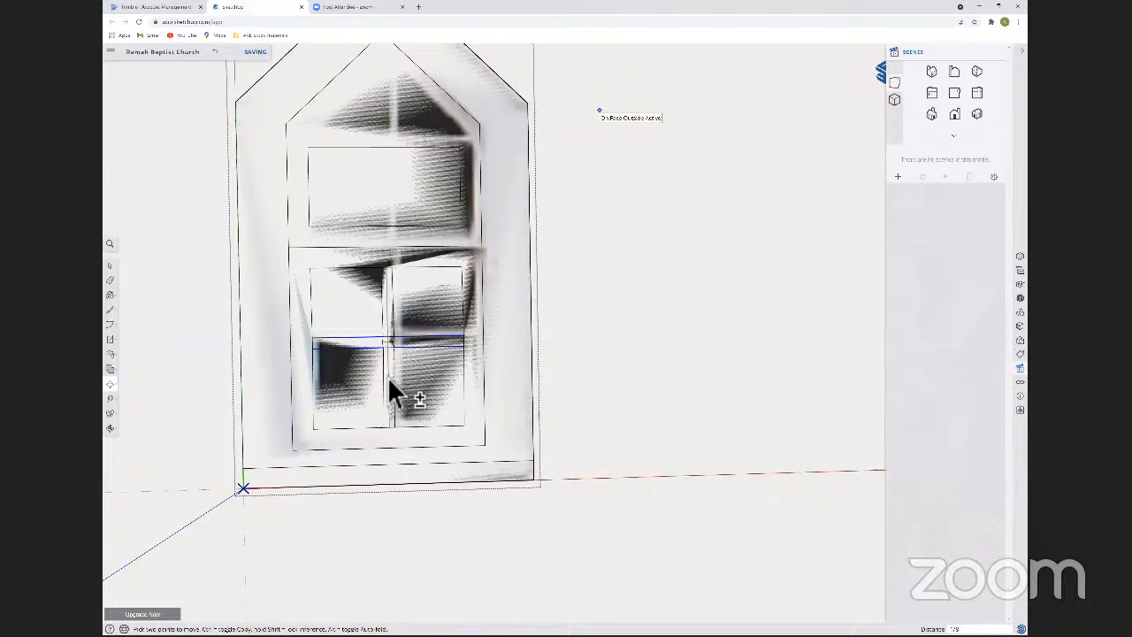
key("space")
left_click(599, 110)
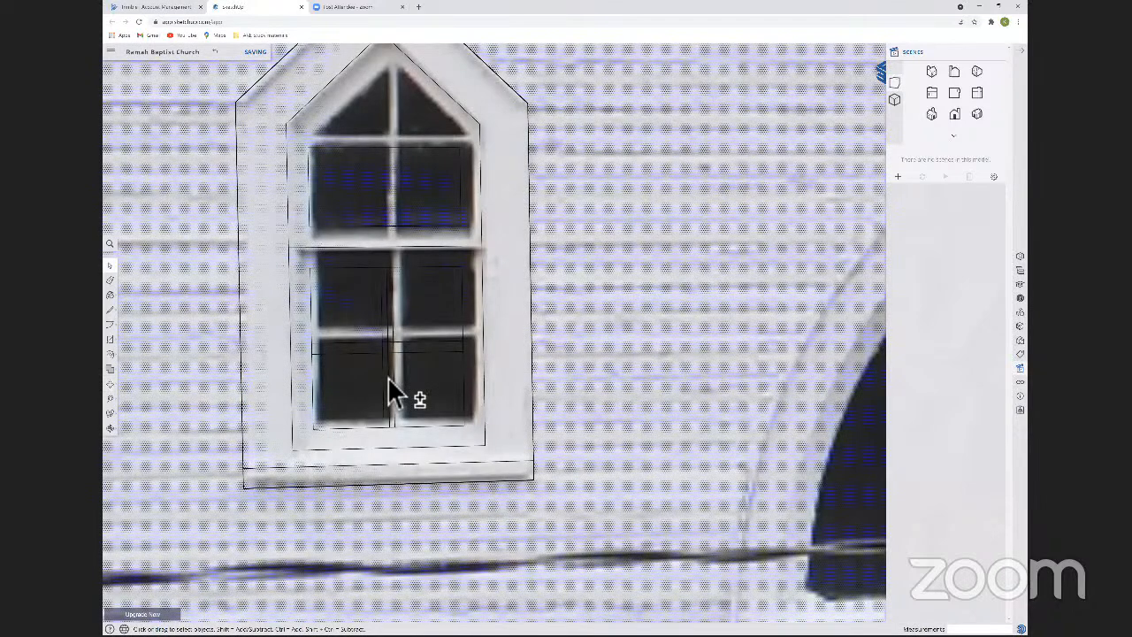
Inside the window component, copy the lower sash's pair of vertical muntin lines up about 2' 5" into the upper sash.
key("m")
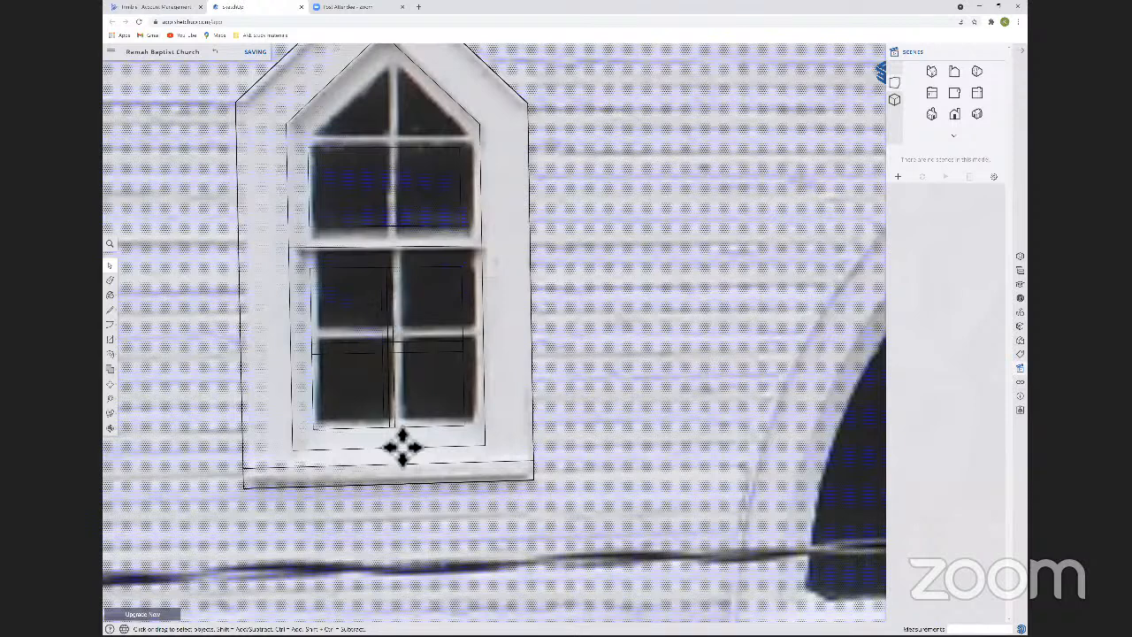
double_click(400, 246)
key("m")
key("ctrl")
left_click(384, 428)
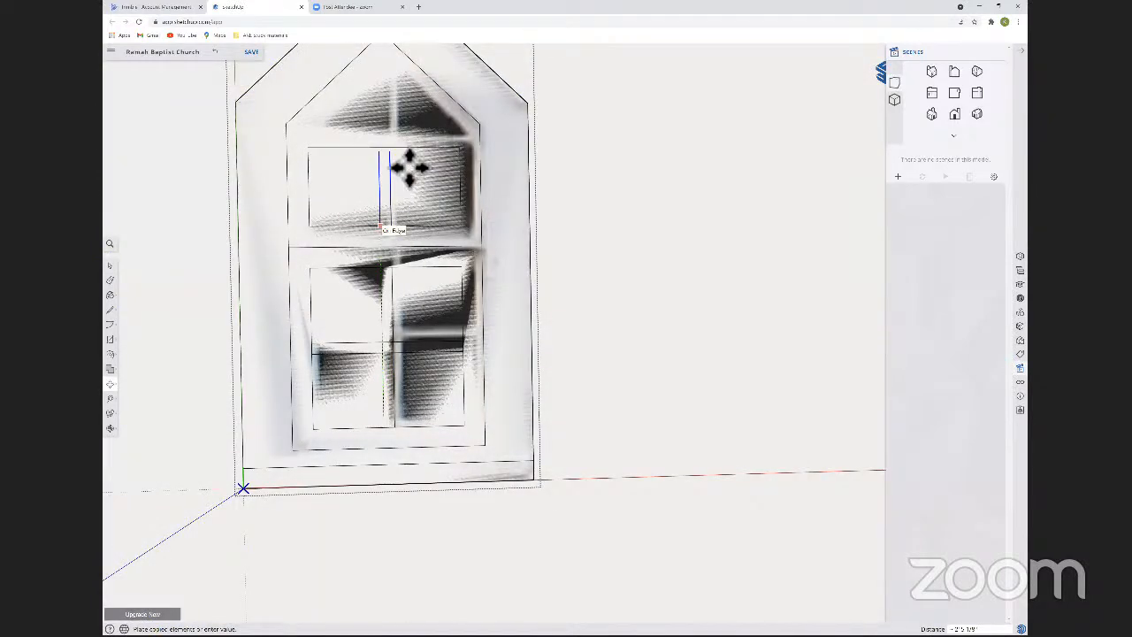
left_click(408, 166)
Move the top edge of the upper sash slightly down to meet the upper ends of the vertical muntin lines.
key("space")
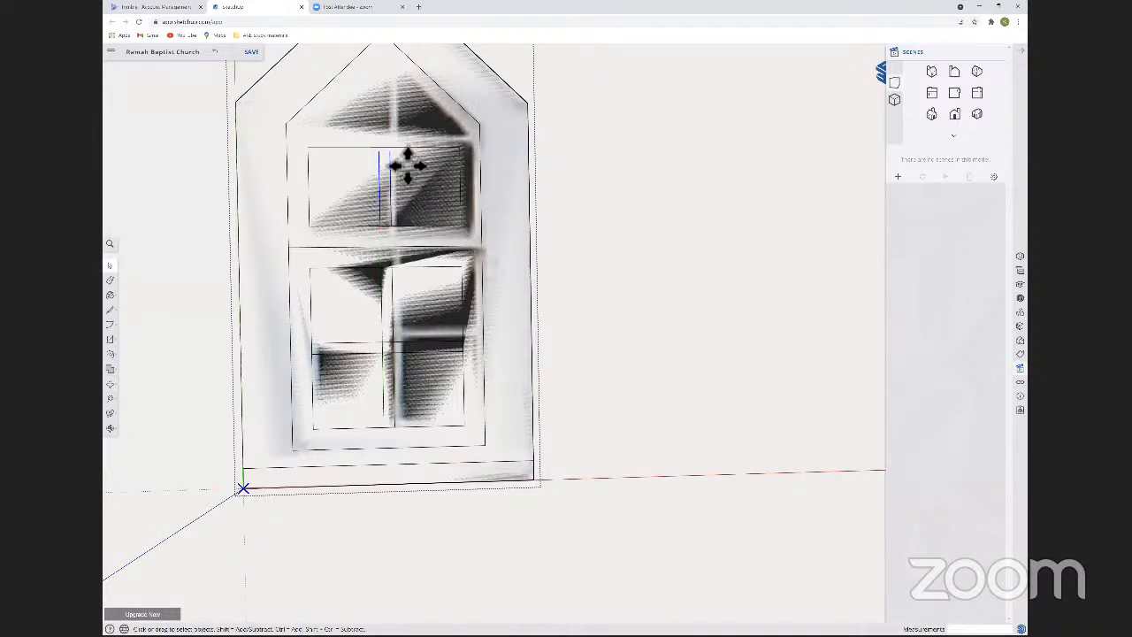
key("m")
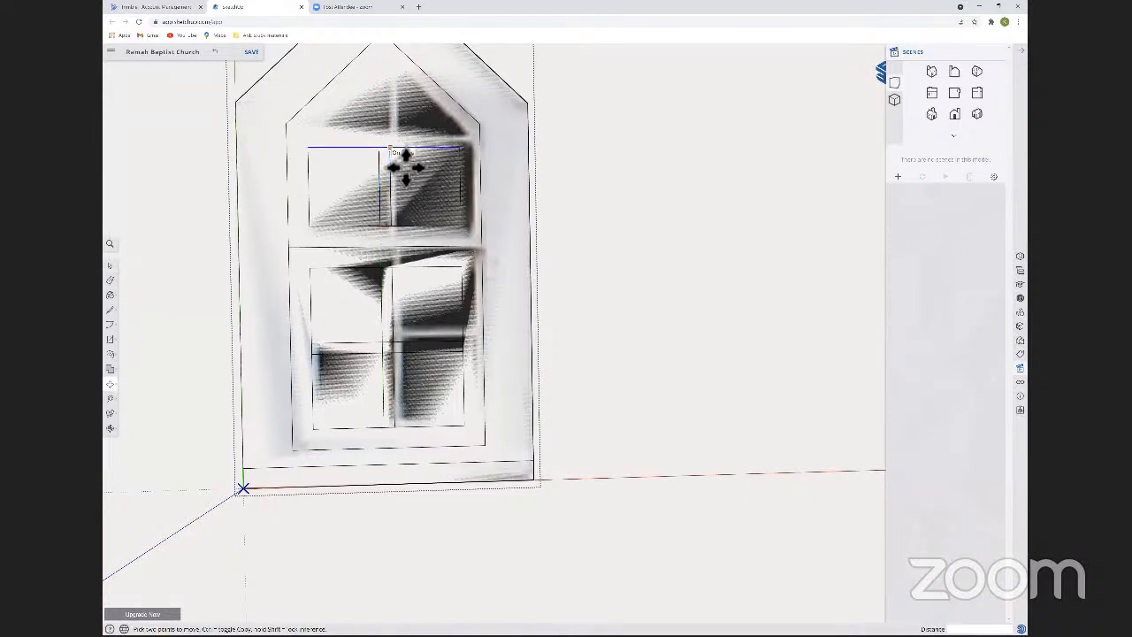
left_click(405, 164)
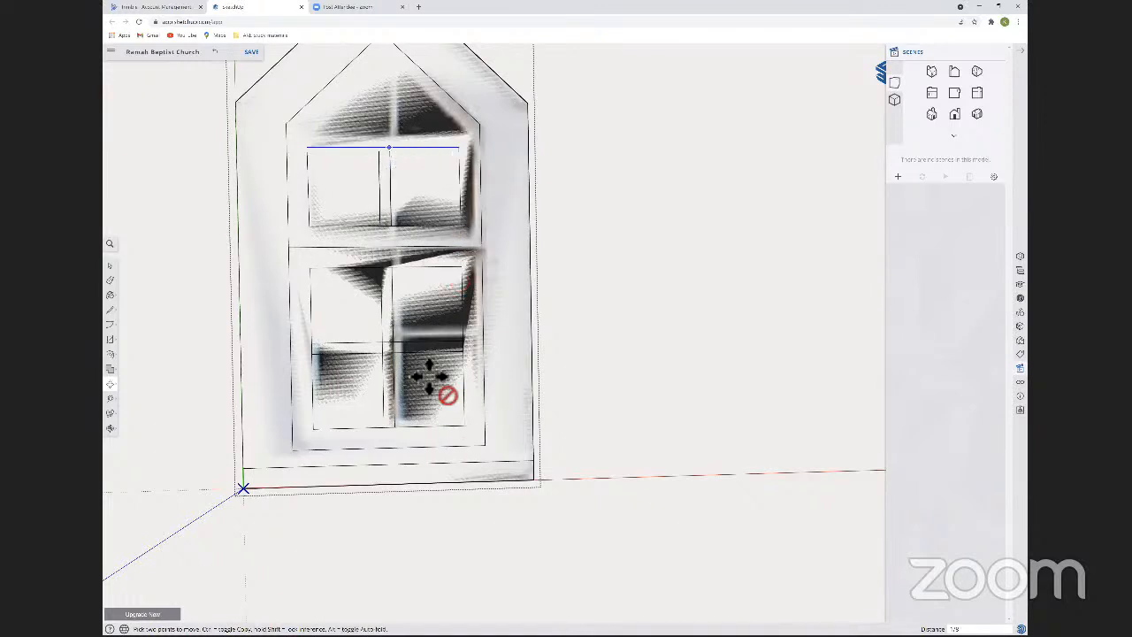
key("Escape")
key("space")
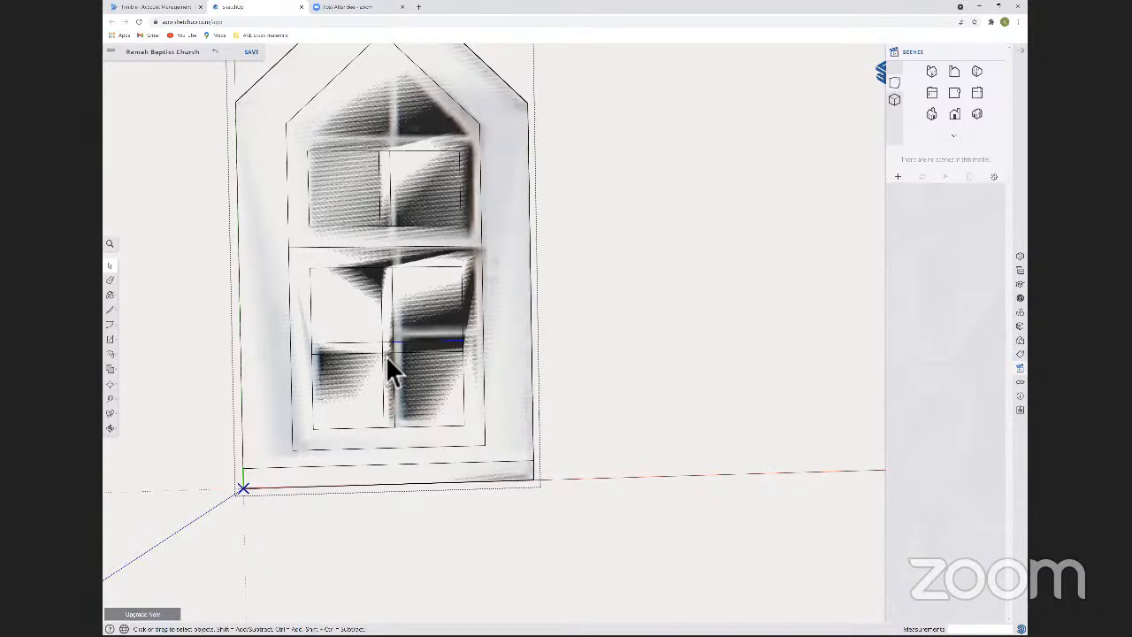
Copy the upper line of the lower sash's horizontal muntin to just above the upper sash panes.
key("m")
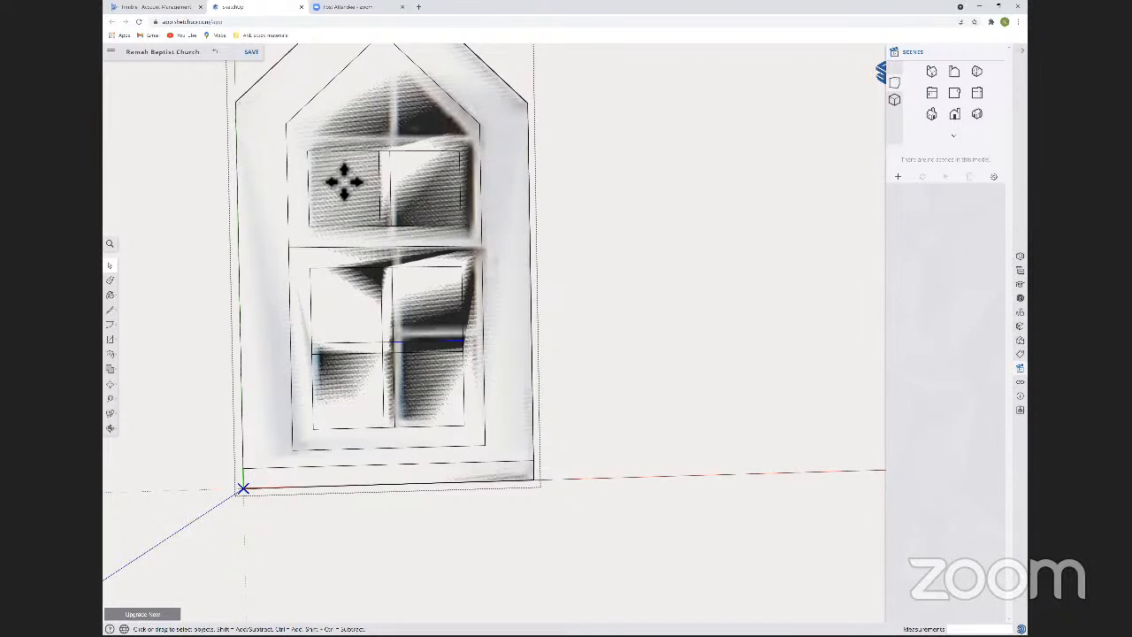
key("m")
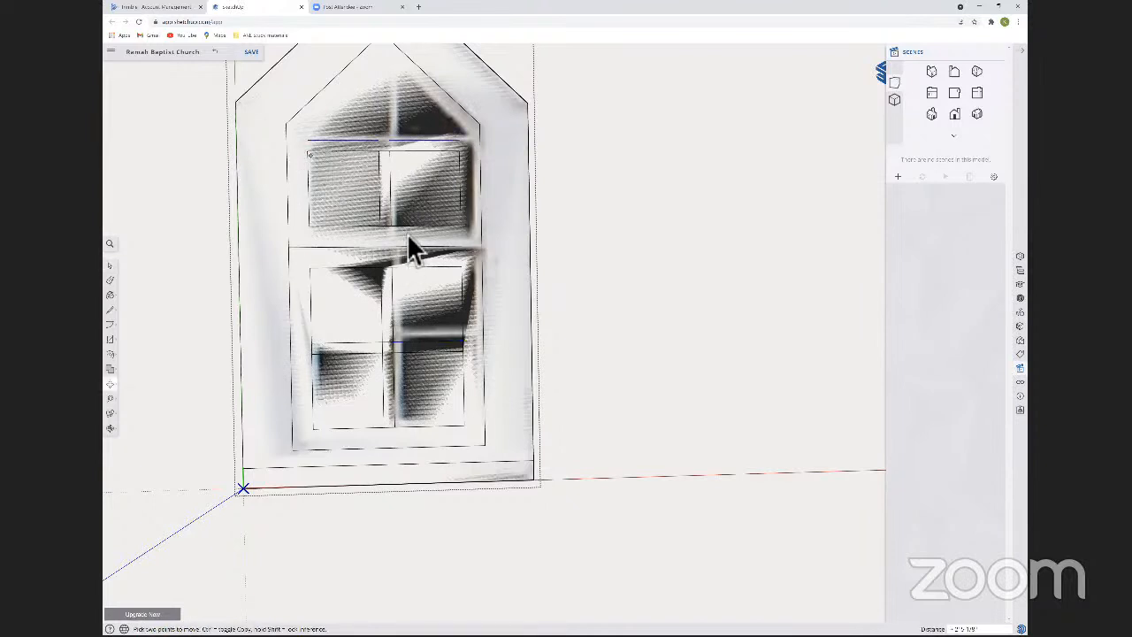
key("space")
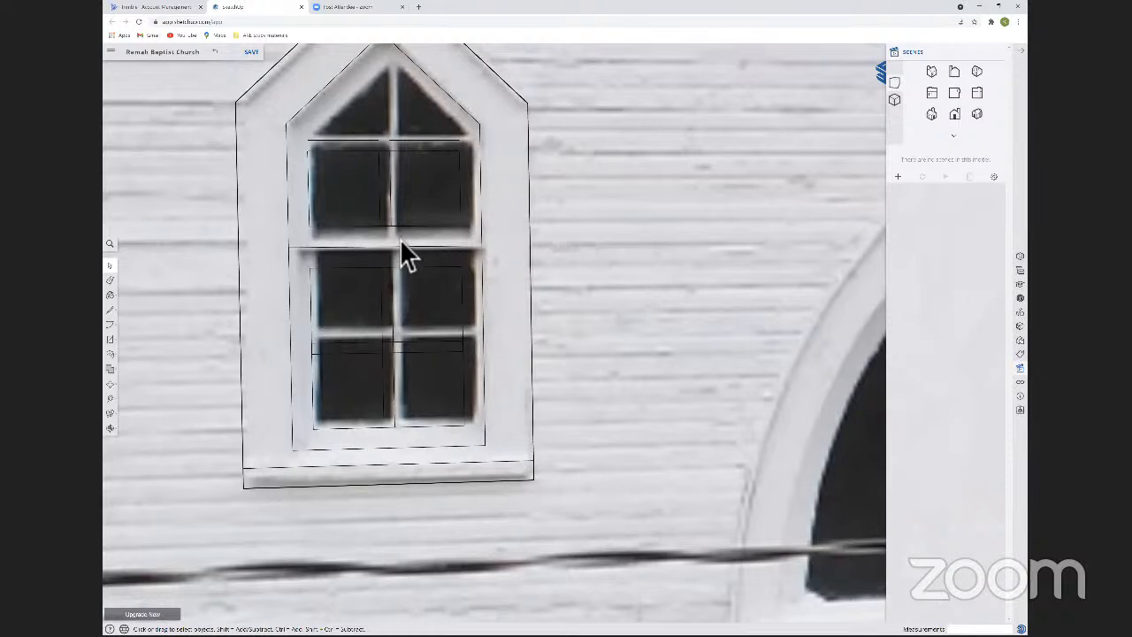
Copy the upper sash's pair of vertical muntin lines up into the pointed gable section of the window.
double_click(386, 235)
left_click(388, 234)
key("m")
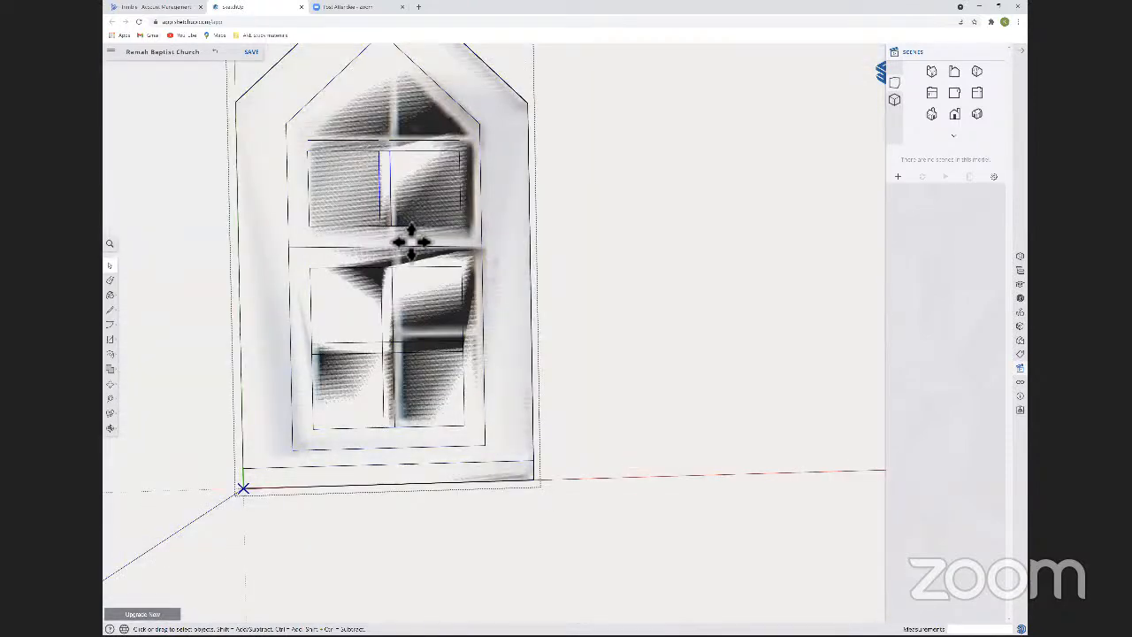
key("m")
left_click(391, 227)
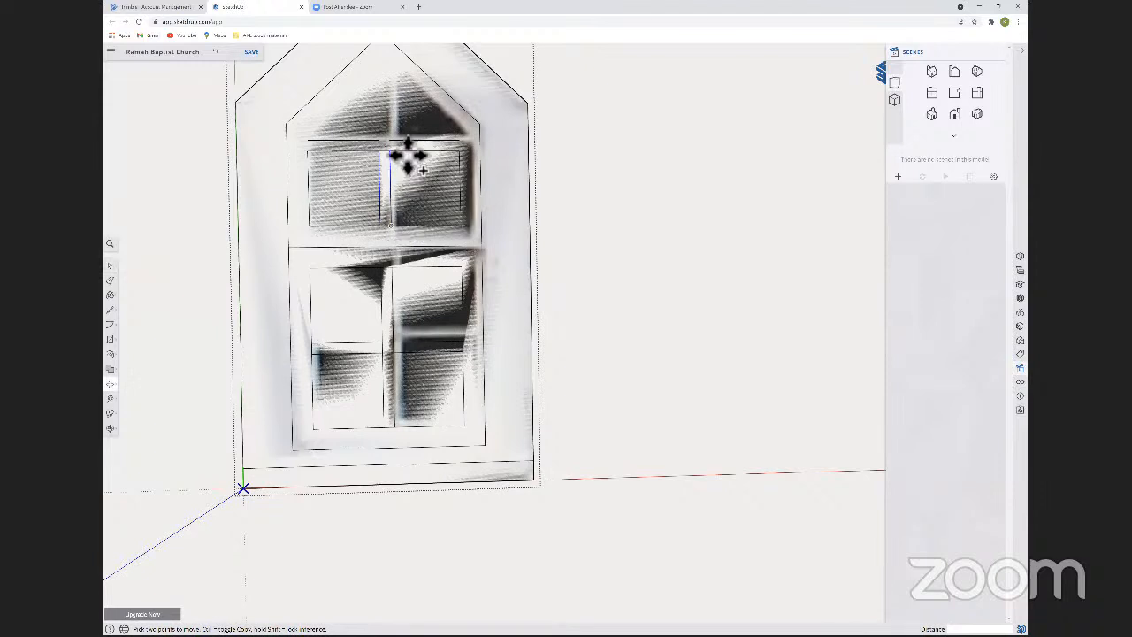
left_click(390, 140)
key("space")
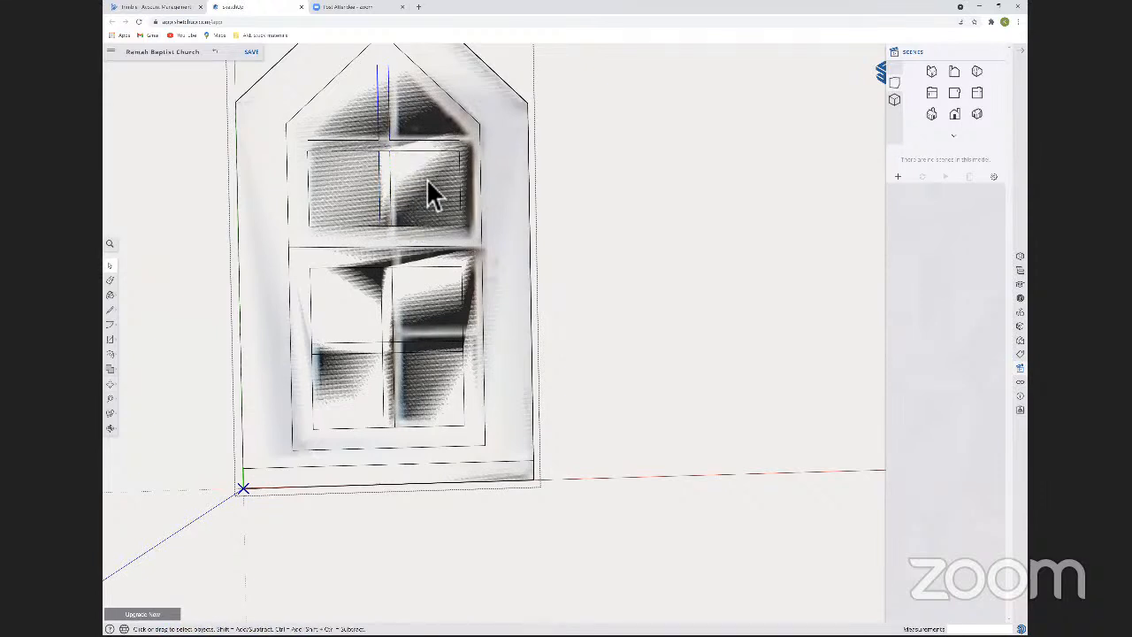
Copy the two sloped inner frame edges inward to outline the triangular glass at the window's peak.
left_click(475, 131)
key("m")
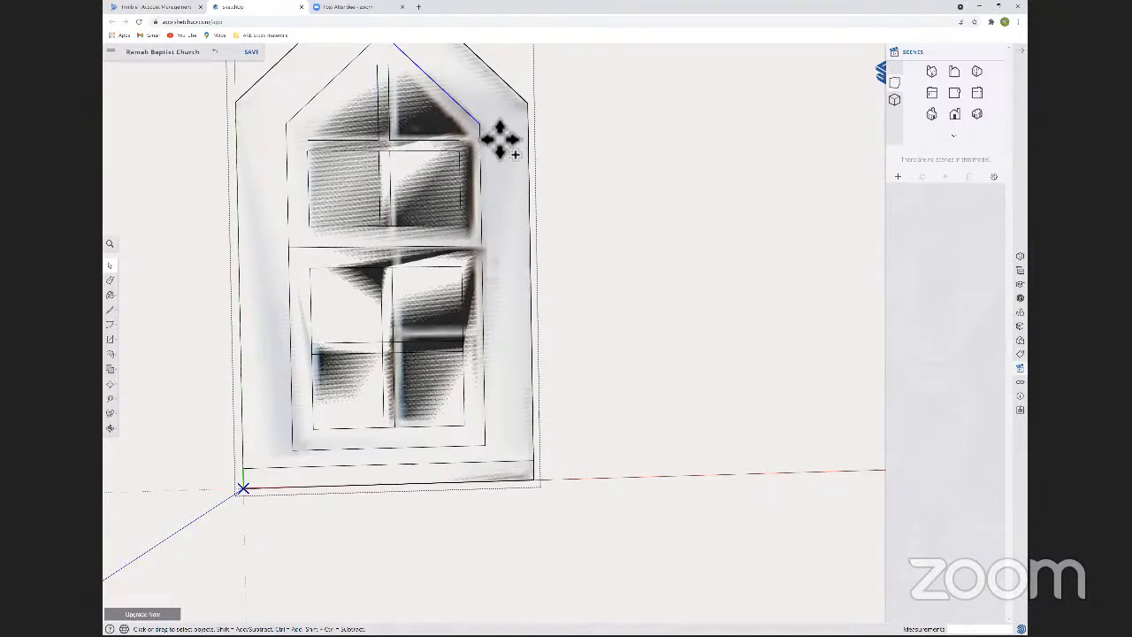
left_click(486, 146, "ctrl")
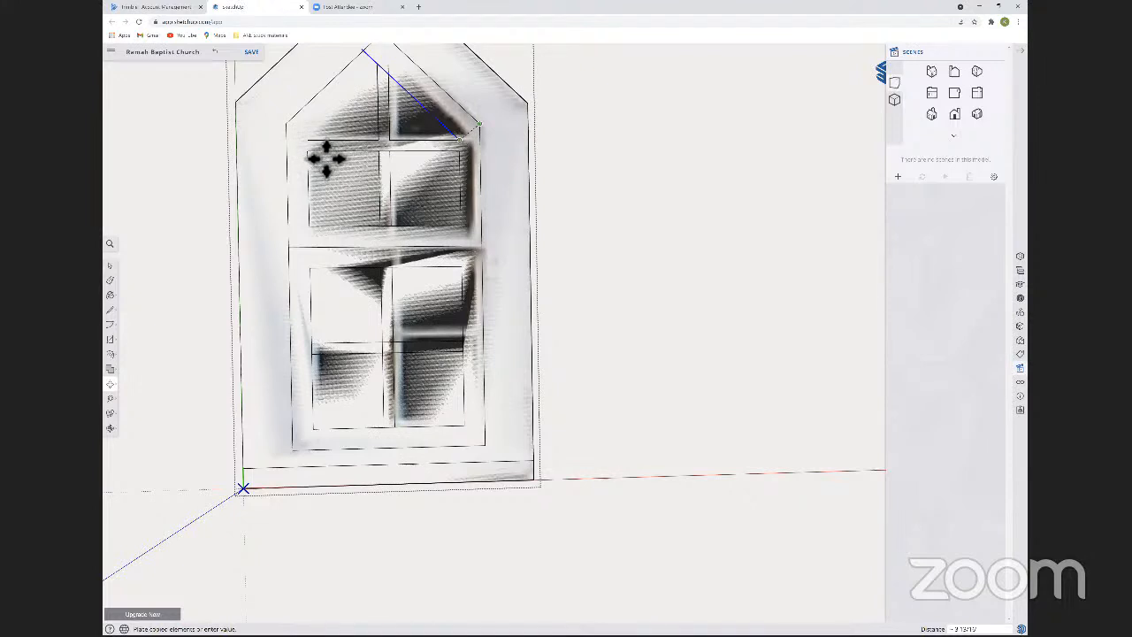
key("e")
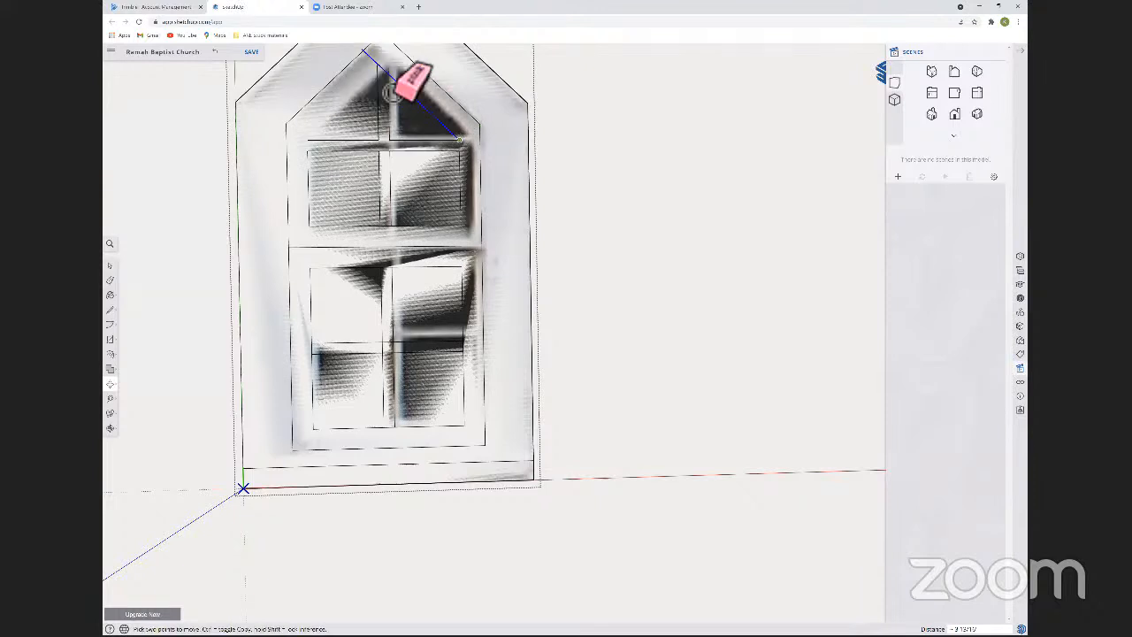
key("space")
key("Escape")
double_click(384, 86)
Erase the line ends overshooting the peak of the inner glass triangle.
key("e")
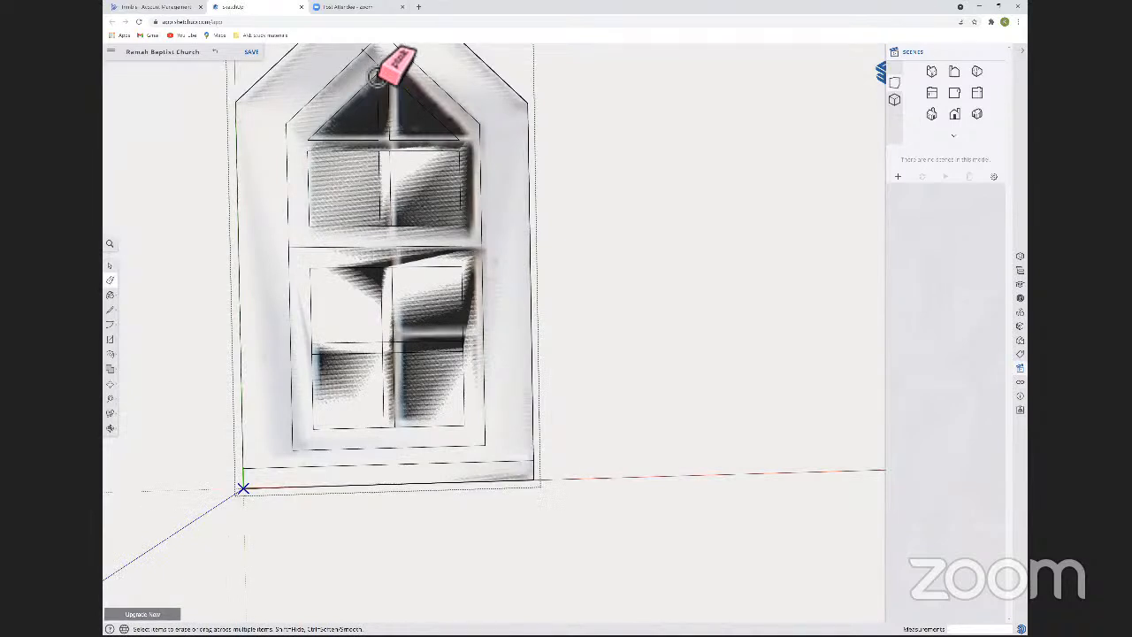
key("space")
key("e")
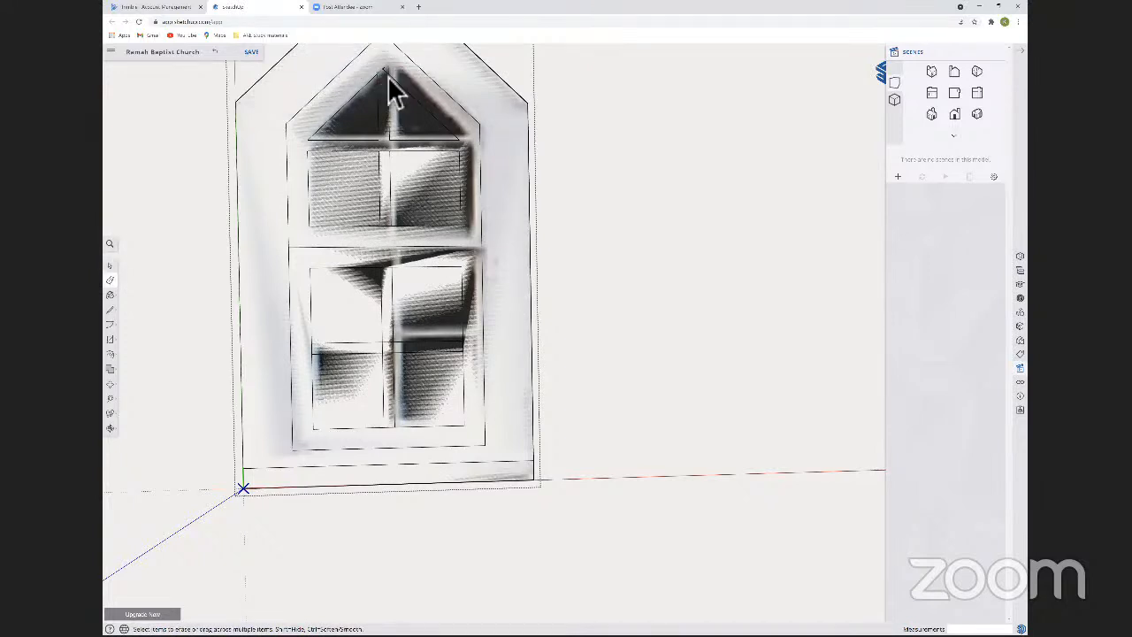
key("space")
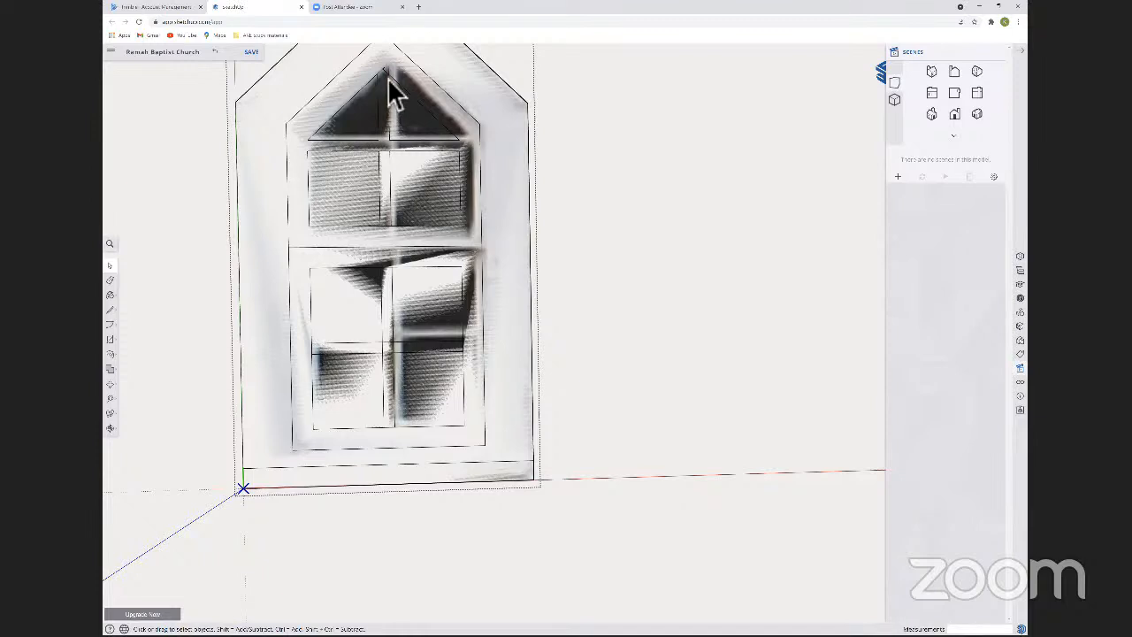
key("e")
key("space")
Erase the short line segments crossing the muntins to separate the panes, and close the window component.
scroll(549, 283, "up", 3)
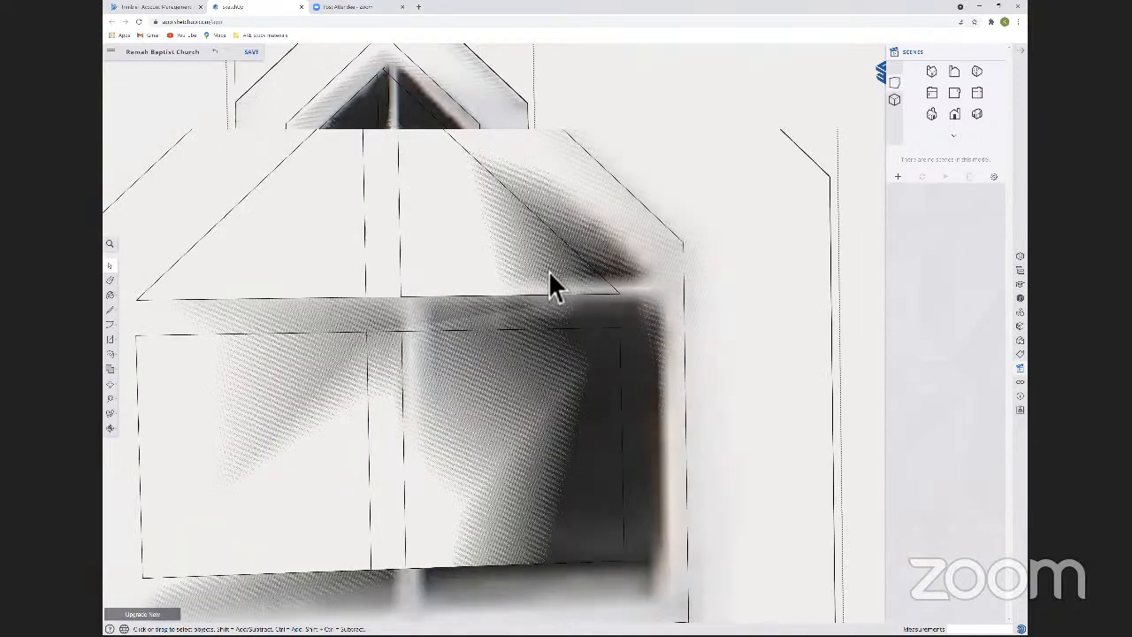
key("e")
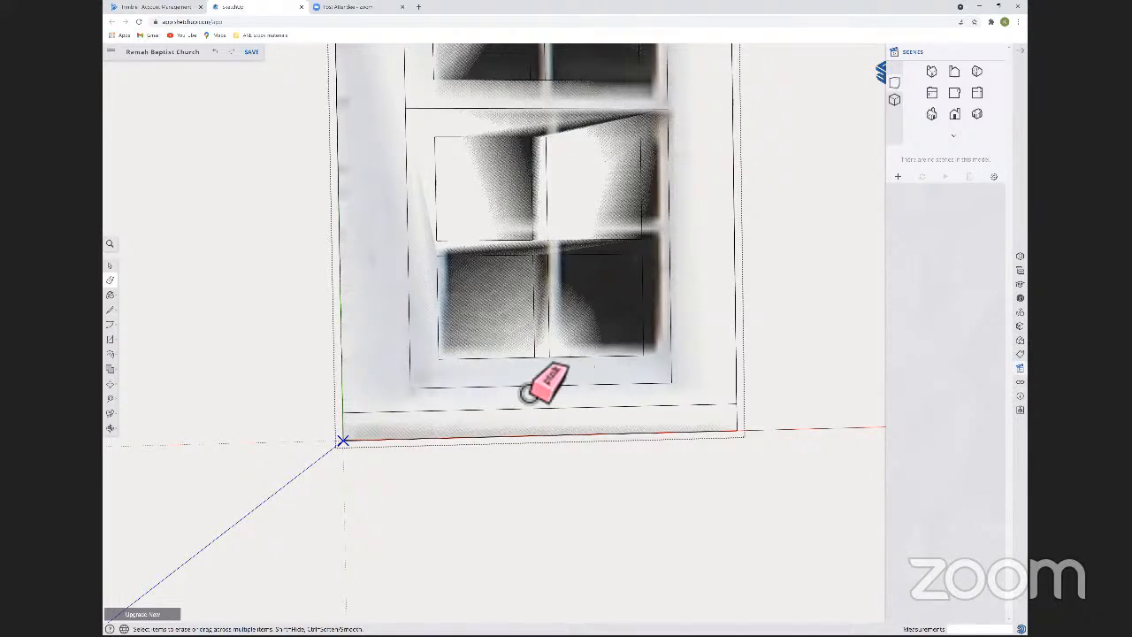
key("space")
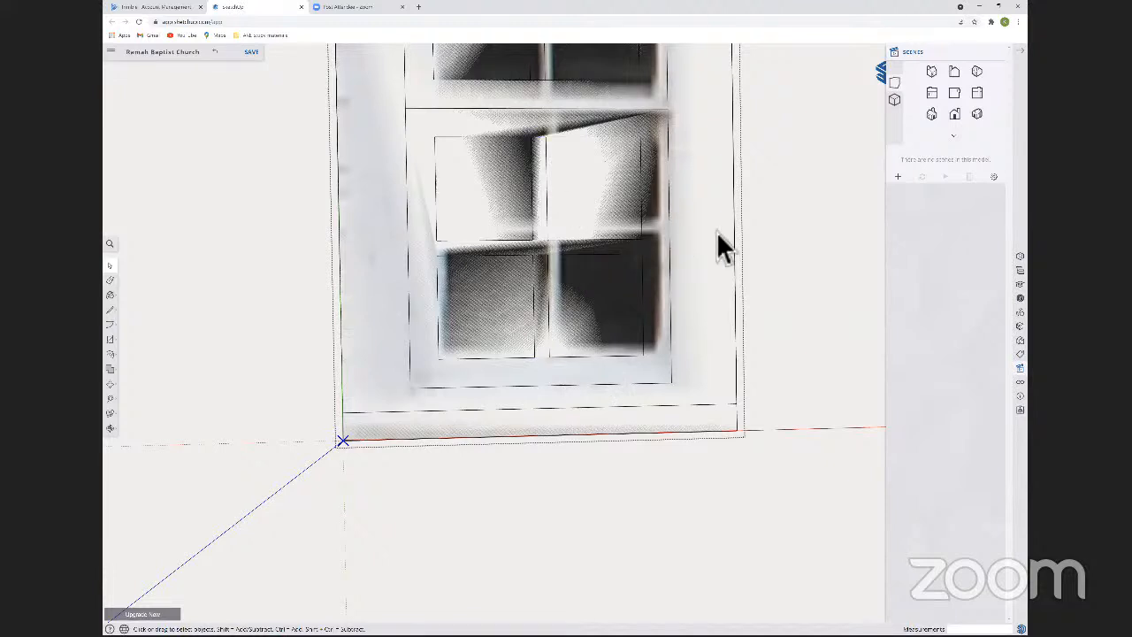
scroll(643, 246, "down", 4)
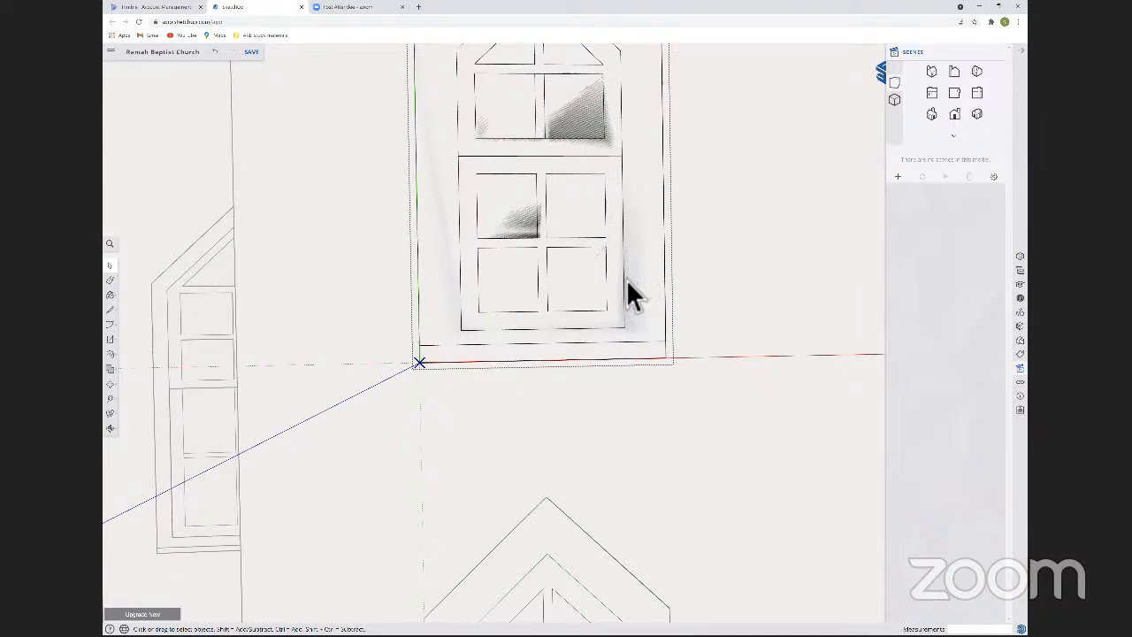
scroll(627, 227, "down", 5)
left_click(626, 241)
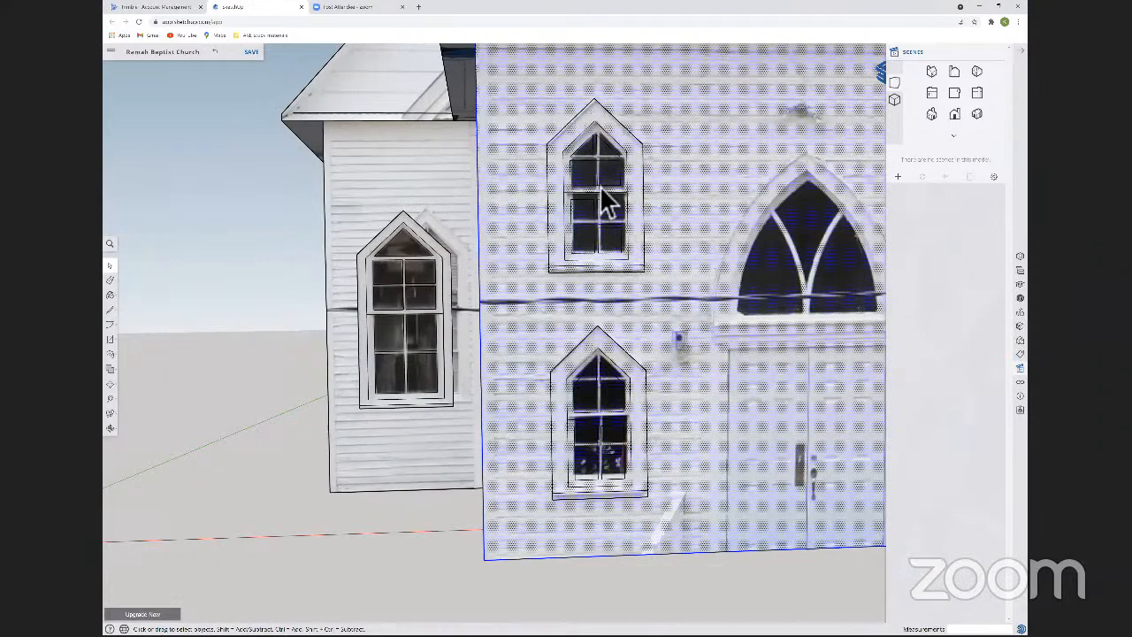
scroll(601, 163, "up", 2)
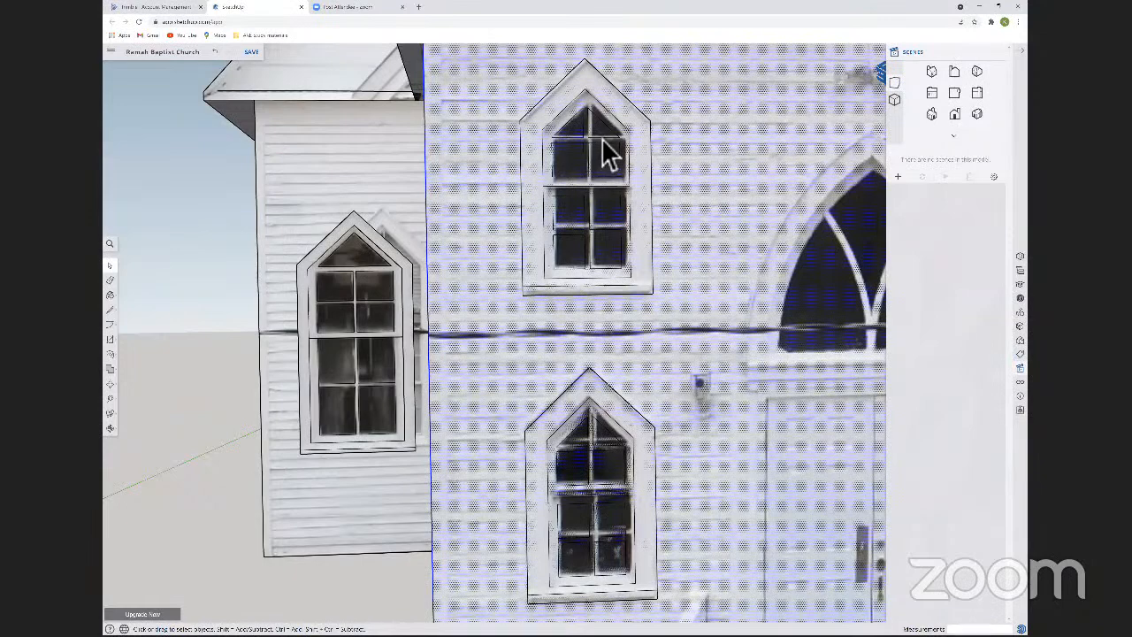
left_click(608, 155)
right_click(606, 151)
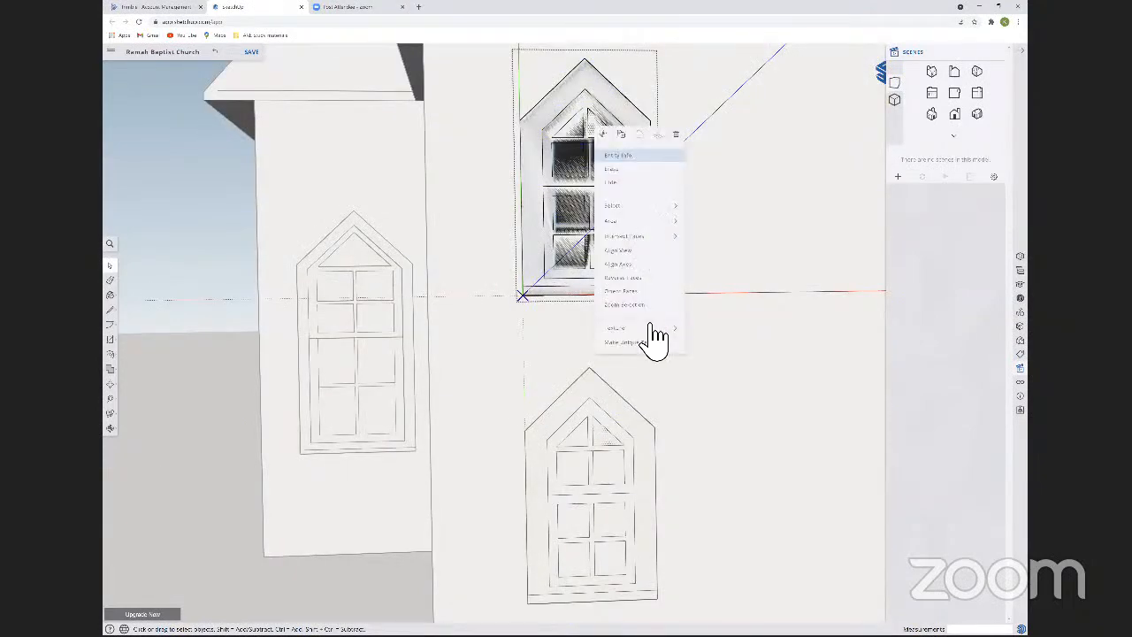
mouse_move(664, 329)
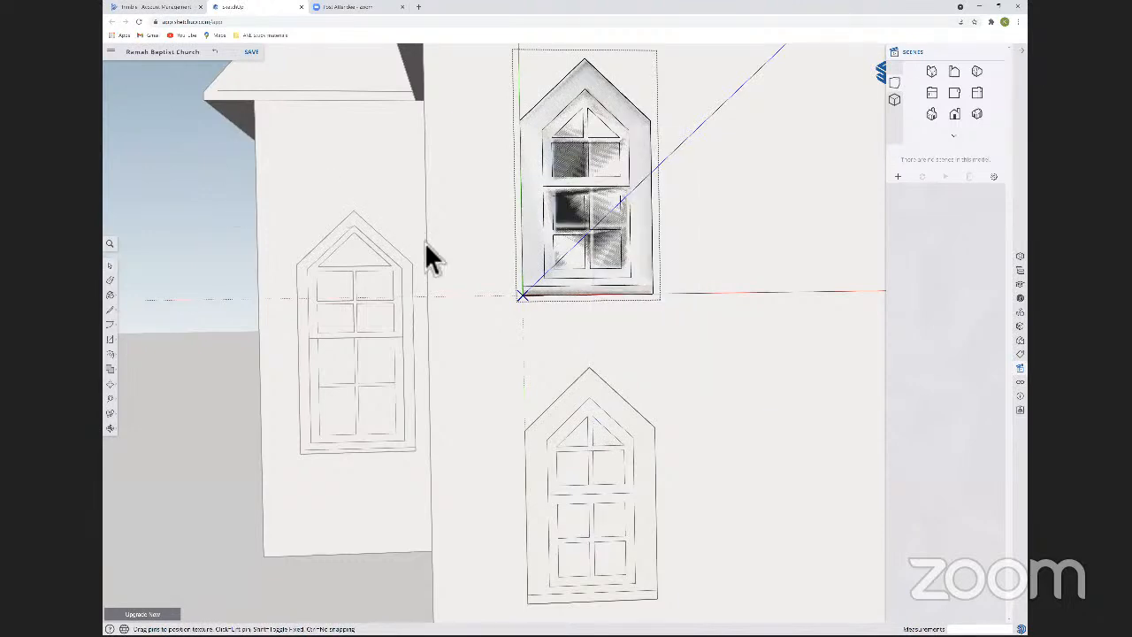
left_click(476, 277)
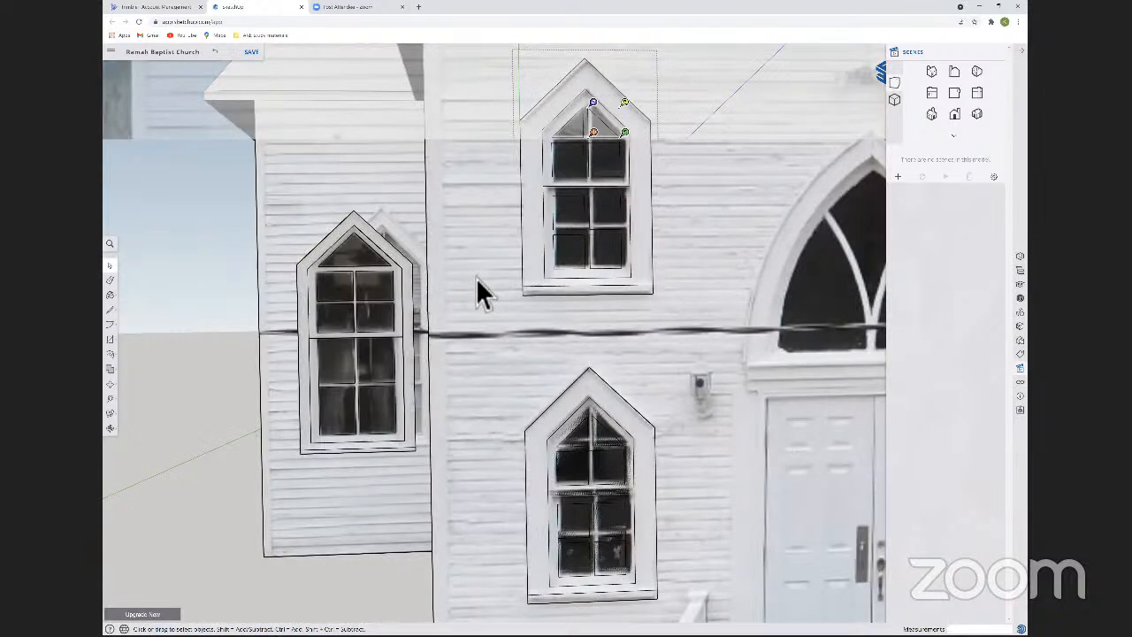
scroll(486, 282, "down", 5)
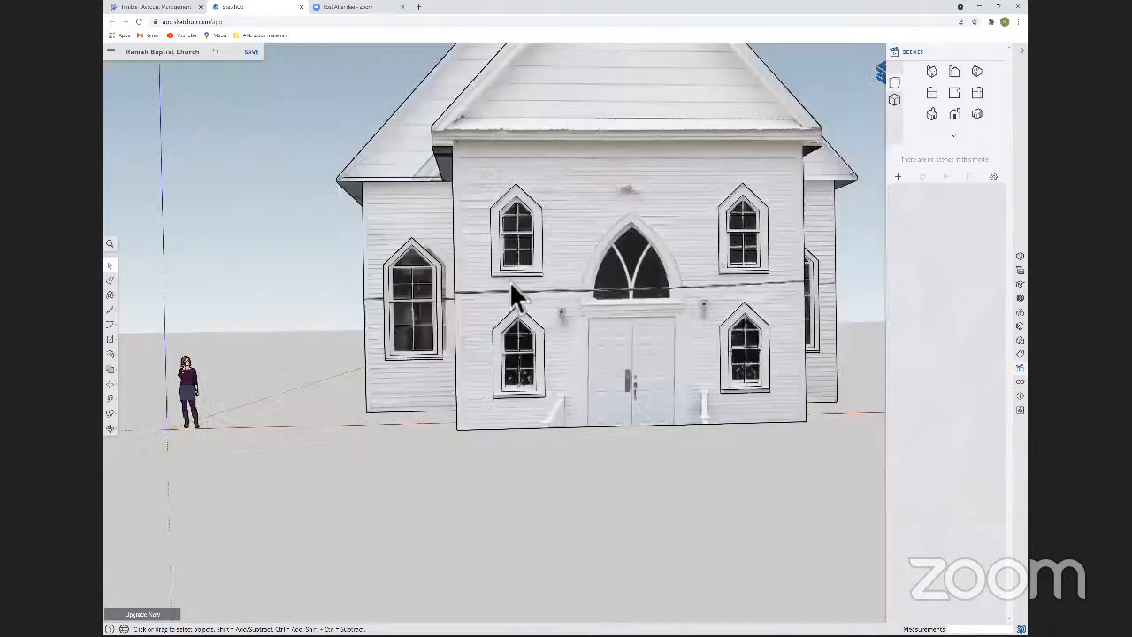
Measure the depth of the outer casing on the side wing's front window.
left_click(504, 264)
middle_click_drag(345, 288, 514, 352)
right_click(389, 268)
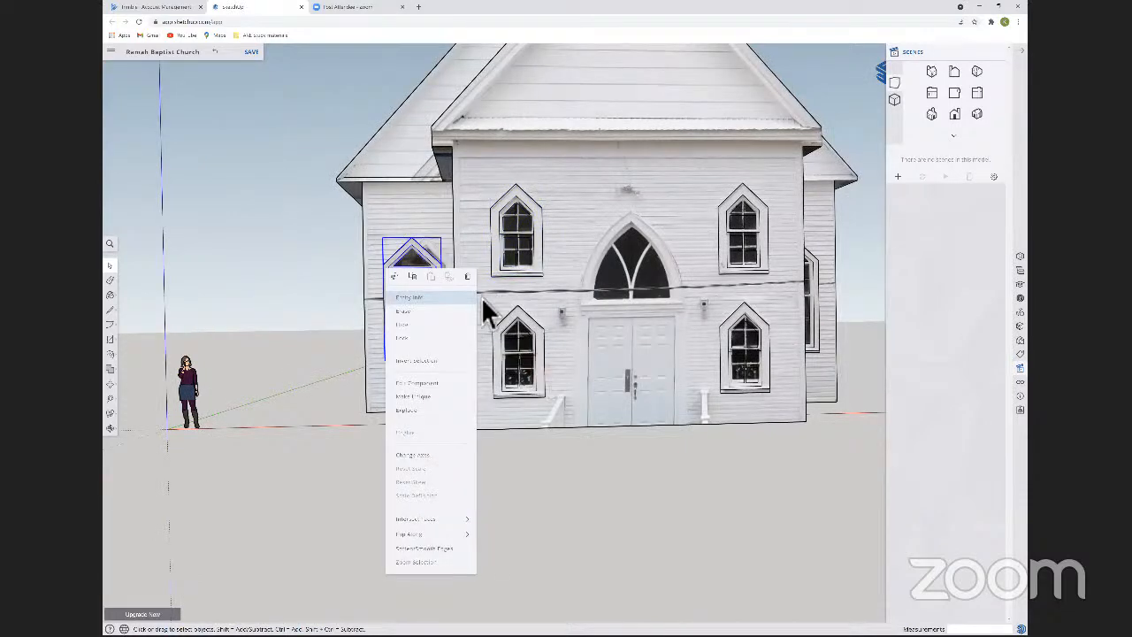
middle_click_drag(461, 309, 587, 311)
middle_click_drag(452, 384, 483, 331)
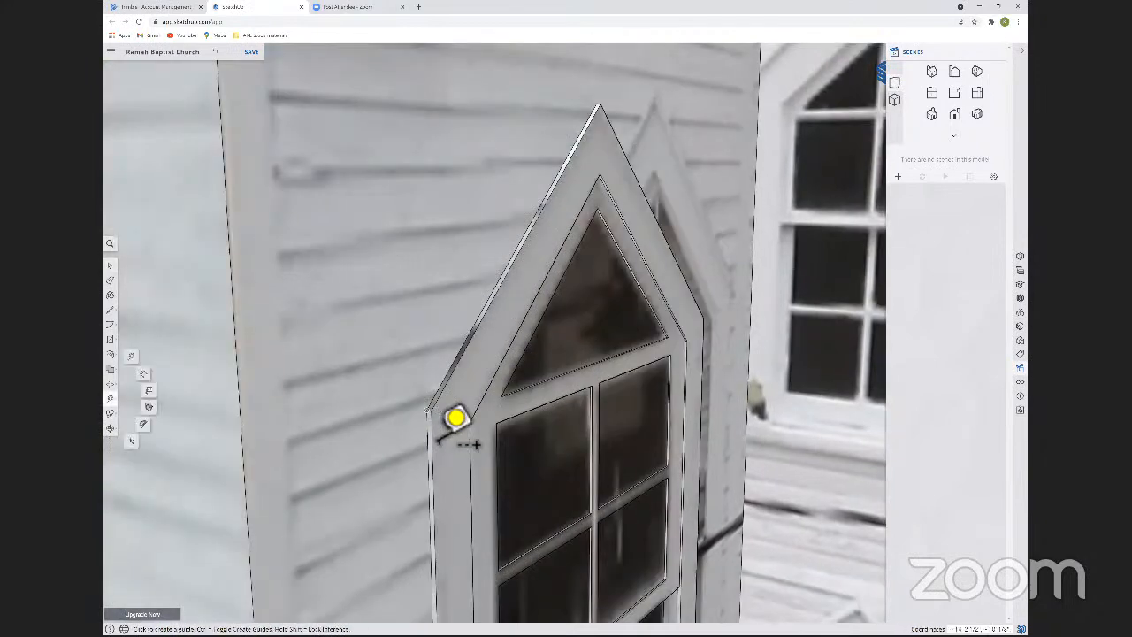
left_click(455, 418)
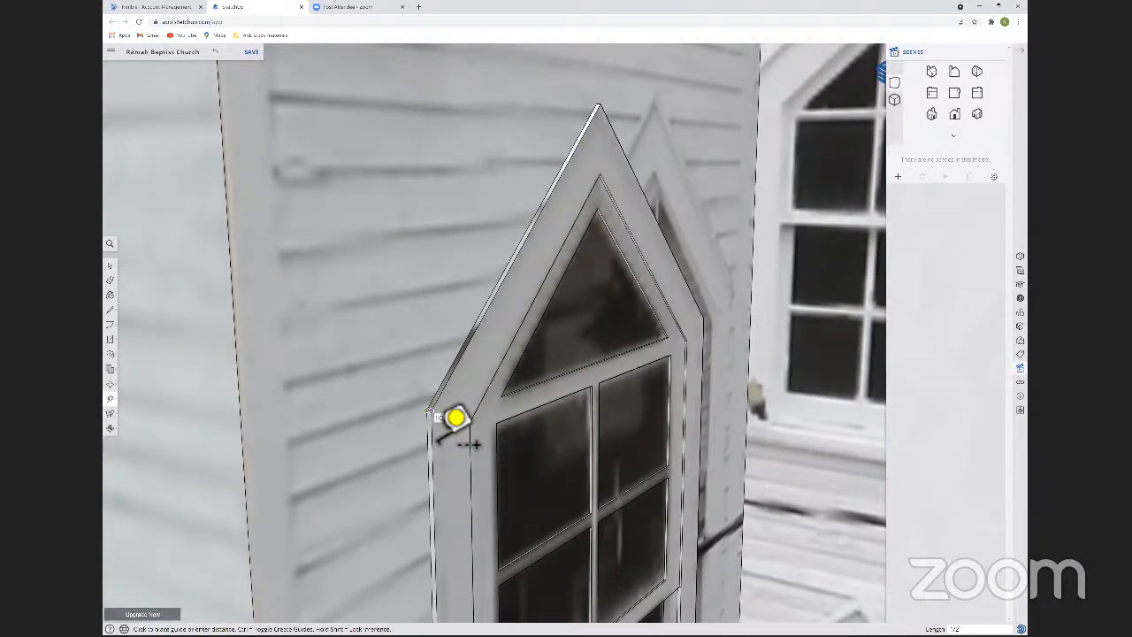
left_click(698, 349)
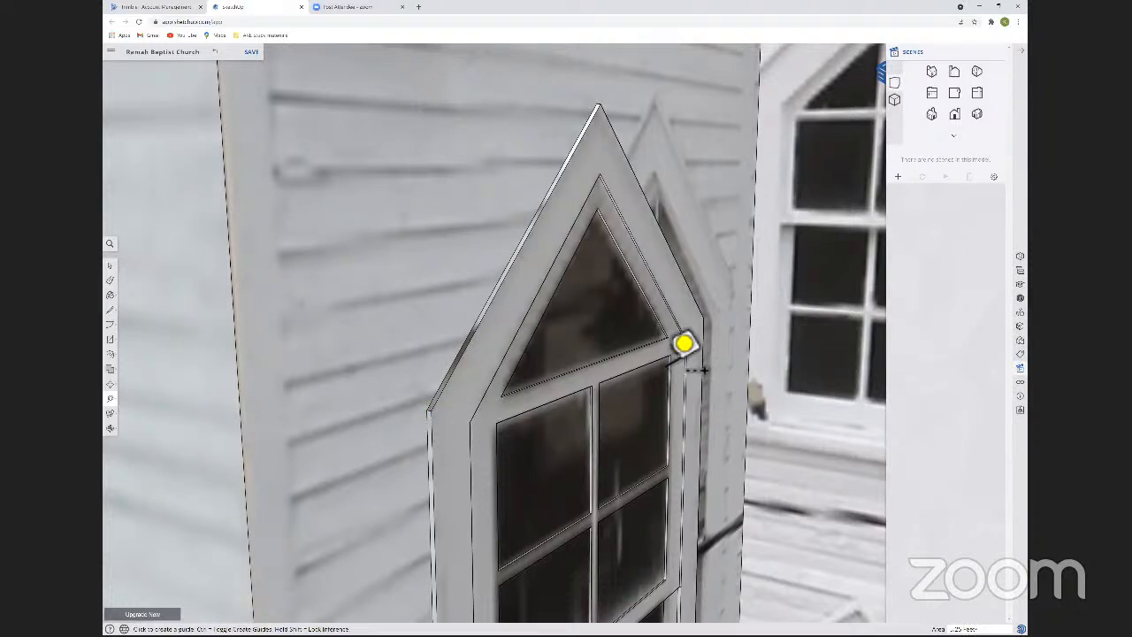
Measure the depth between the inner frame and the triangular top pane of the side wing's front window.
left_click(698, 344)
scroll(726, 354, "up", 5)
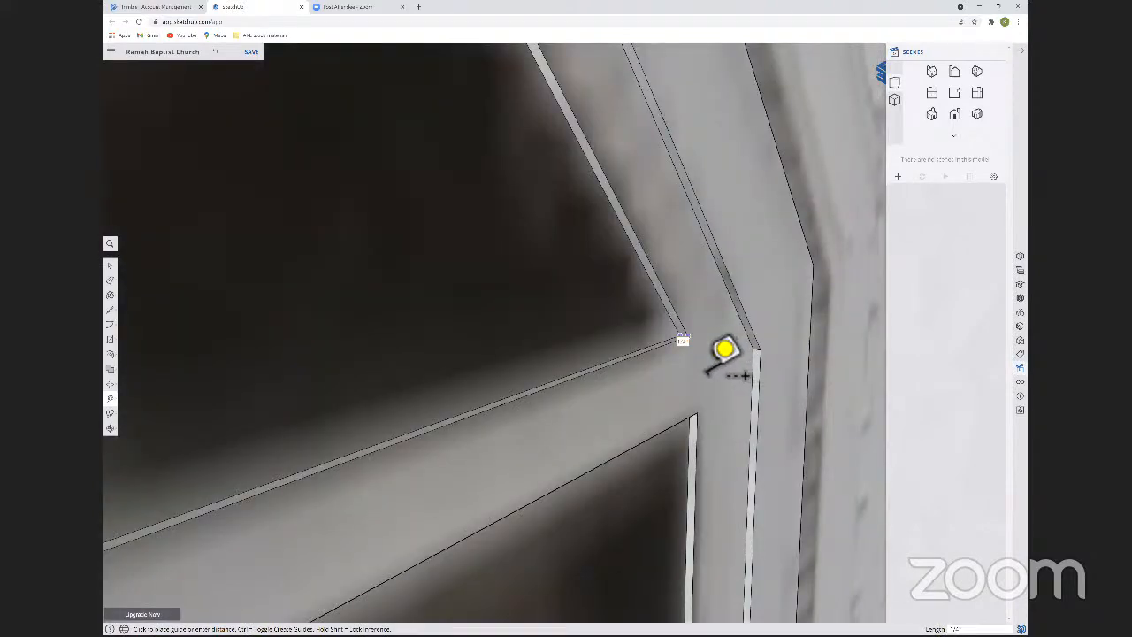
scroll(725, 354, "down", 5)
left_click(720, 350)
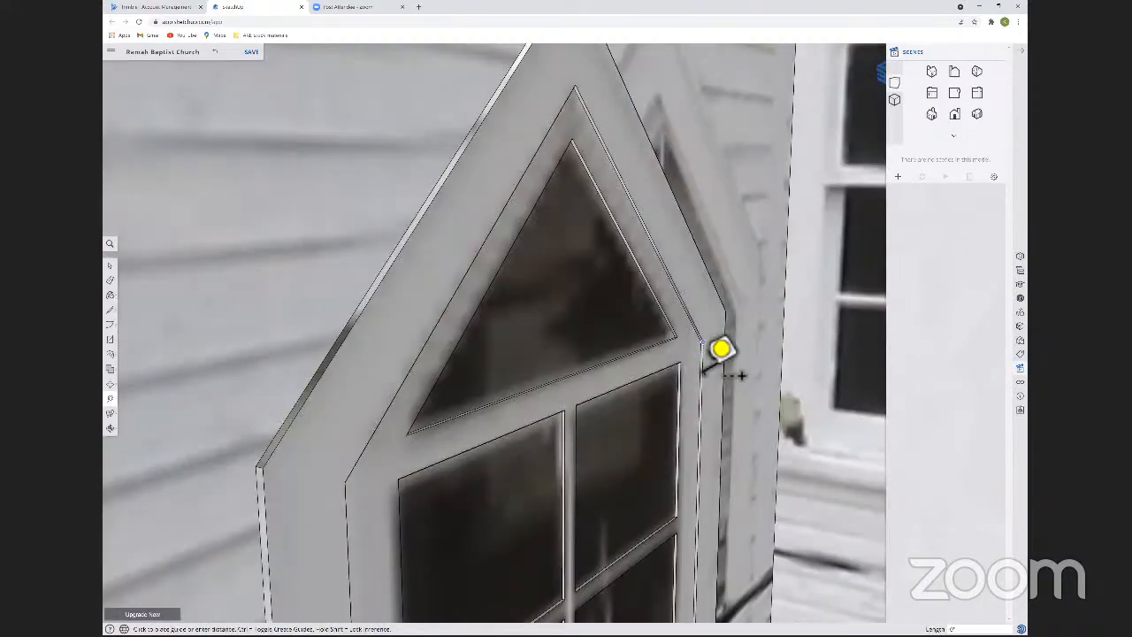
scroll(718, 359, "up", 5)
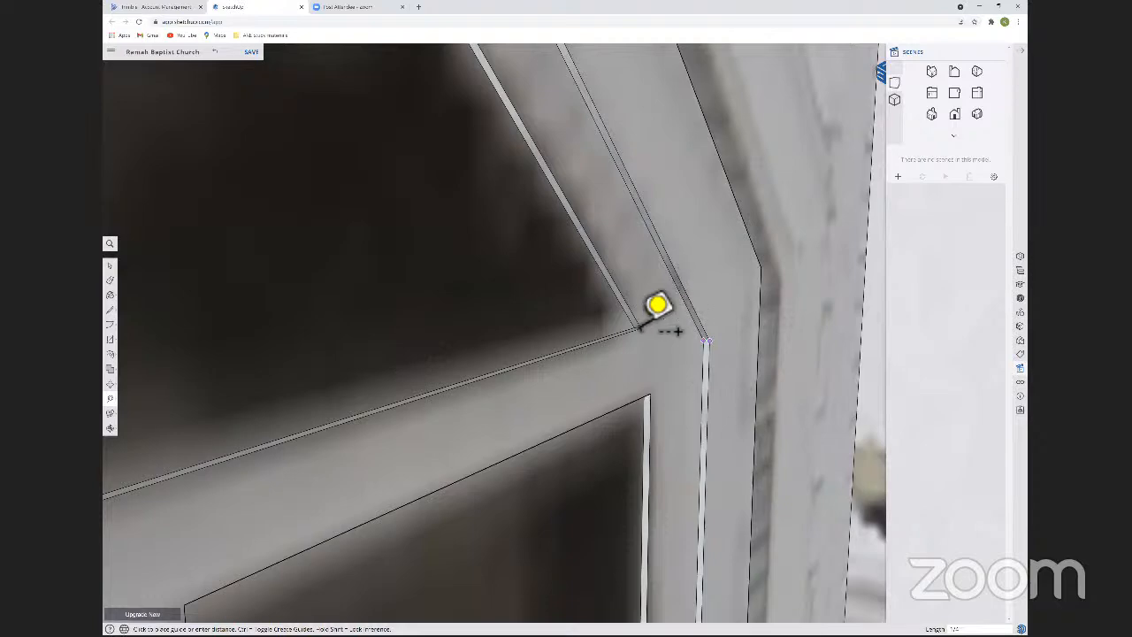
scroll(657, 305, "down", 5)
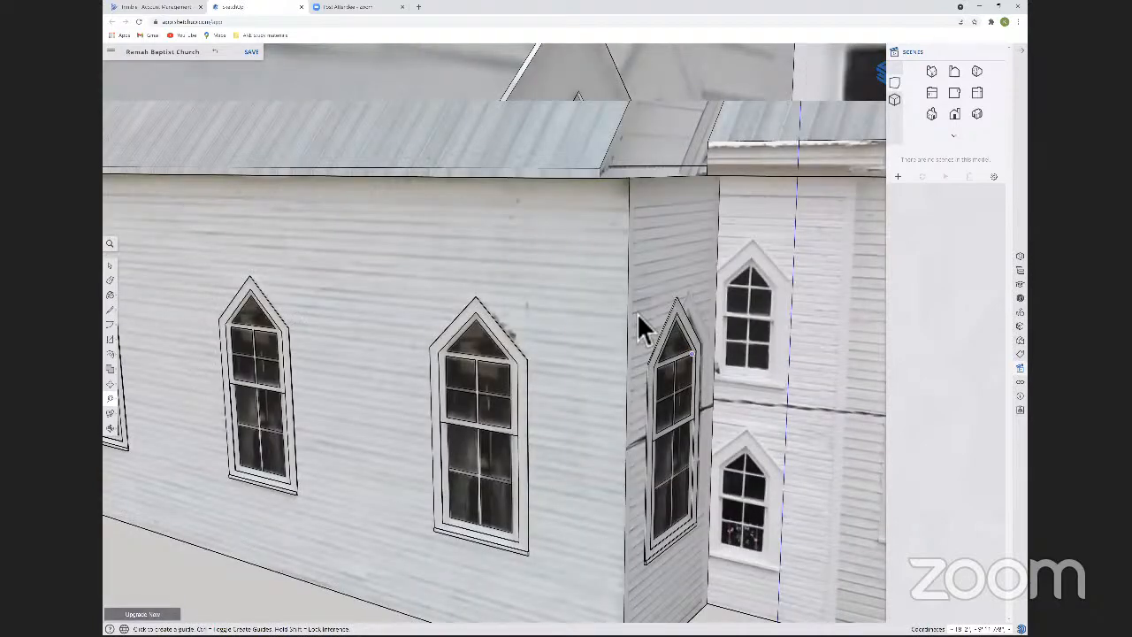
Open the upper front window component and pull its outer casing 1/2 inch out from the wall.
scroll(638, 315, "up", 5)
key("p")
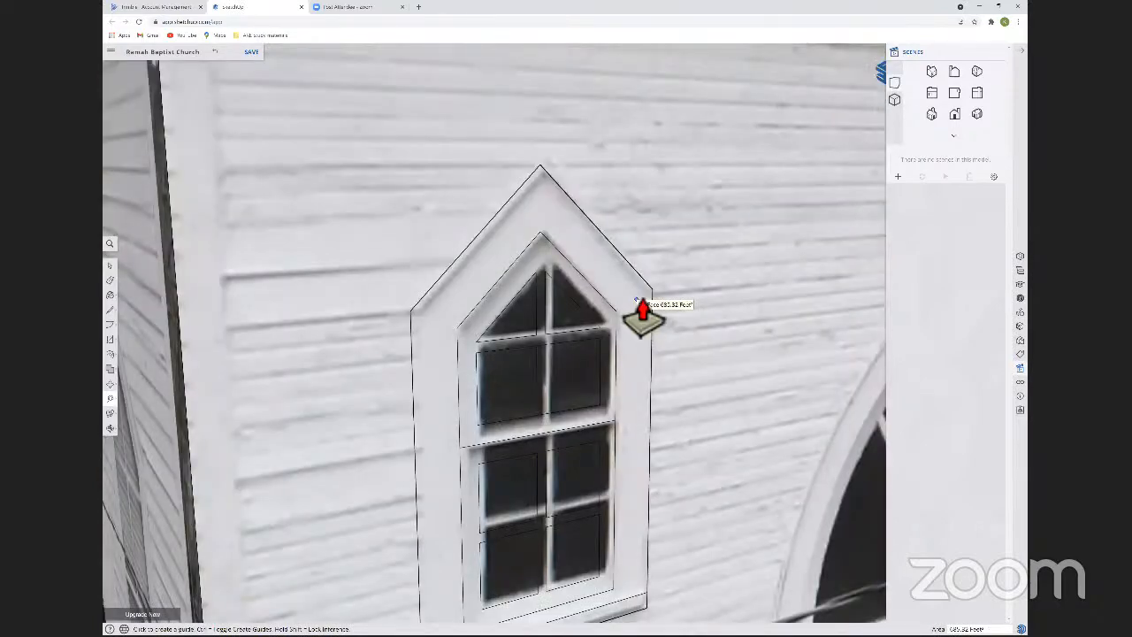
key("space")
left_click(651, 310)
scroll(650, 310, "down", 2)
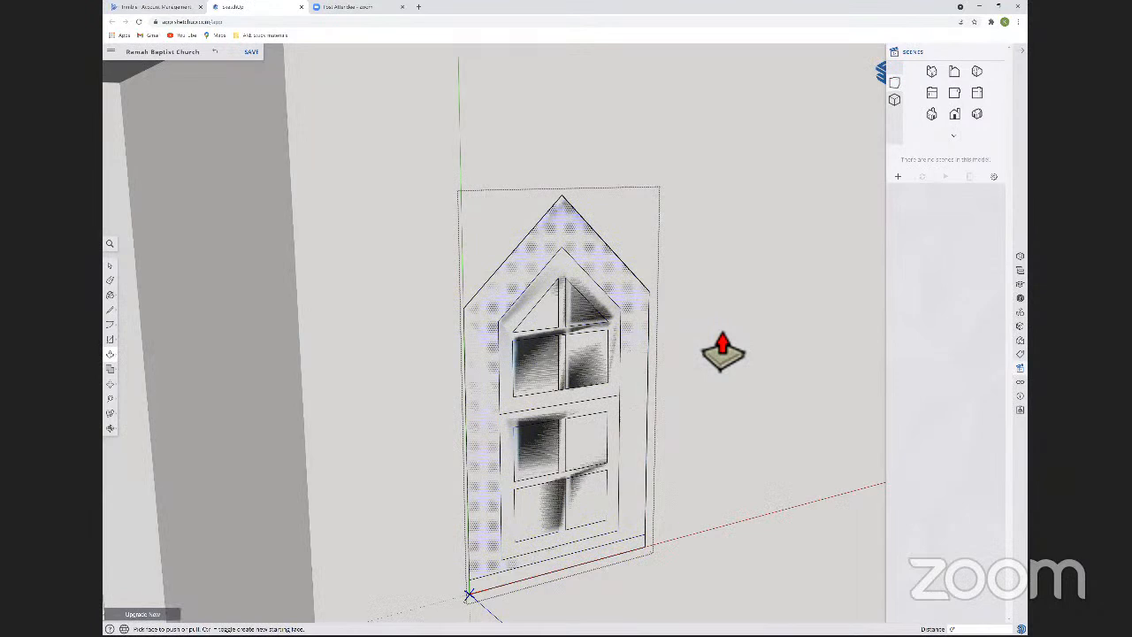
left_click(723, 352)
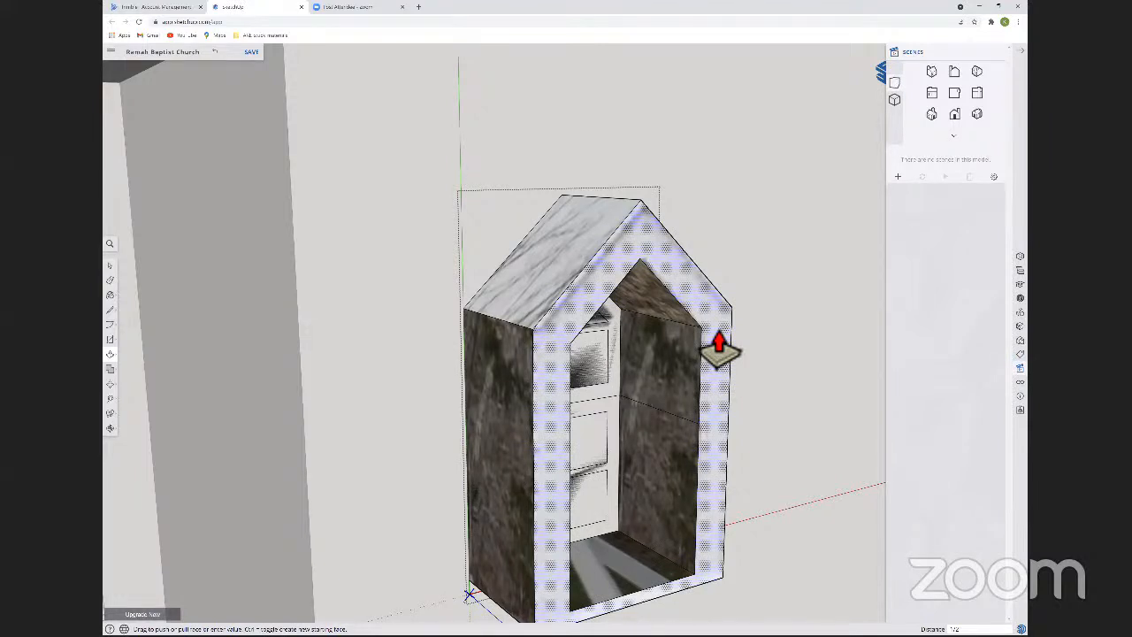
key("Escape")
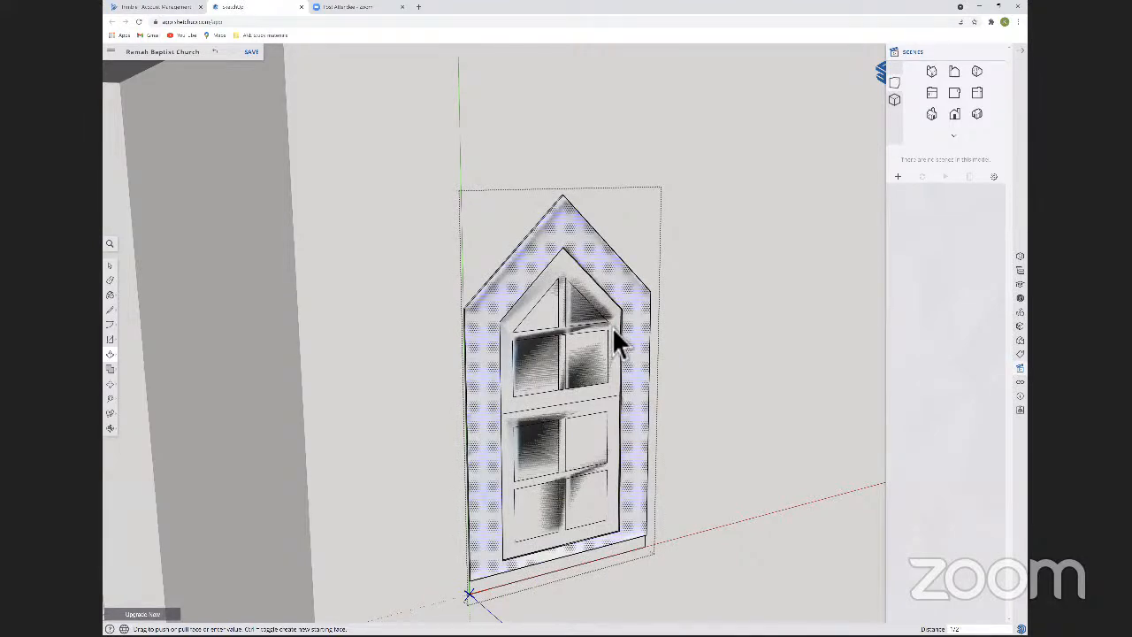
scroll(614, 341, "up", 5)
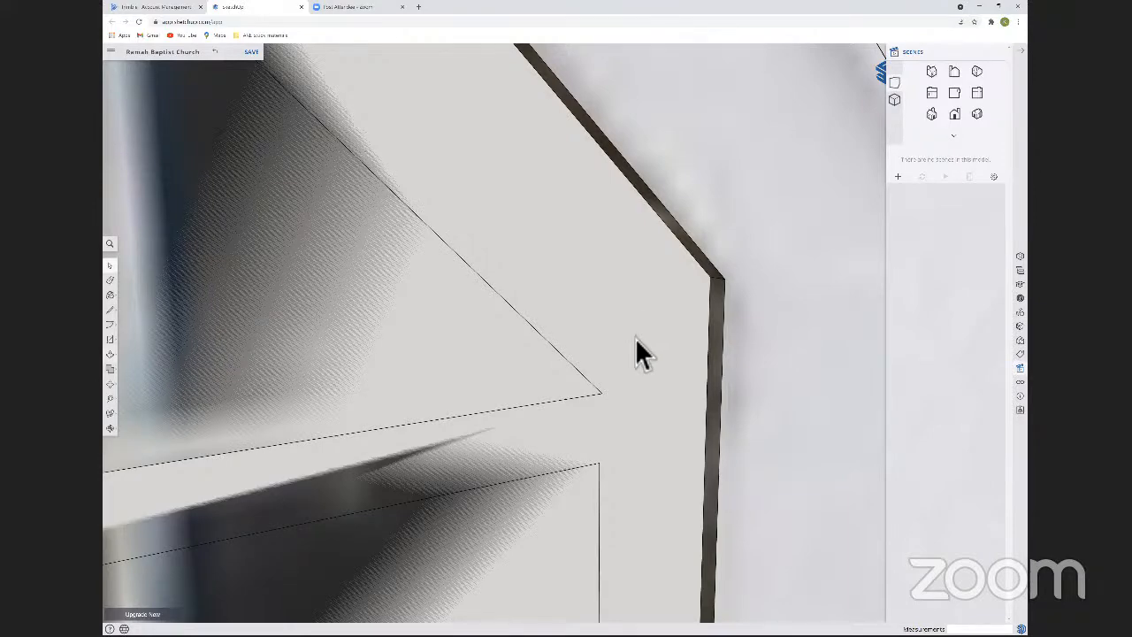
scroll(639, 354, "down", 10)
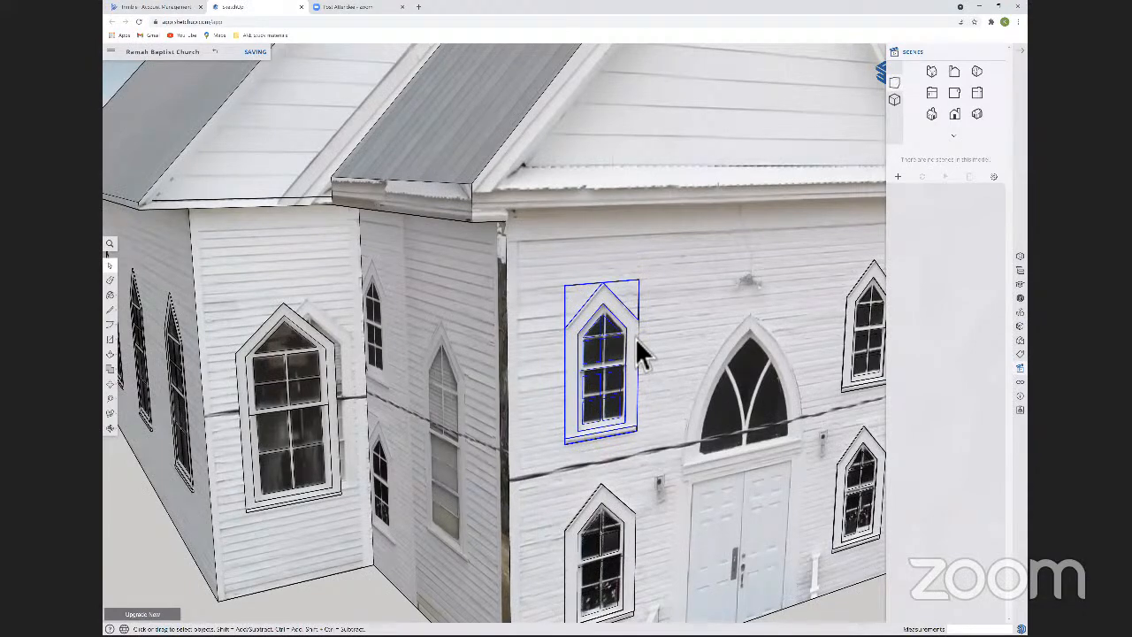
Give the window component's upper sash frame and muntins depth in front of the panes, and close the component.
scroll(639, 353, "up", 5)
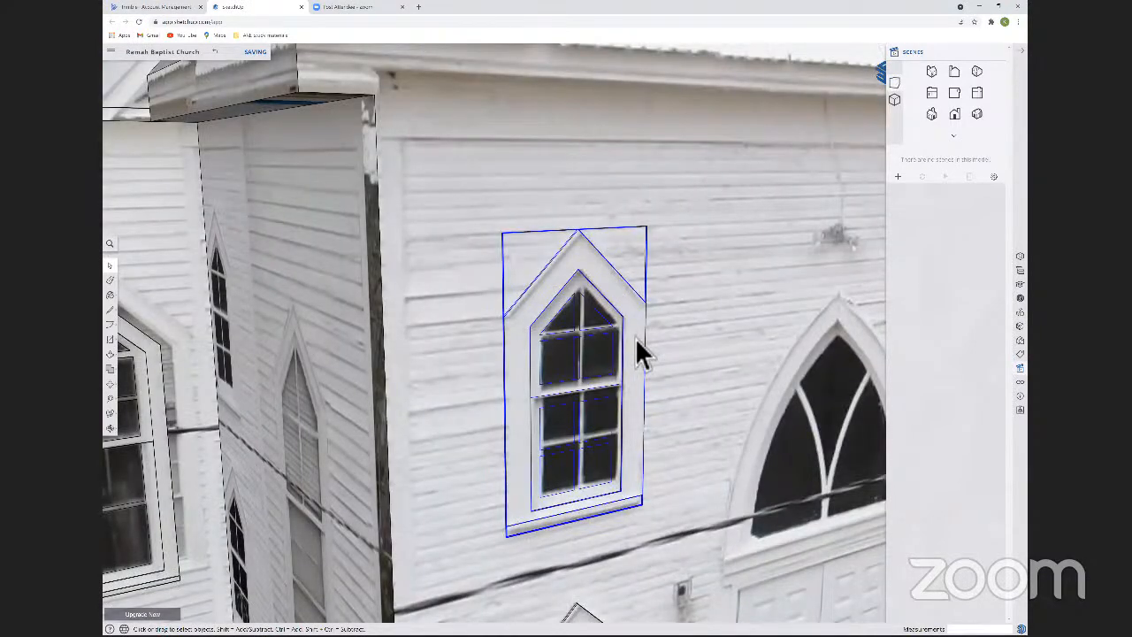
key("p")
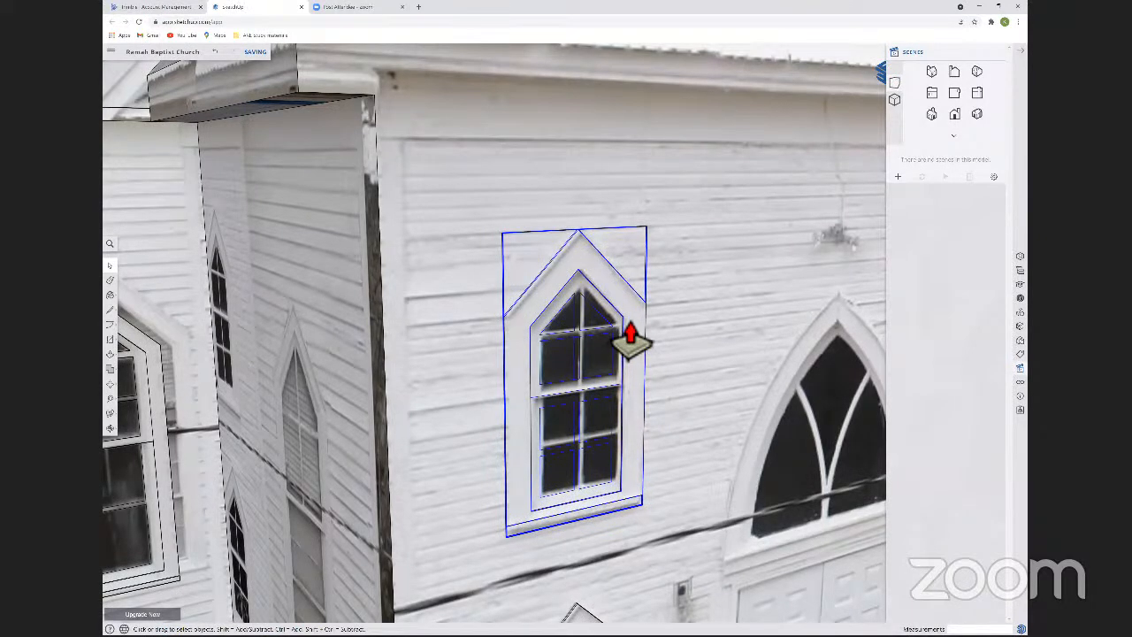
double_click(630, 343)
key("p")
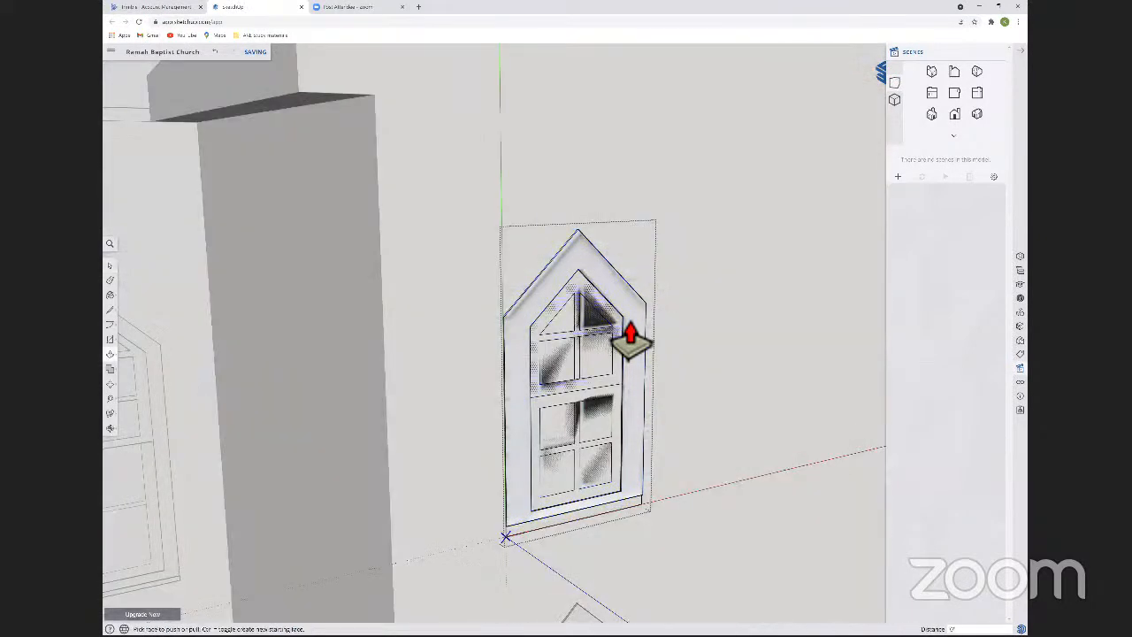
left_click(613, 347)
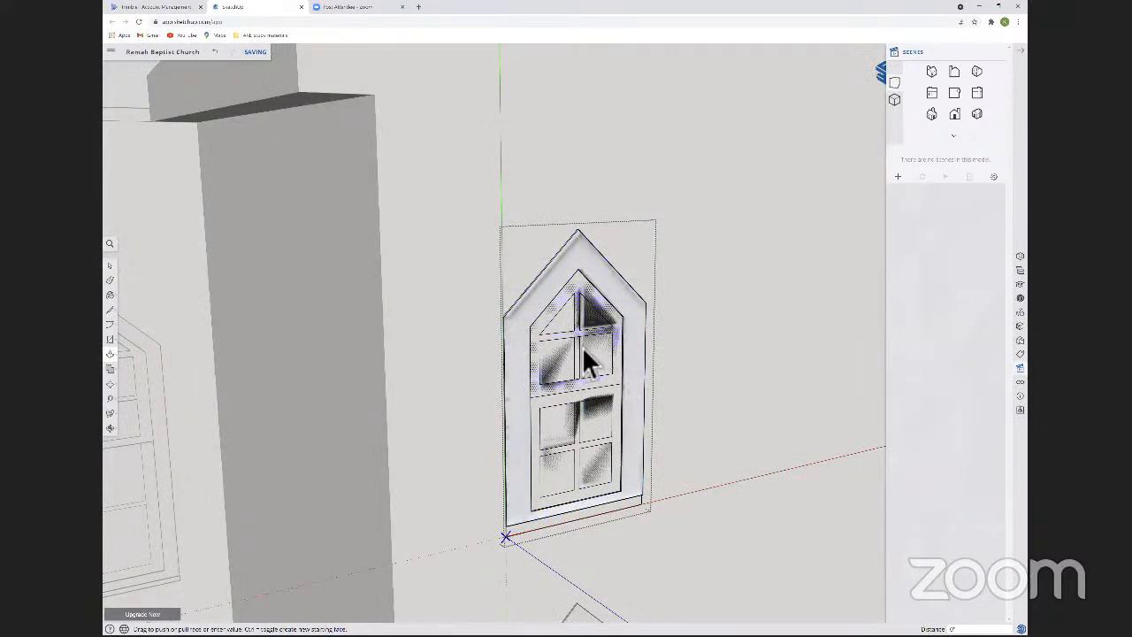
key("e")
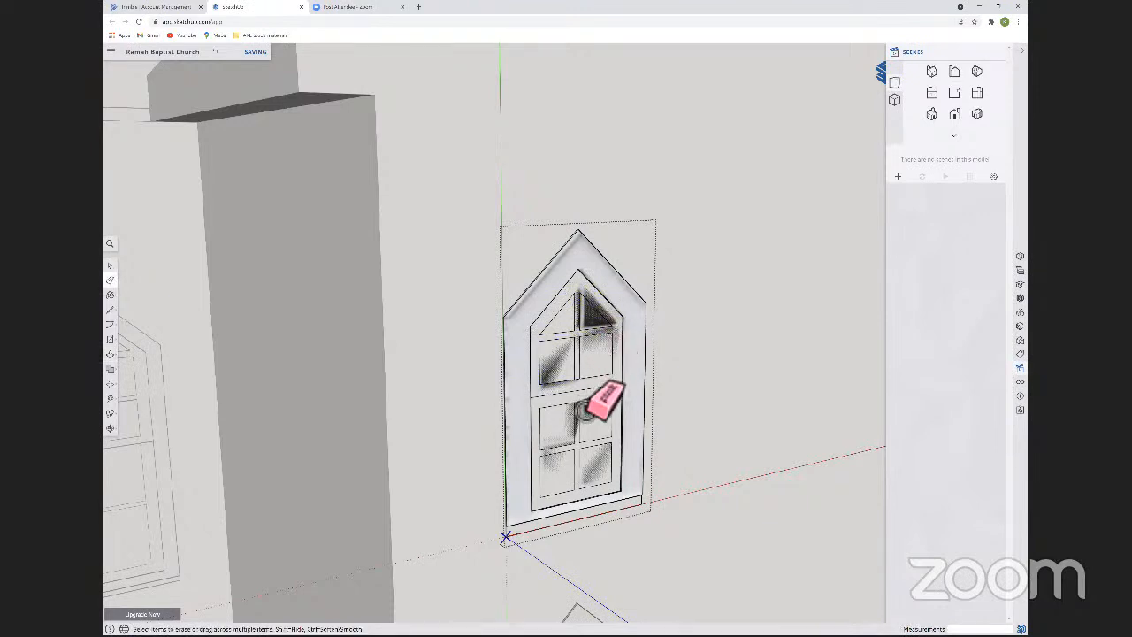
key("p")
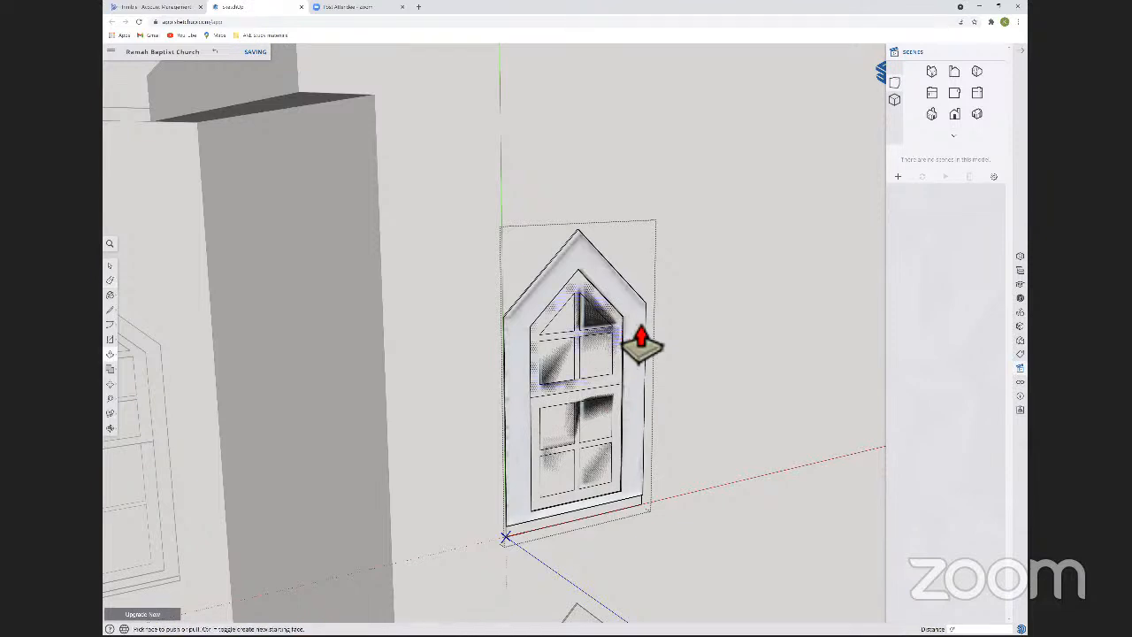
left_click(623, 347)
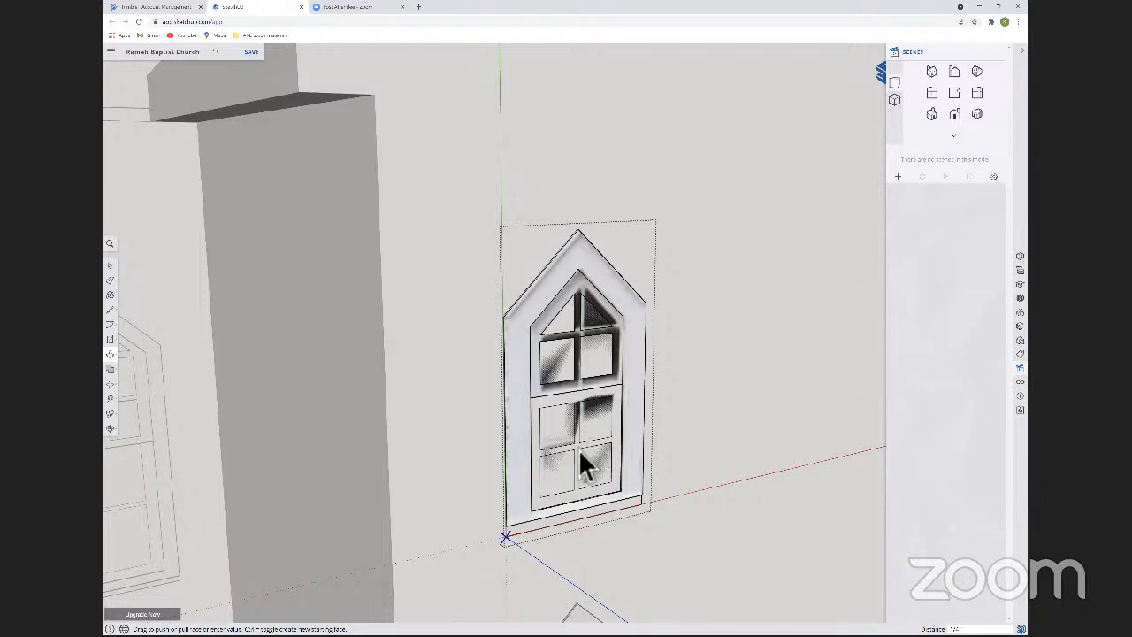
key("space")
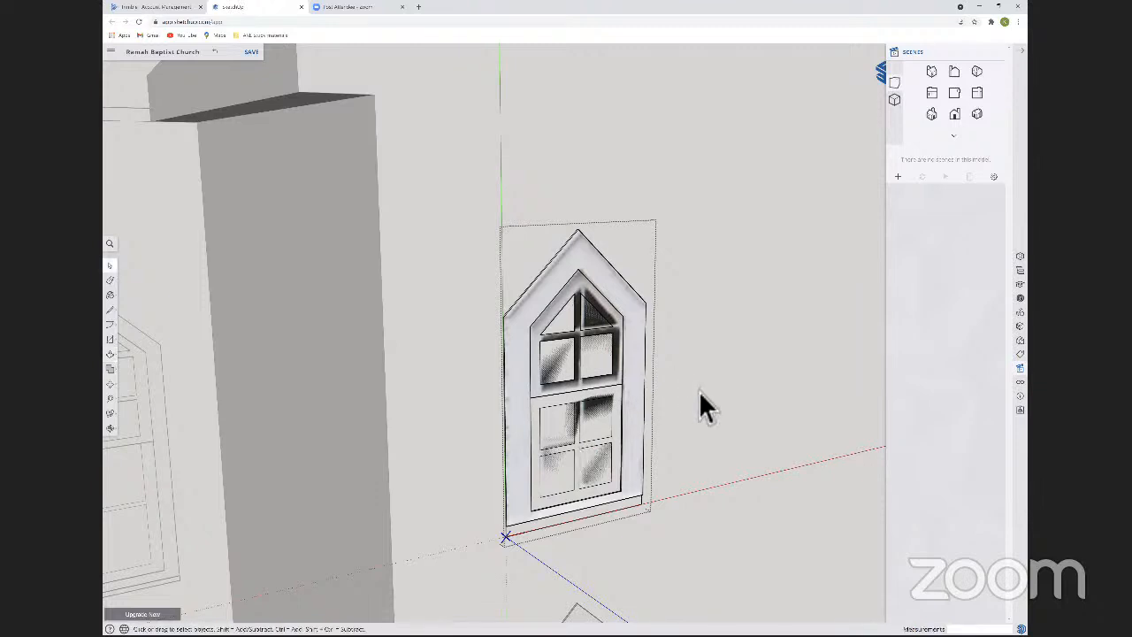
middle_click_drag(660, 440, 674, 453)
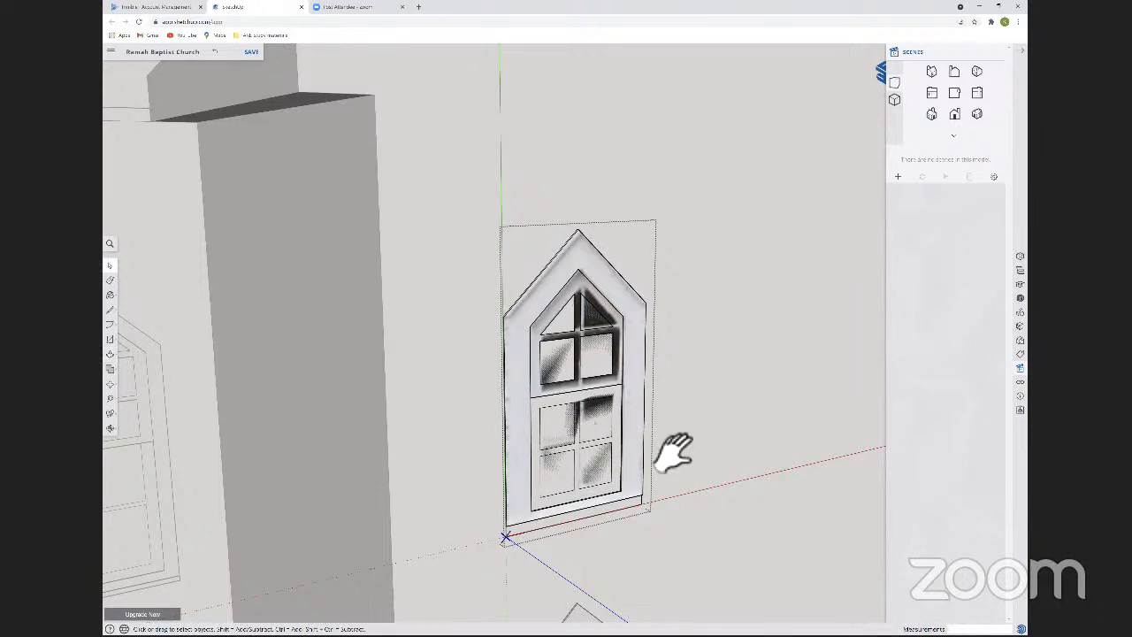
left_click(432, 247)
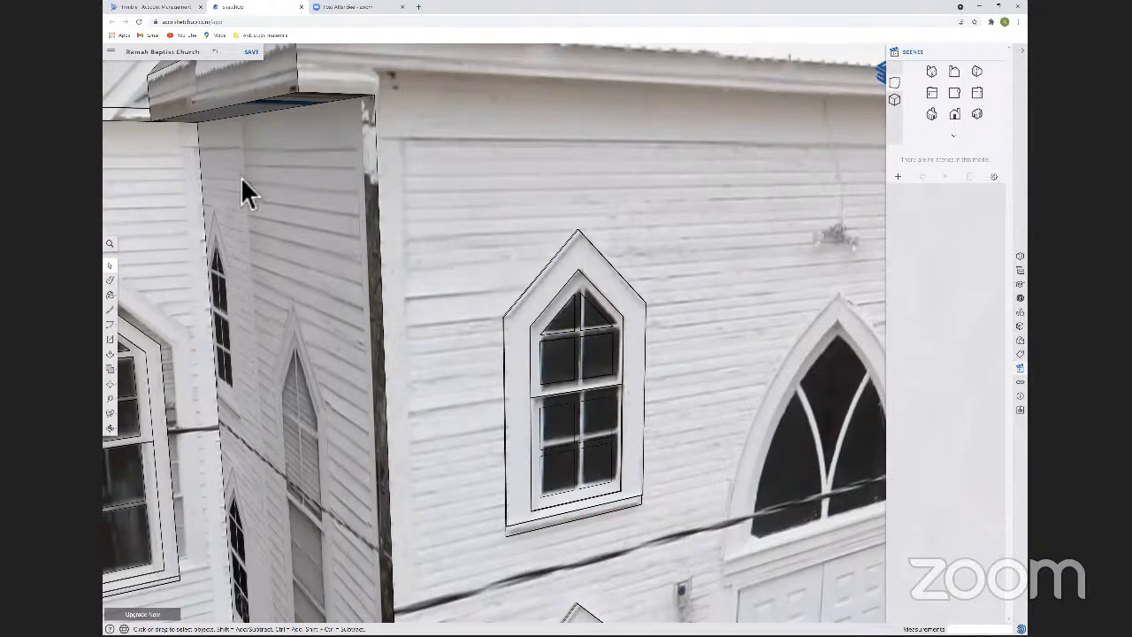
Reopen the front window component and paint its outer casing and sash frames white.
scroll(233, 197, "down", 3)
middle_click_drag(233, 196, 245, 234)
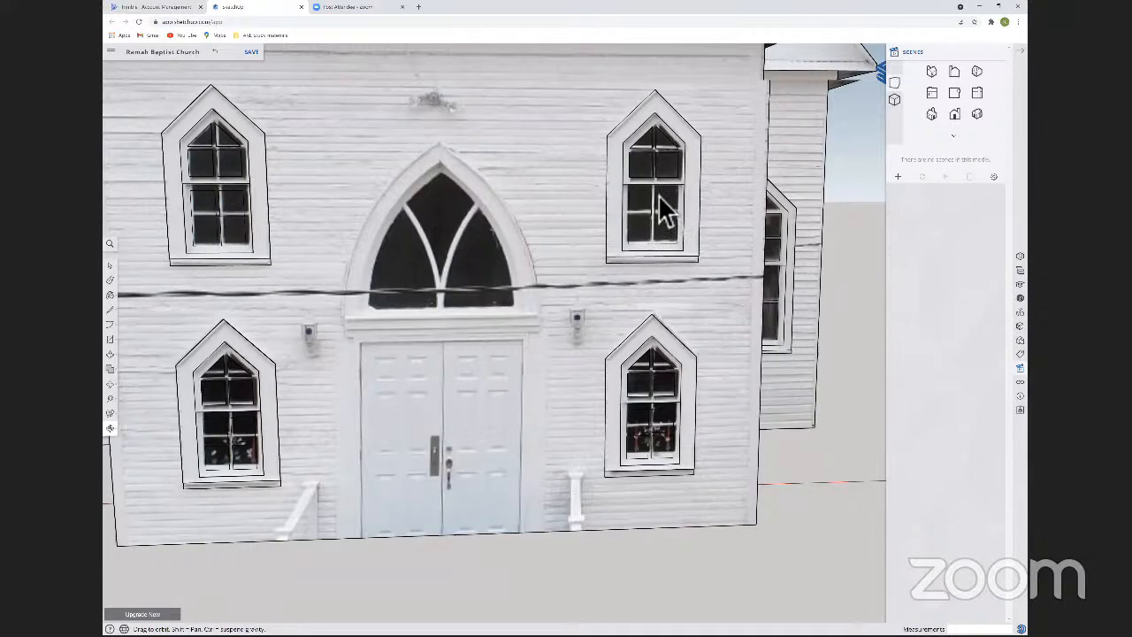
middle_click_drag(658, 194, 659, 195)
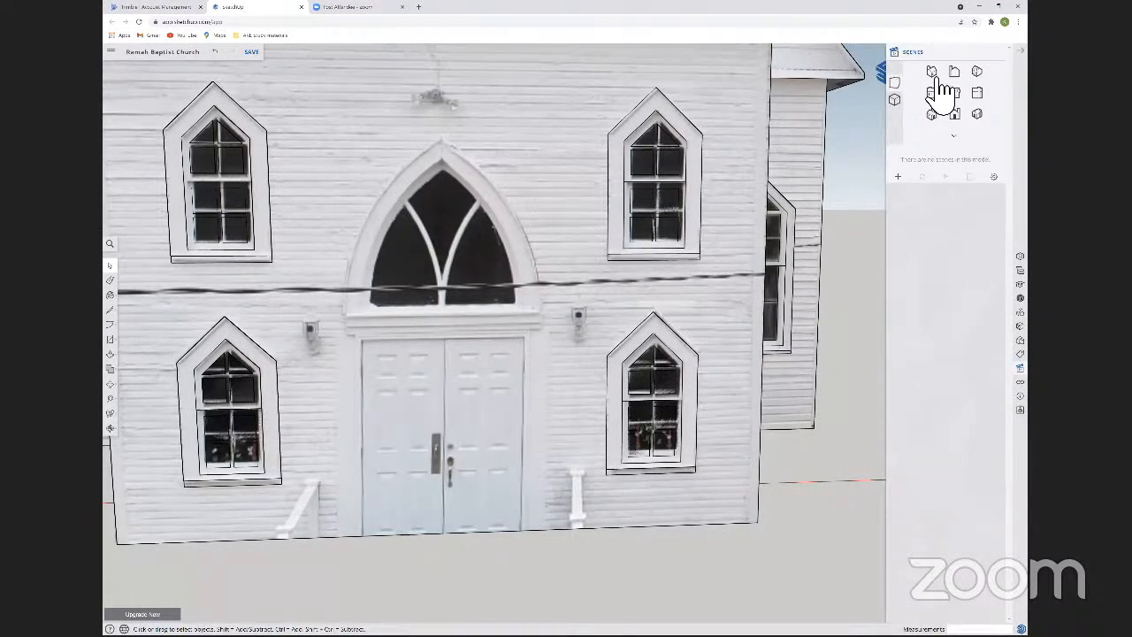
left_click(1026, 340)
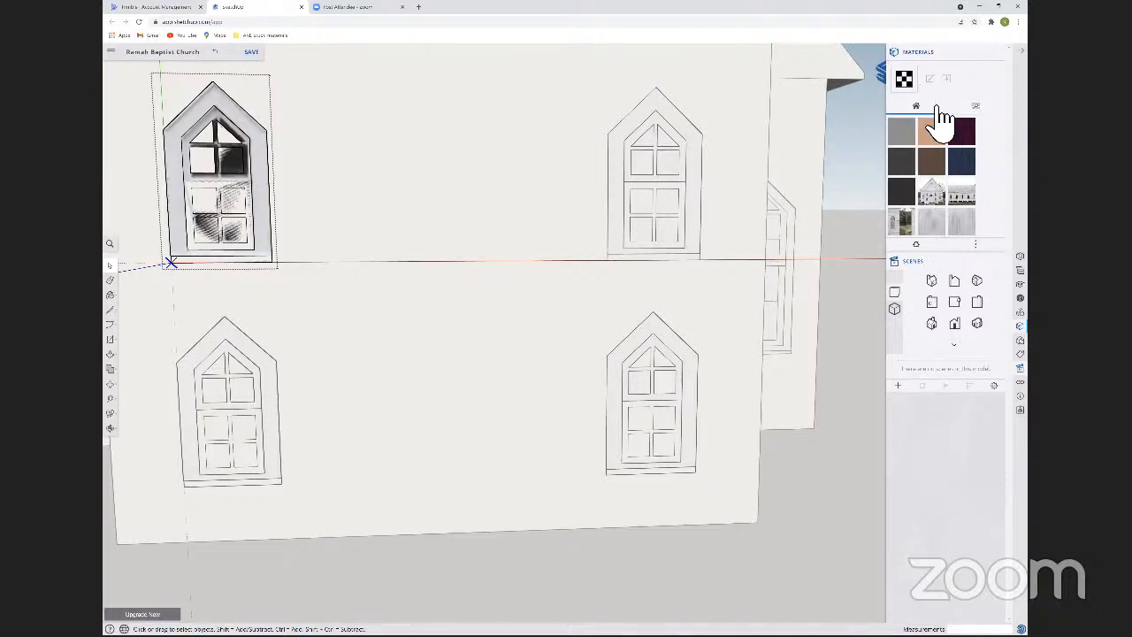
left_click(933, 176)
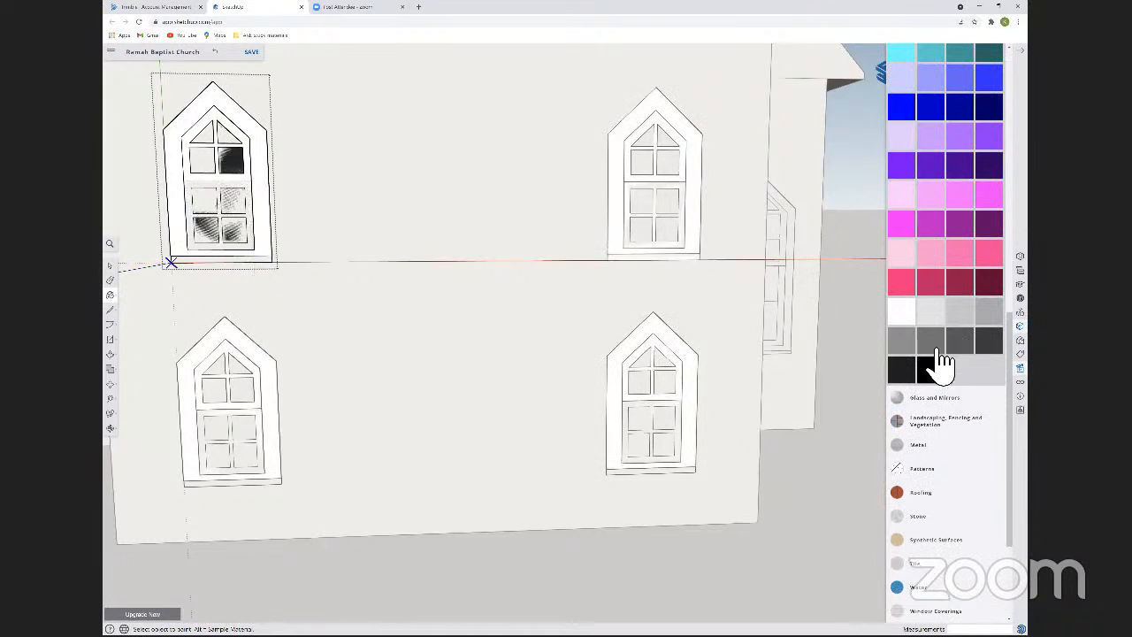
Paint the front window's glass panes grey and close the window component.
left_click(904, 343)
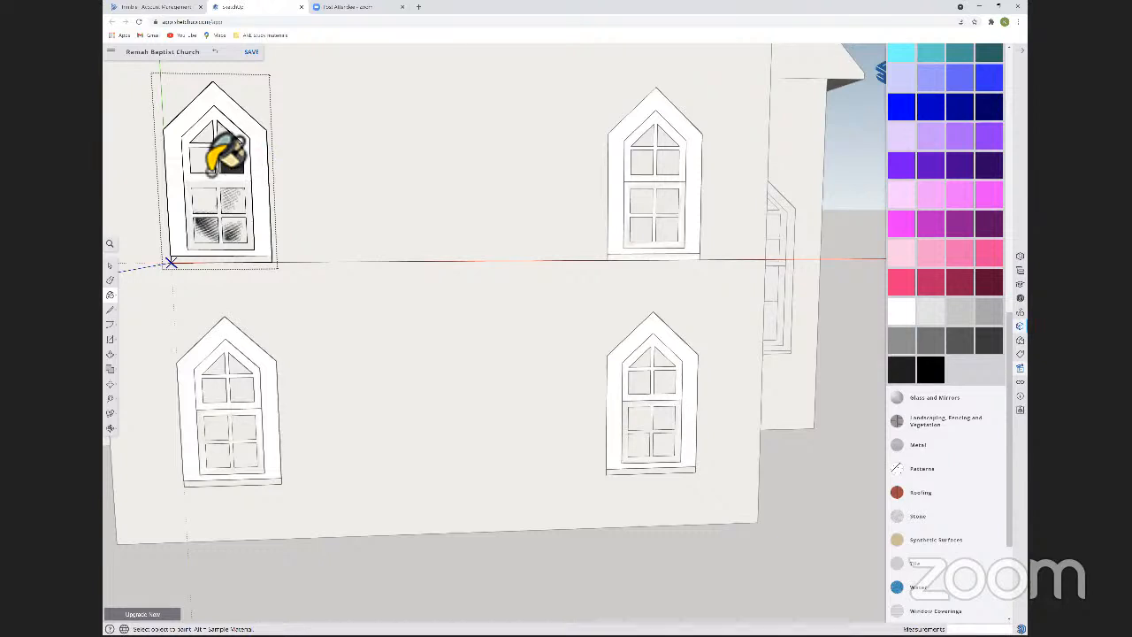
left_click(208, 192)
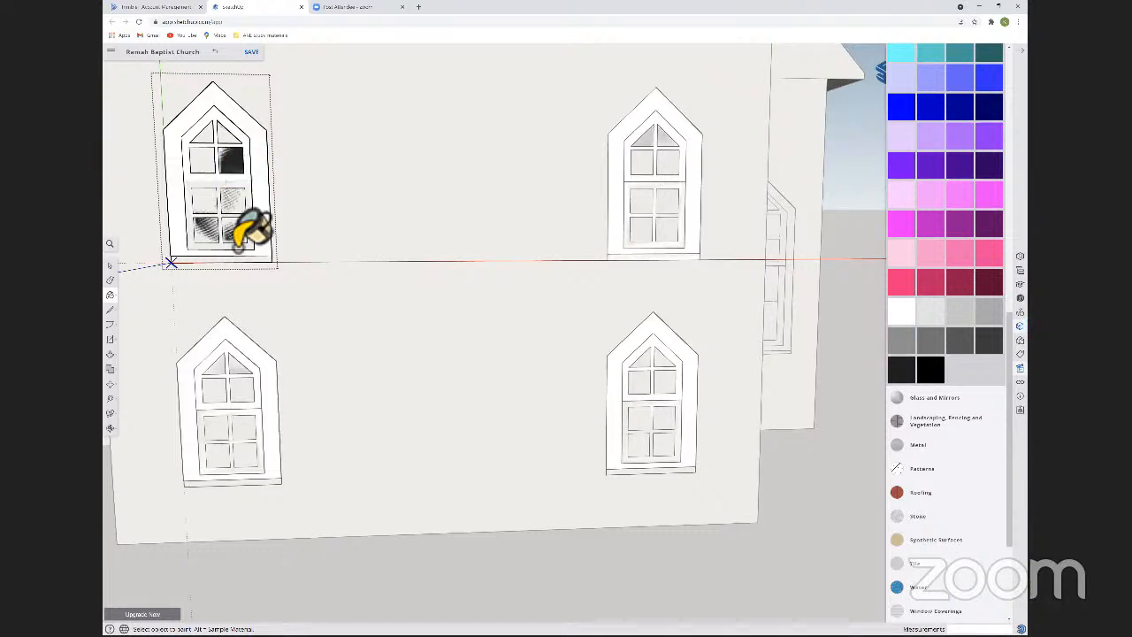
left_click(213, 232)
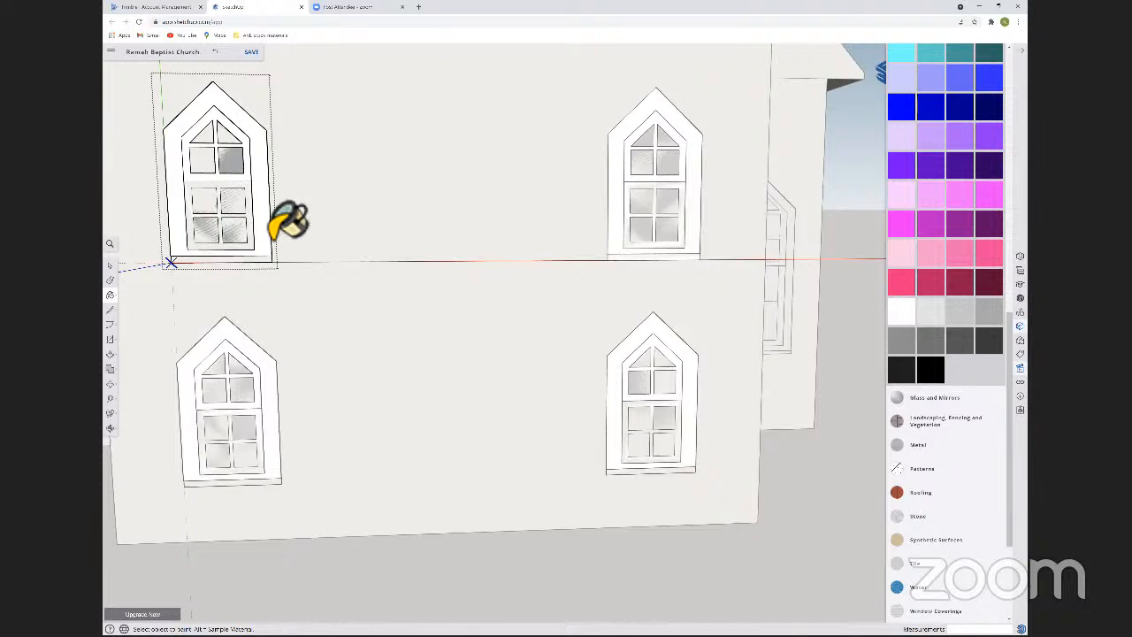
right_click(323, 121)
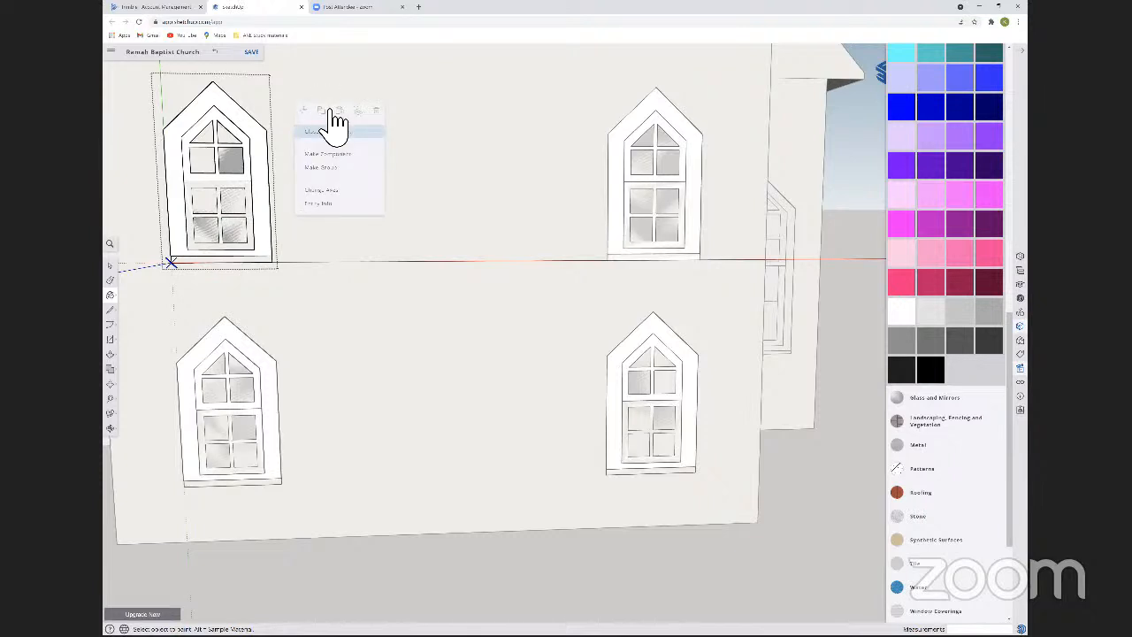
key("space")
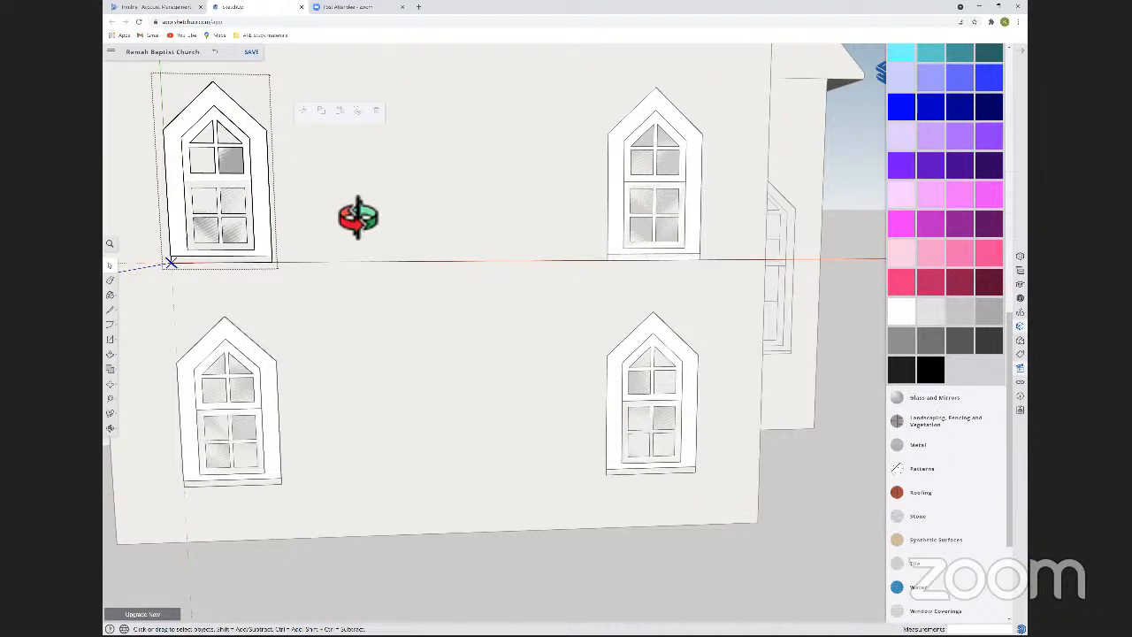
left_click(407, 205)
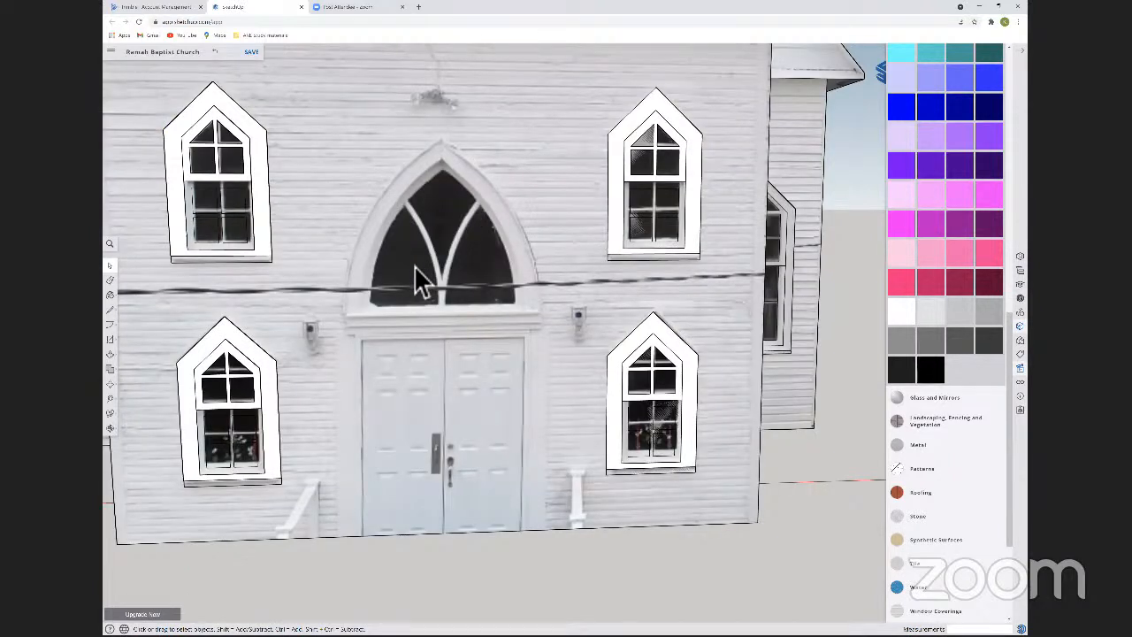
Measure the depth of the sill on the side wing's front window.
key("o")
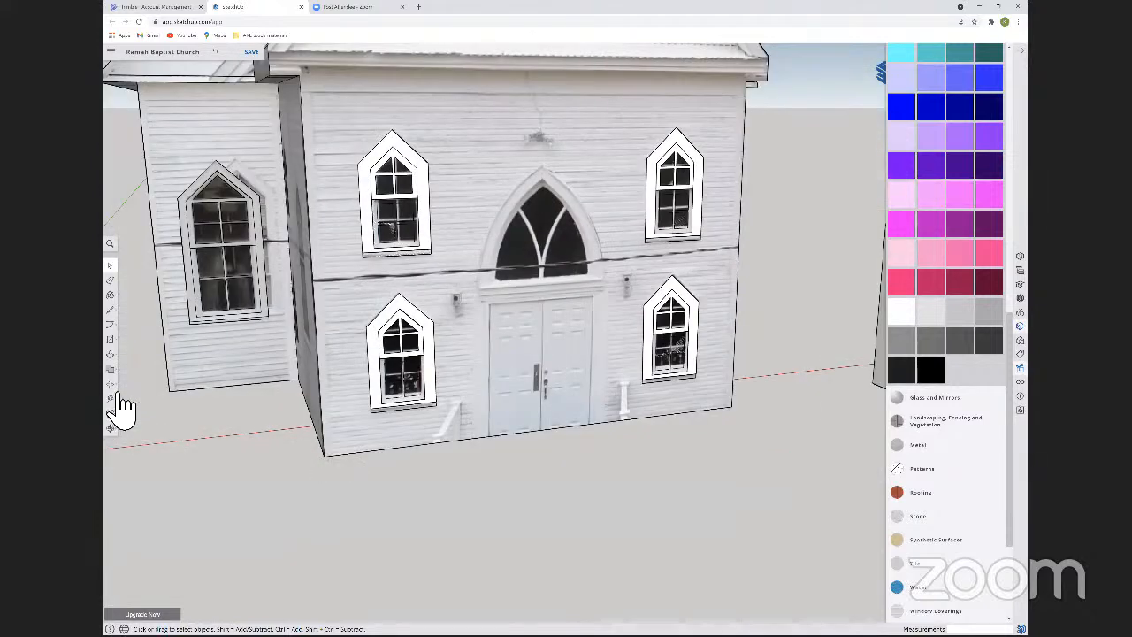
left_click(112, 399)
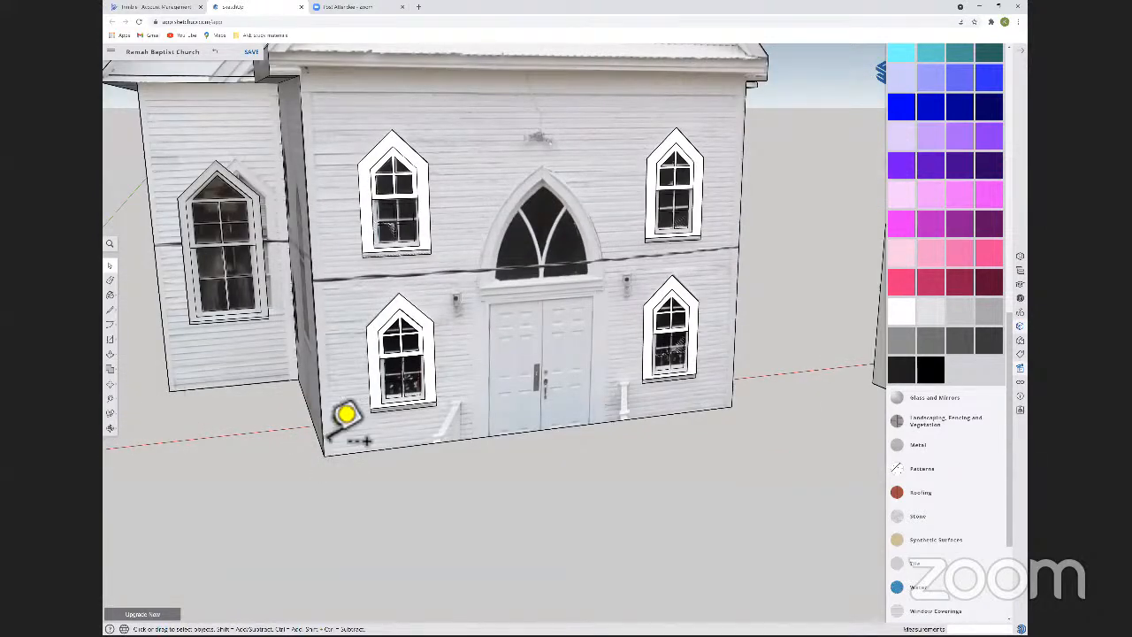
scroll(363, 412, "up", 5)
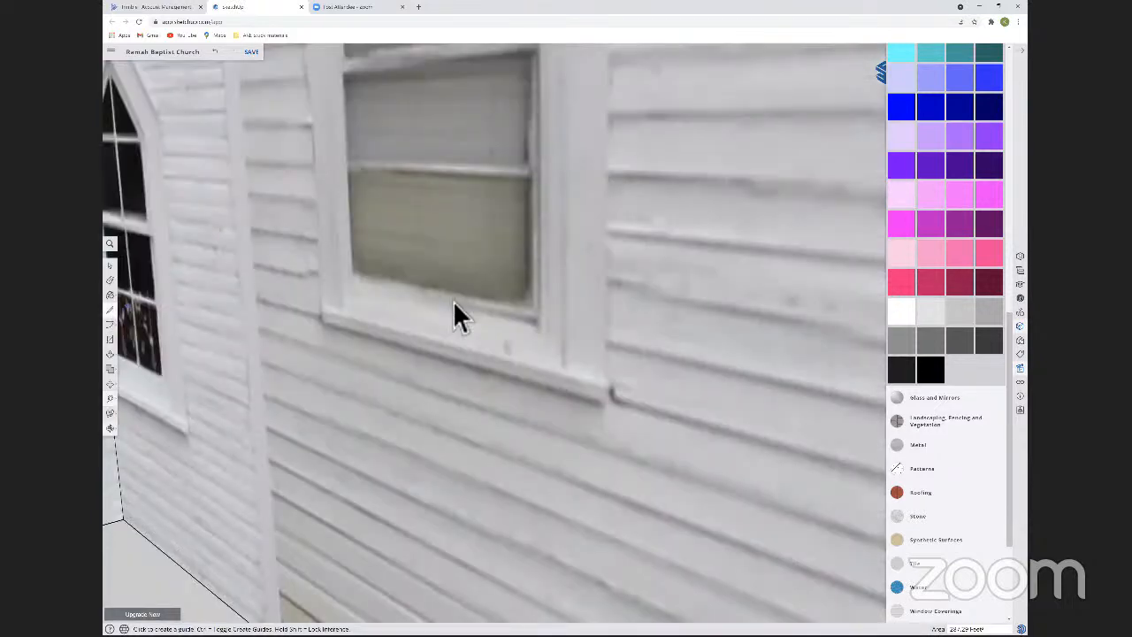
Pull the sill at the base of the front window component outward from the wall.
key("p")
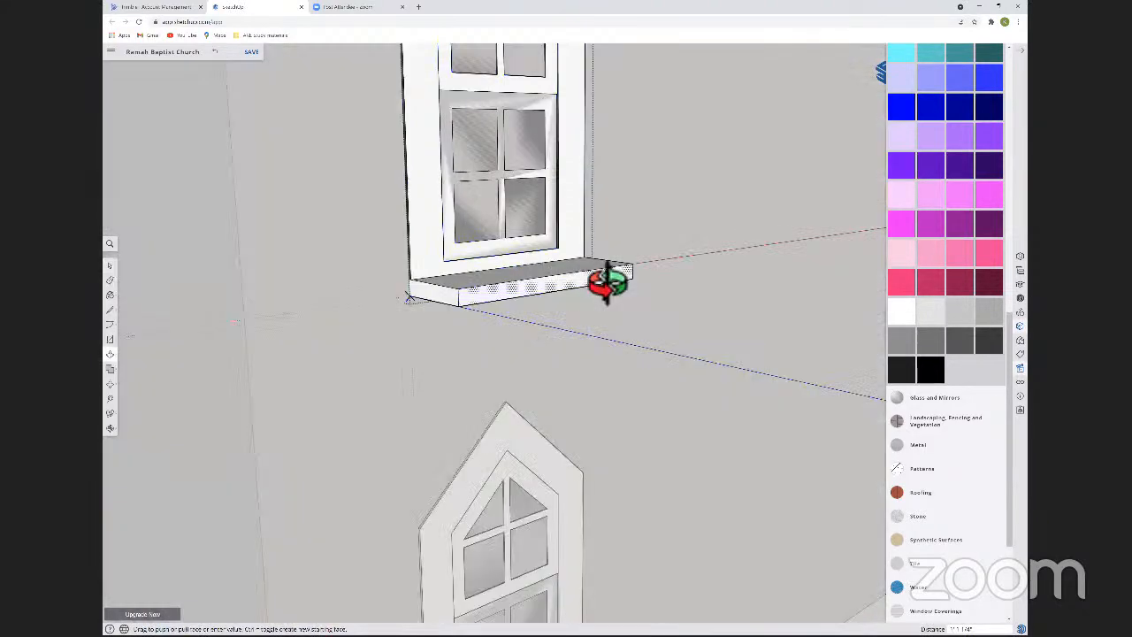
middle_click_drag(609, 284, 495, 297)
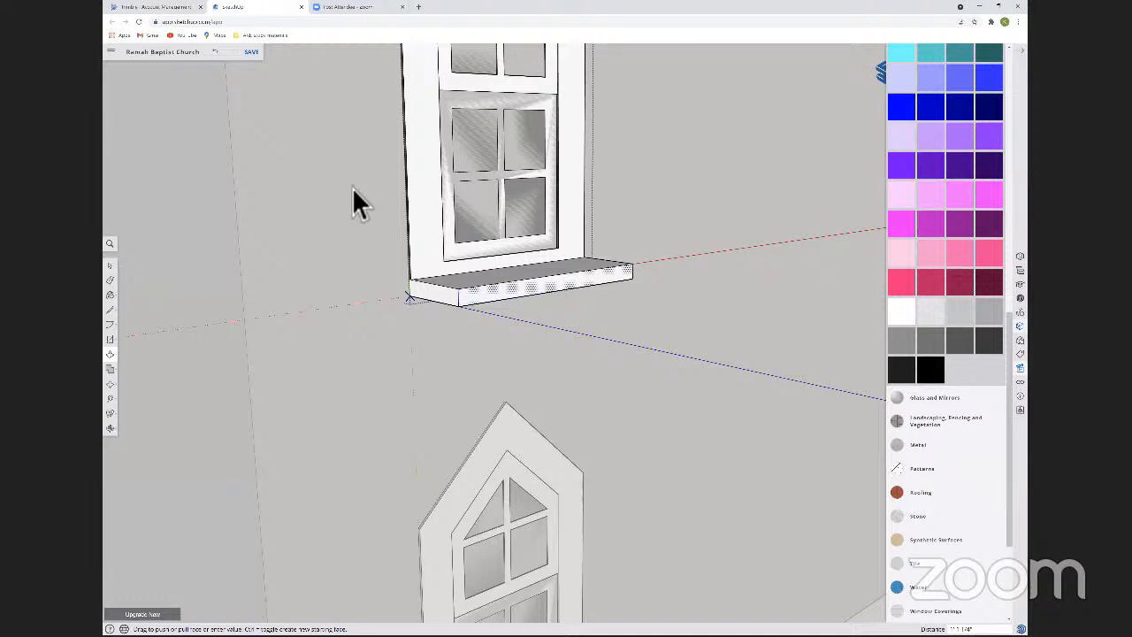
mouse_move(339, 237)
middle_mouse_down()
mouse_move(410, 225)
mouse_move(461, 236)
middle_mouse_up()
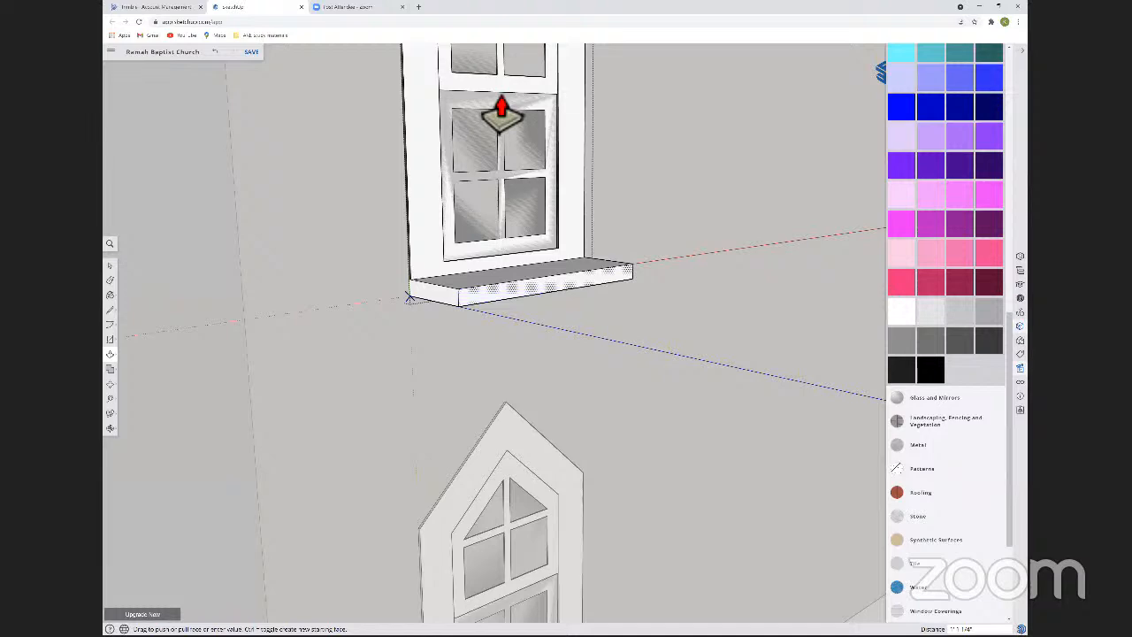
Inspect the front facade's window components from several angles, checking how their casing and sill sit against the wall.
key("l")
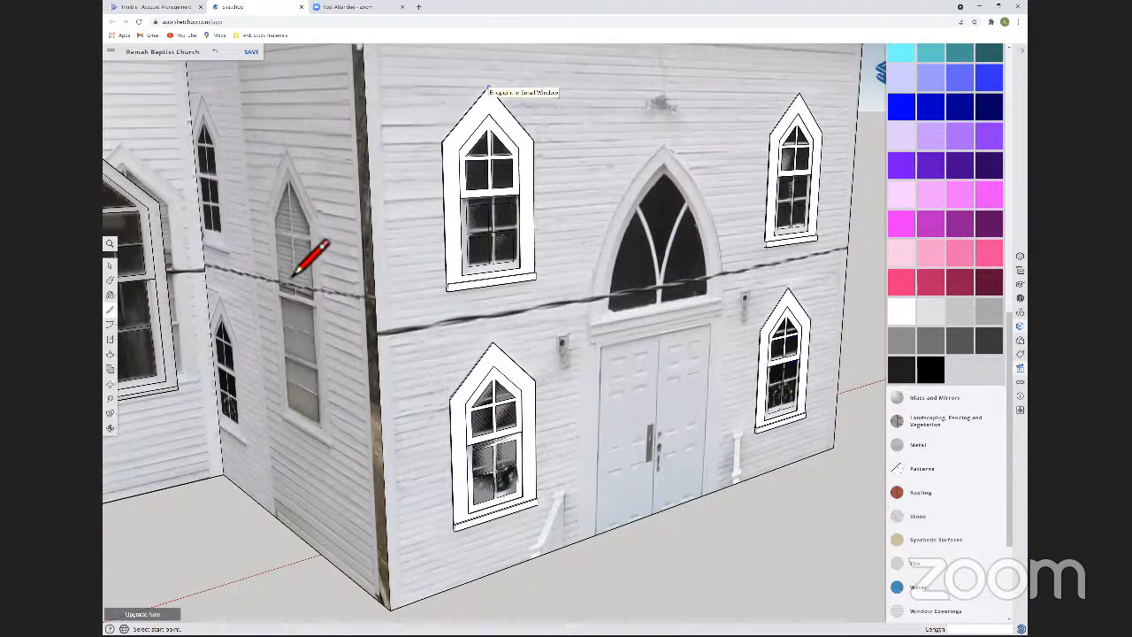
left_click(293, 275)
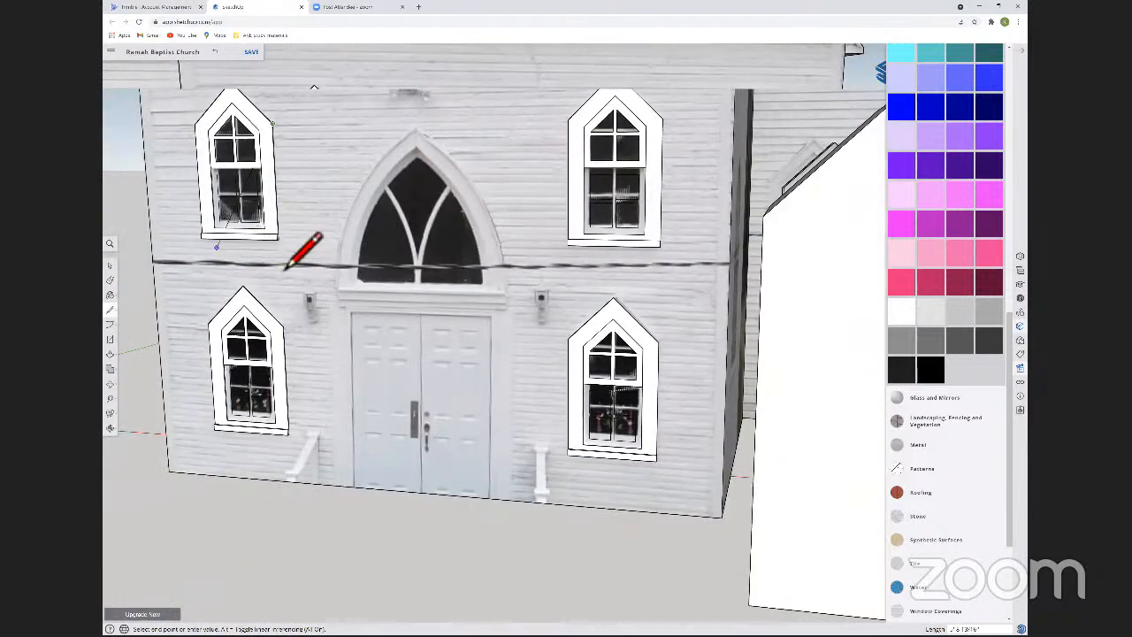
scroll(384, 235, "up", 5)
middle_click_drag(392, 241, 412, 209)
key("Escape")
middle_click_drag(445, 167, 445, 260)
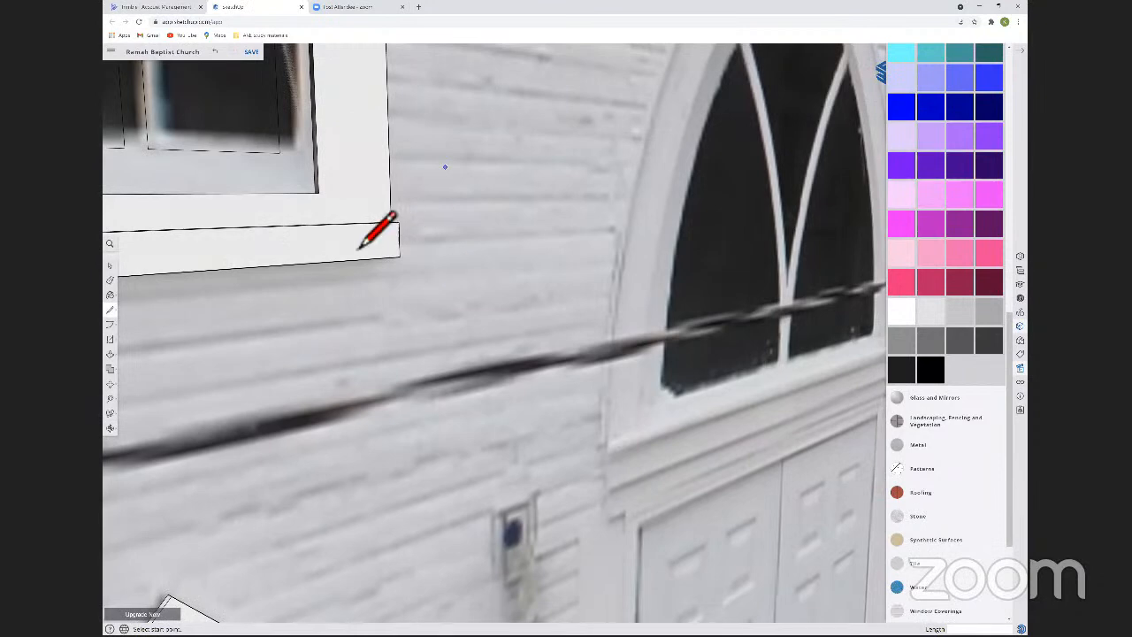
scroll(362, 437, "down", 3)
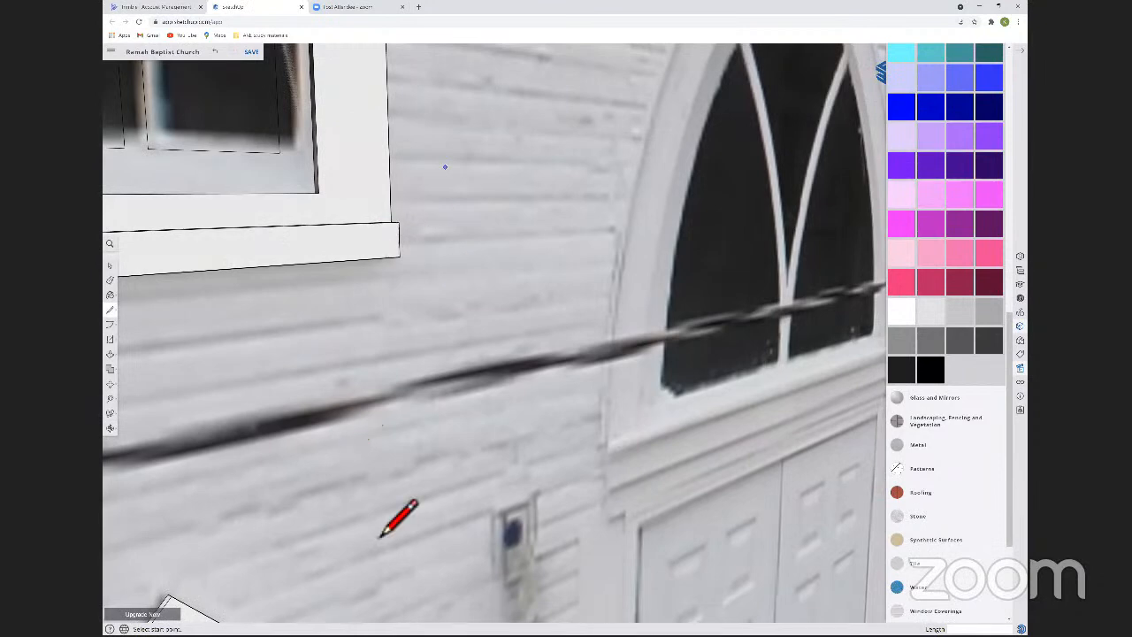
scroll(394, 563, "down", 5)
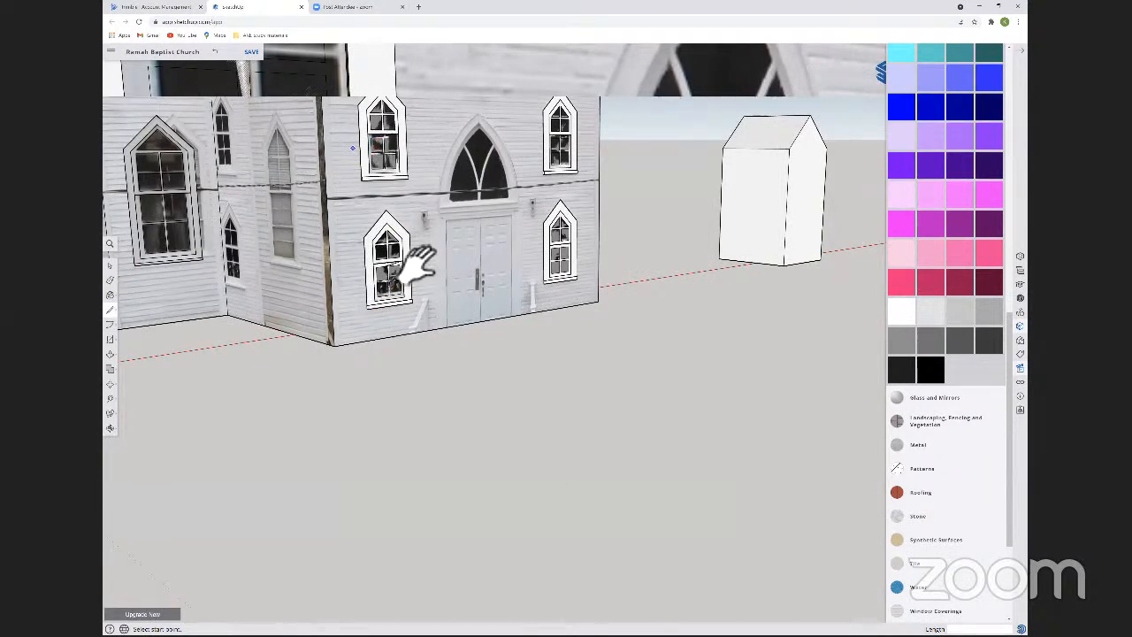
scroll(362, 273, "up", 10)
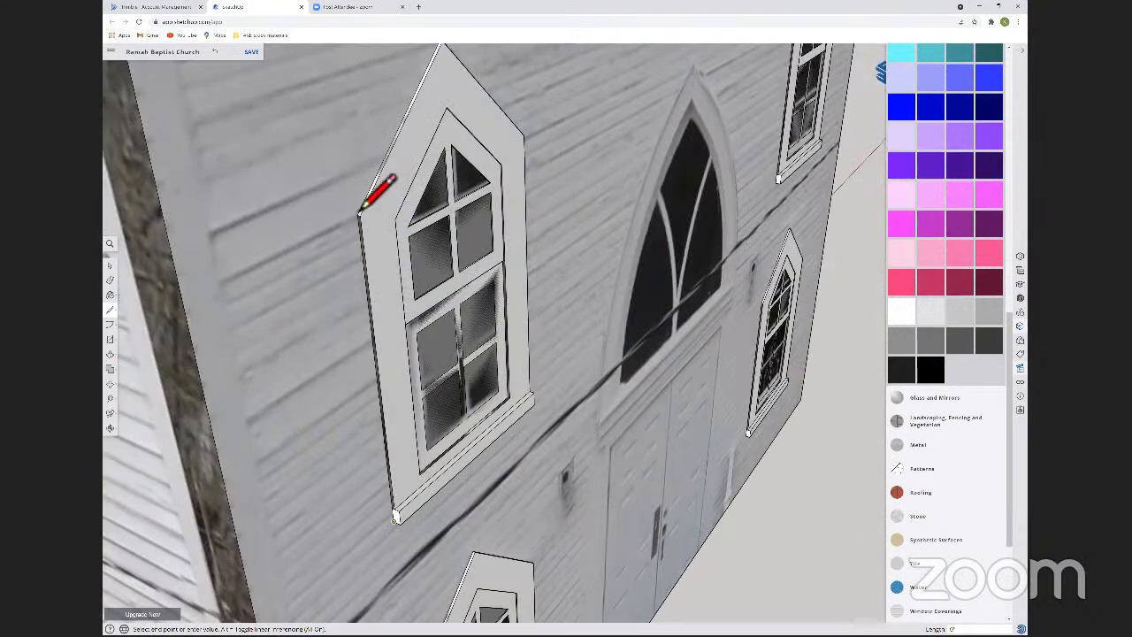
middle_click_drag(492, 256, 328, 203)
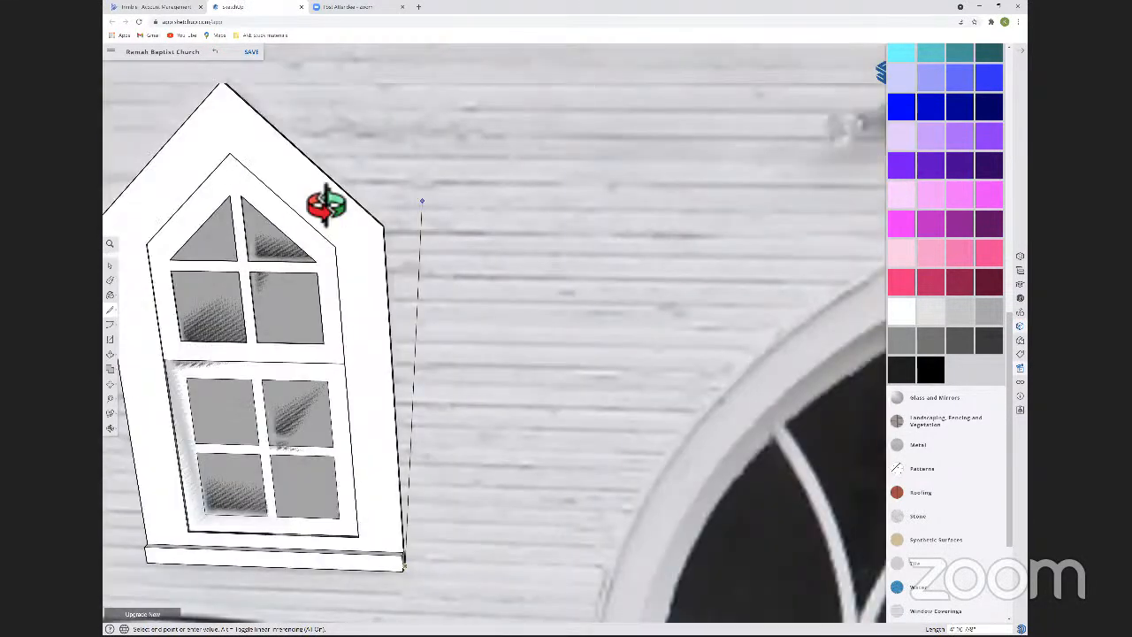
scroll(292, 423, "up", 3)
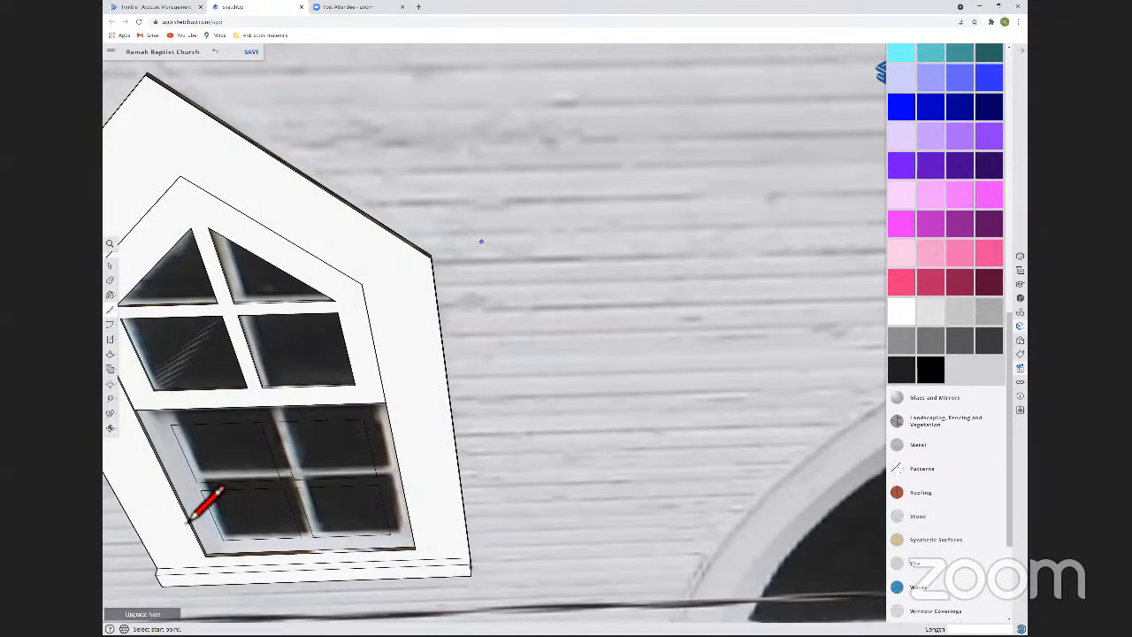
middle_click_drag(188, 520, 227, 485)
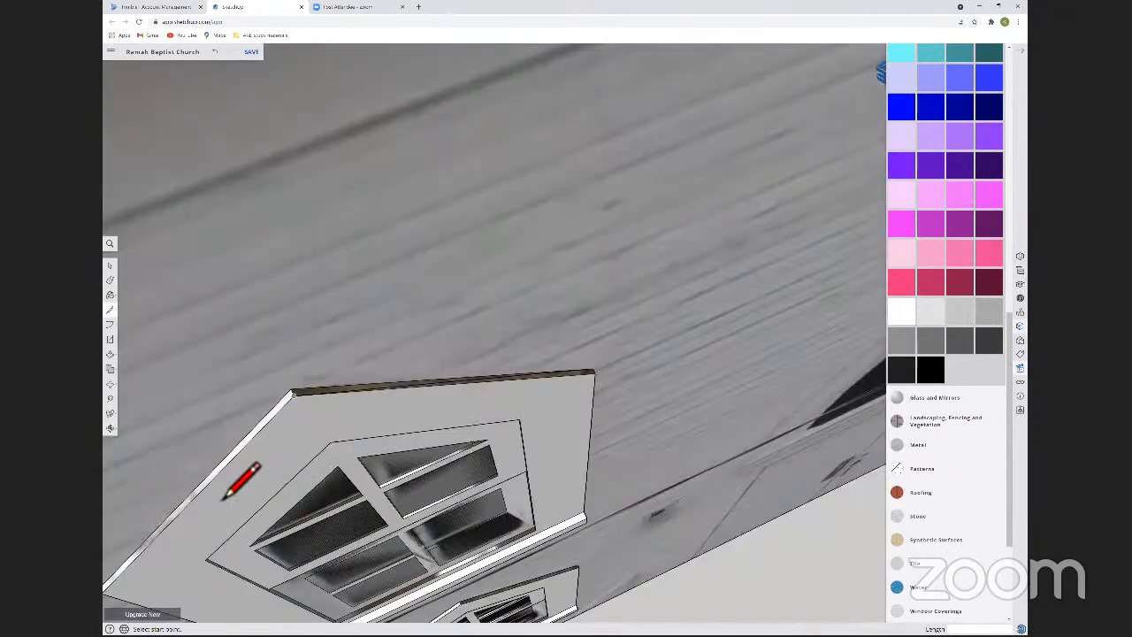
Move the upper front window nearest the building's corner about 20' straight out from the facade, exposing the wall behind it.
key("space")
key("o")
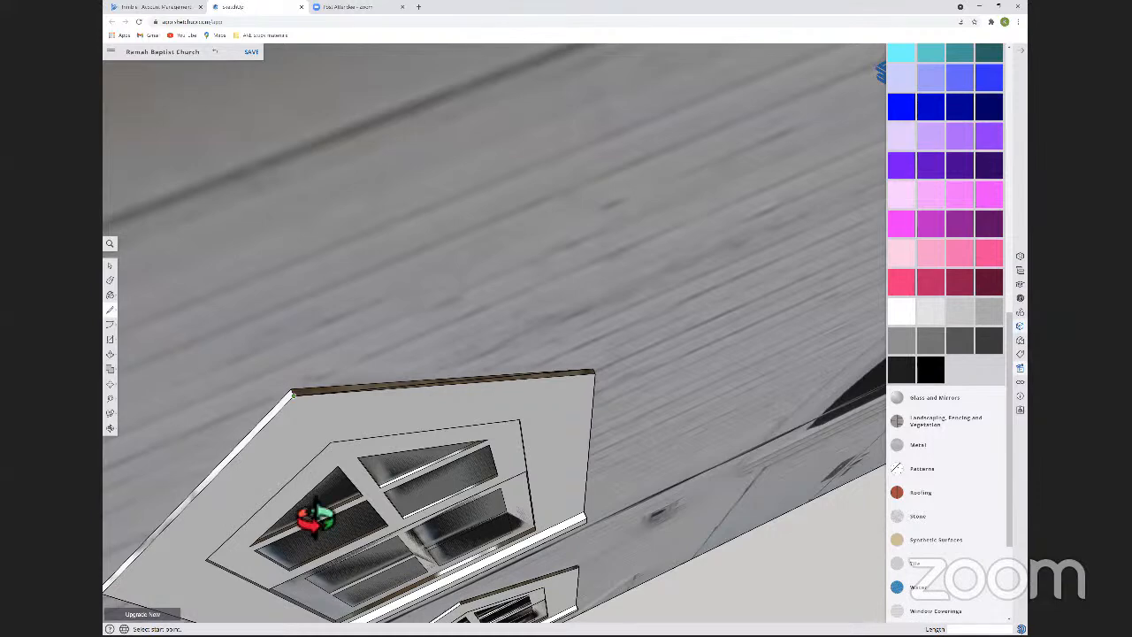
middle_click_drag(545, 335, 512, 474, "shift")
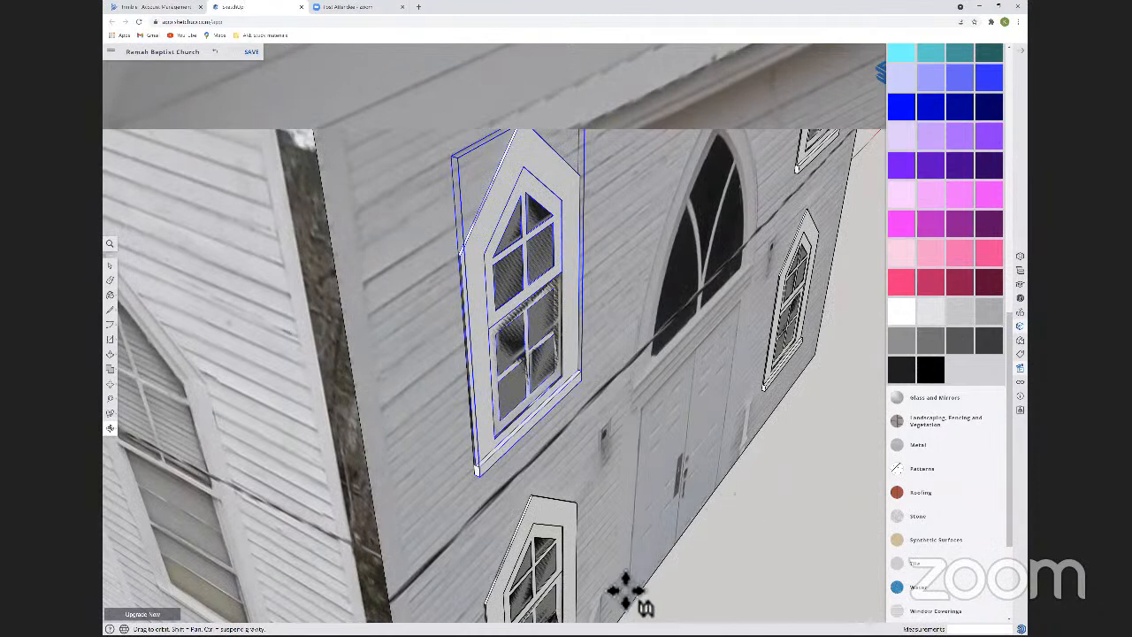
left_click(598, 594)
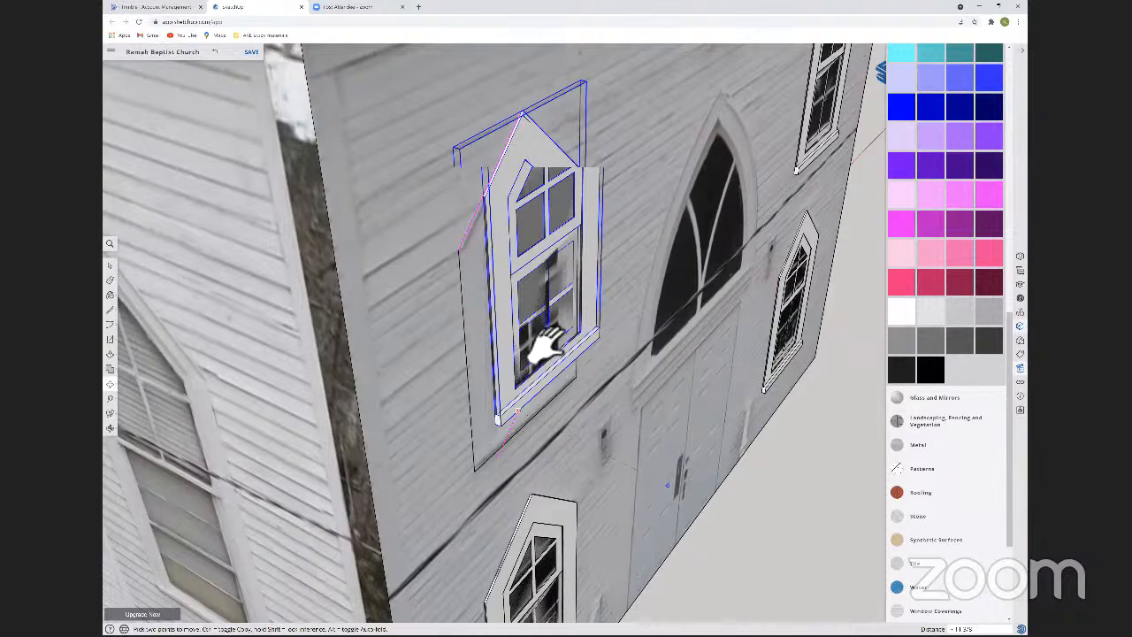
scroll(573, 341, "down", 10)
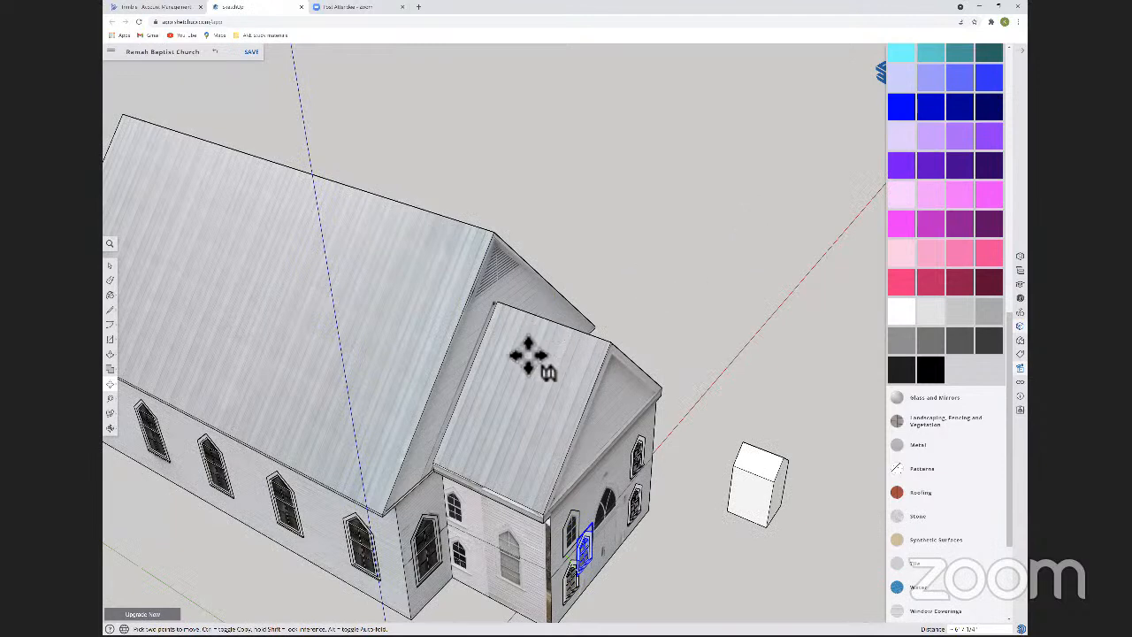
middle_click_drag(541, 405, 463, 146, "shift")
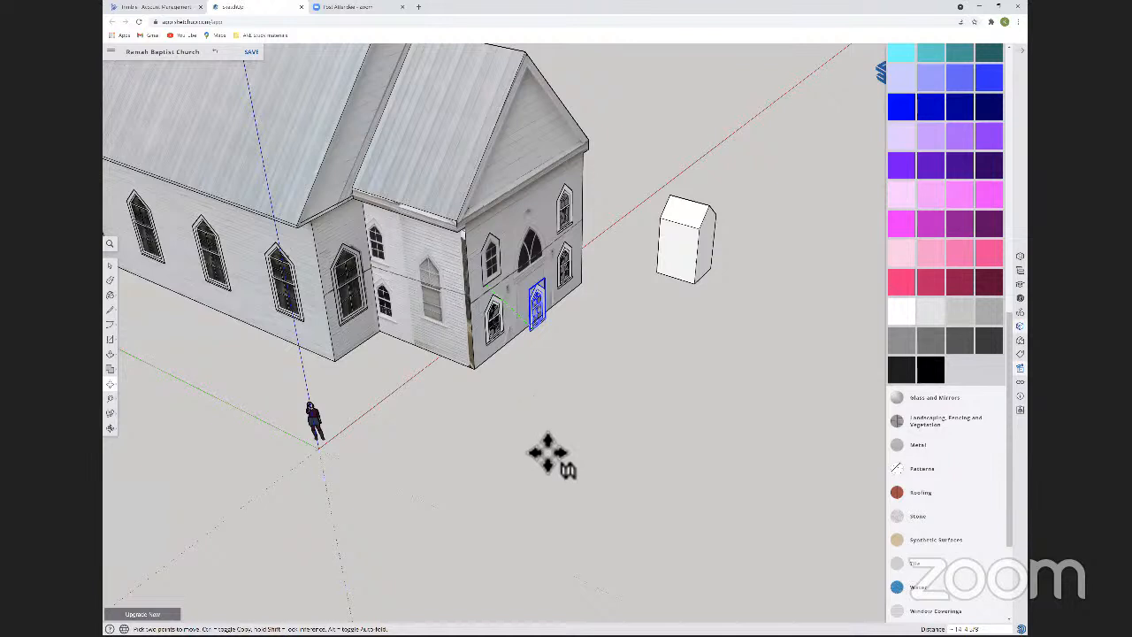
middle_click_drag(430, 493, 549, 452)
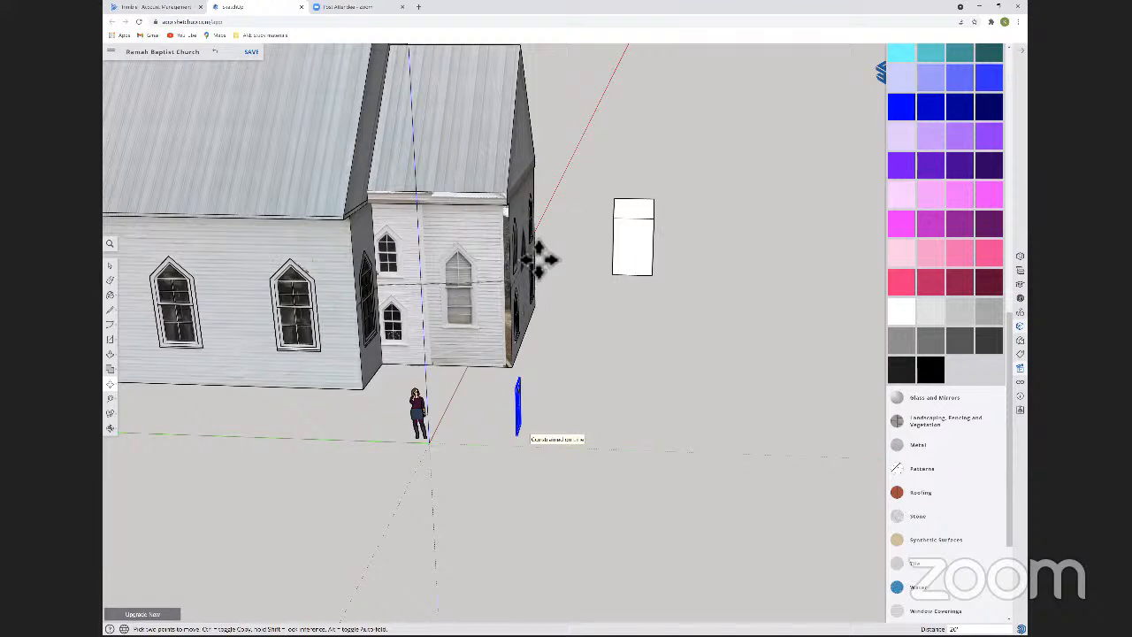
left_click(501, 291)
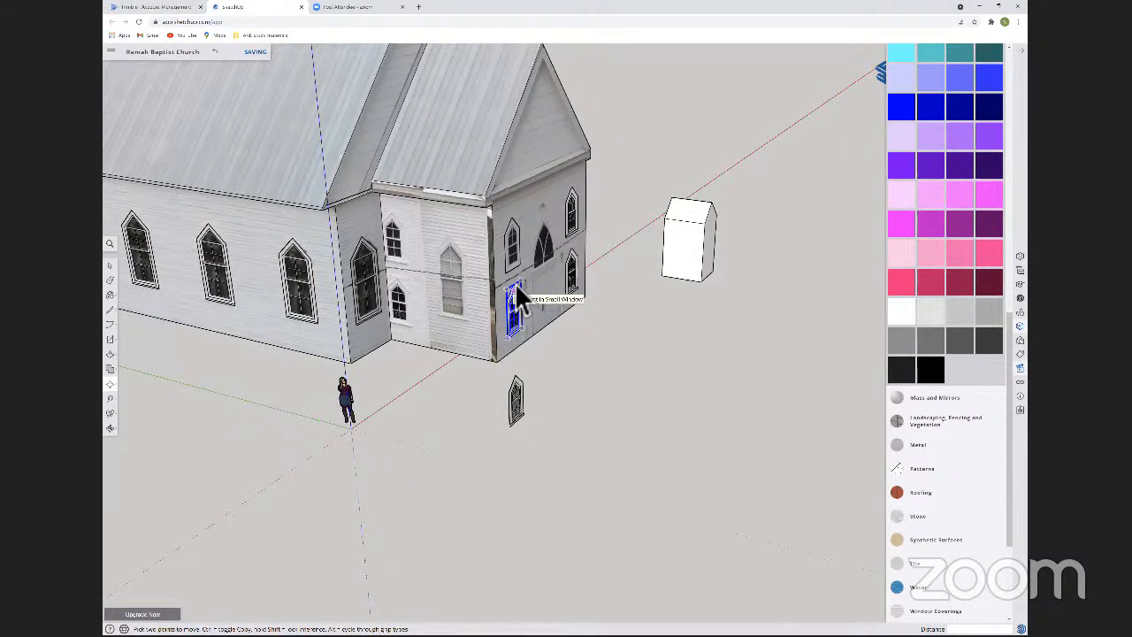
Make a group of the wall face inside the exposed upper window outline on the front facade.
mouse_move(503, 126)
middle_mouse_down()
mouse_move(511, 138)
mouse_move(443, 193)
middle_mouse_up()
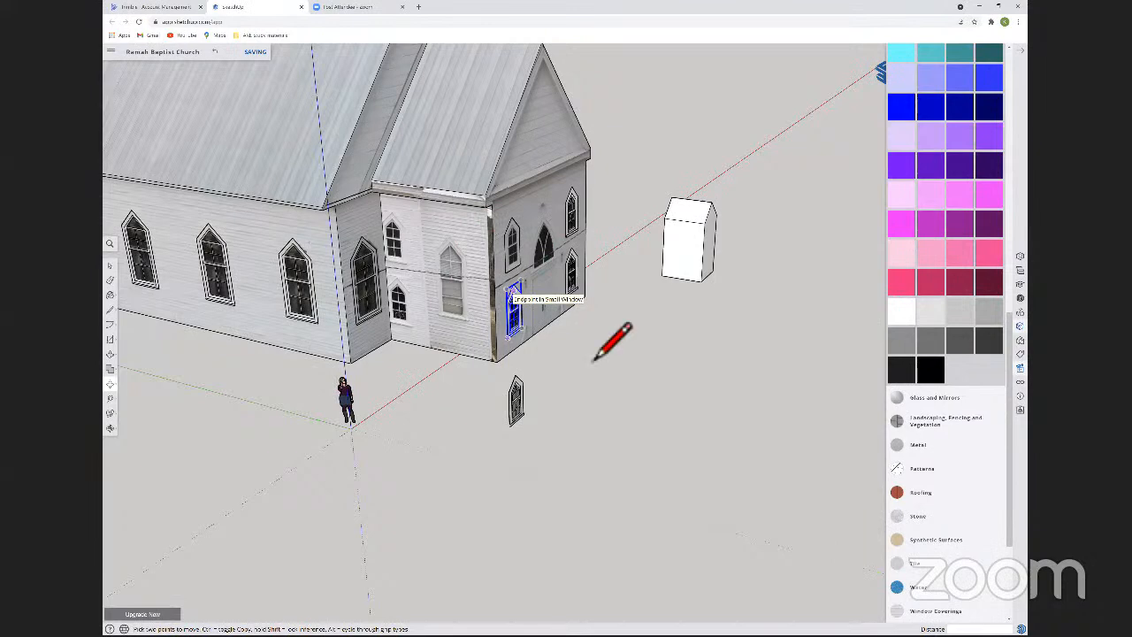
key("space")
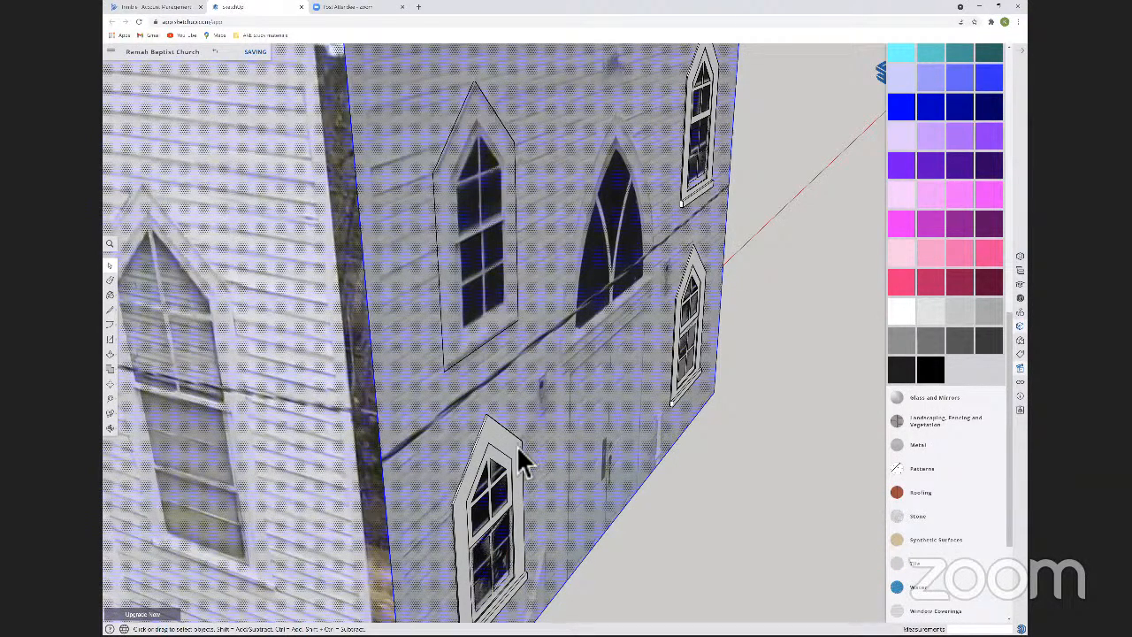
right_click(522, 460)
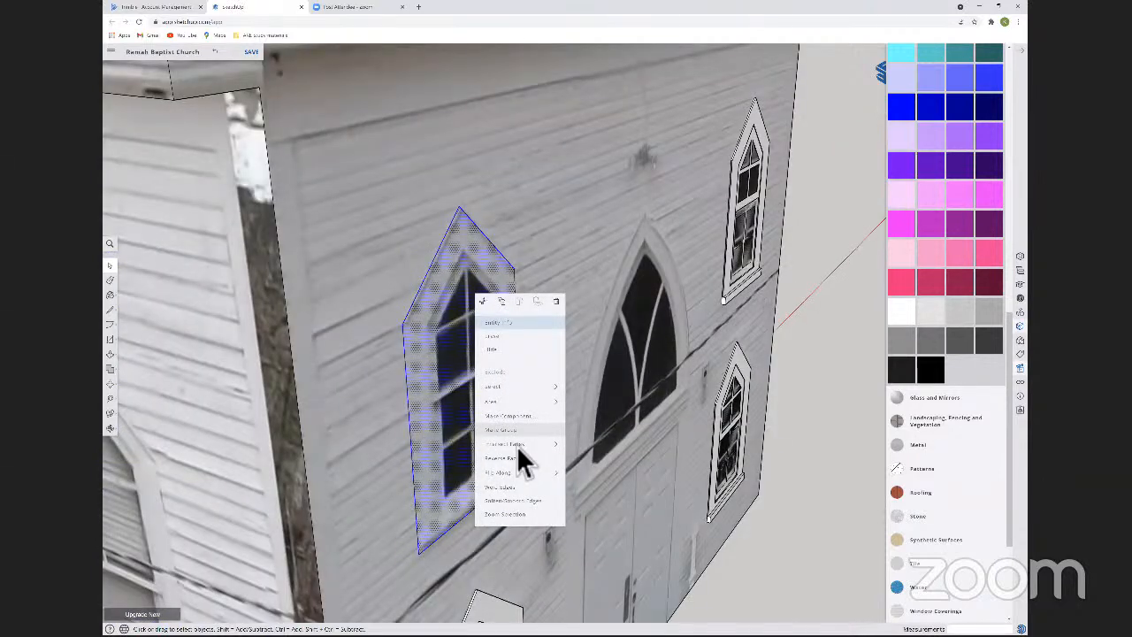
left_click(519, 447)
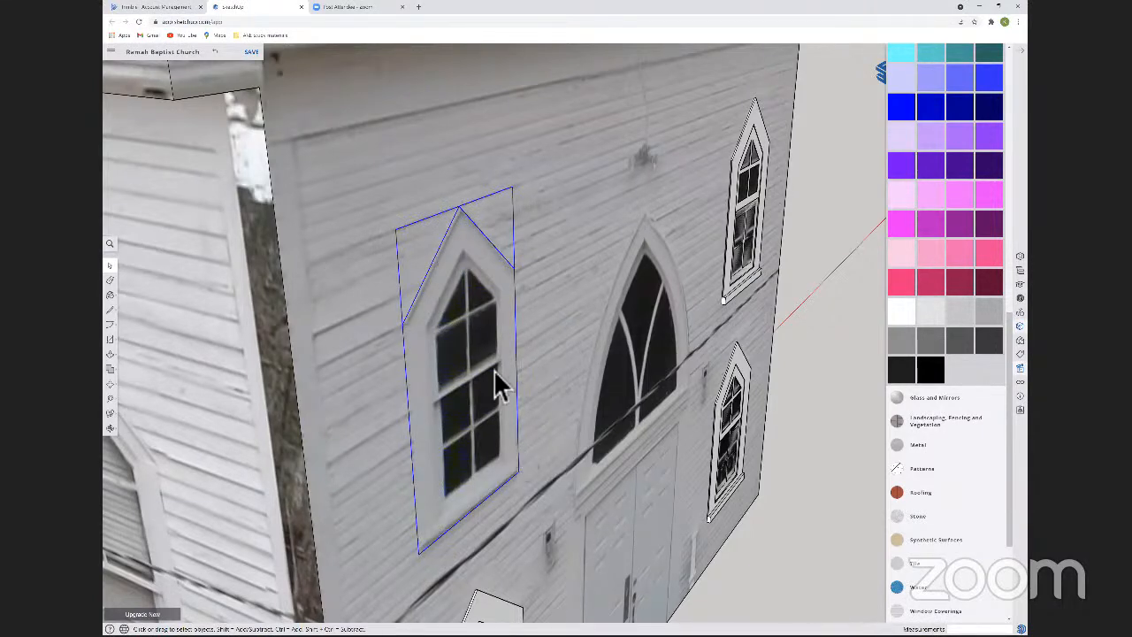
Try moving the grouped window face slightly away from its outline in the front wall.
key("m")
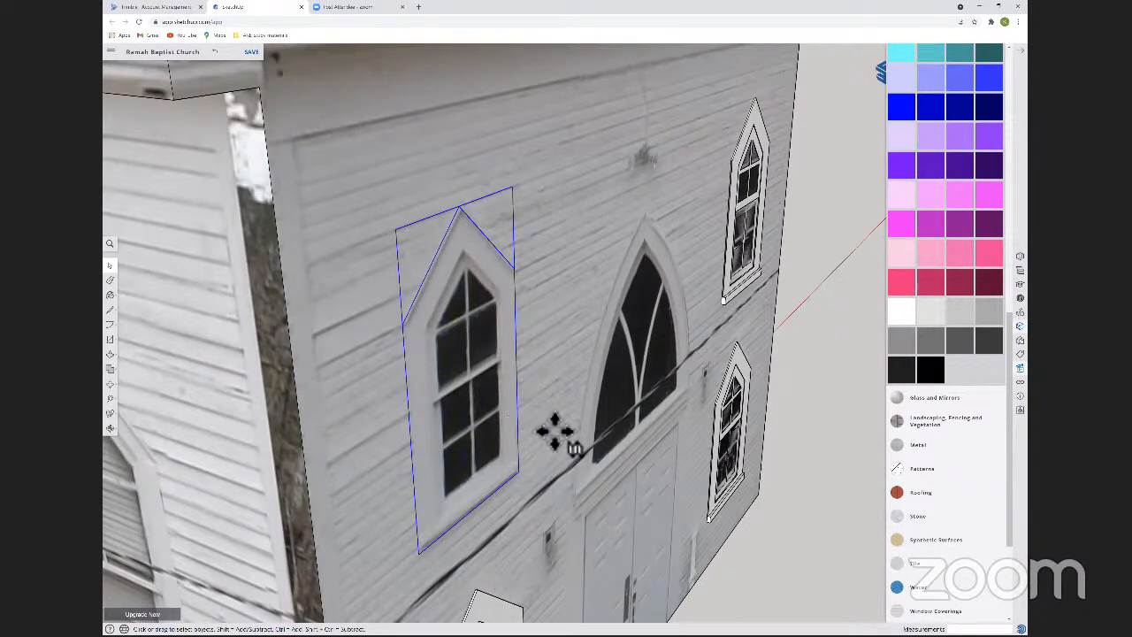
left_click(538, 364)
key("space")
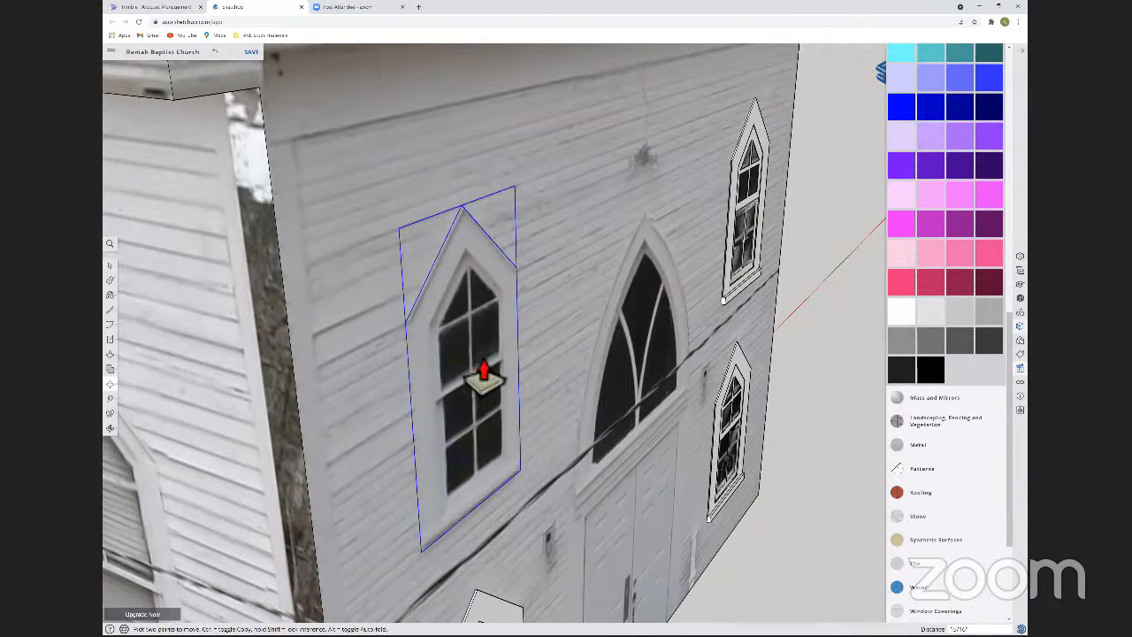
left_click(470, 380)
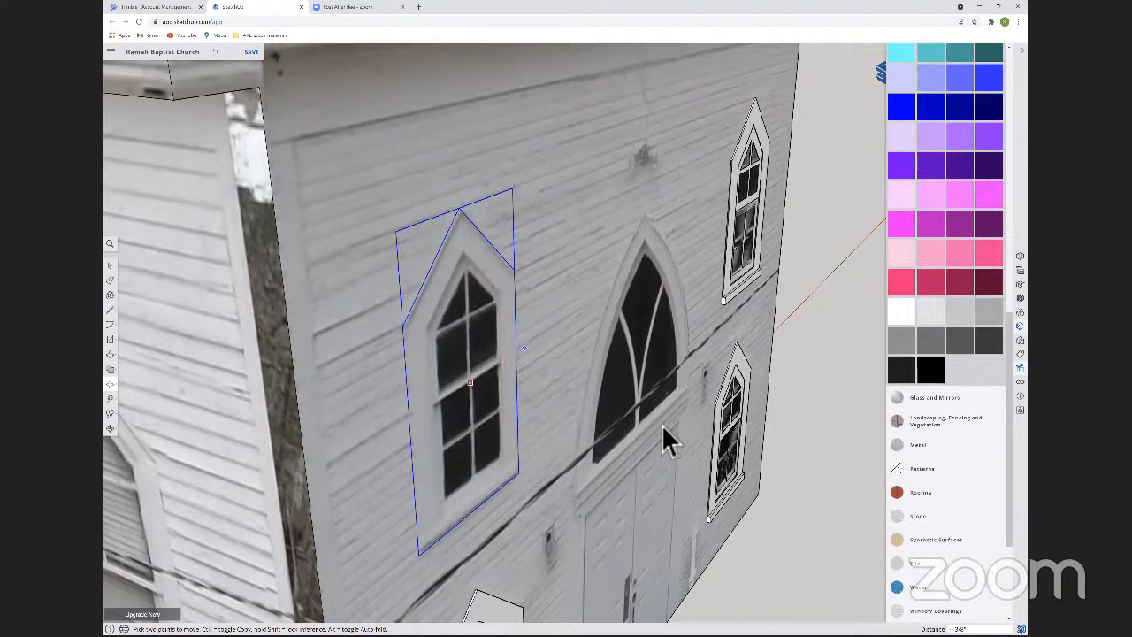
Try extruding the grouped window face outward from the facade with Push/Pull, and undo the extrusion.
key("p")
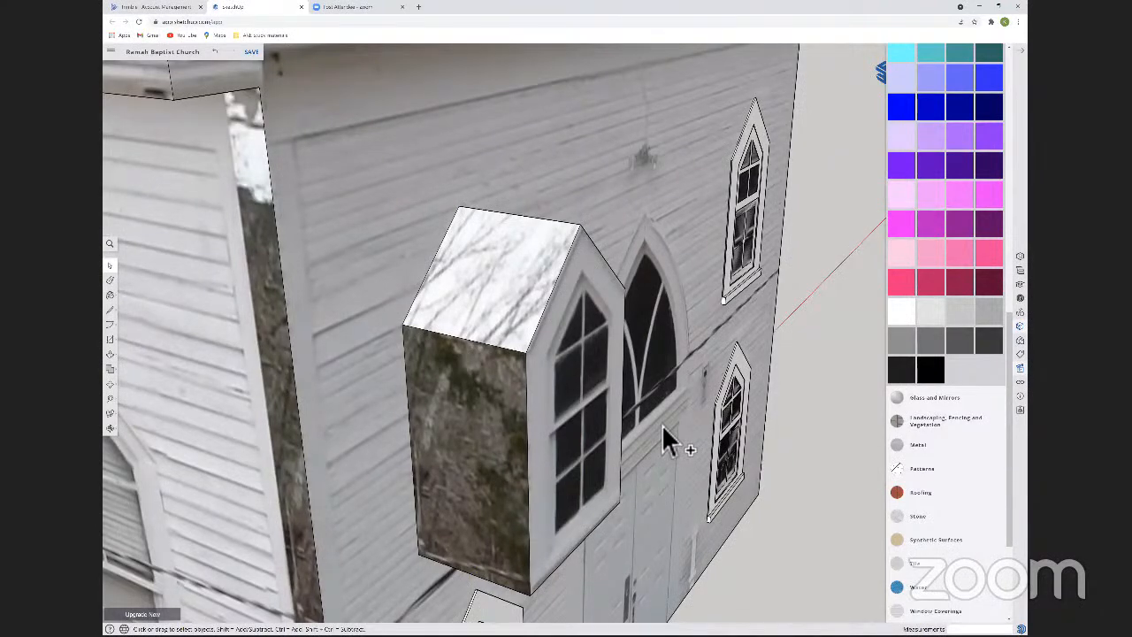
key("ctrl+z")
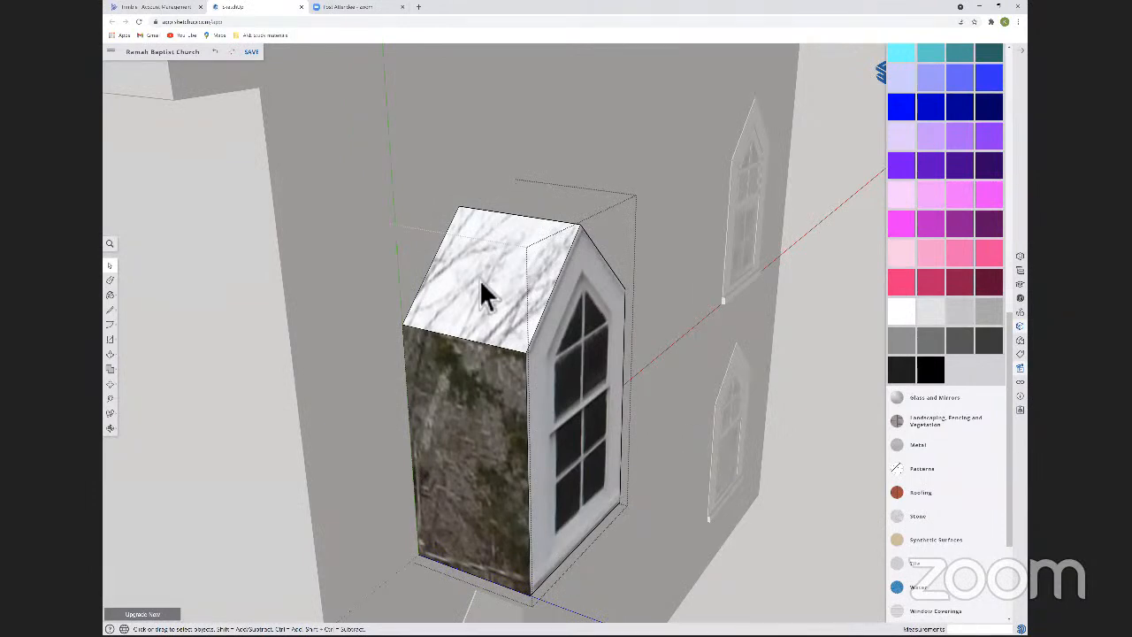
key("ctrl+z")
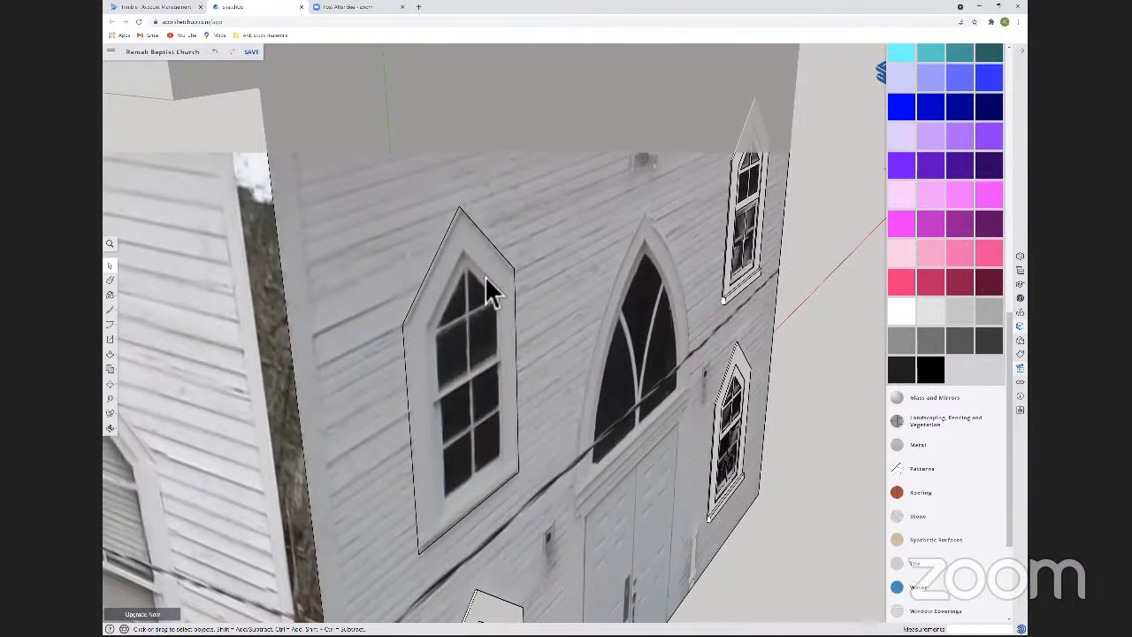
Open the flat window group to check it, close it, and delete it to leave an opening in the wall.
double_click(485, 277)
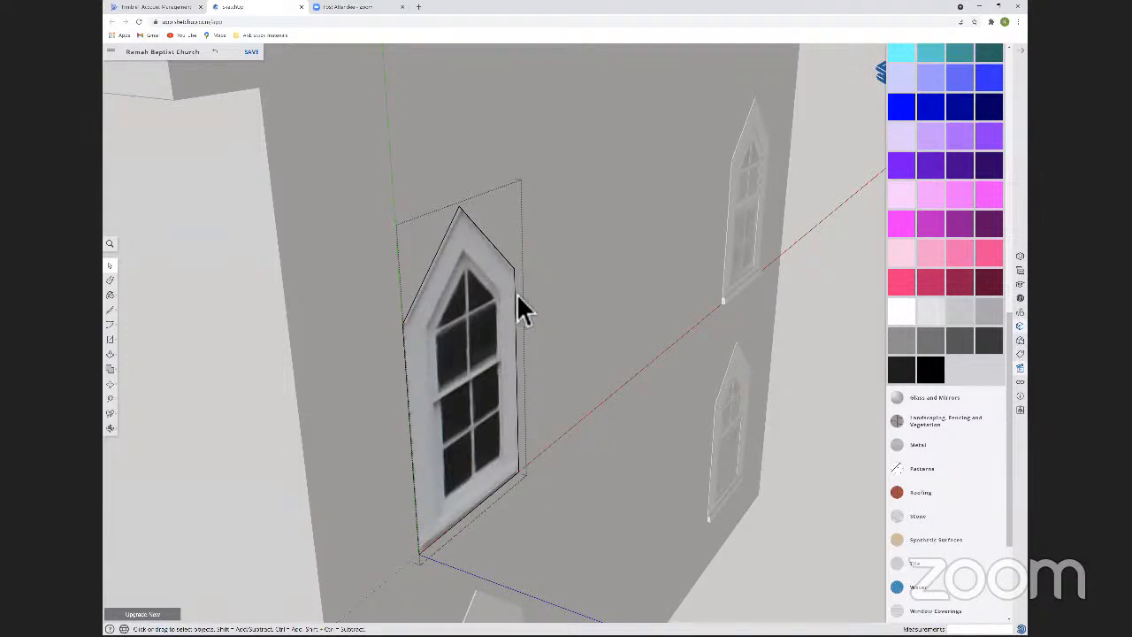
key("Escape")
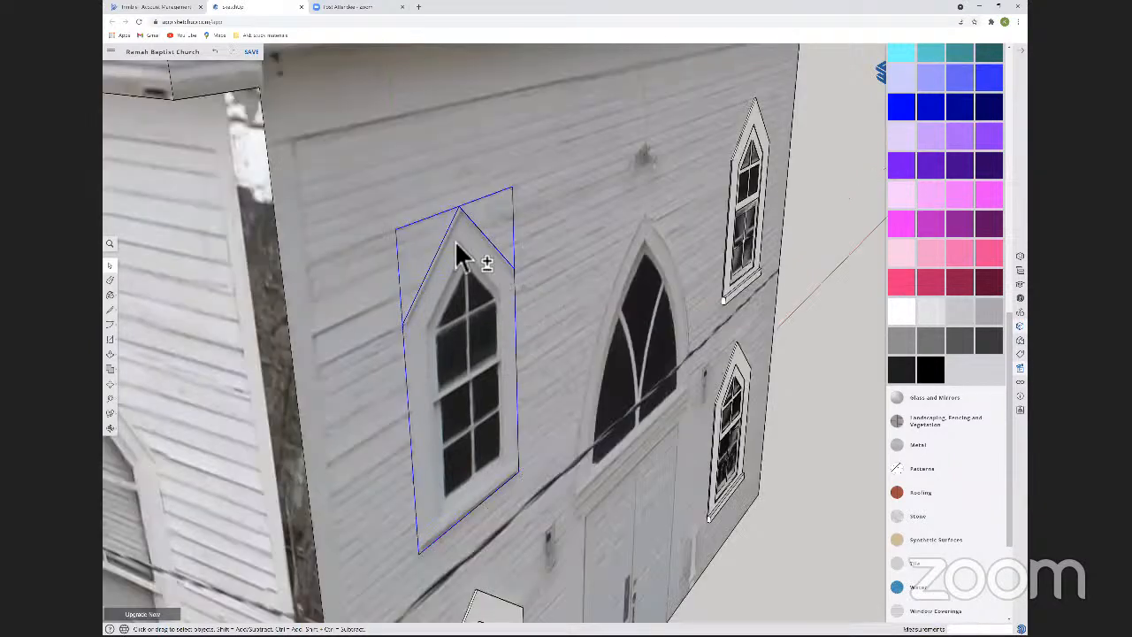
key("Delete")
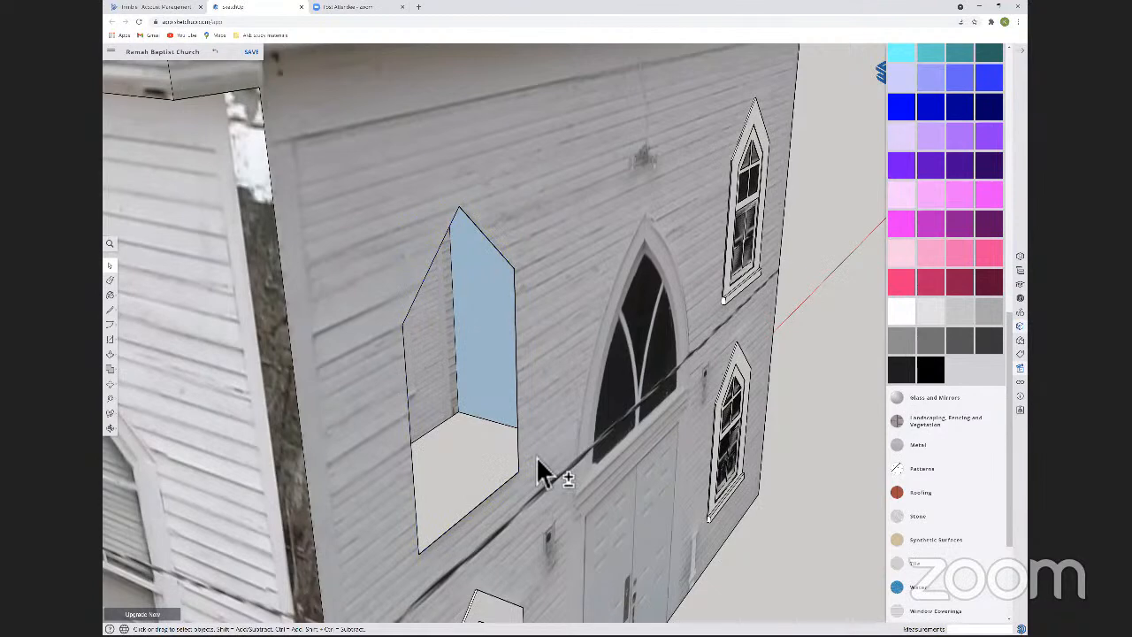
Copy the opening's outline edges across the facade to the sill corners of the upper and lower windows beyond the door.
key("m")
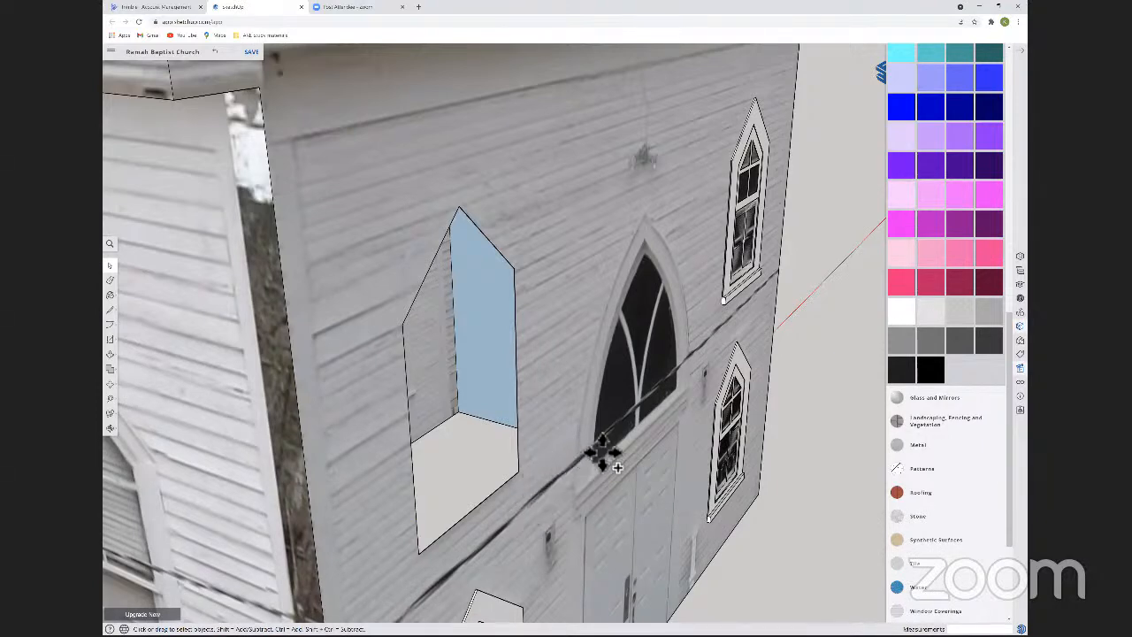
left_click(641, 414)
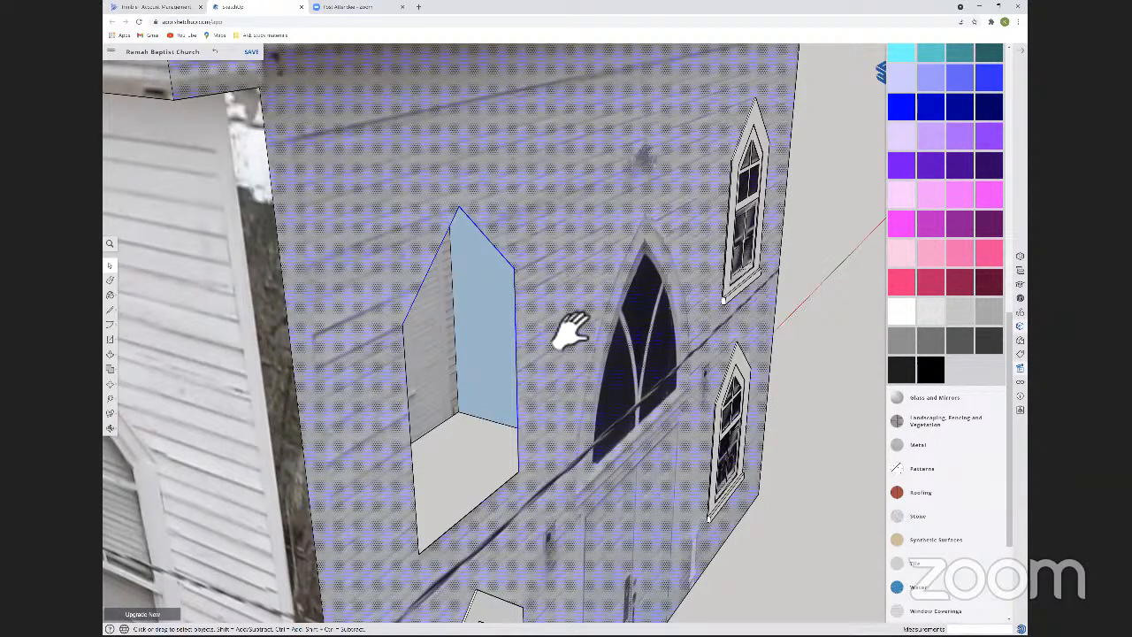
key("ctrl")
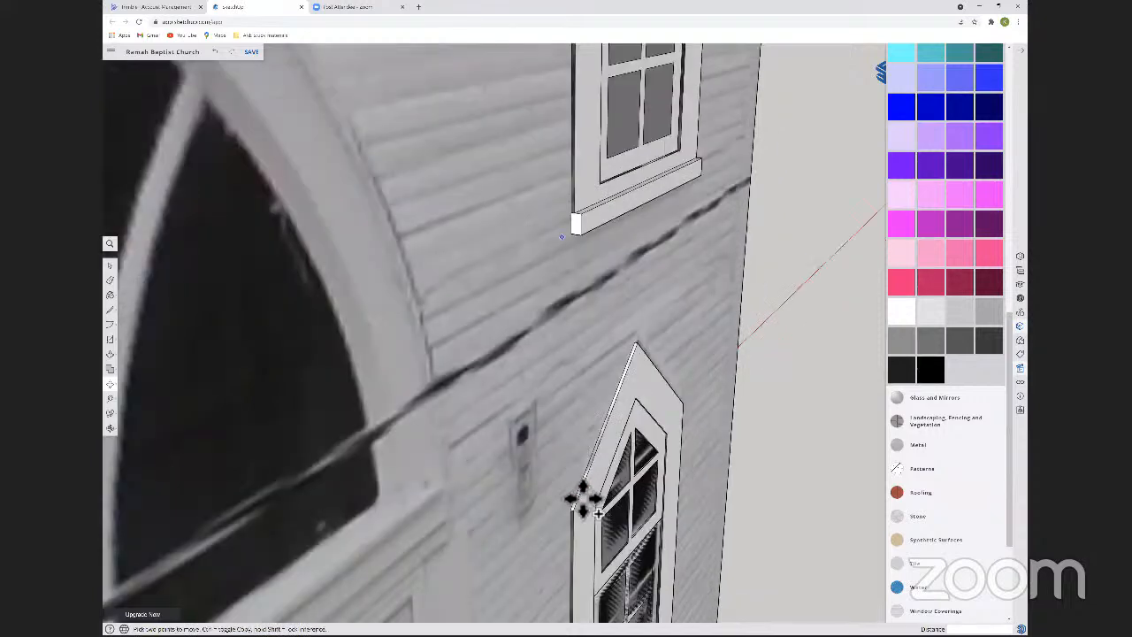
middle_click_drag(581, 499, 530, 185)
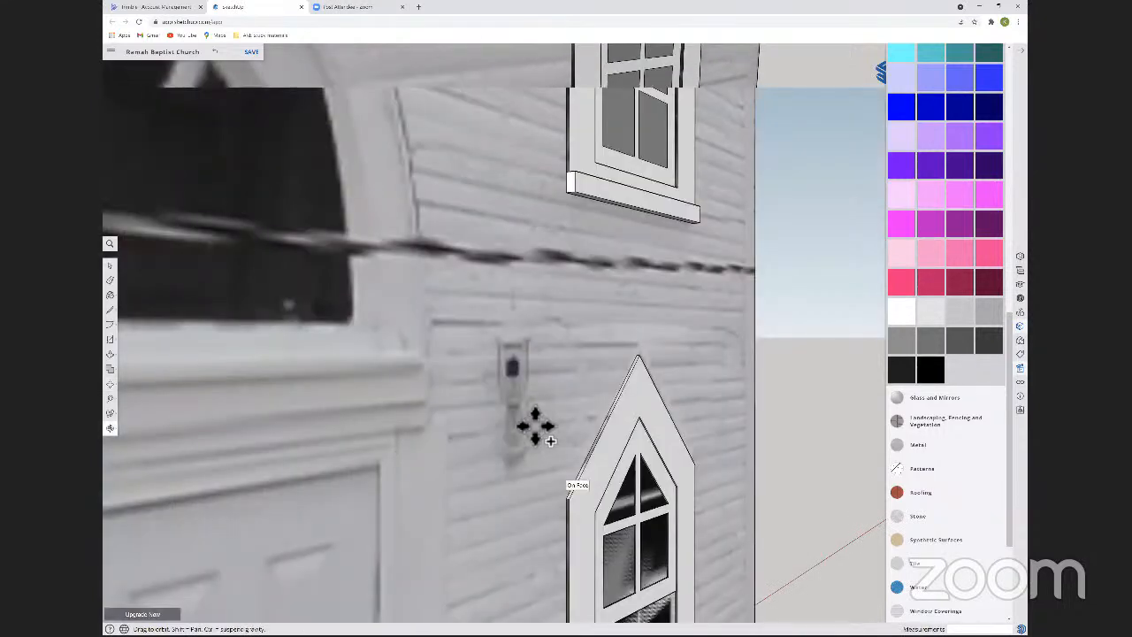
key("Escape")
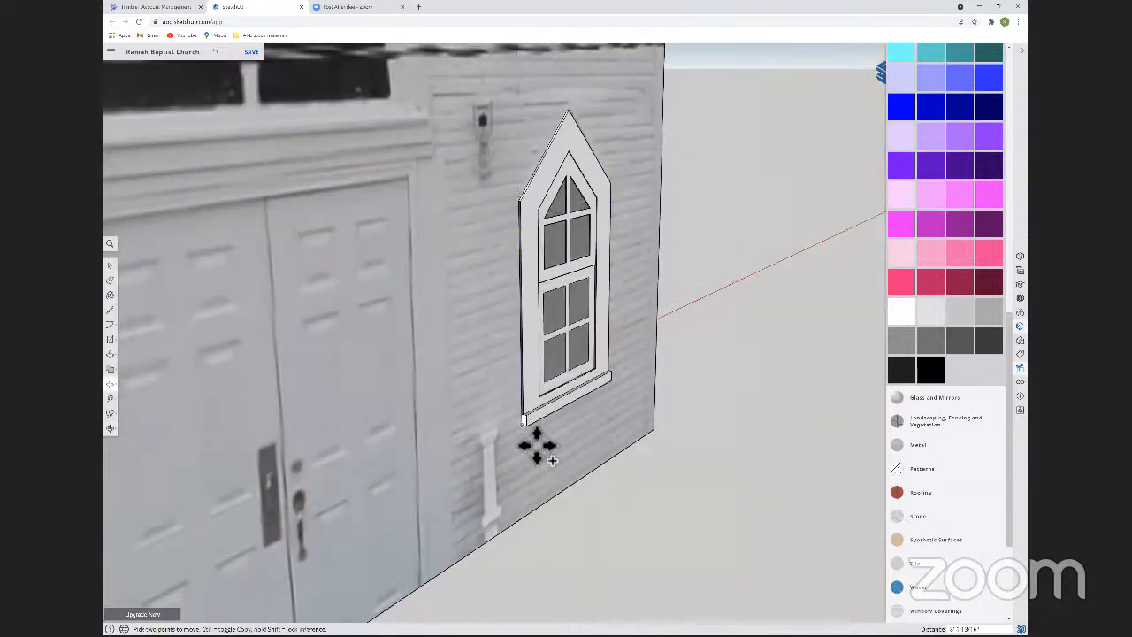
middle_click_drag(411, 476, 734, 343, "shift")
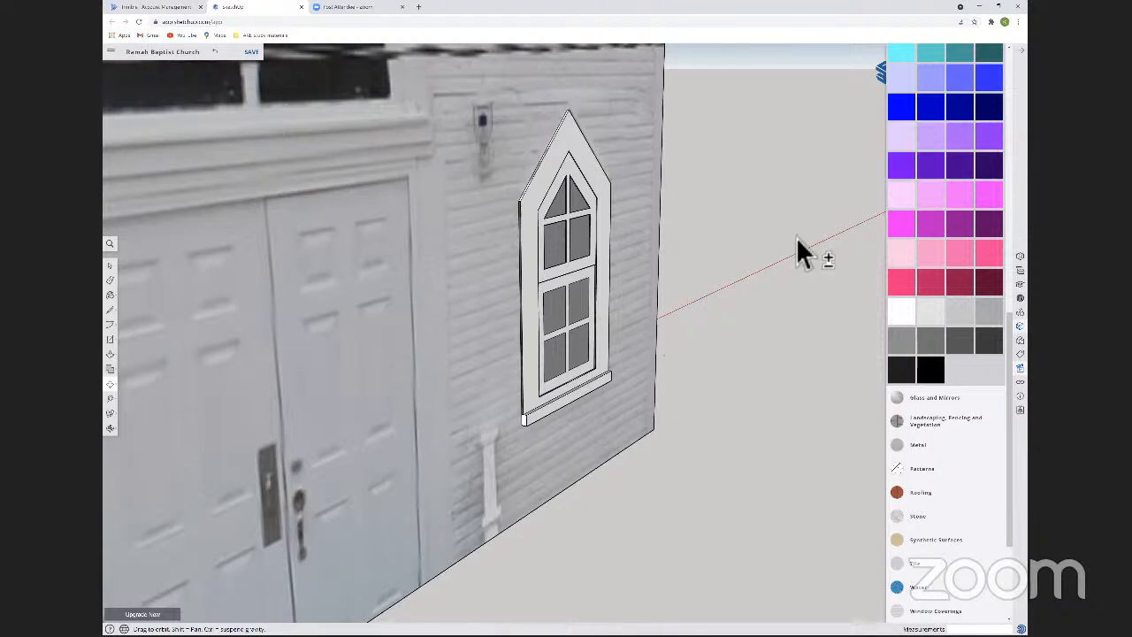
Try moving the front windows 20 away from the facade to expose the openings cut behind them, and undo the move.
middle_click_drag(808, 156, 622, 343, "shift")
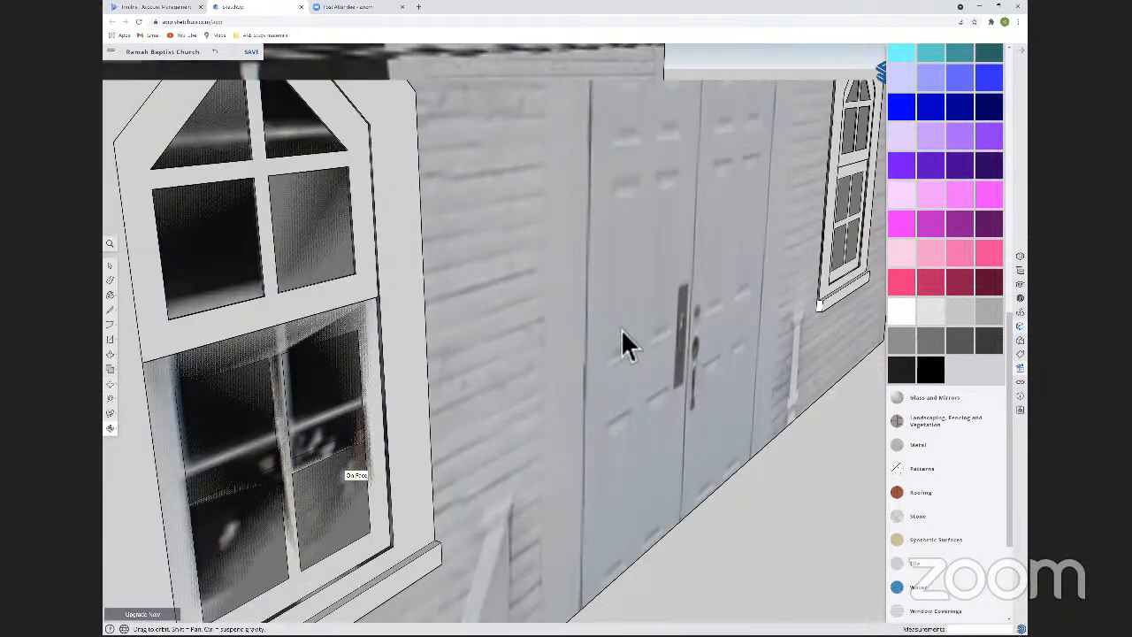
scroll(646, 248, "down", 5)
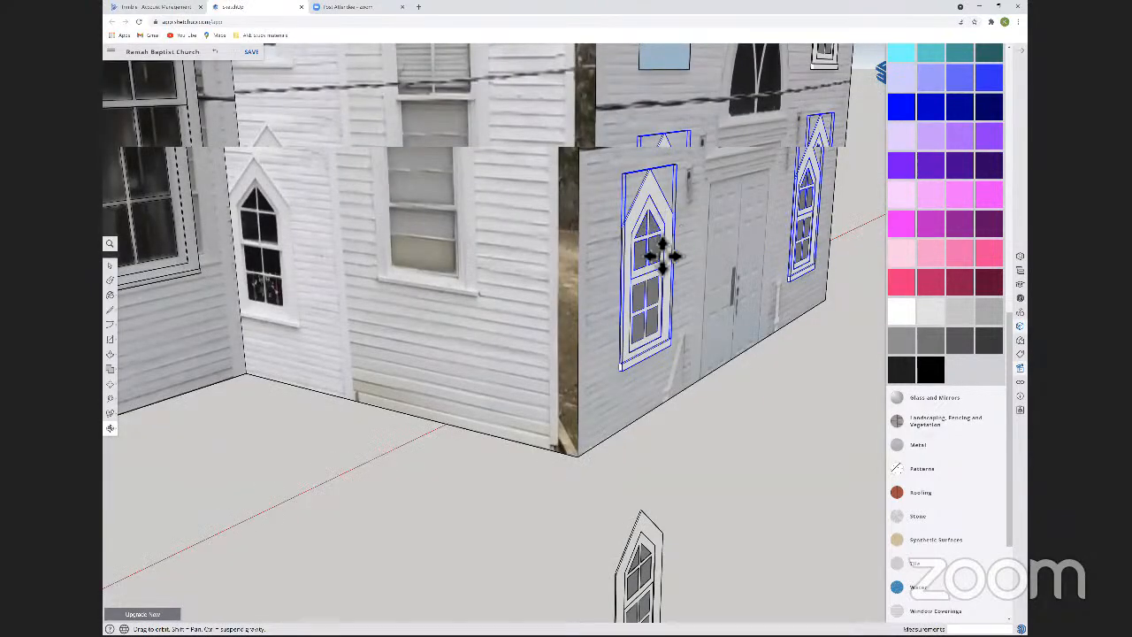
middle_click_drag(663, 255, 435, 453, "shift")
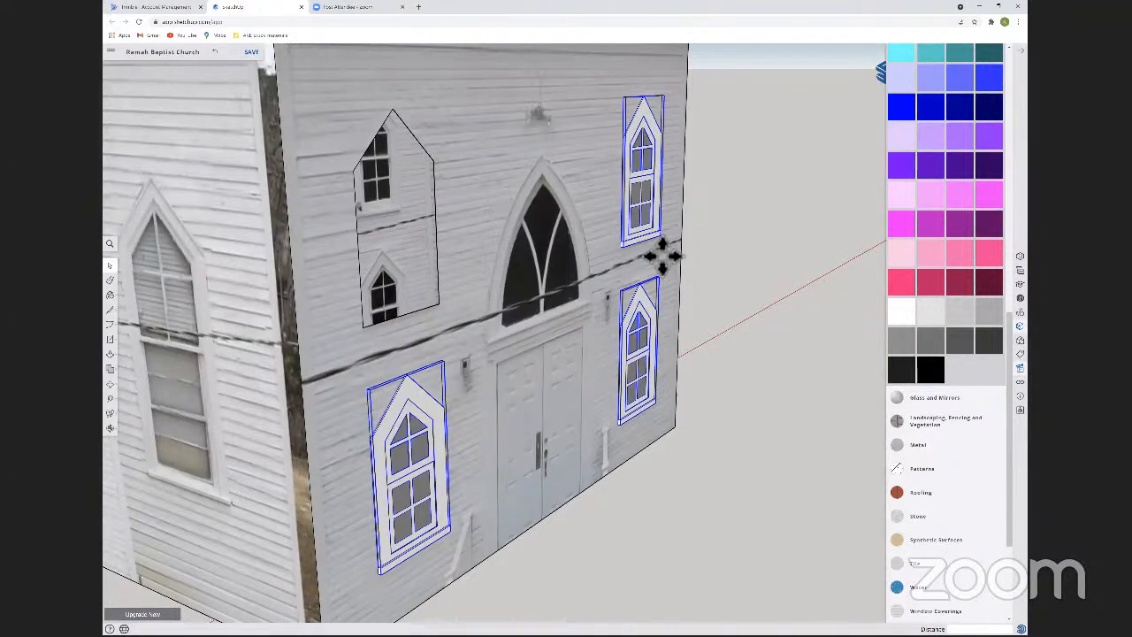
type("20")
key("Return")
middle_click_drag(608, 310, 499, 282)
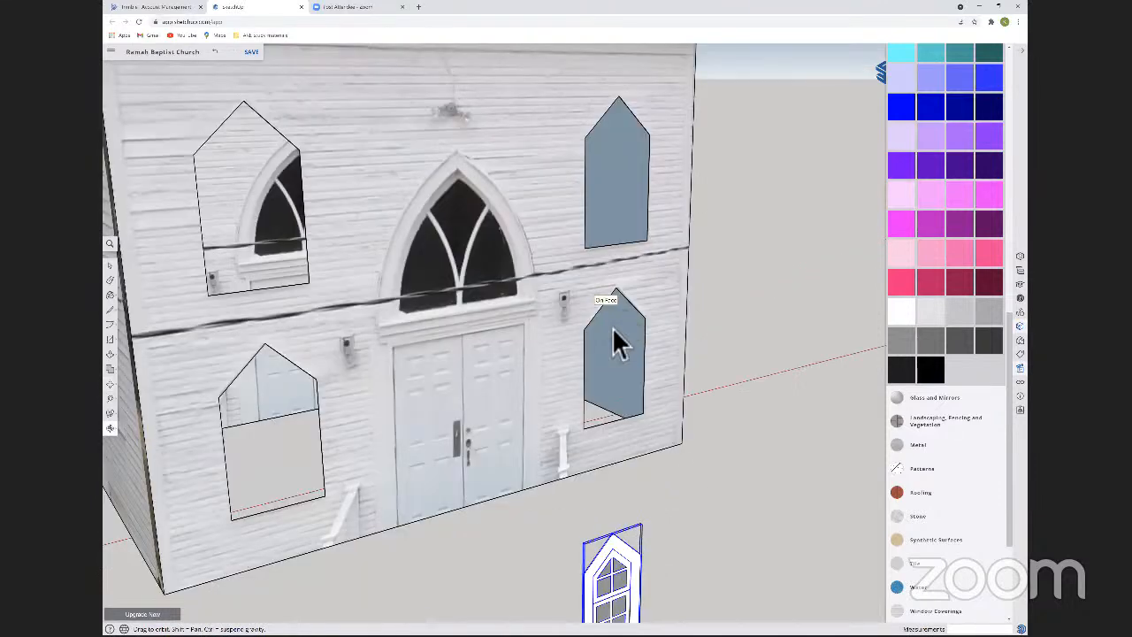
key("m")
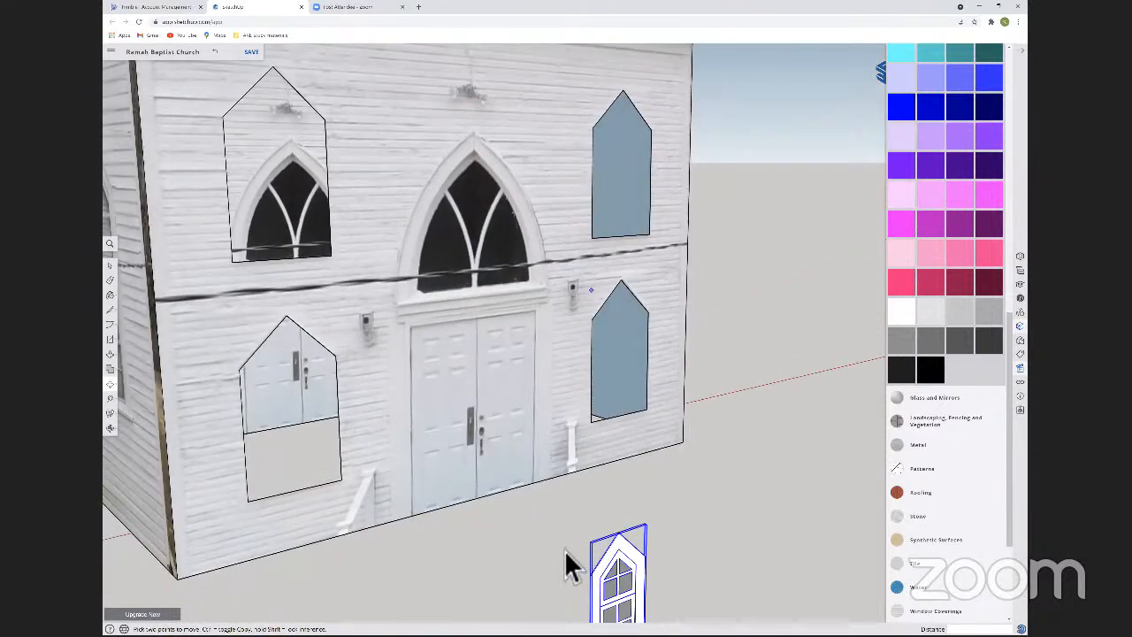
key("ctrl+z")
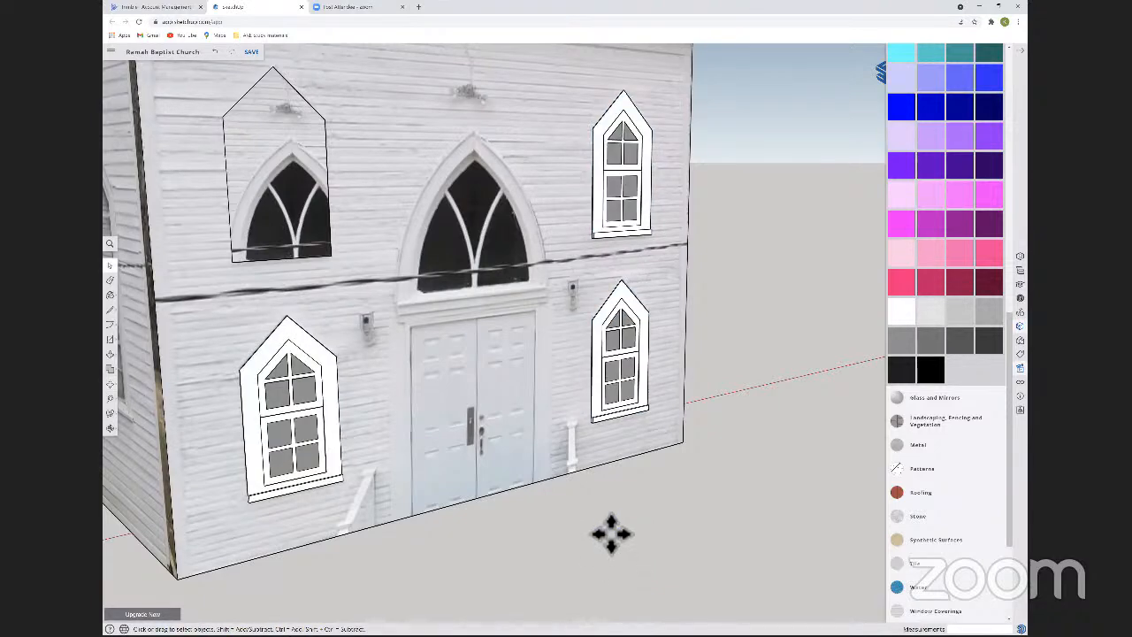
Undo the preceding facade edits back to the version with all four windows in place on the front wall.
scroll(717, 425, "down", 6)
middle_click_drag(718, 425, 491, 405)
key("ctrl+z")
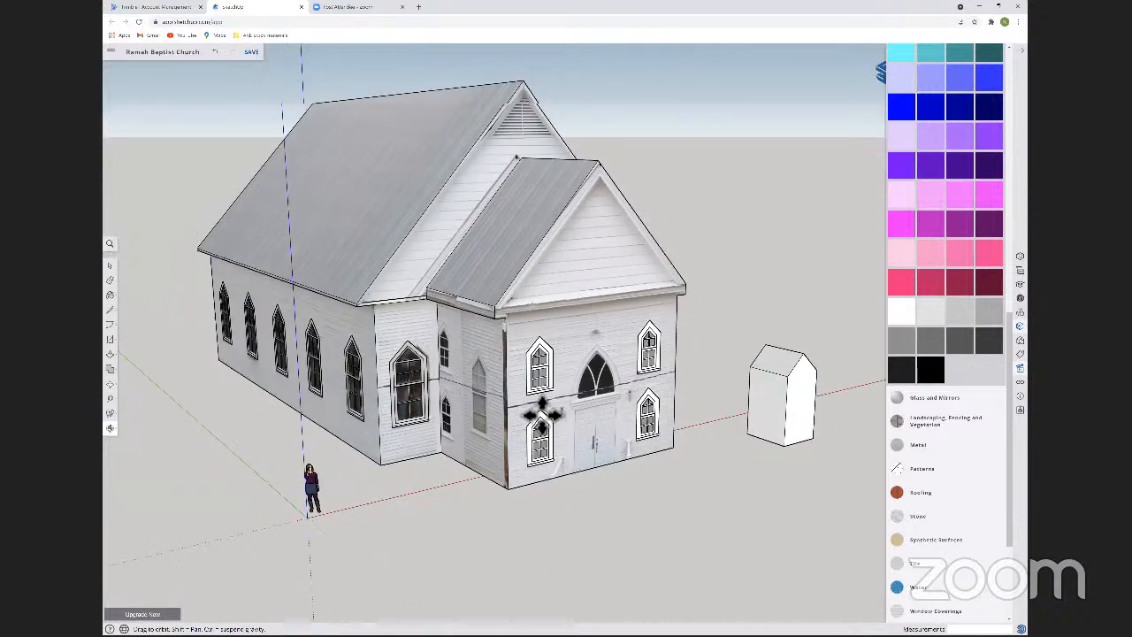
Try tracing the left leaf of the front double door with a rectangle about 7'5" by 2'11", select its face, and undo it.
key("space")
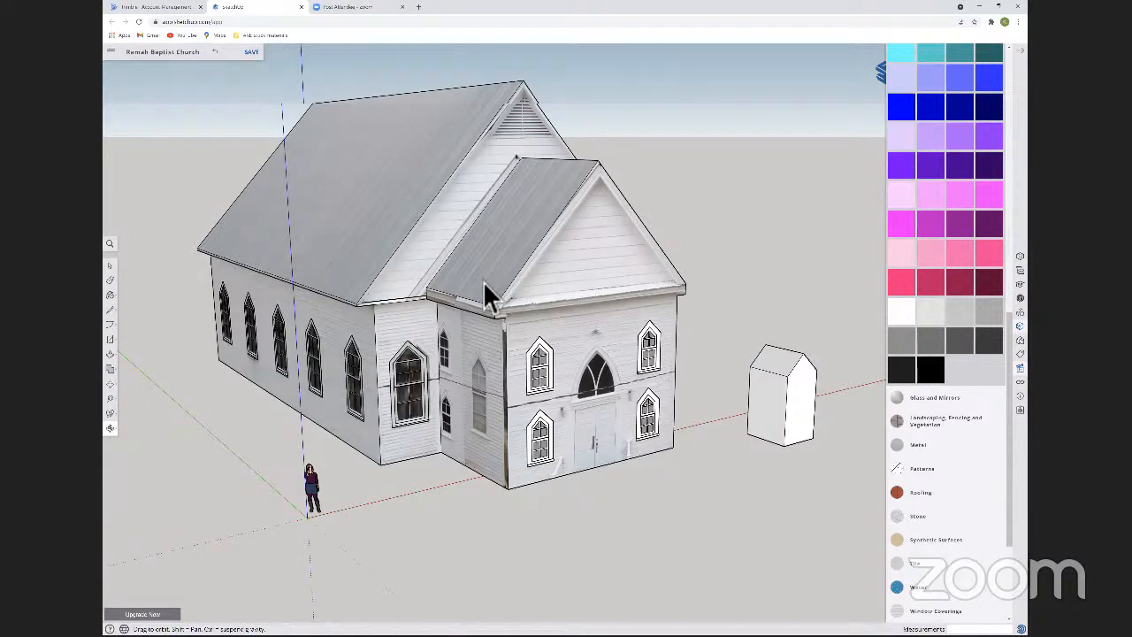
key("m")
scroll(501, 363, "up", 5)
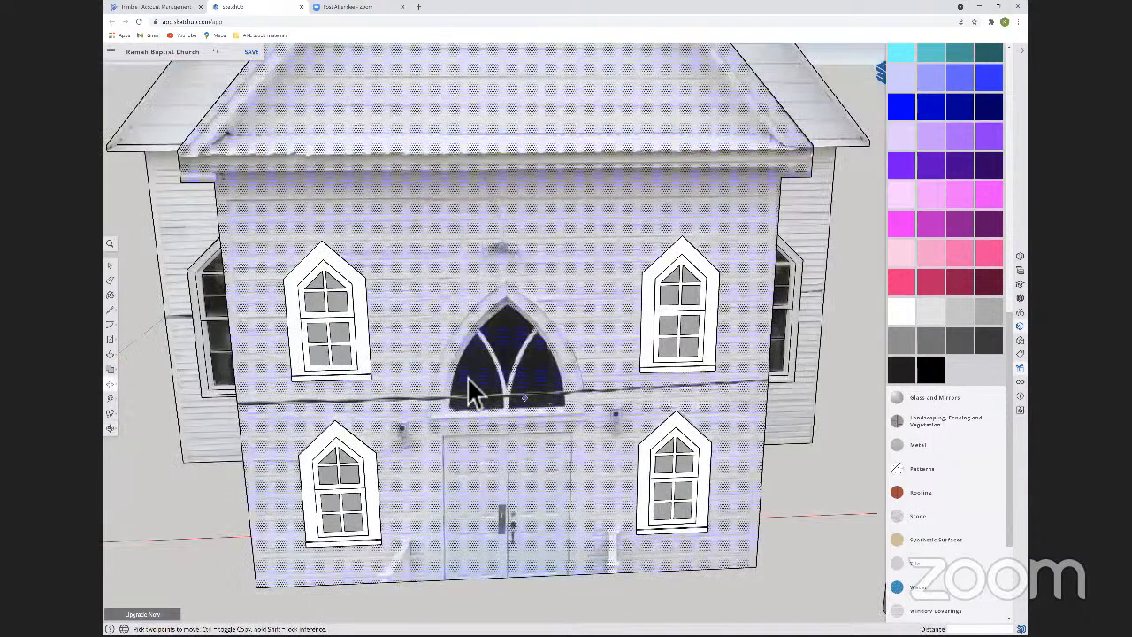
key("space")
mouse_move(455, 389)
middle_mouse_down()
mouse_move(460, 422)
mouse_move(513, 504)
mouse_move(440, 381)
middle_mouse_up()
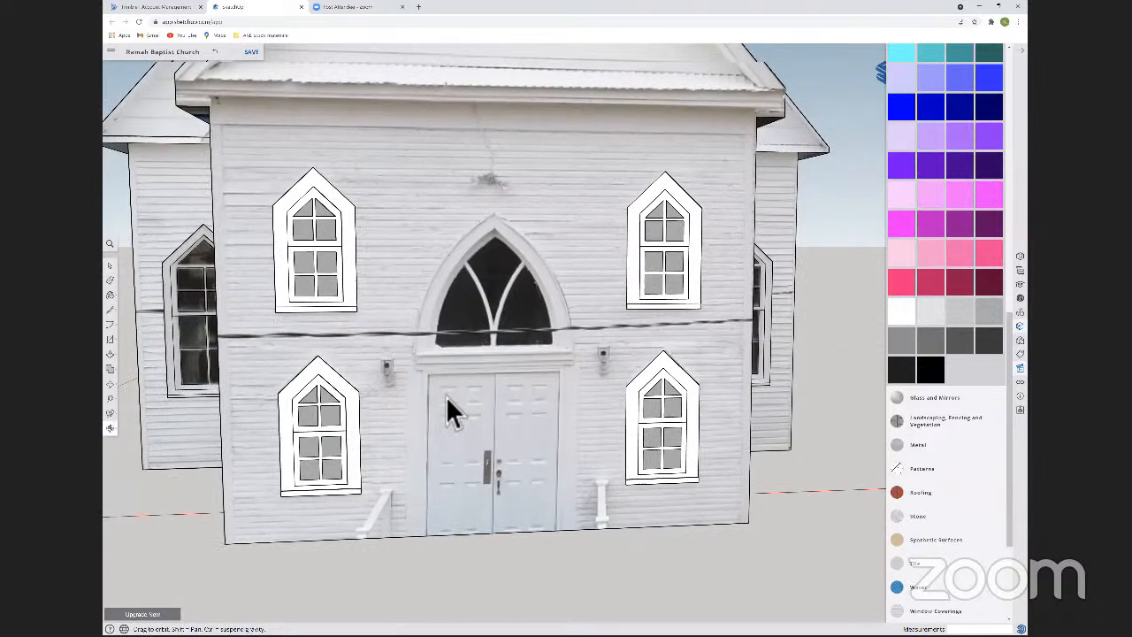
scroll(445, 396, "up", 5)
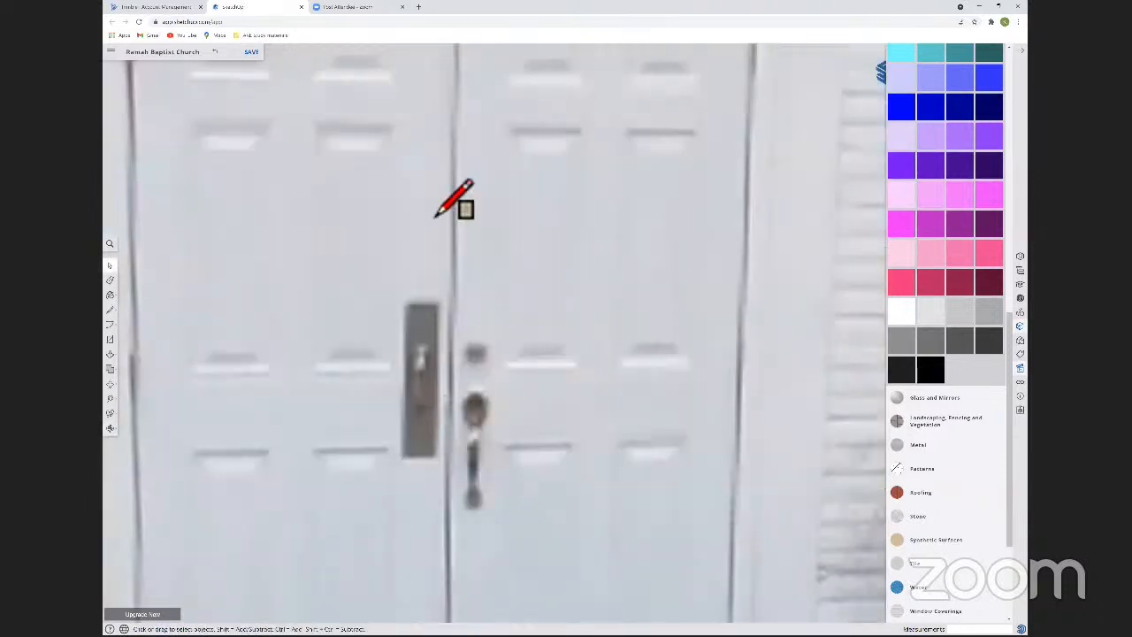
scroll(453, 196, "down", 3)
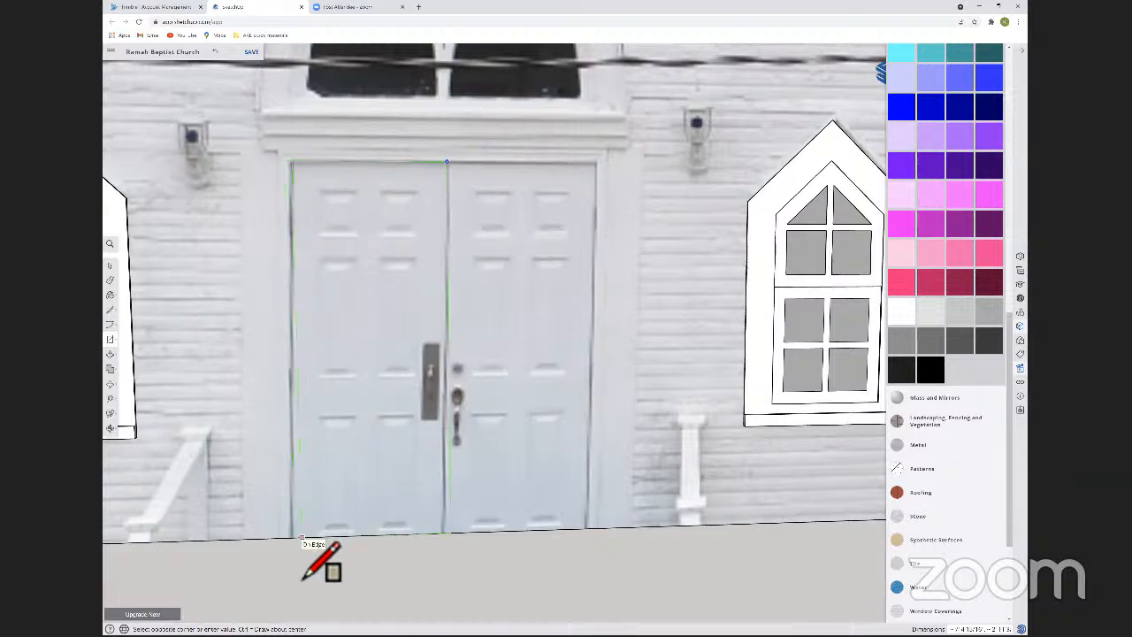
left_click(324, 530)
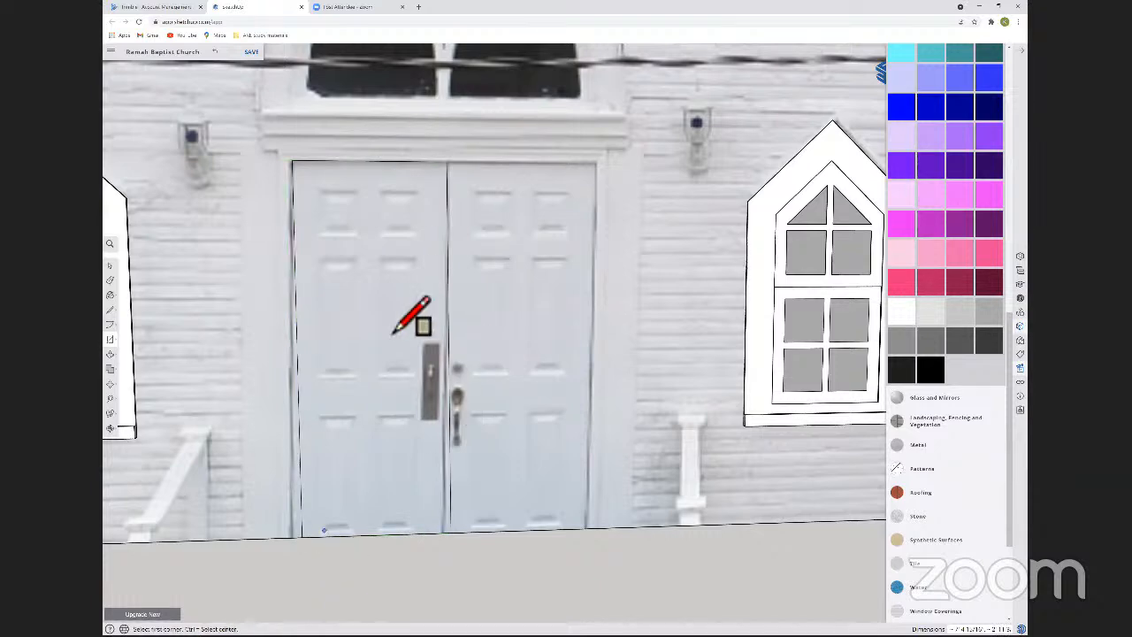
key("space")
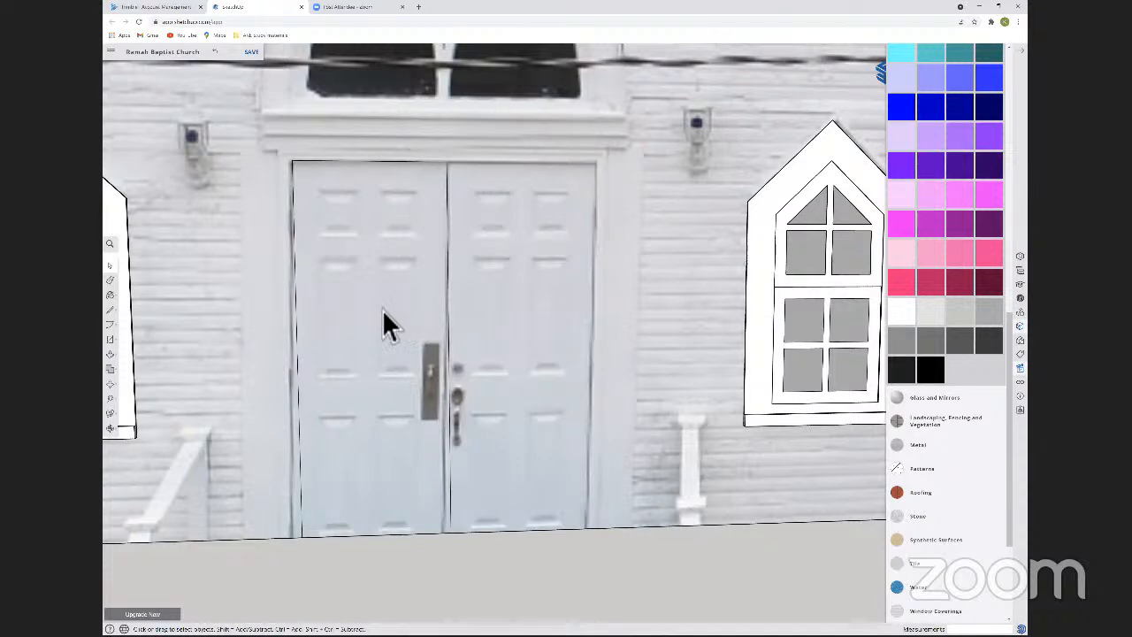
left_click(329, 212)
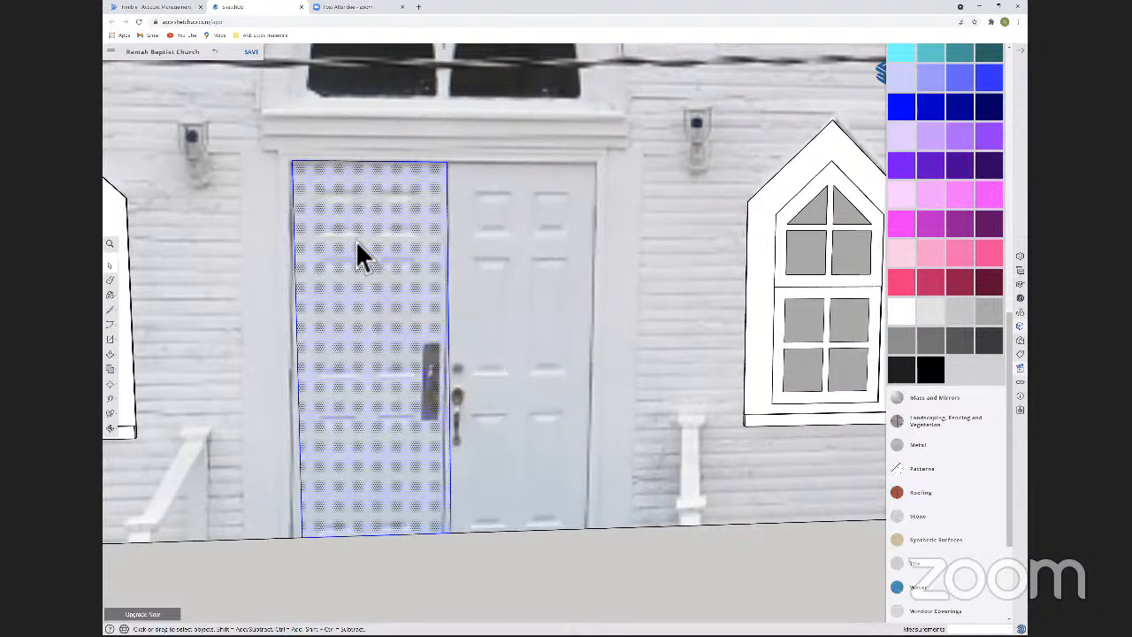
key("r")
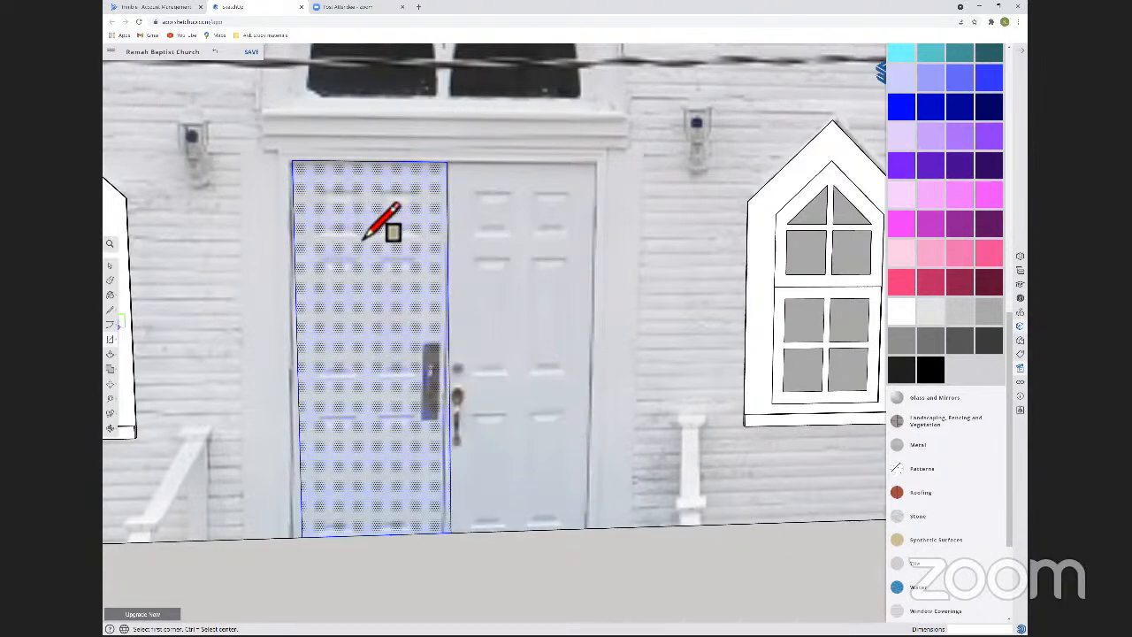
key("ctrl+z")
Try outlining the upper-left panel of the left door leaf with a square of about 10 inches, and undo it.
scroll(362, 239, "up", 3)
left_click(369, 248)
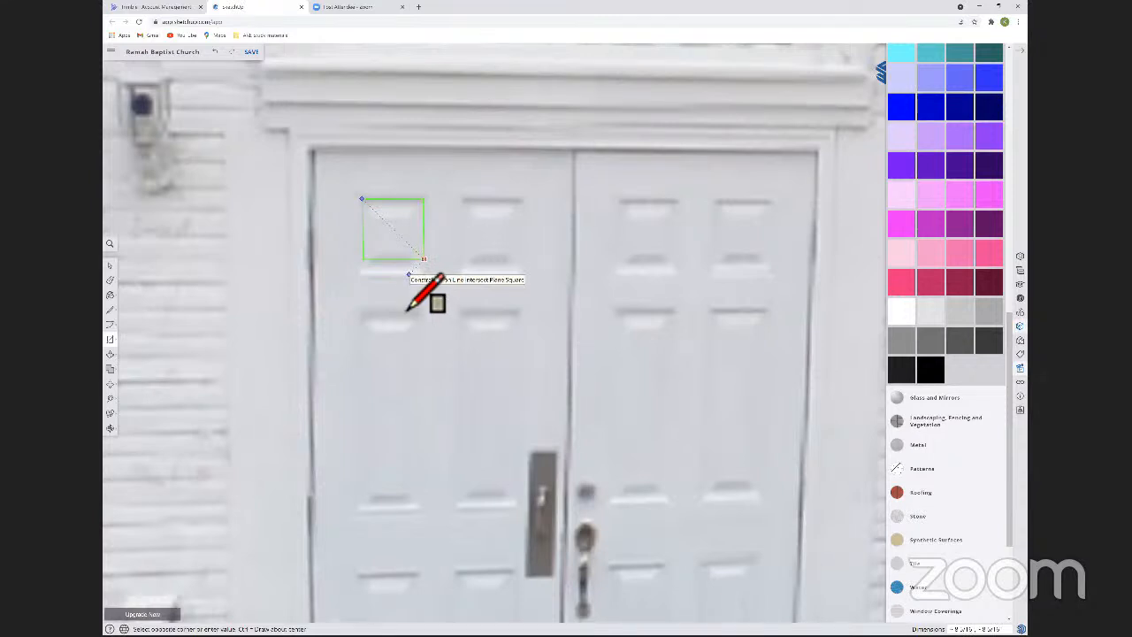
middle_click_drag(401, 309, 407, 306)
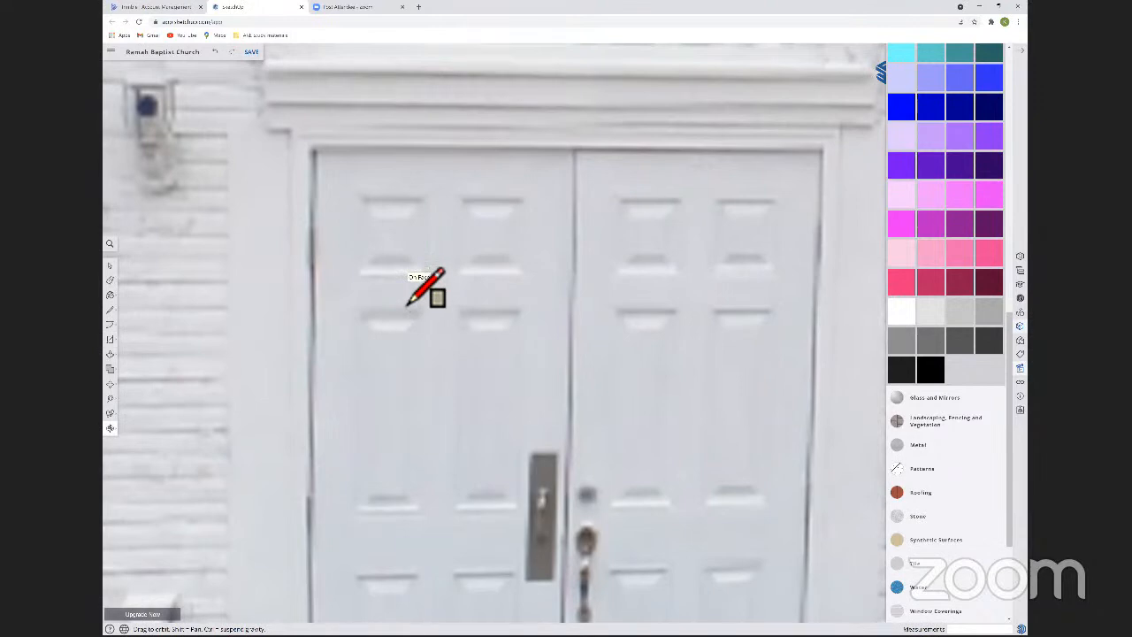
scroll(407, 306, "down", 3)
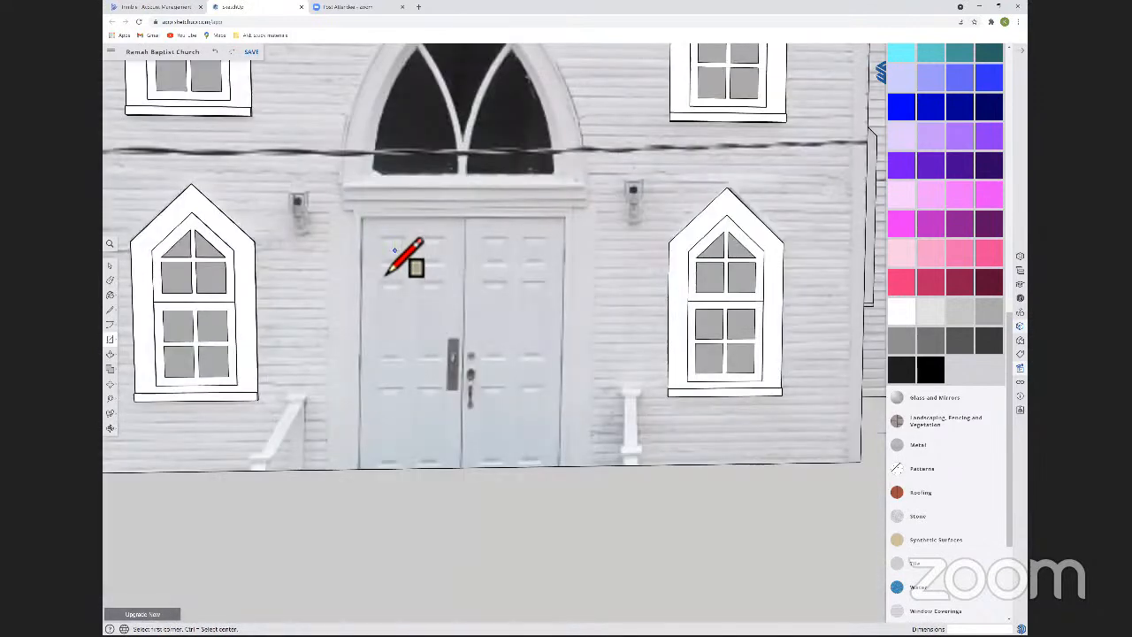
left_click(384, 273)
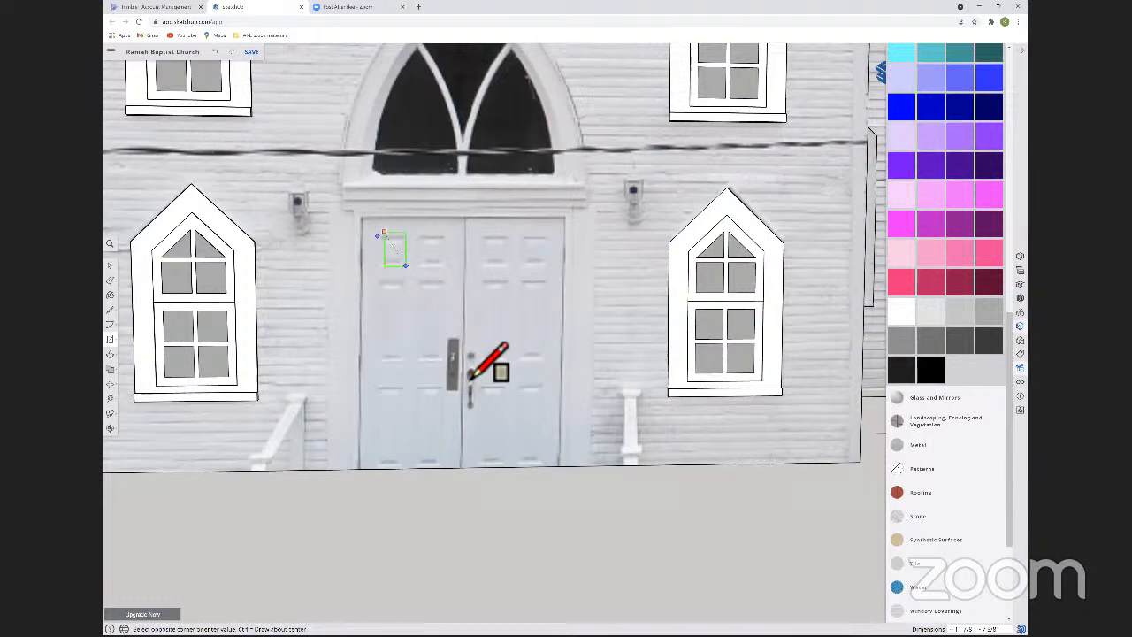
left_click(409, 313)
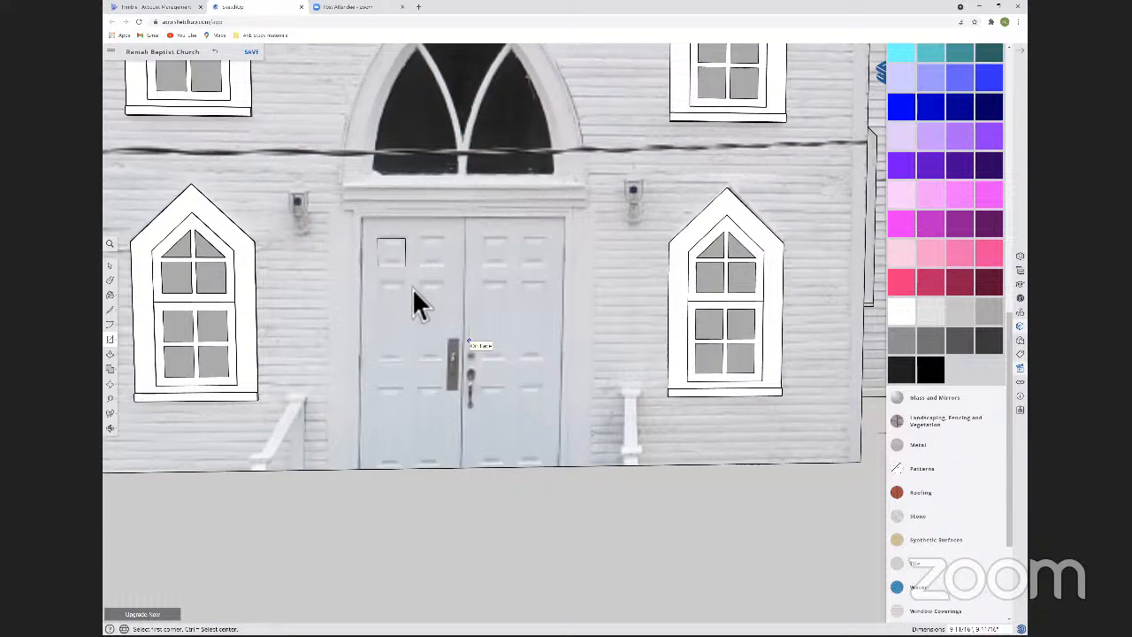
key("ctrl+z")
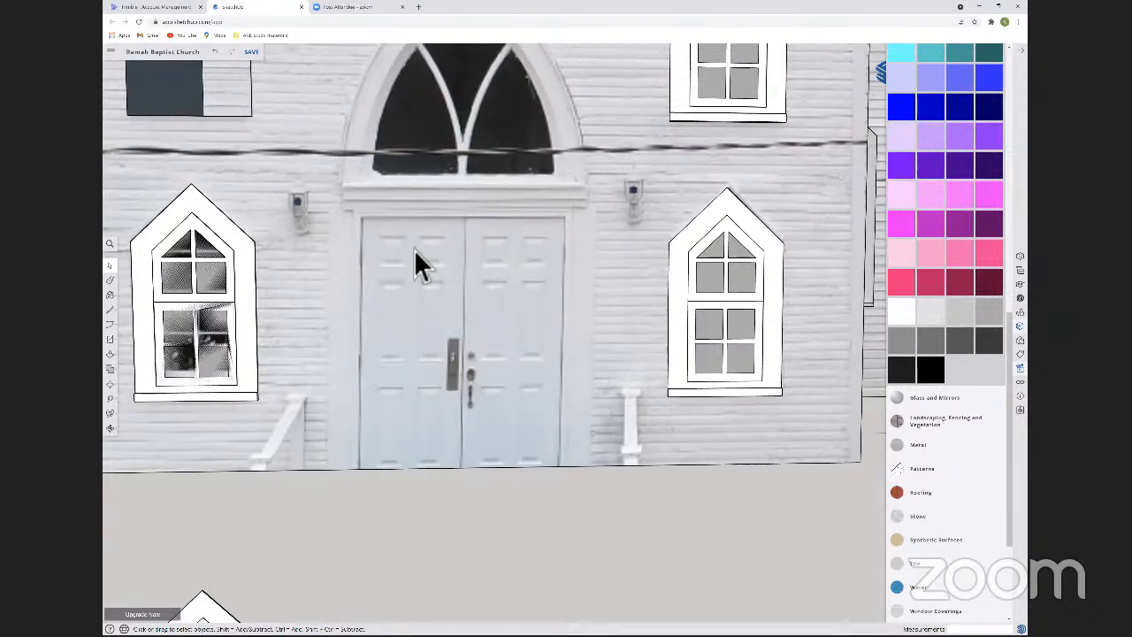
Draw a rectangle about 12 by 10 inches around the upper-left raised panel of the left door leaf.
key("r")
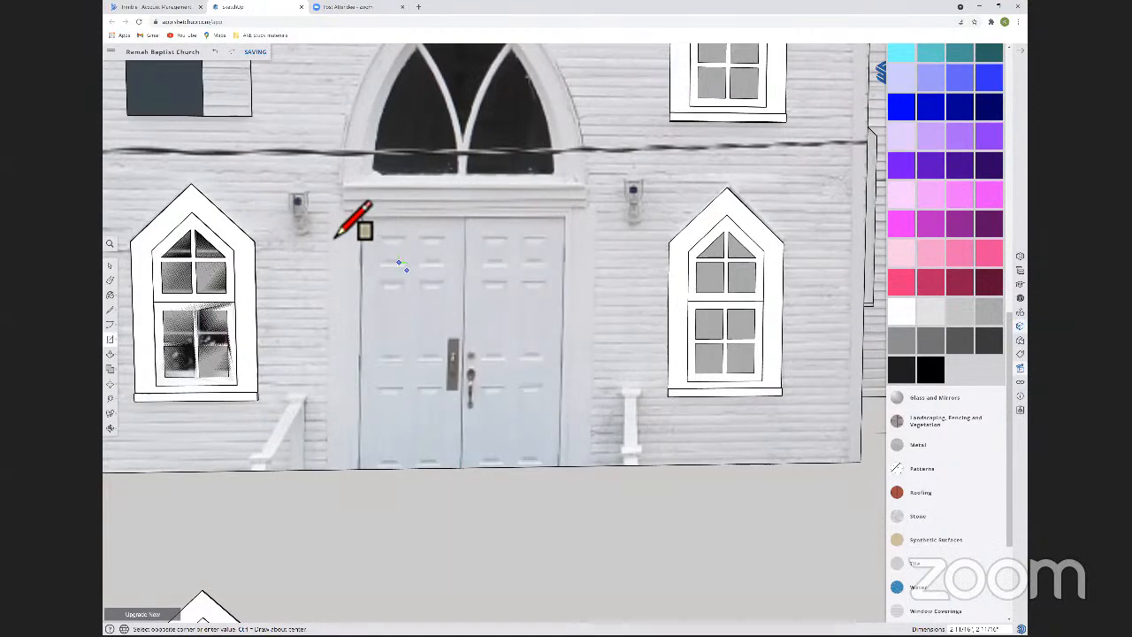
scroll(336, 234, "up", 5)
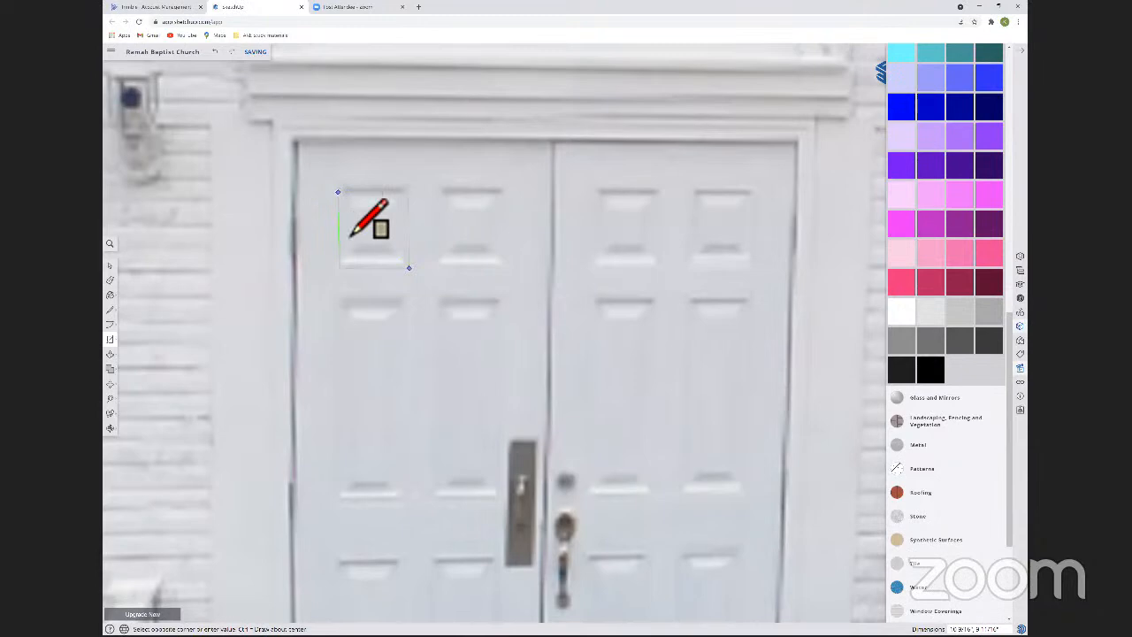
left_click(338, 183)
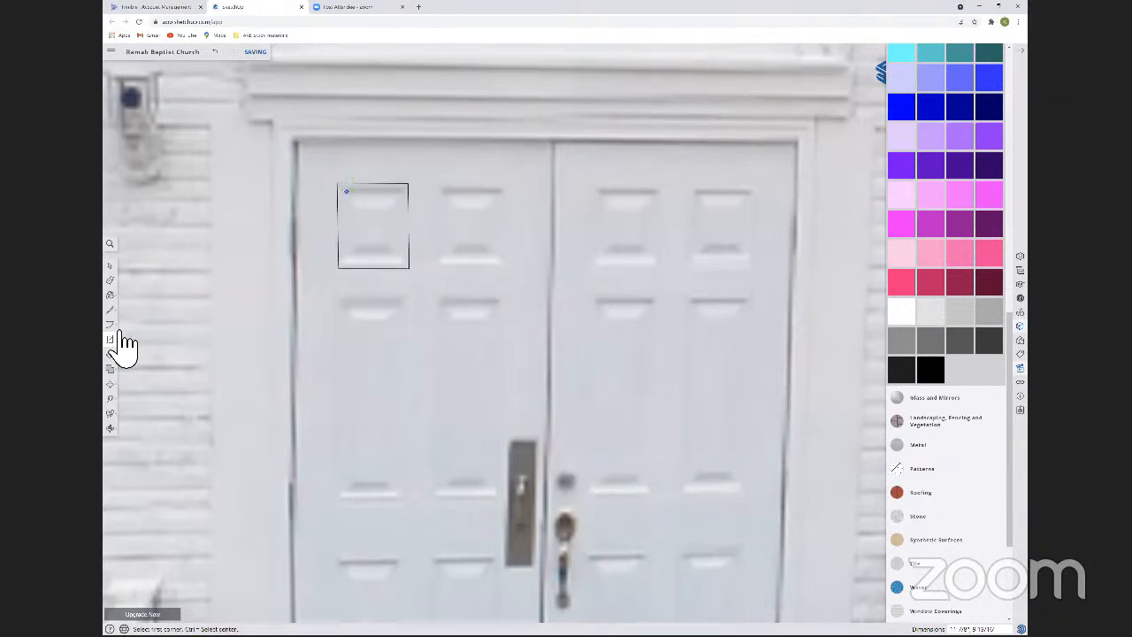
key("space")
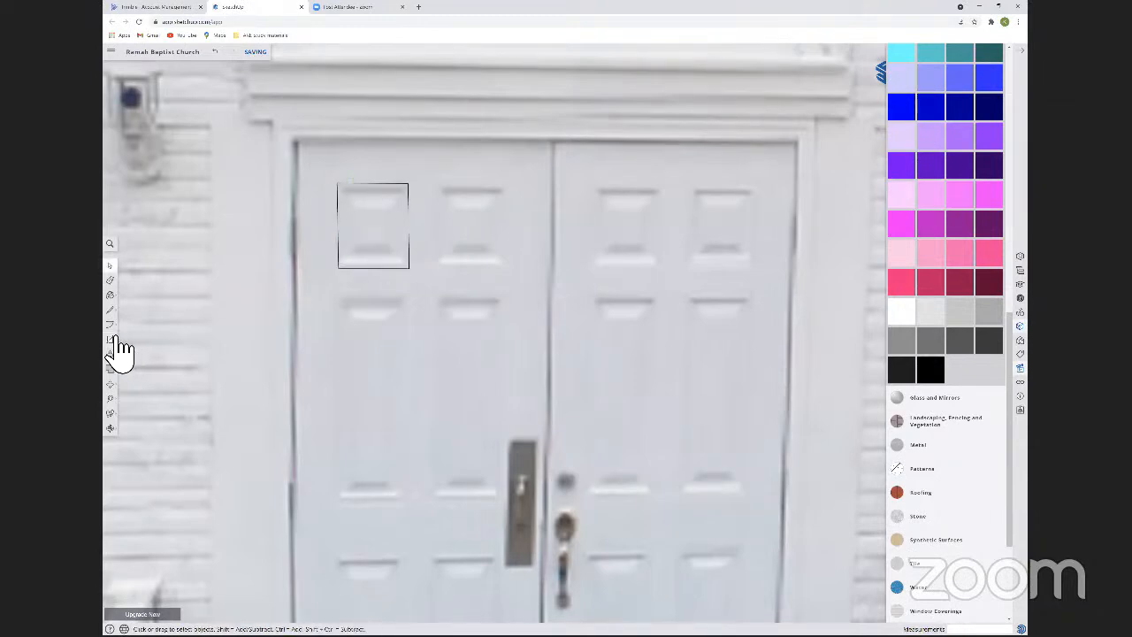
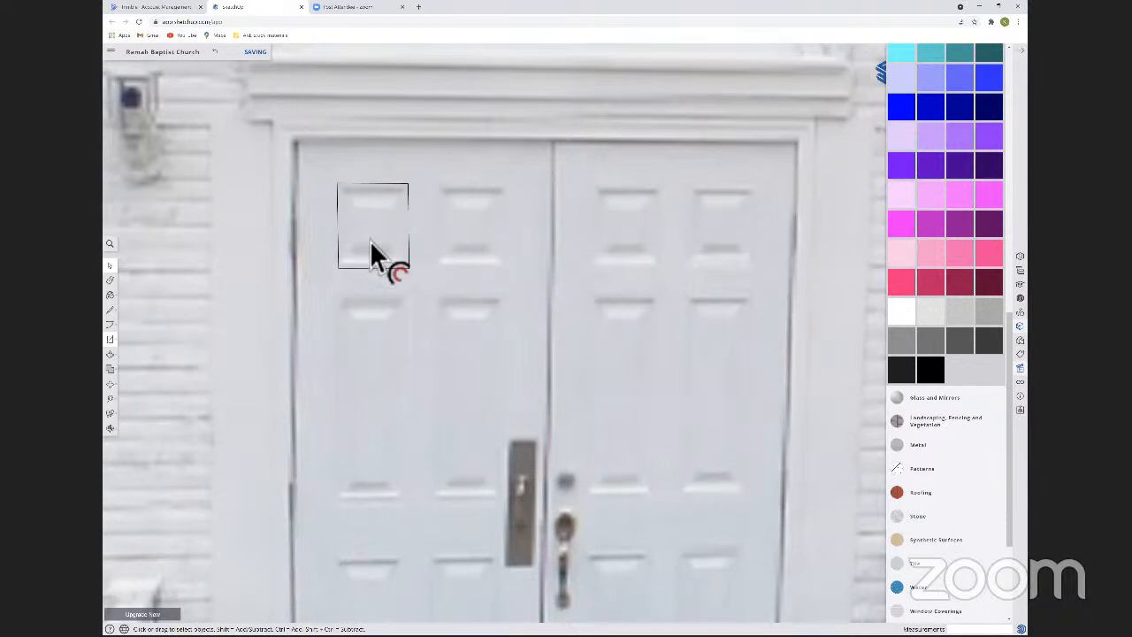
Offset the upper-left door panel's outline inward repeatedly to form nested rectangles, with the innermost ring about 1 1/2 inches wide.
key("p")
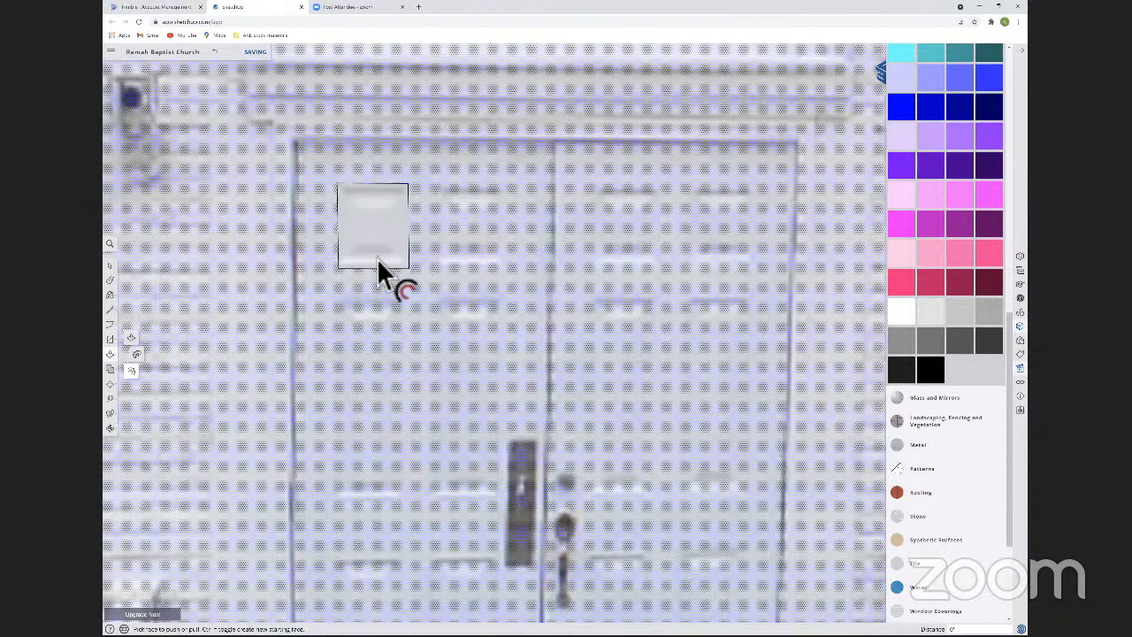
key("f")
left_click(376, 258)
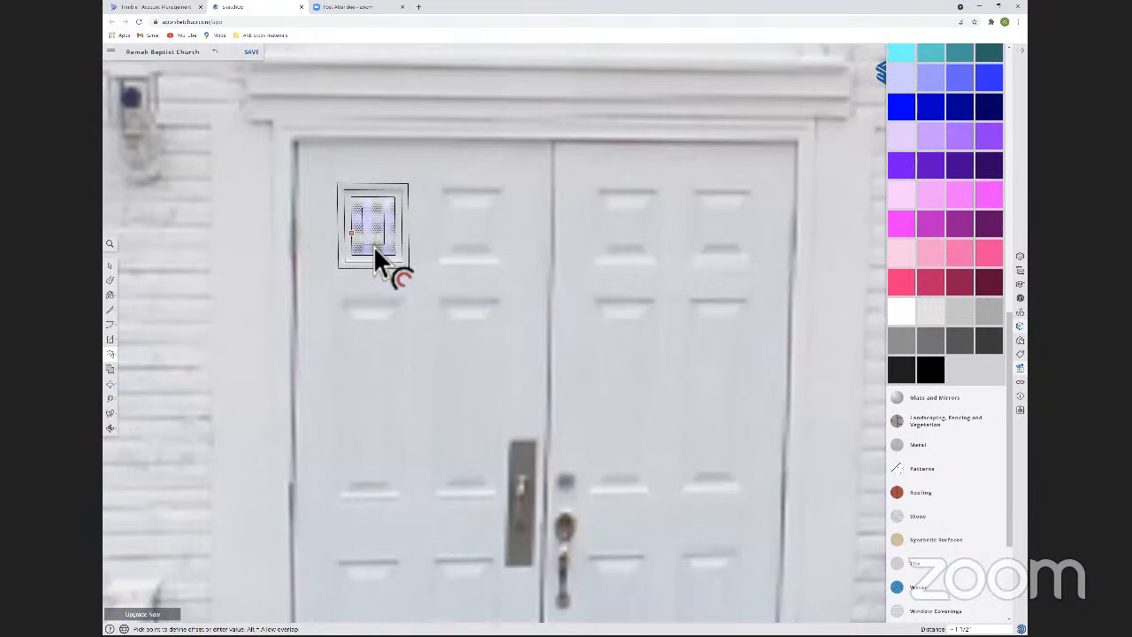
left_click(371, 244)
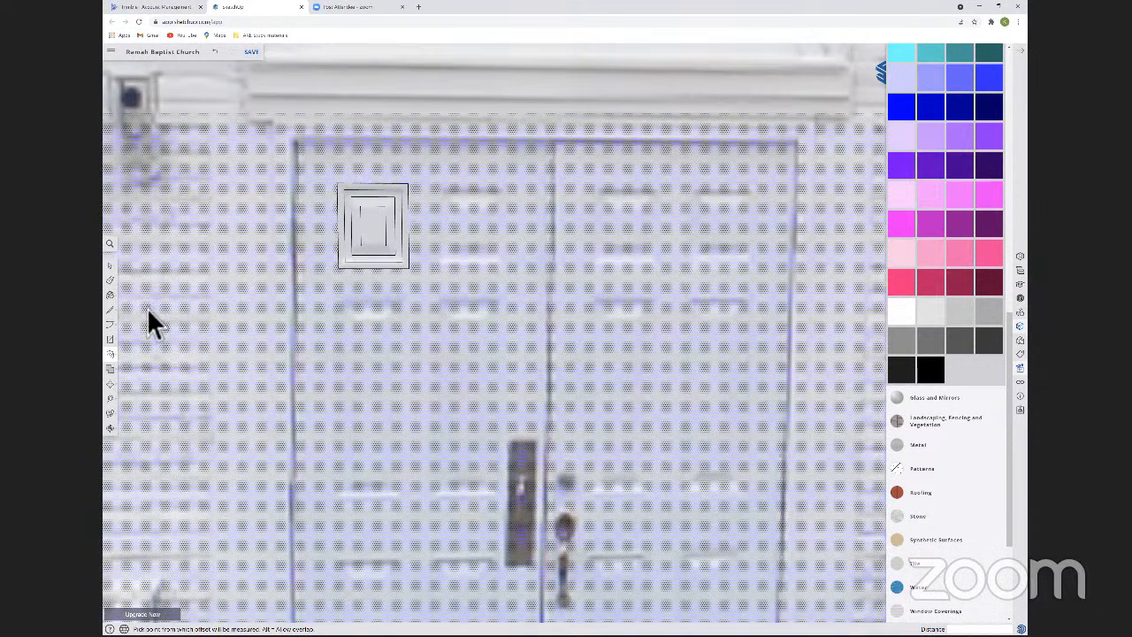
key("space")
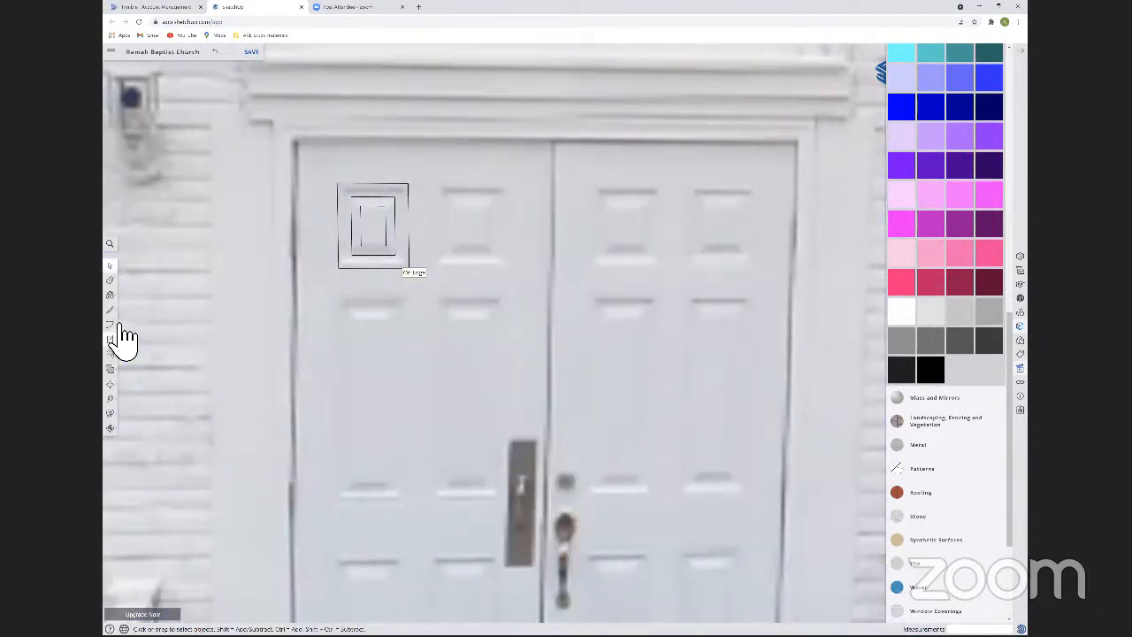
left_click(114, 356)
Draw diagonal lines joining the corners of the nested rectangles to form the panel's mitred bevels.
key("l")
key("f")
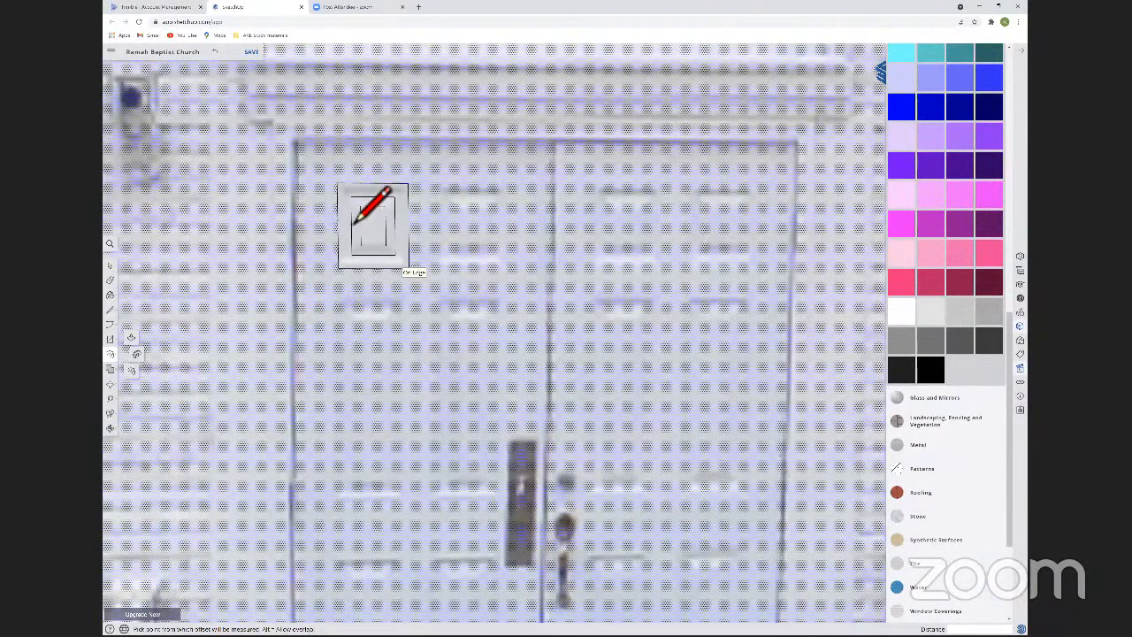
key("space")
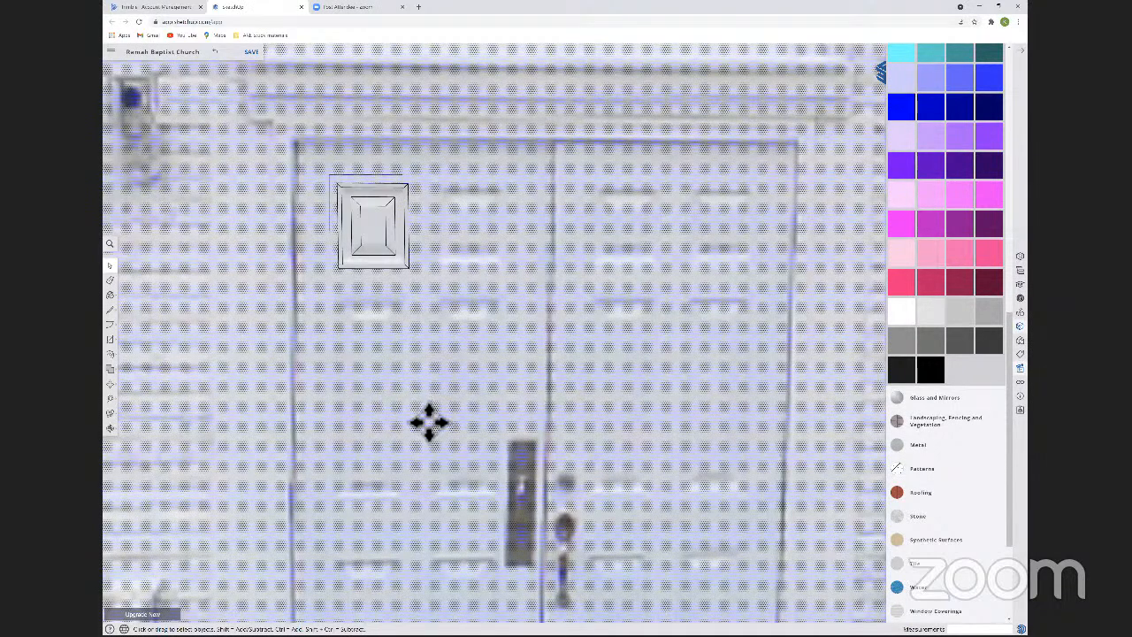
Try moving the bevelled panel down onto the long panel below it, and undo it.
left_click(445, 353)
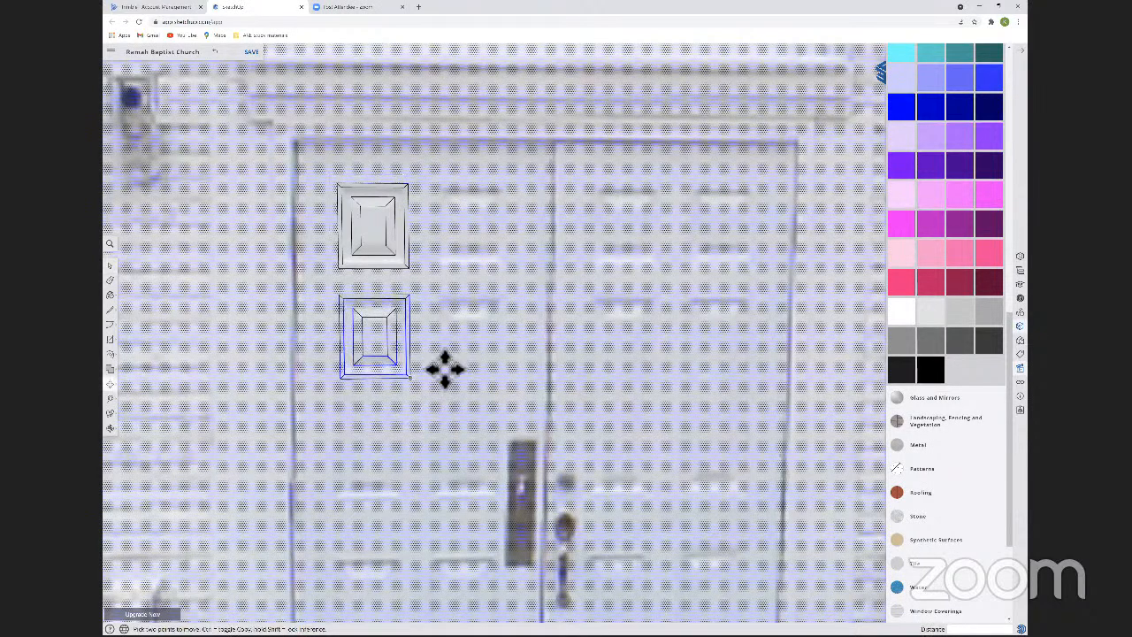
left_click(445, 369)
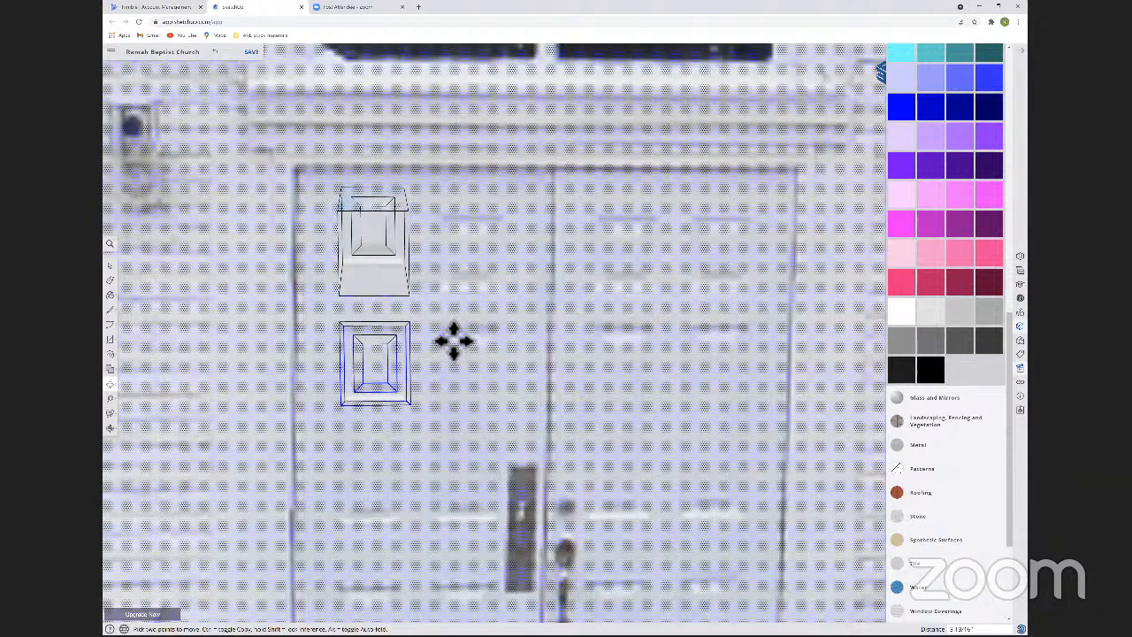
key("ctrl")
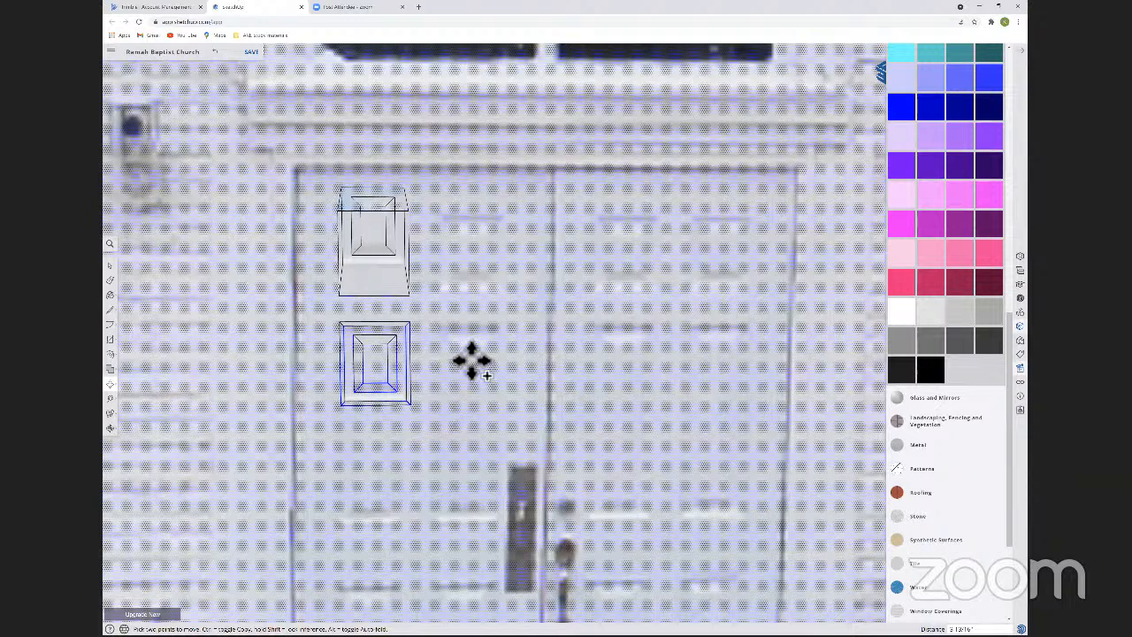
key("ctrl")
key("ctrl+z")
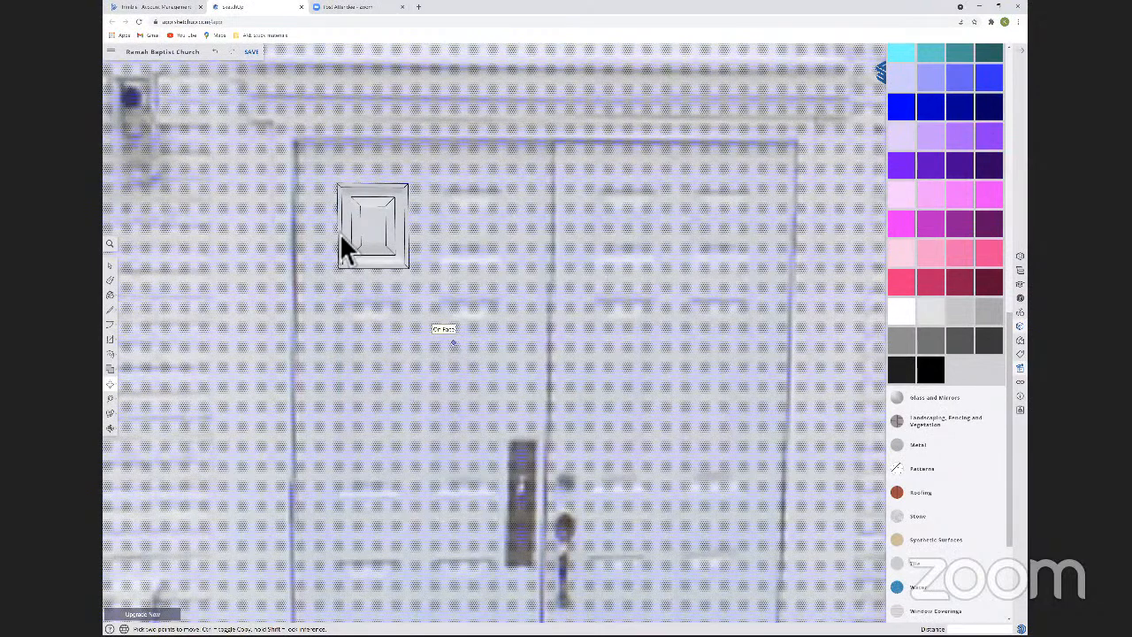
Copy the bevelled panel straight down below the original and stretch the copy to the length of the long middle panel.
key("space")
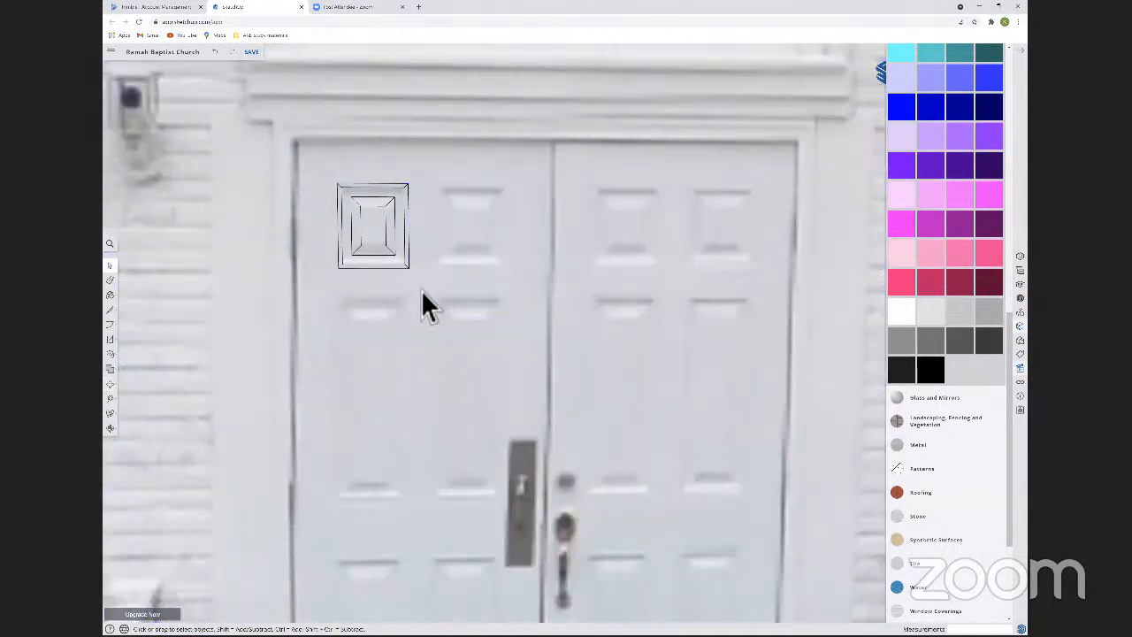
left_click(421, 289)
key("m")
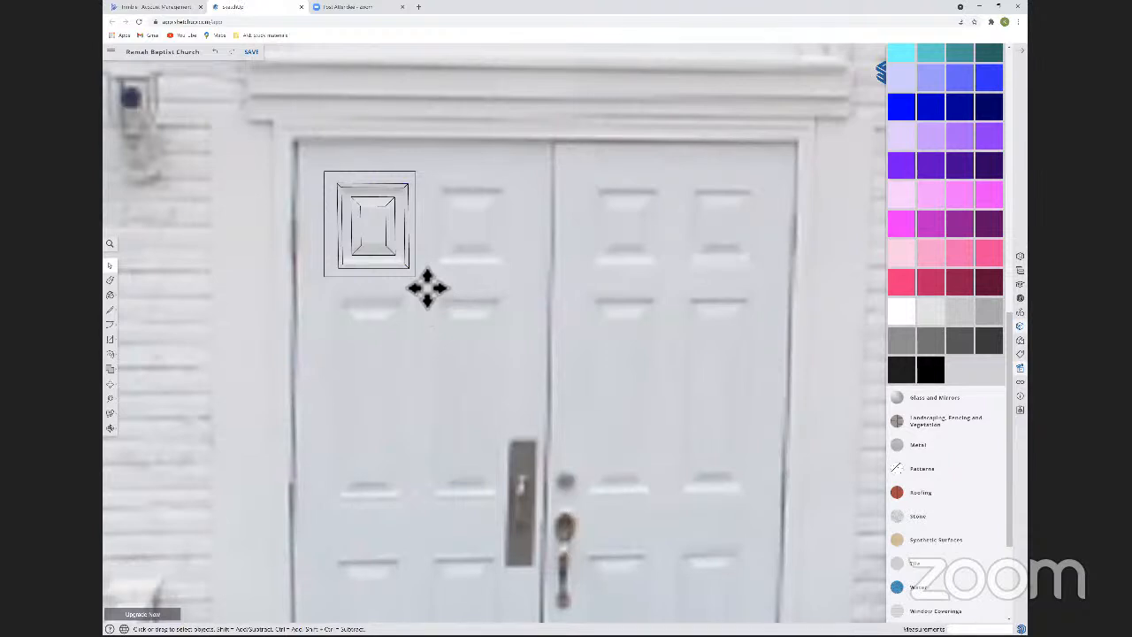
key("ctrl")
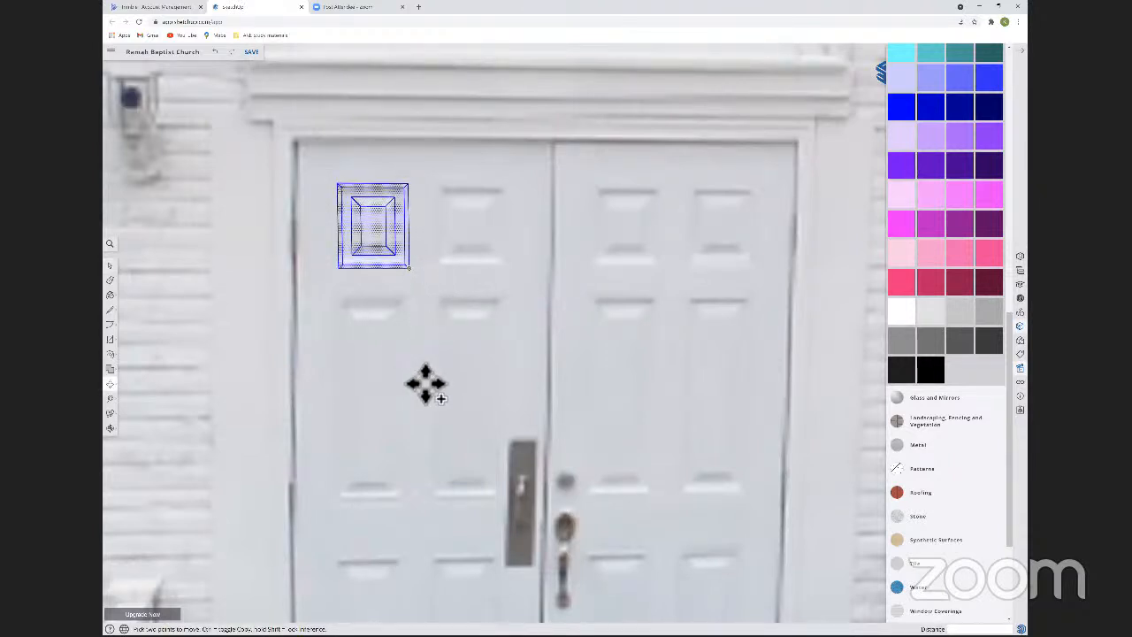
left_click(425, 434)
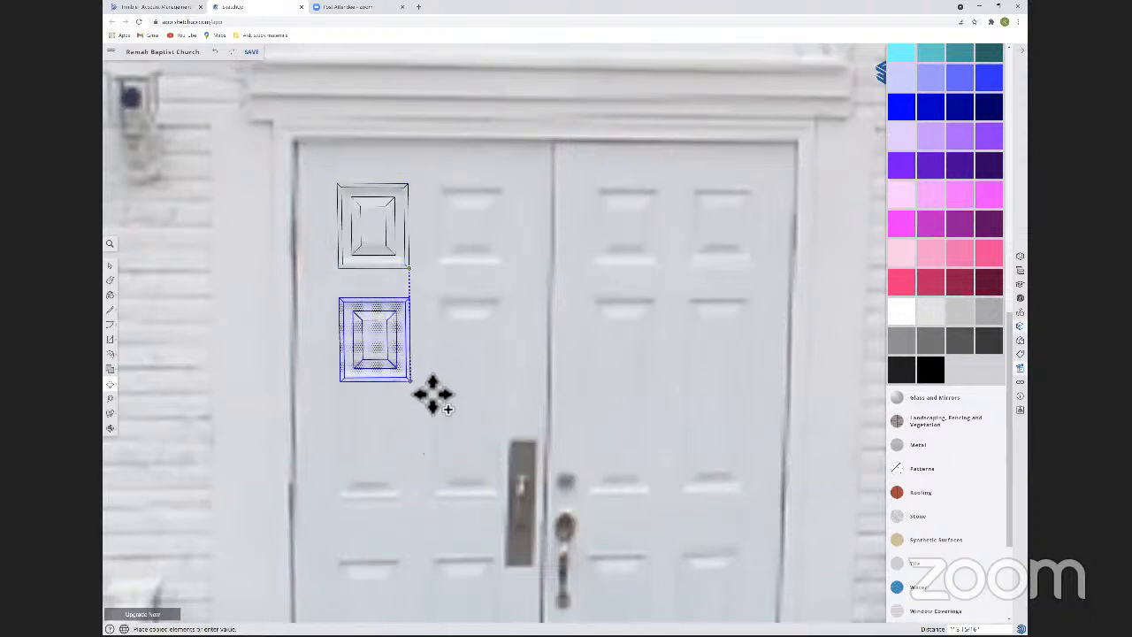
left_click(432, 394)
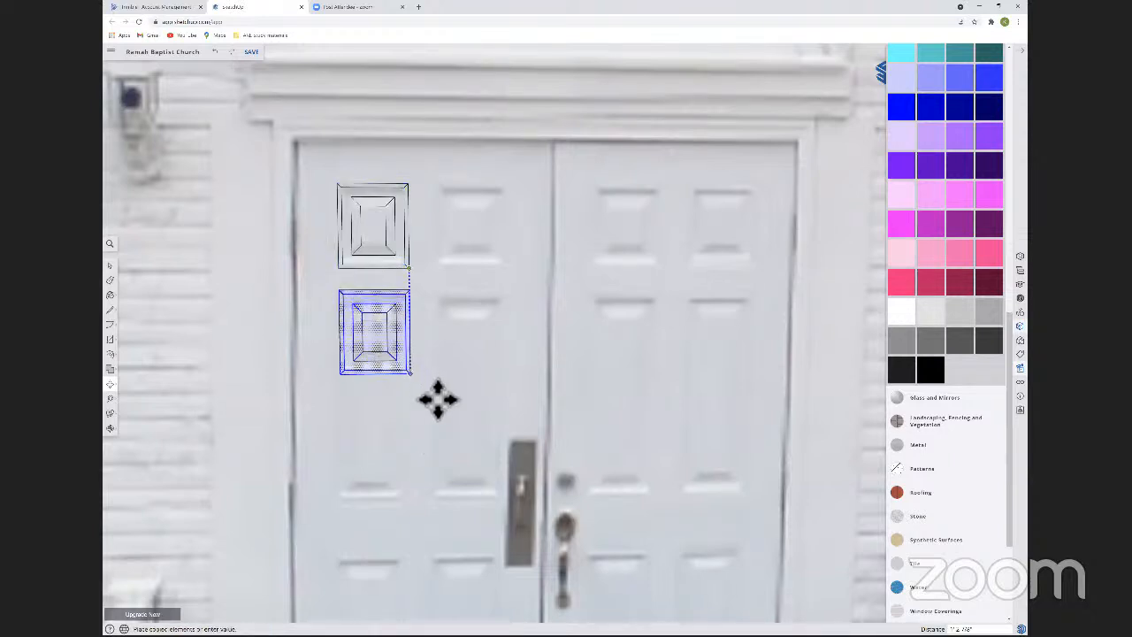
left_click(337, 374)
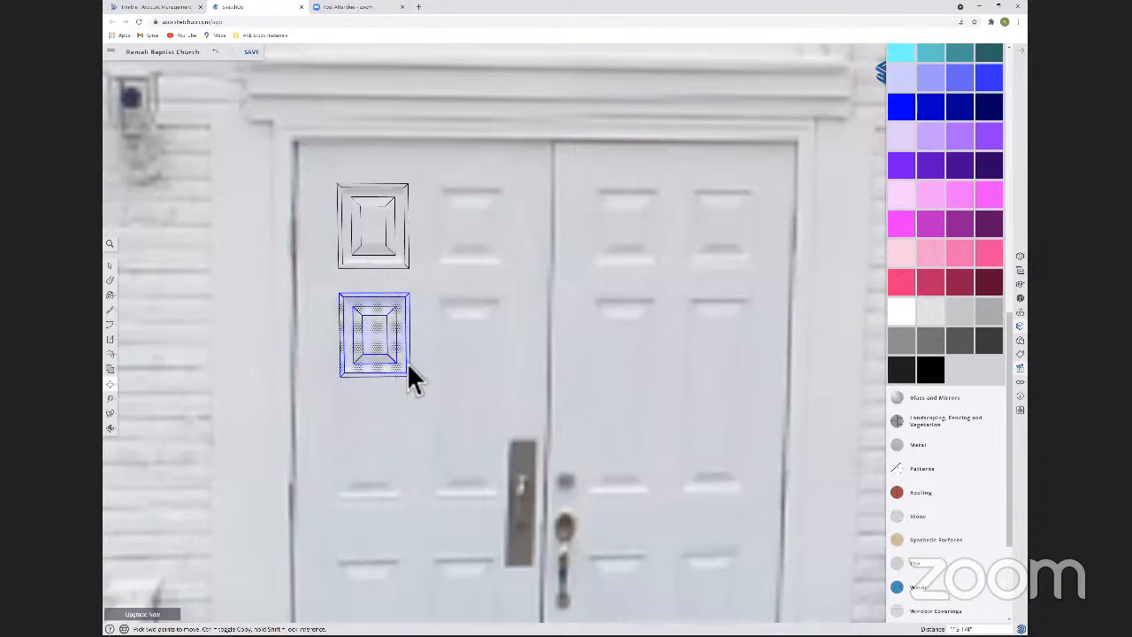
left_click(359, 318)
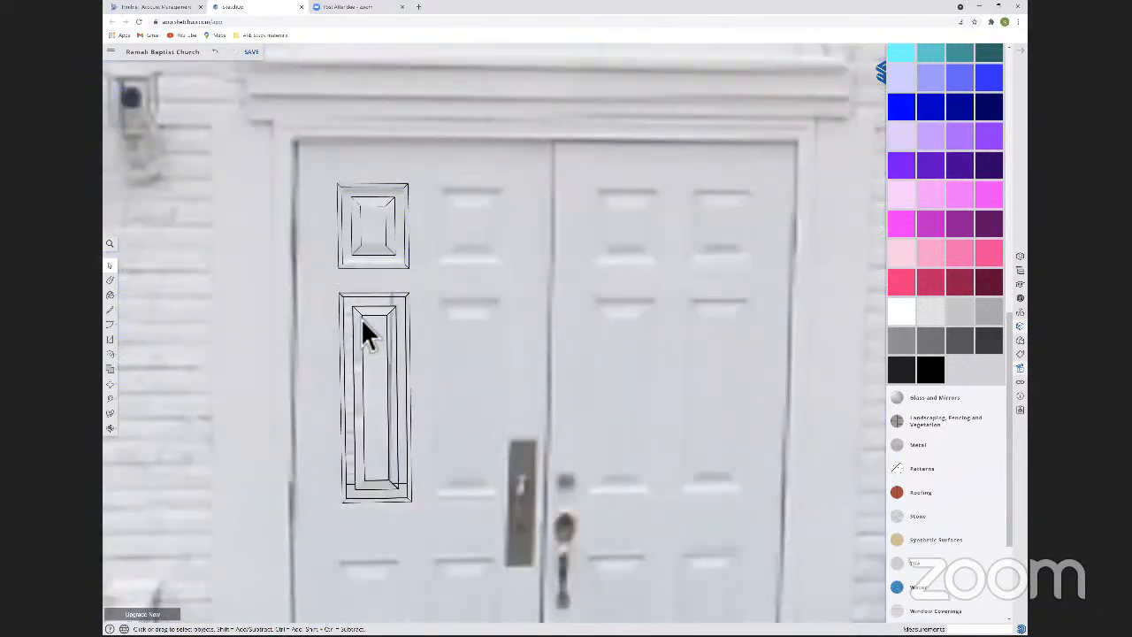
Trace lines along the long vertical edges of the tall panel to rebuild its missing frame and centre faces.
key("l")
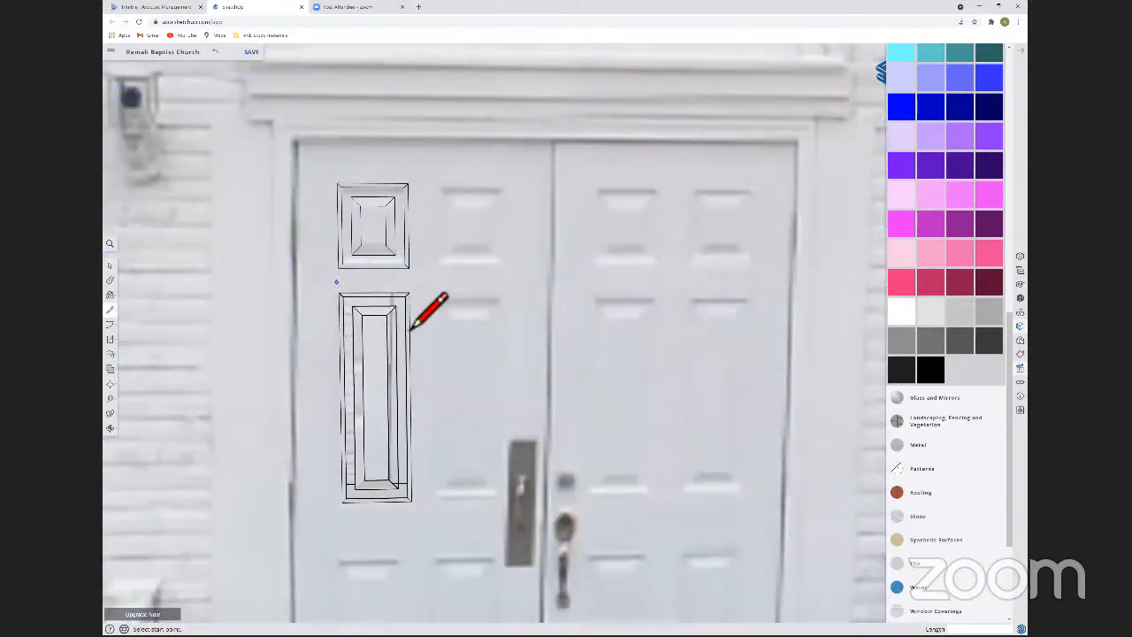
left_click(401, 479)
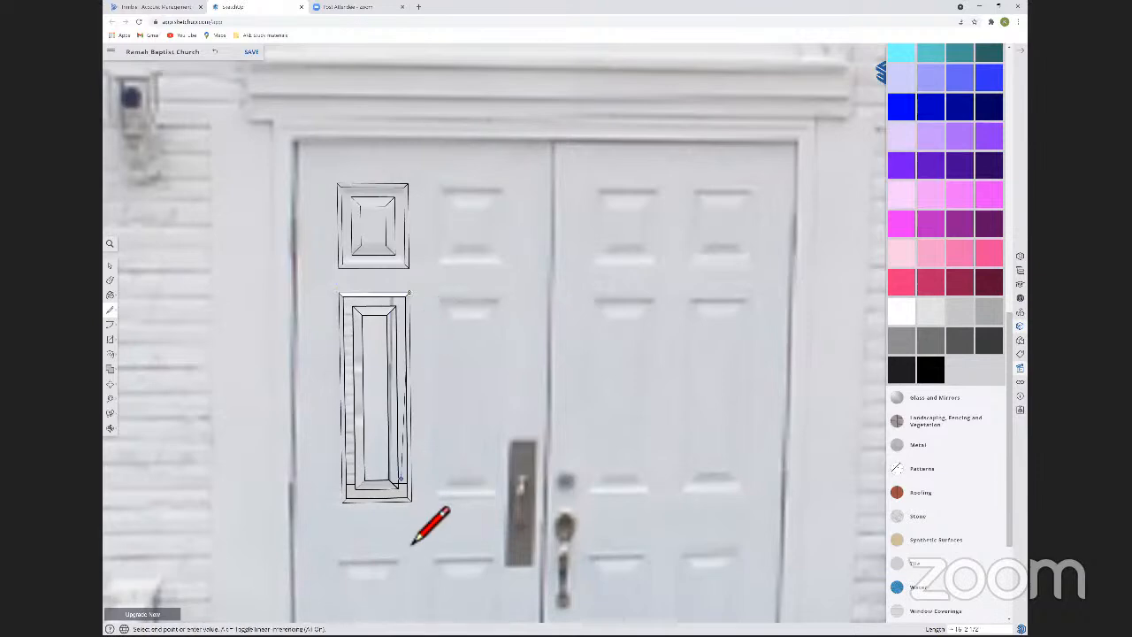
left_click(410, 500)
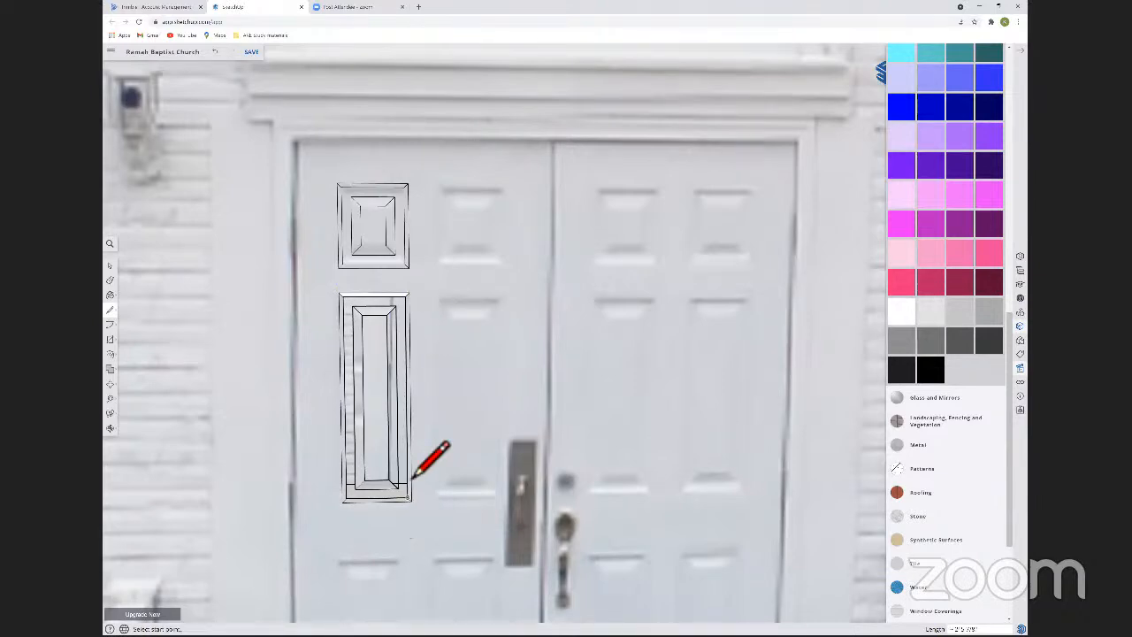
left_click(408, 339)
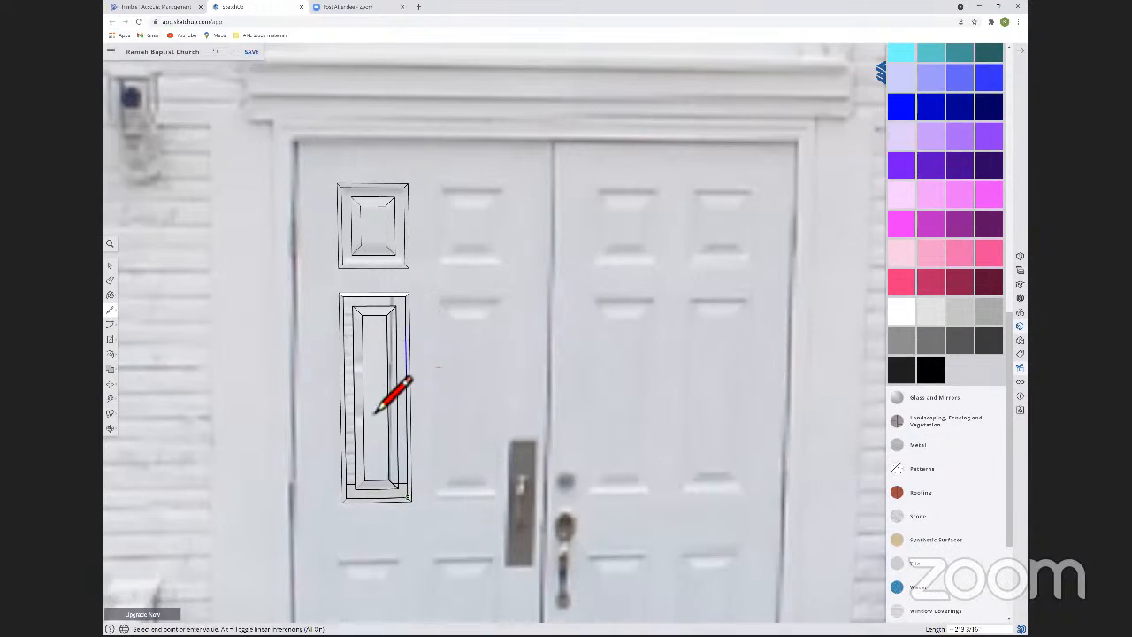
left_click(366, 356)
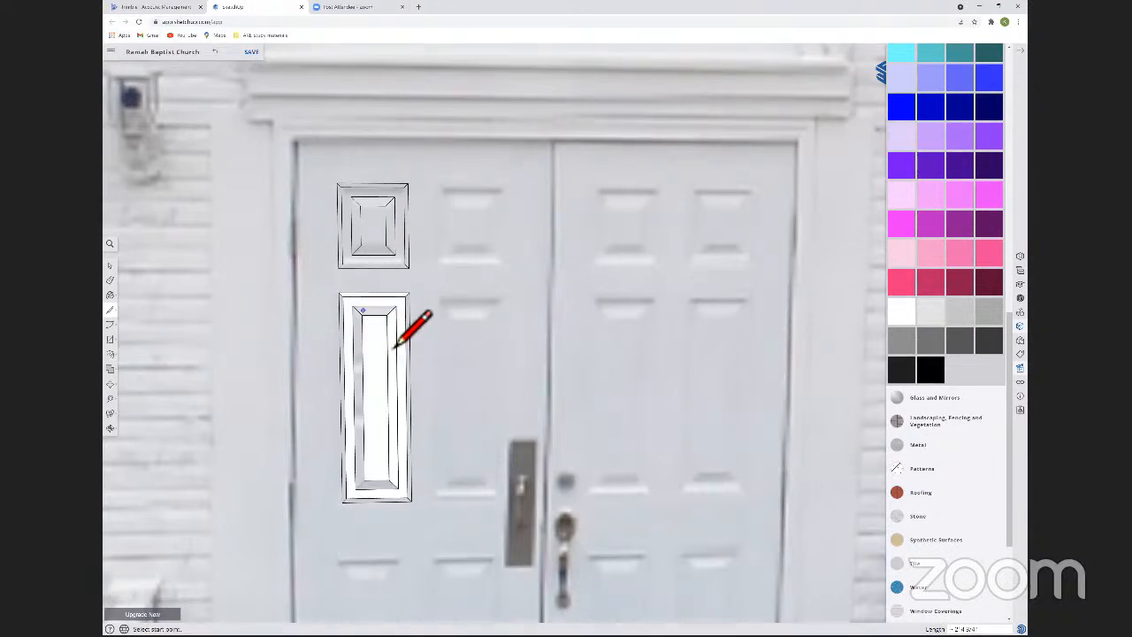
left_click(354, 344)
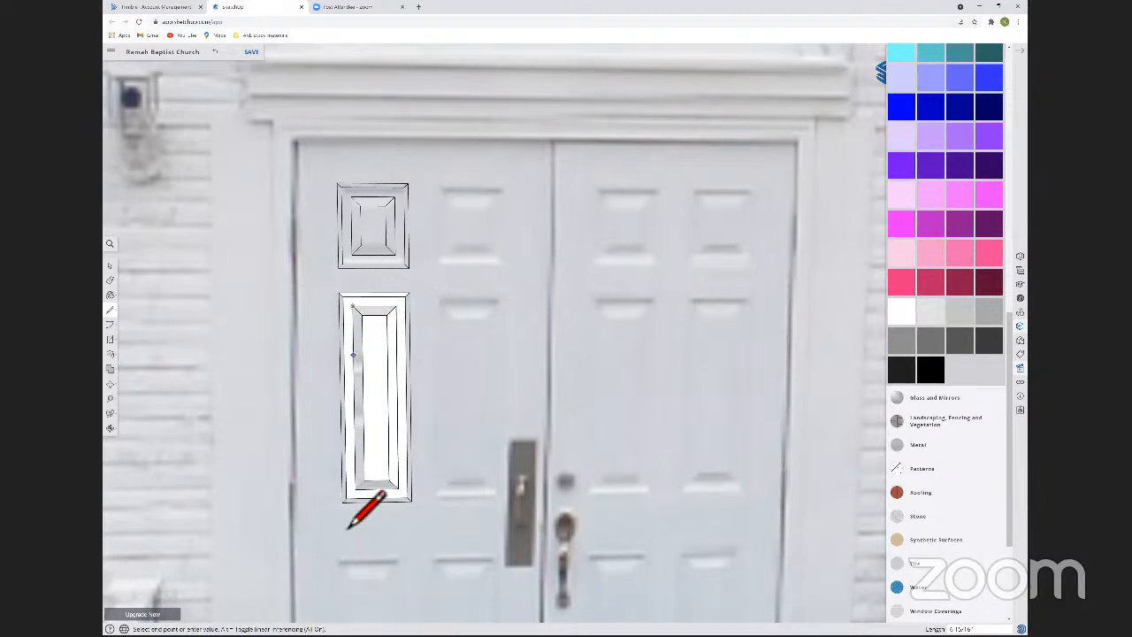
left_click(356, 491)
Draw a line along the tall panel's outer bottom edge between its two lower corners.
mouse_move(368, 497)
middle_mouse_down()
mouse_move(417, 460)
mouse_move(475, 447)
mouse_move(632, 501)
middle_mouse_up()
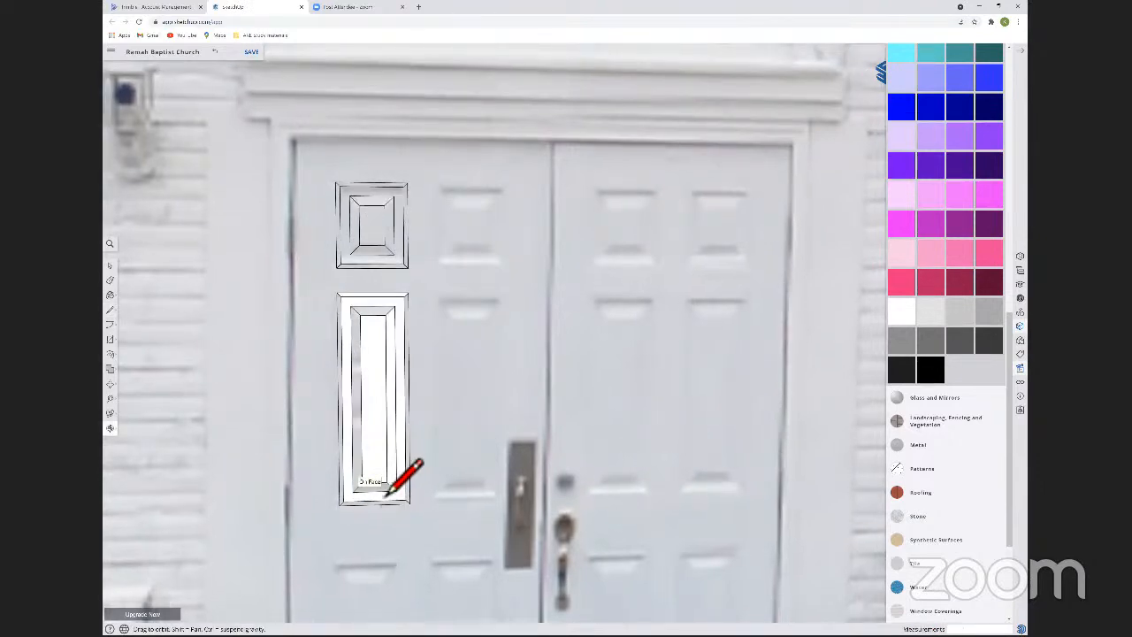
middle_click_drag(376, 486, 391, 469)
scroll(384, 438, "up", 5)
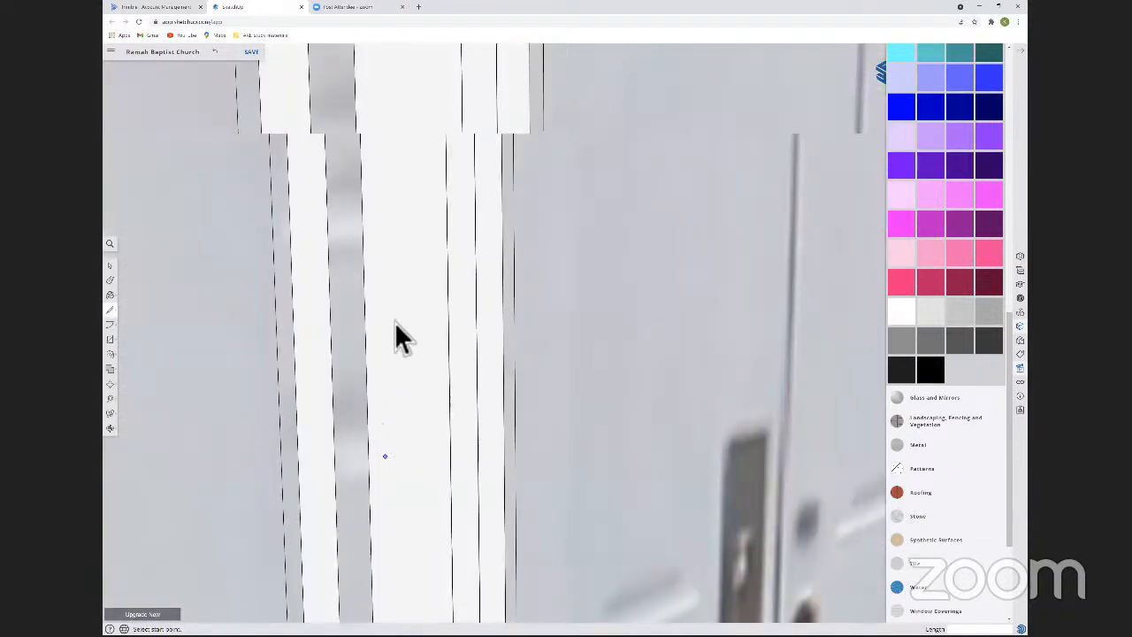
scroll(375, 347, "down", 5)
key("space")
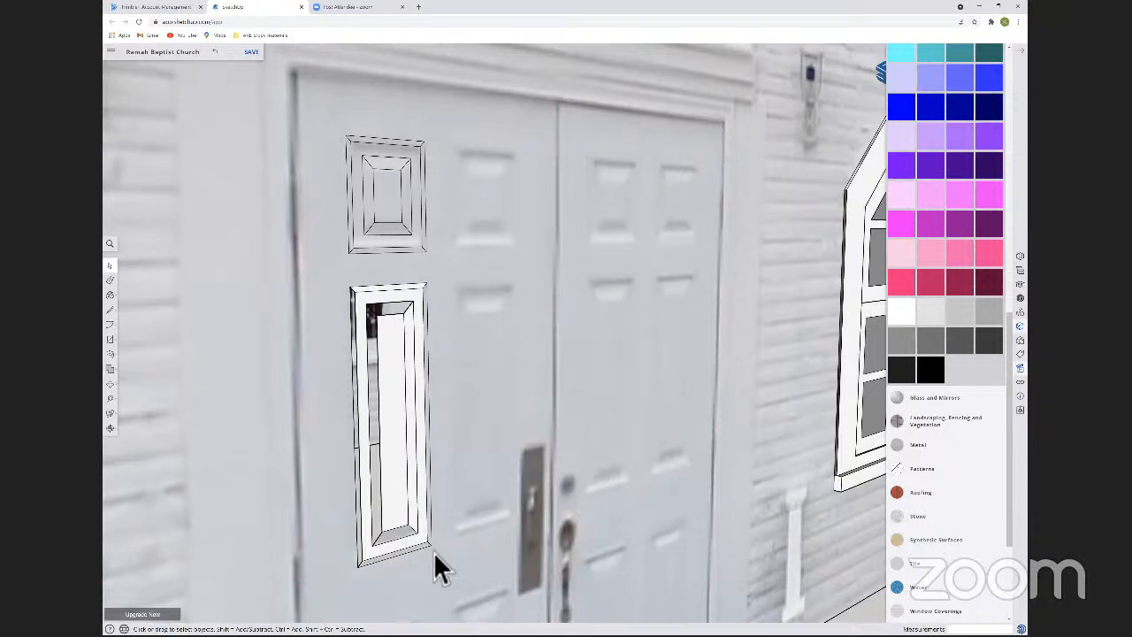
key("l")
left_click(430, 587)
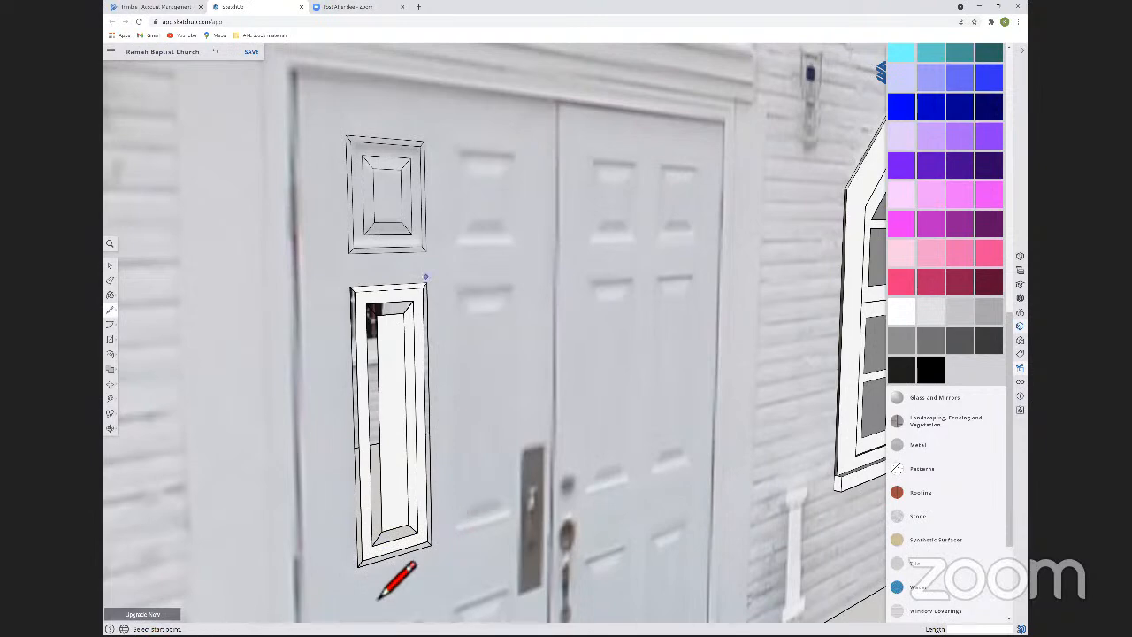
left_click(431, 545)
left_click(359, 567)
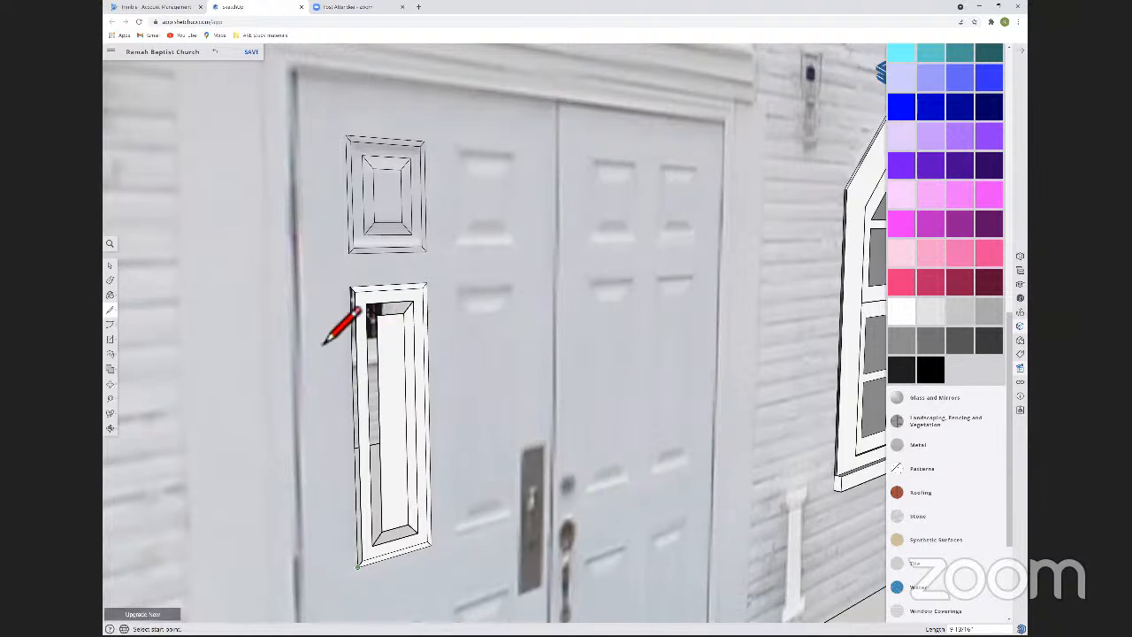
Trace the tall panel's left inner edge from upper to lower corner to fill the left bevel face.
middle_click_drag(336, 343, 340, 477)
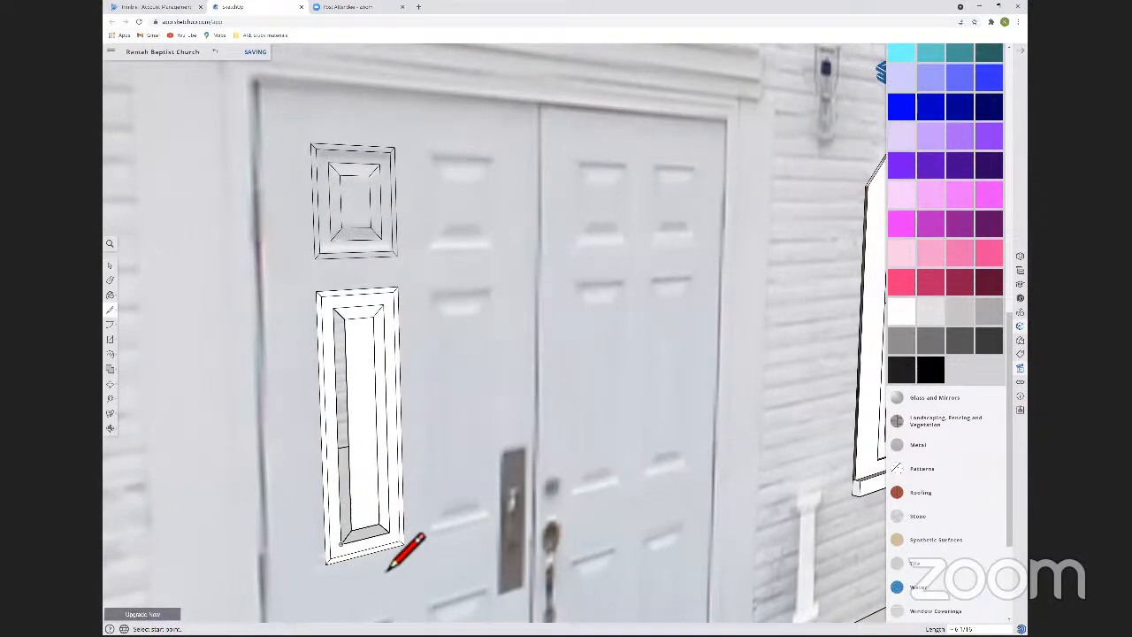
left_click(329, 341)
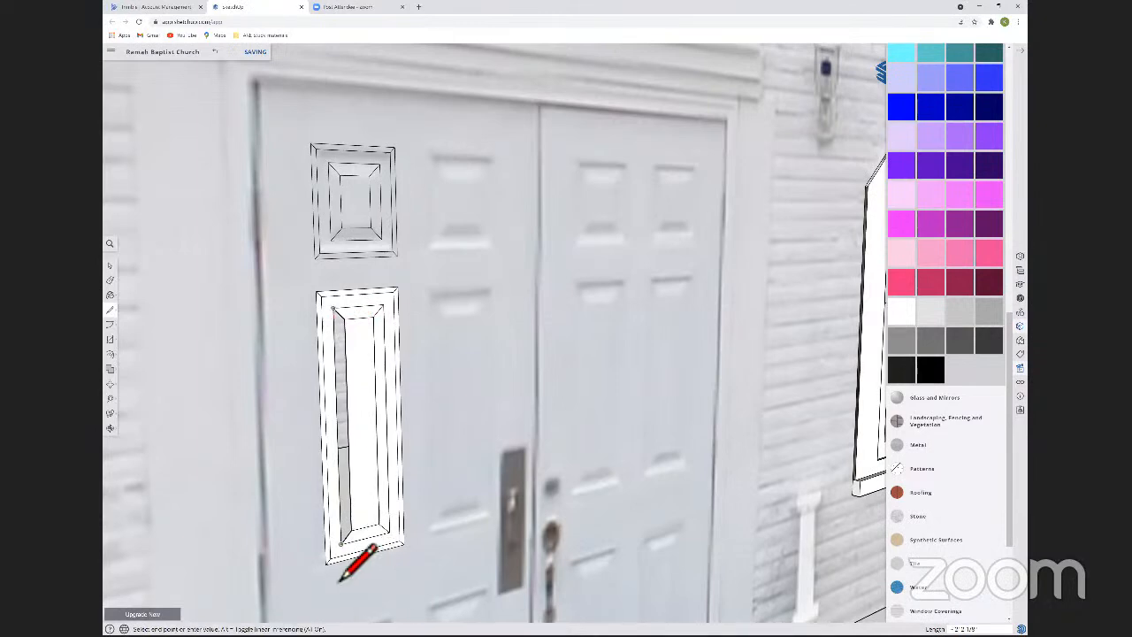
left_click(342, 545)
key("space")
Select the whole tall door panel and make it a component named "Large Panel".
middle_click_drag(449, 386, 307, 364)
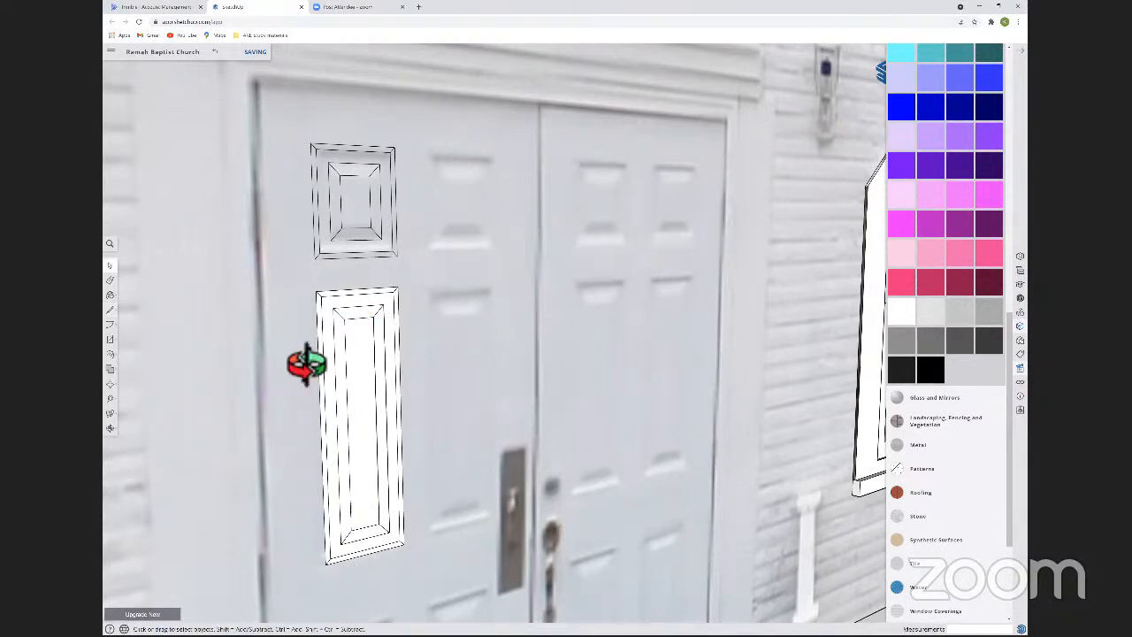
middle_click_drag(374, 397, 379, 394)
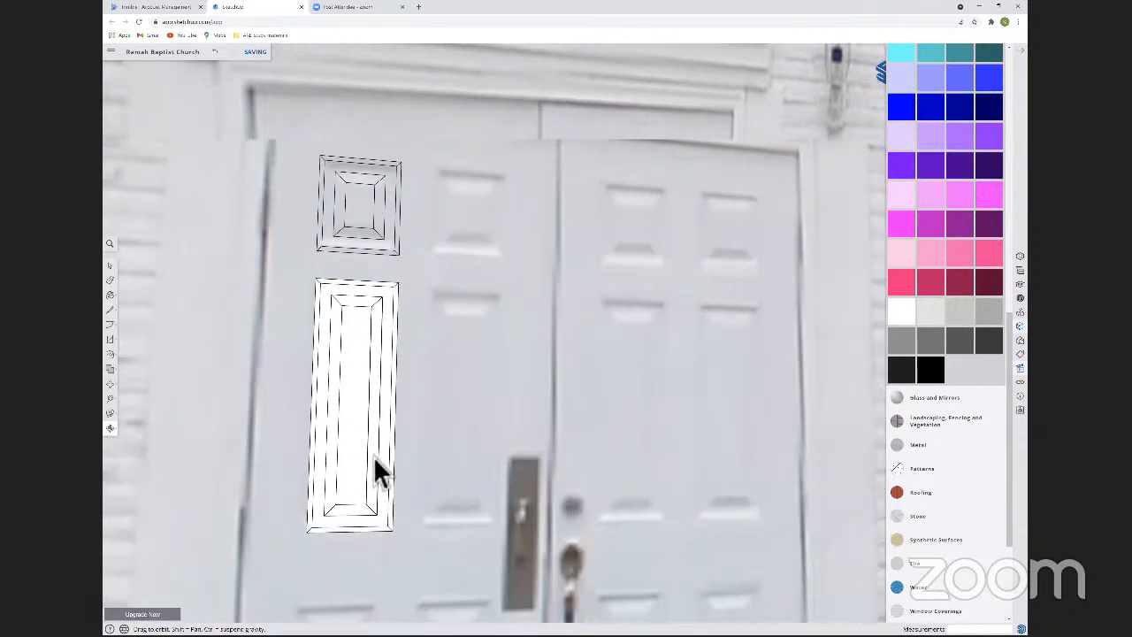
scroll(372, 464, "down", 5)
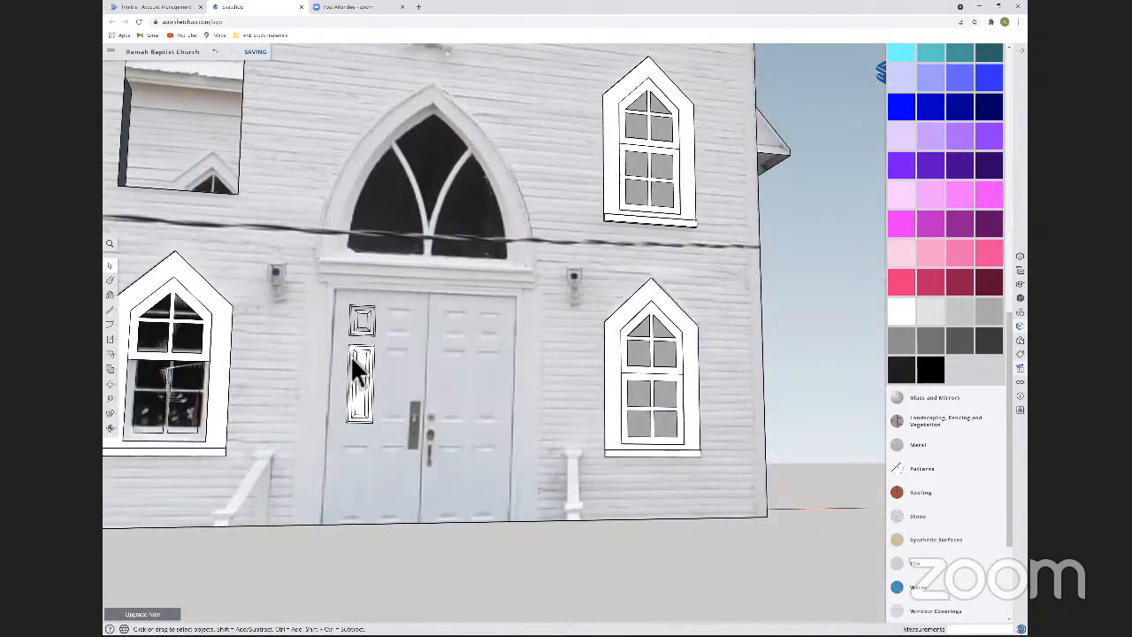
scroll(356, 370, "up", 4)
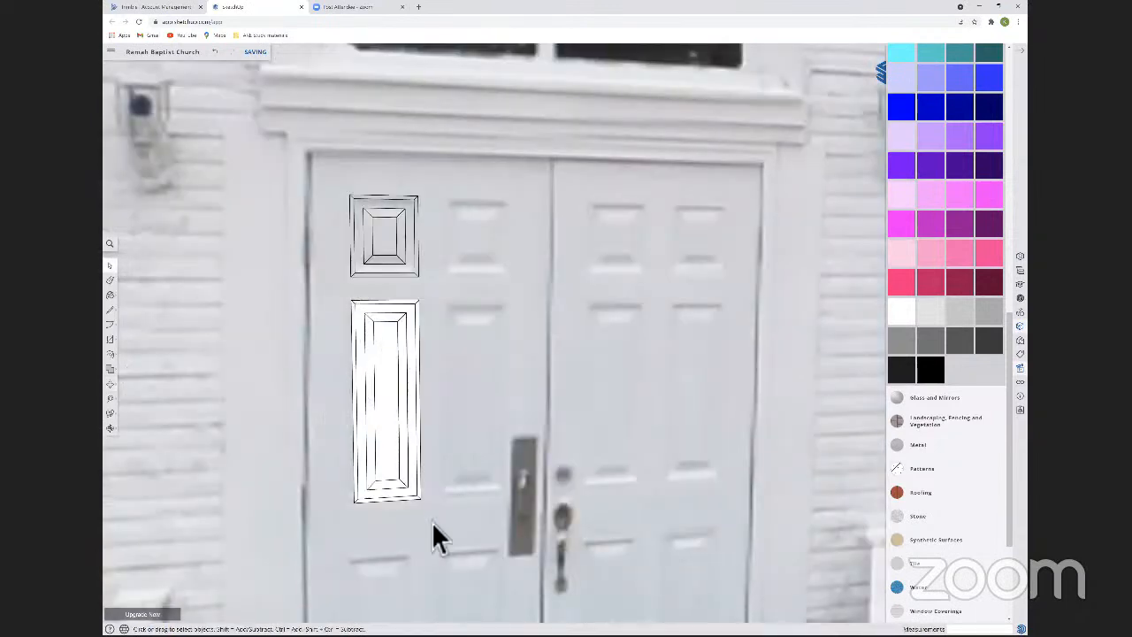
left_click_drag(348, 294, 432, 505)
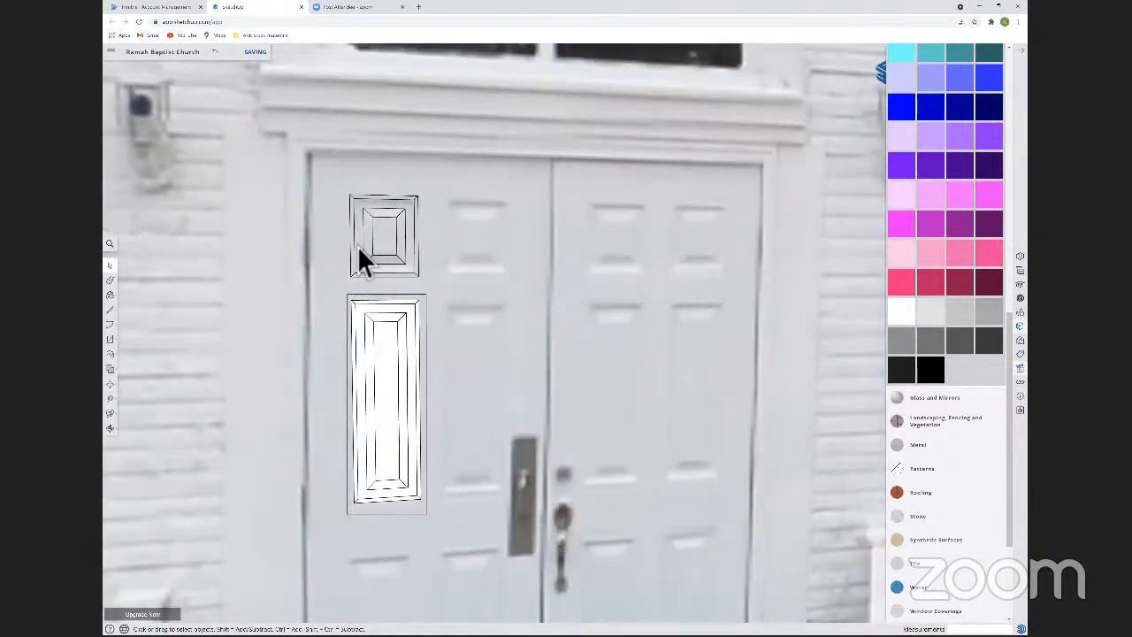
left_click(381, 334)
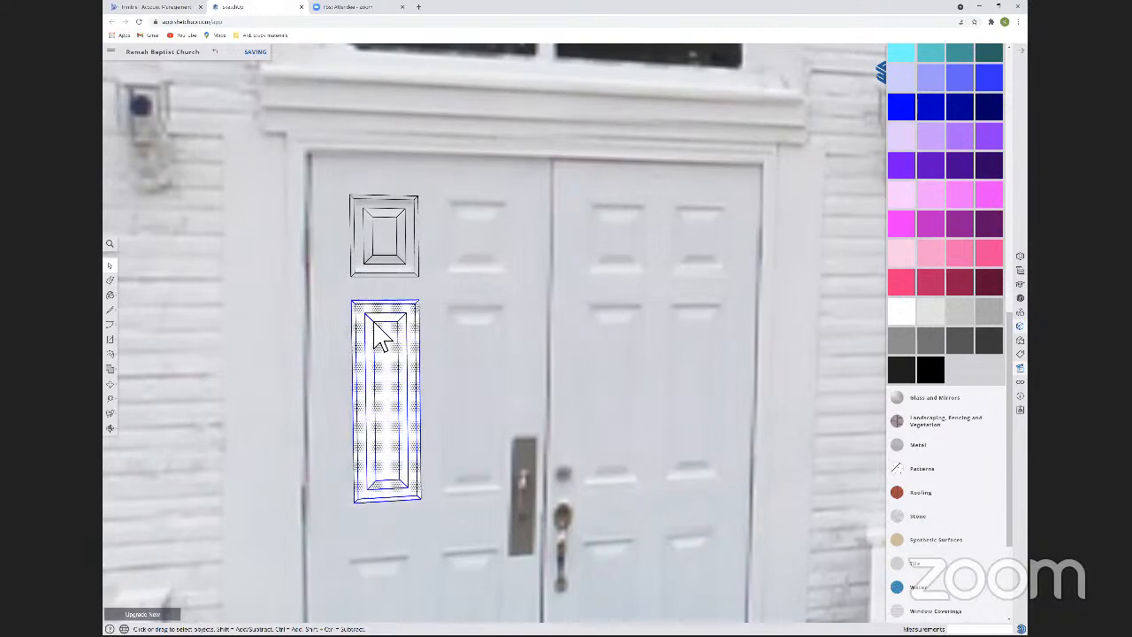
right_click(428, 453)
mouse_move(421, 429)
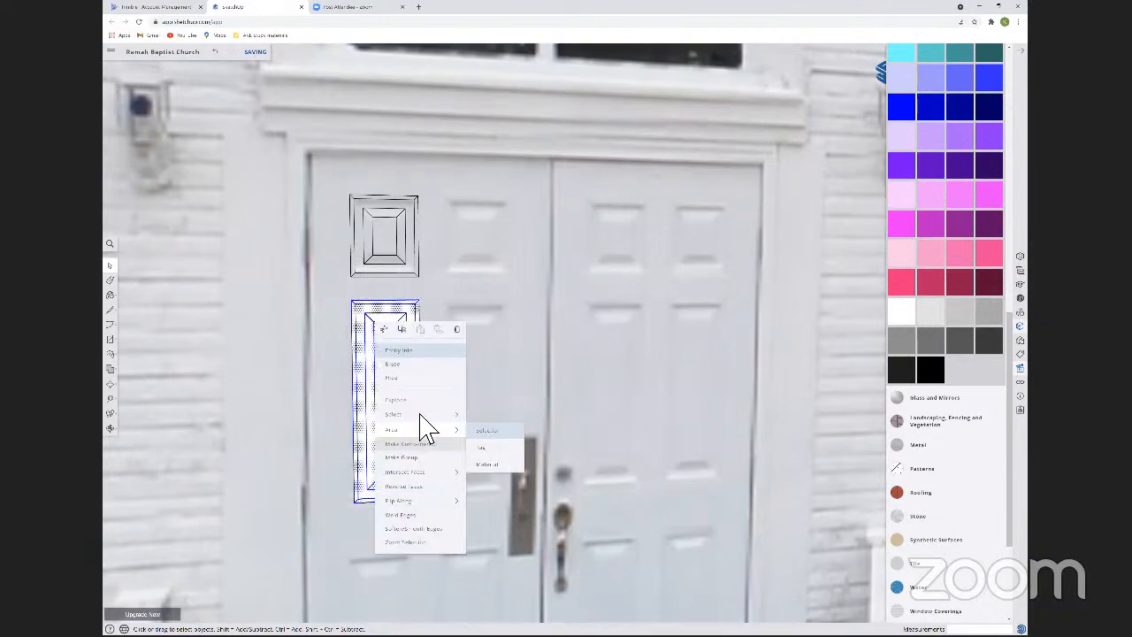
left_click(421, 442)
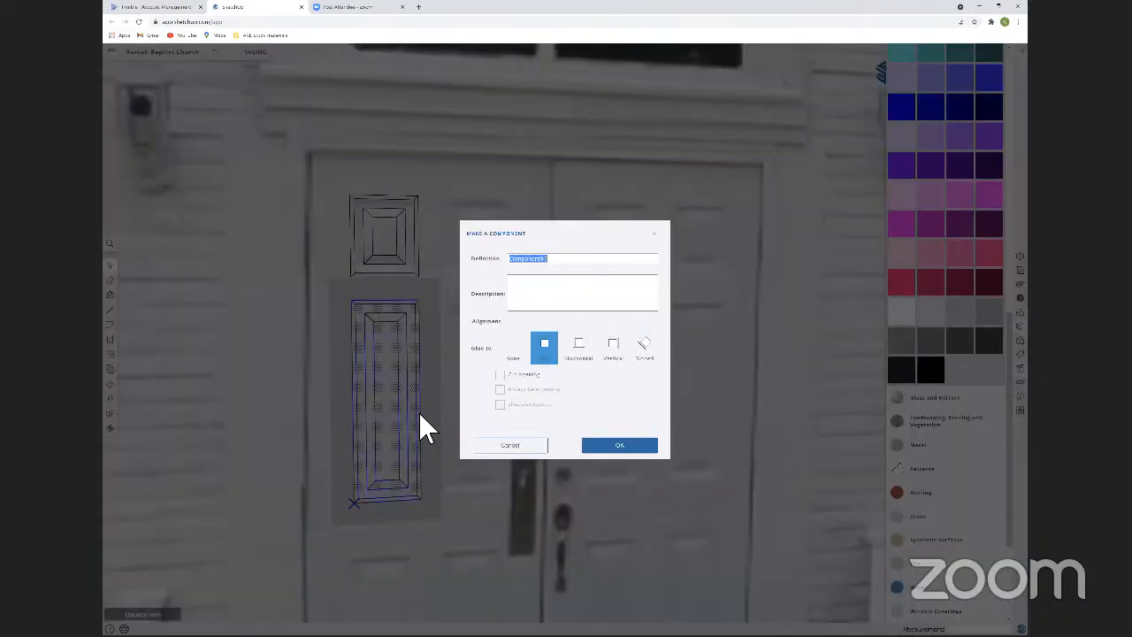
type("trez")
type(" Panel")
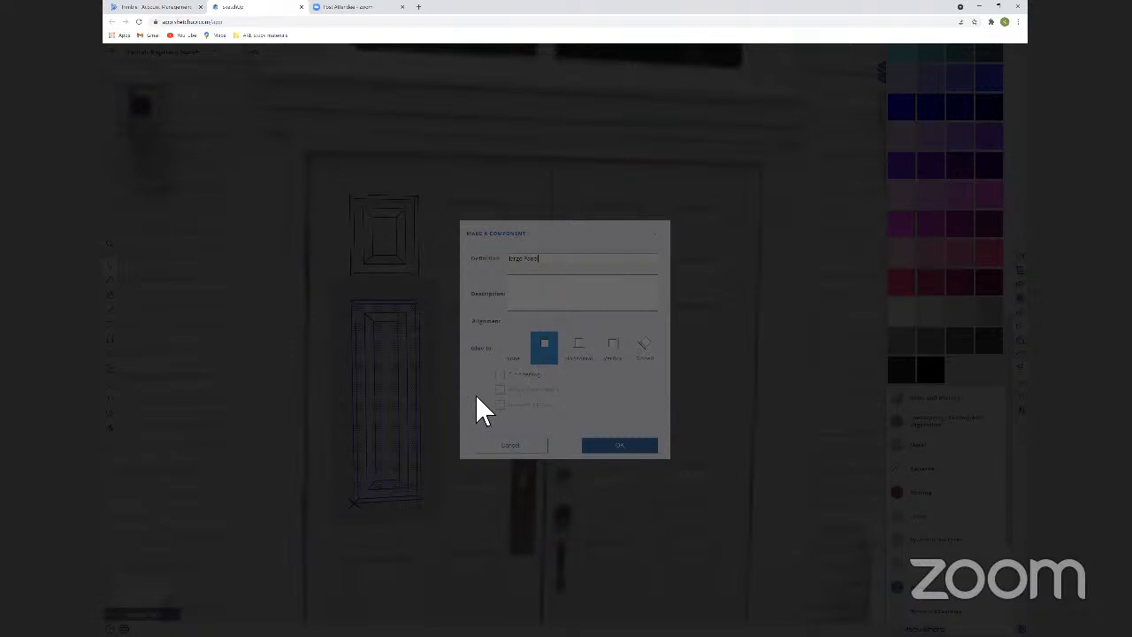
left_click(497, 416)
Open the small upper panel component and move its centre face 1/2 inch outward from the door to raise the bevel.
middle_click_drag(382, 287, 709, 337)
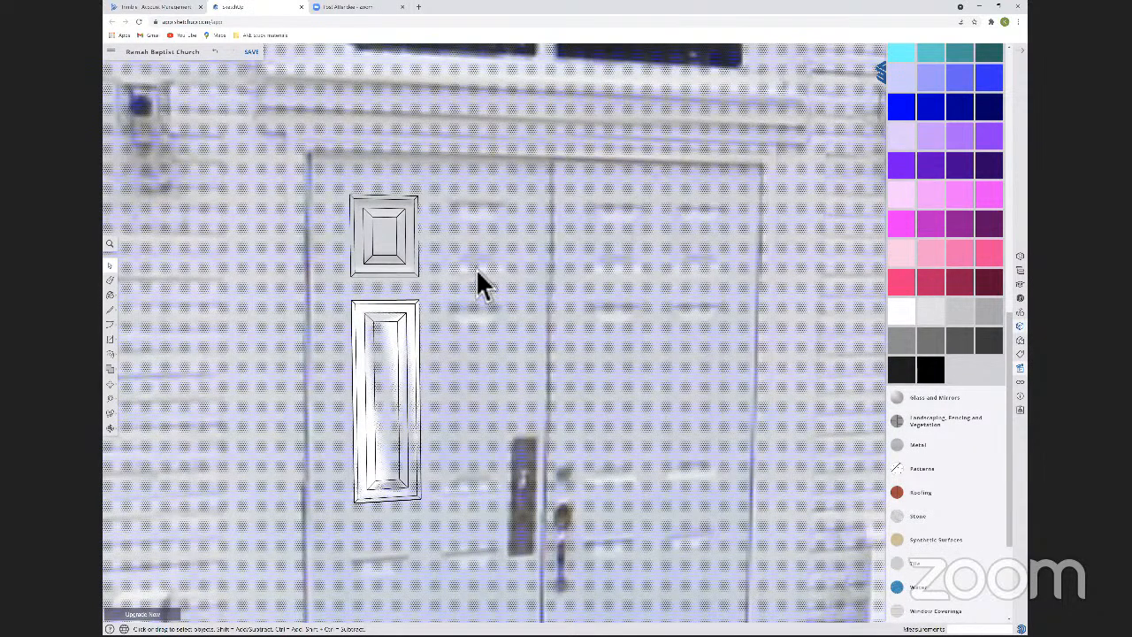
scroll(476, 269, "down", 5)
key("m")
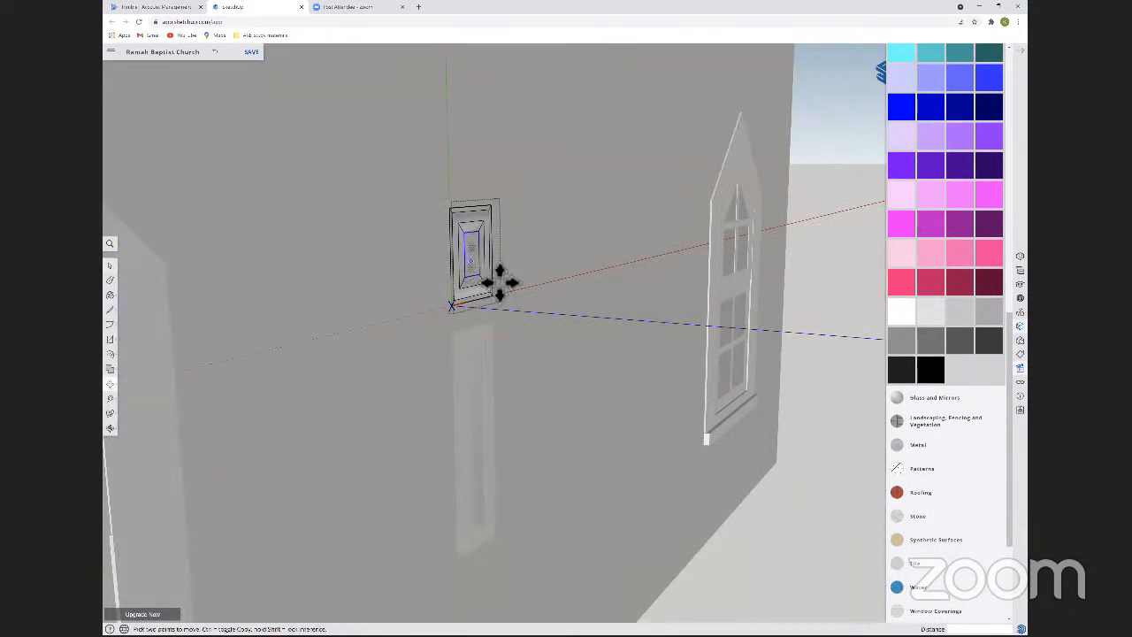
left_click(499, 280)
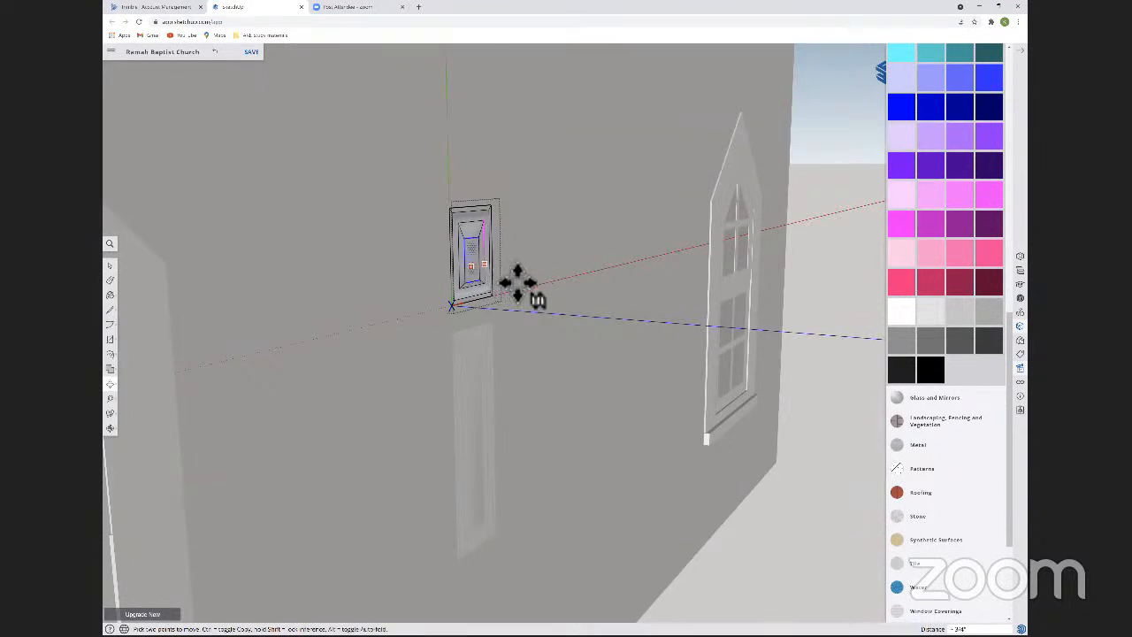
left_click(521, 285)
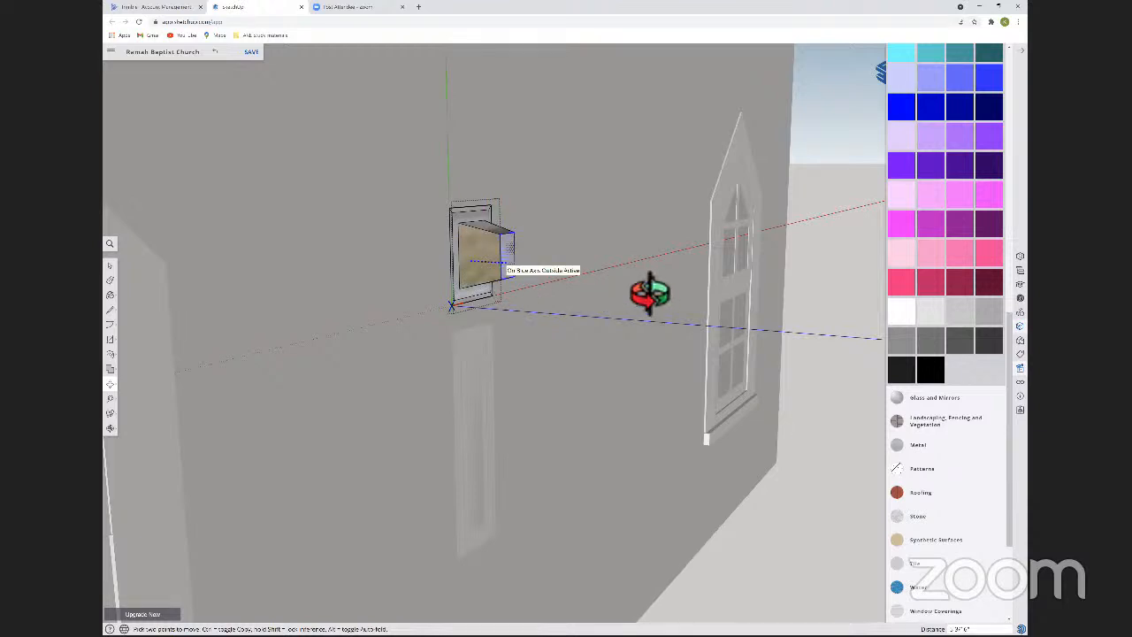
scroll(651, 293, "up", 5)
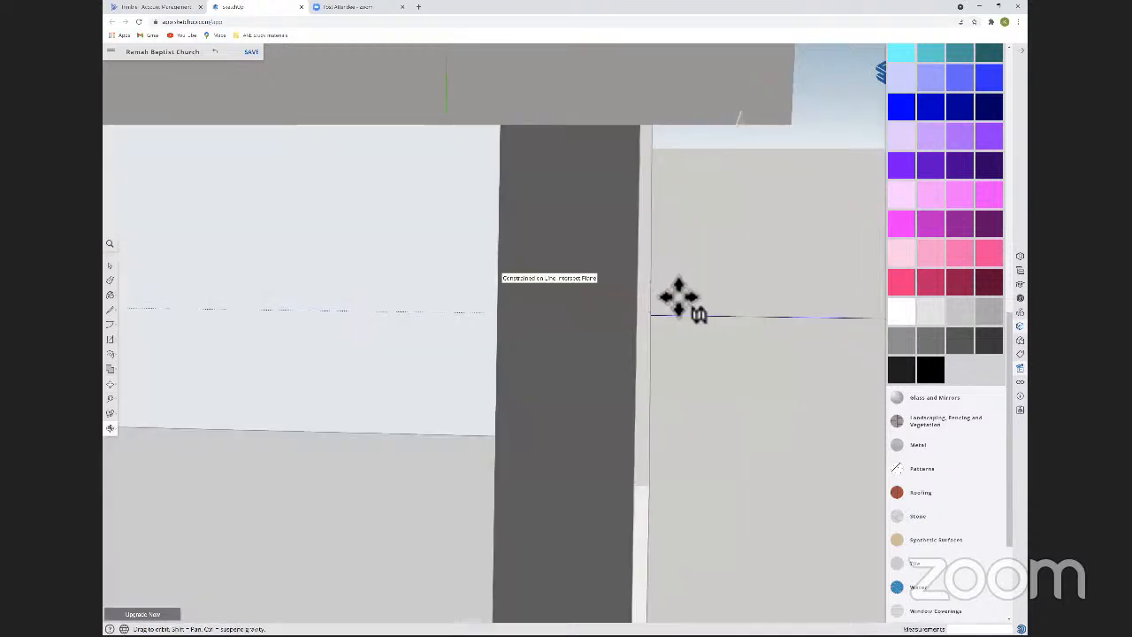
scroll(679, 296, "up", 3)
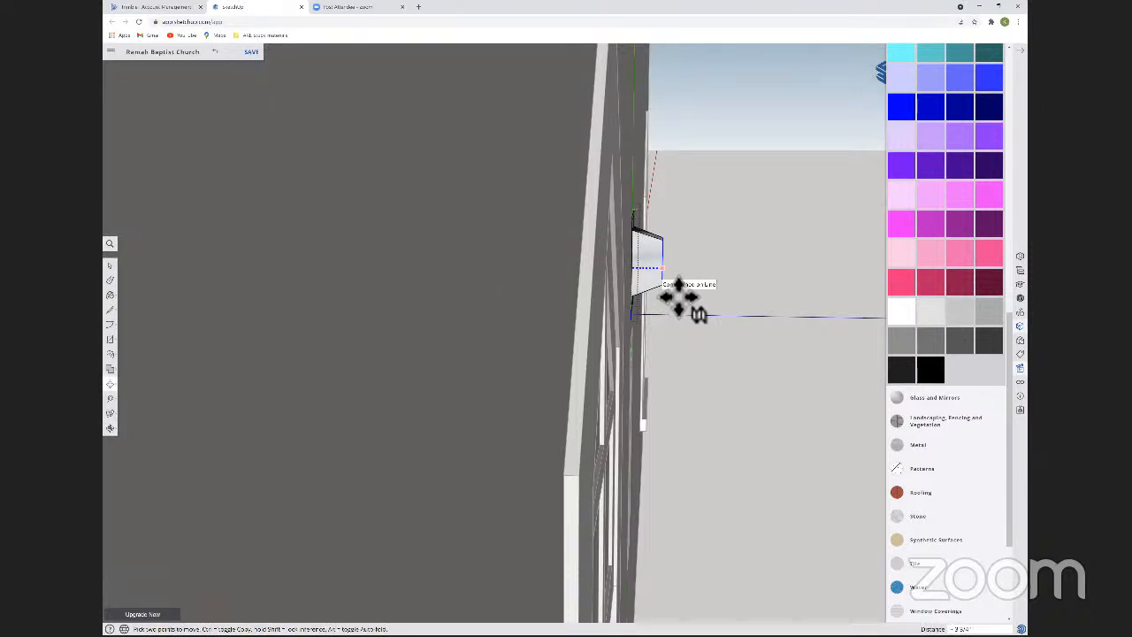
type("1/2")
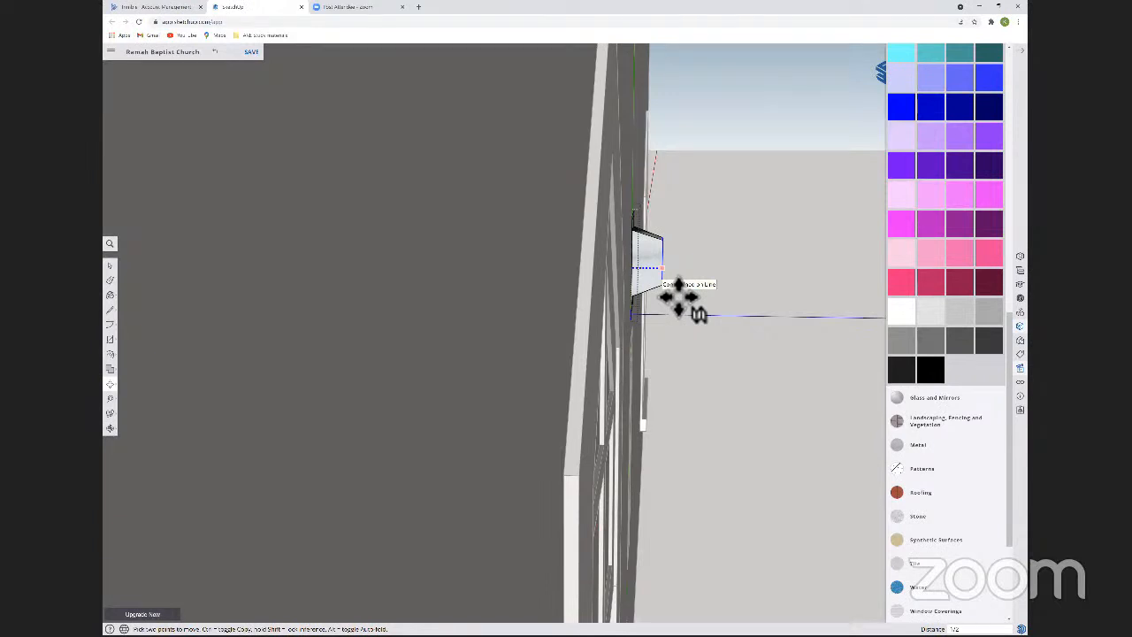
key("Return")
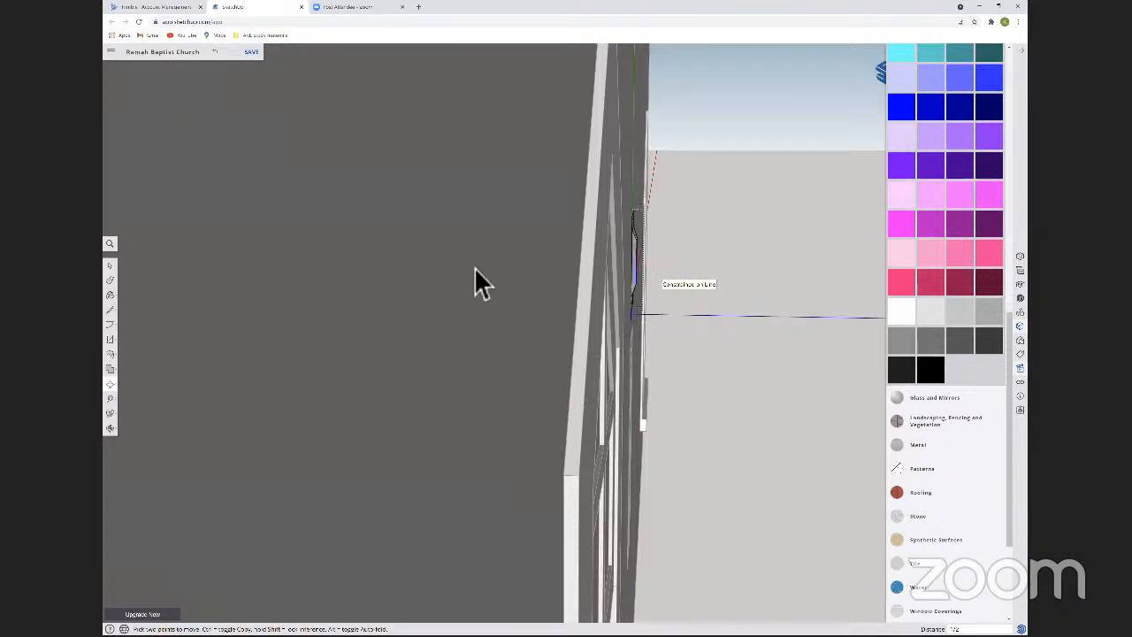
key("space")
middle_click_drag(493, 269, 498, 364)
left_click(457, 299, "shift")
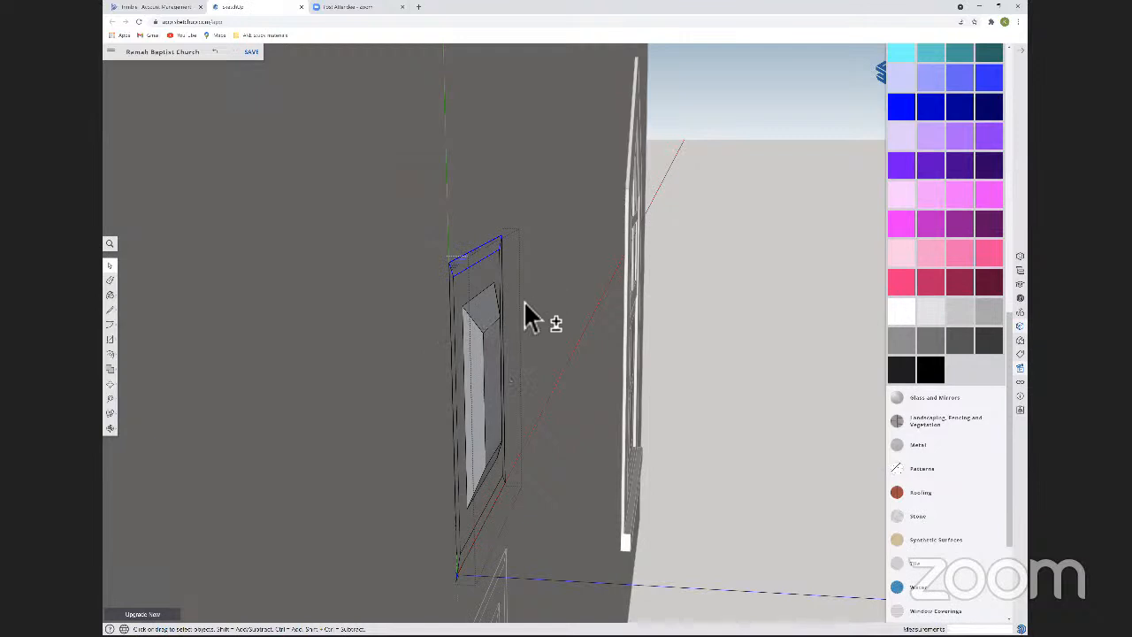
left_click(486, 531, "shift")
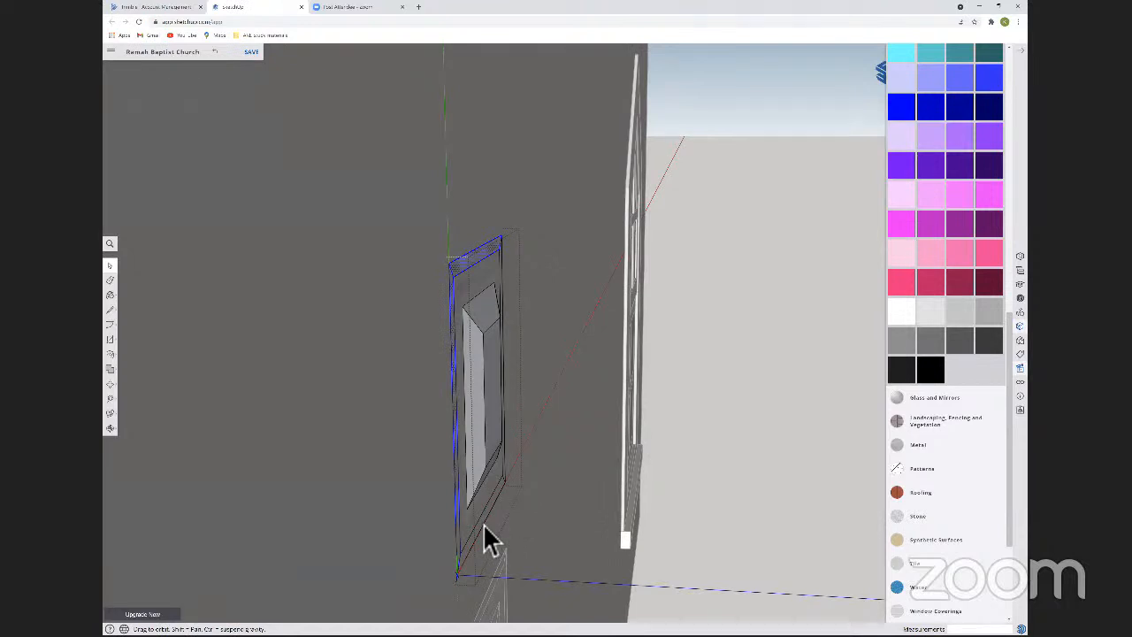
middle_click_drag(498, 321, 495, 306)
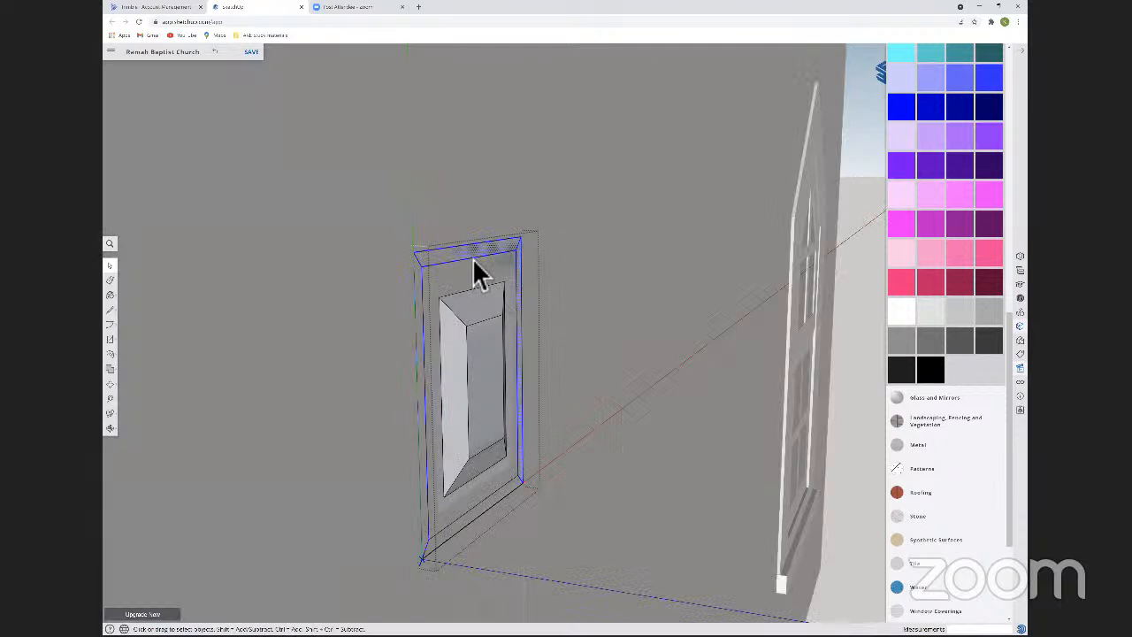
key("Escape")
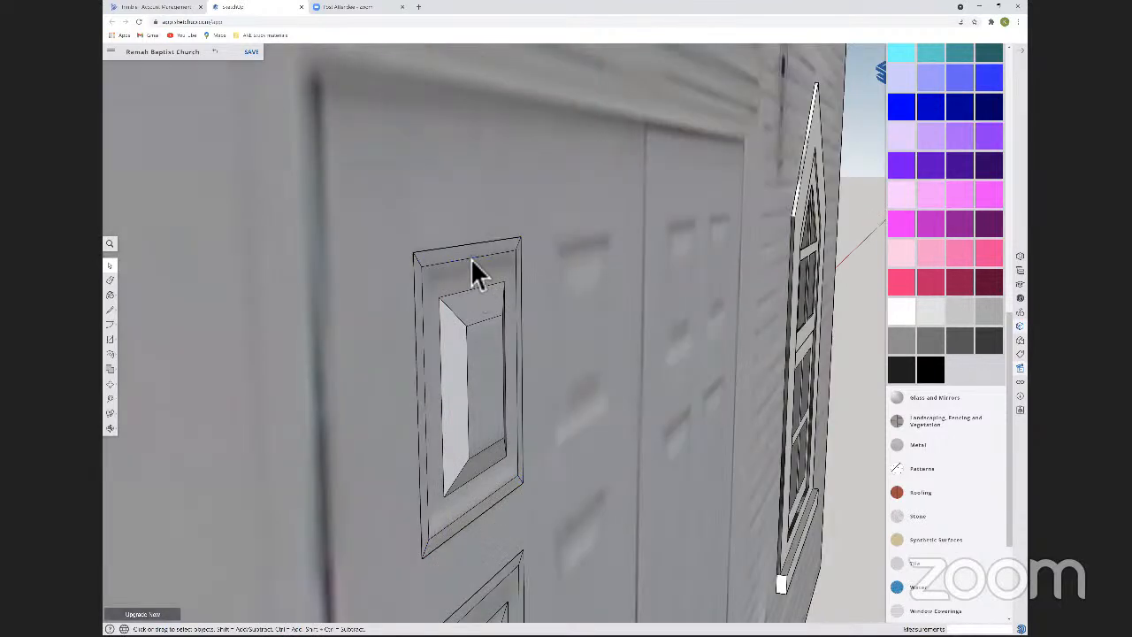
Reopen the small panel component, select its outer border edges and move them 1/2 inch outward from the door.
left_click(529, 282, "shift")
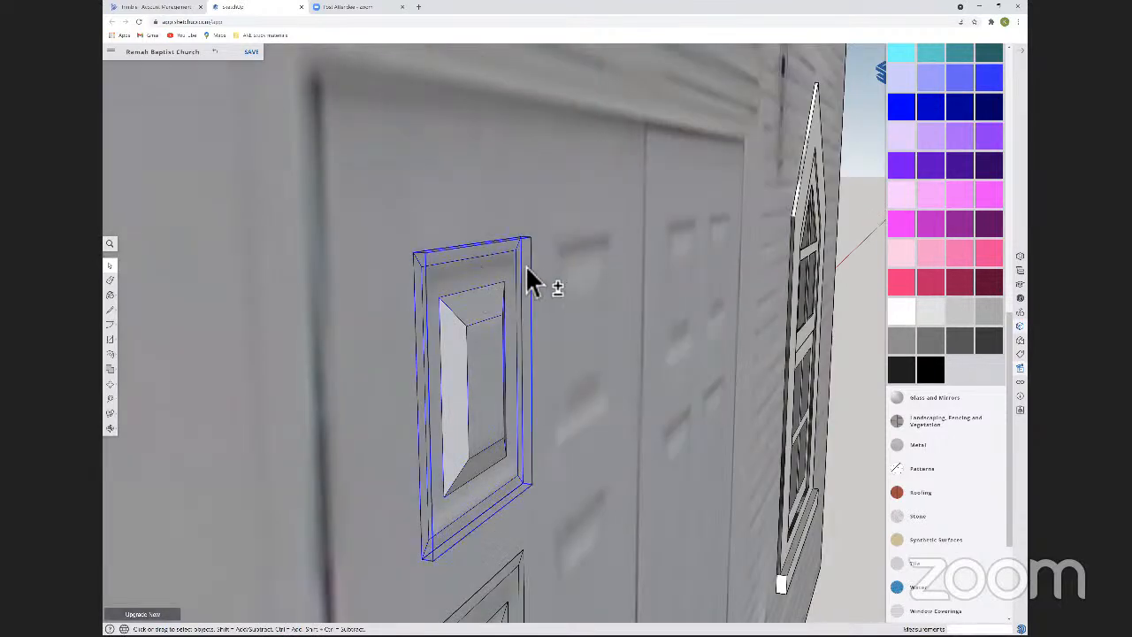
double_click(423, 359)
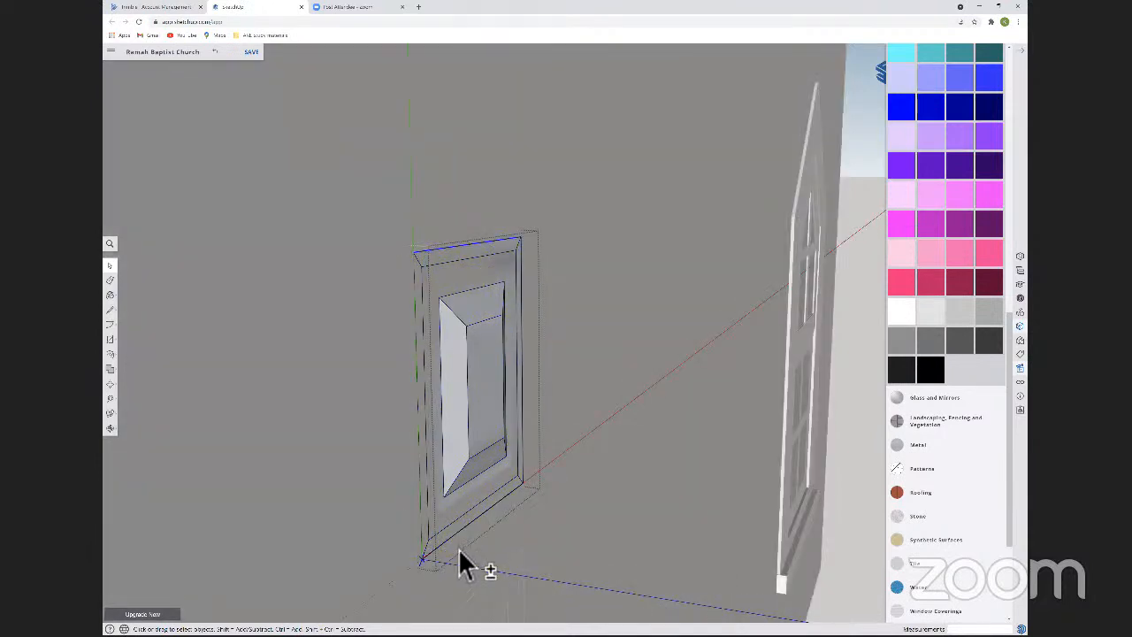
key("m")
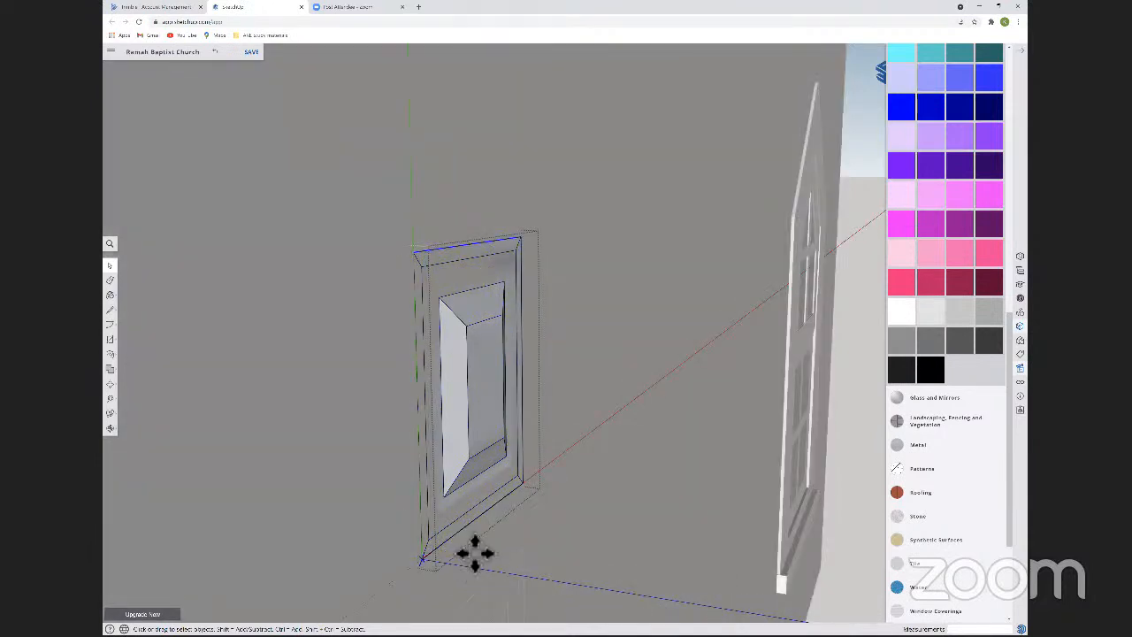
left_click(550, 506)
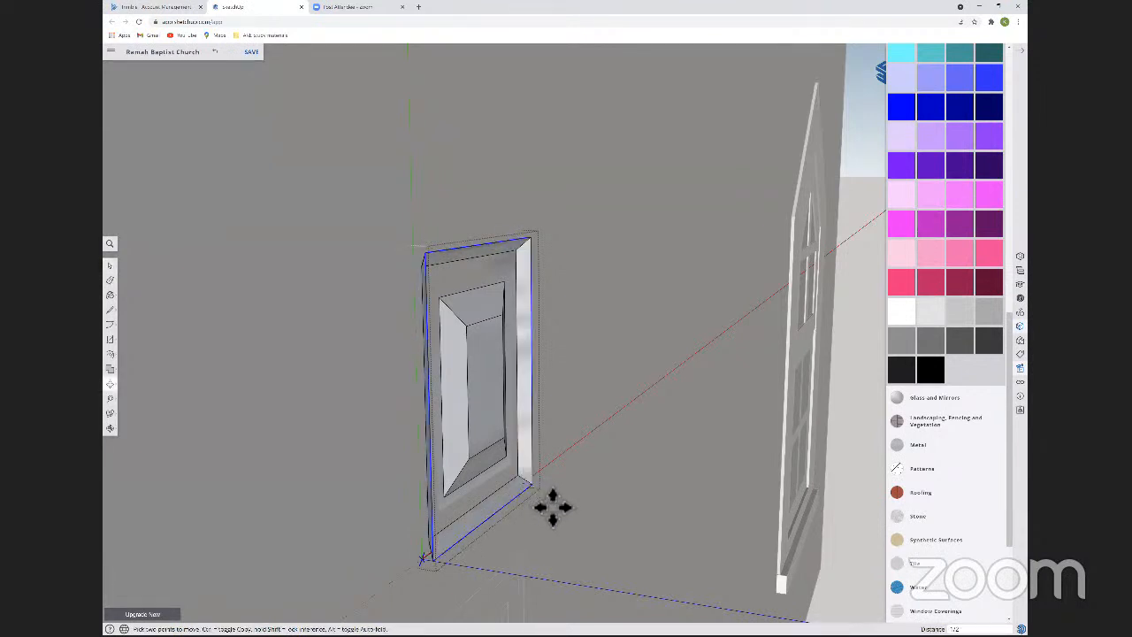
left_click(552, 507)
mouse_move(553, 507)
middle_mouse_down()
mouse_move(546, 480)
mouse_move(407, 464)
mouse_move(390, 381)
mouse_move(486, 362)
mouse_move(607, 410)
mouse_move(564, 497)
mouse_move(546, 468)
mouse_move(560, 500)
middle_mouse_up()
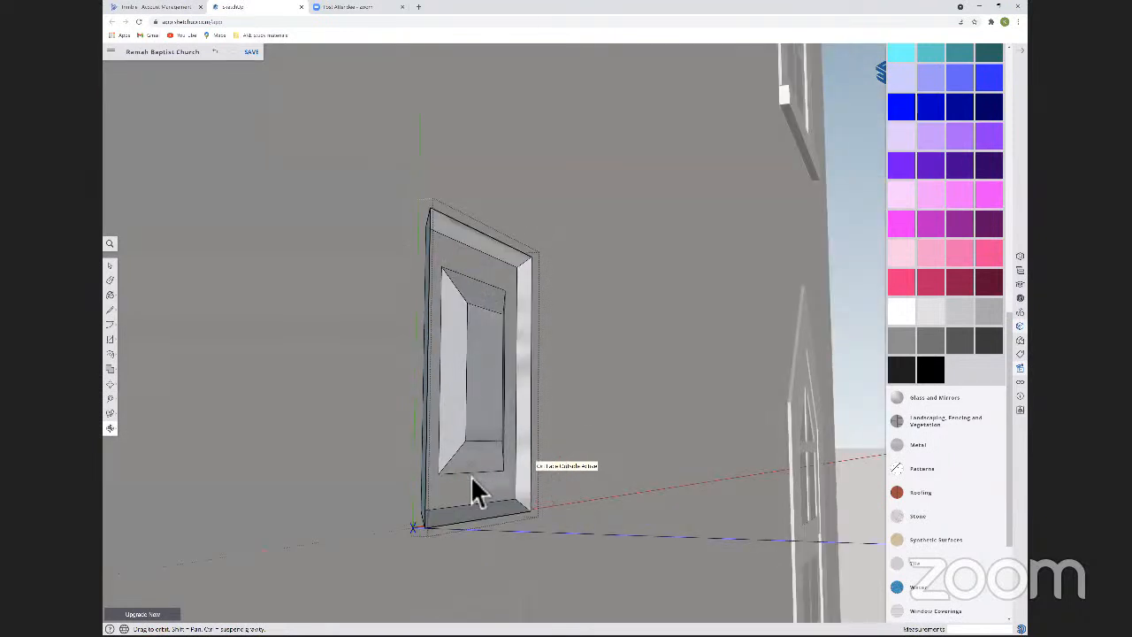
middle_click_drag(471, 478, 563, 503)
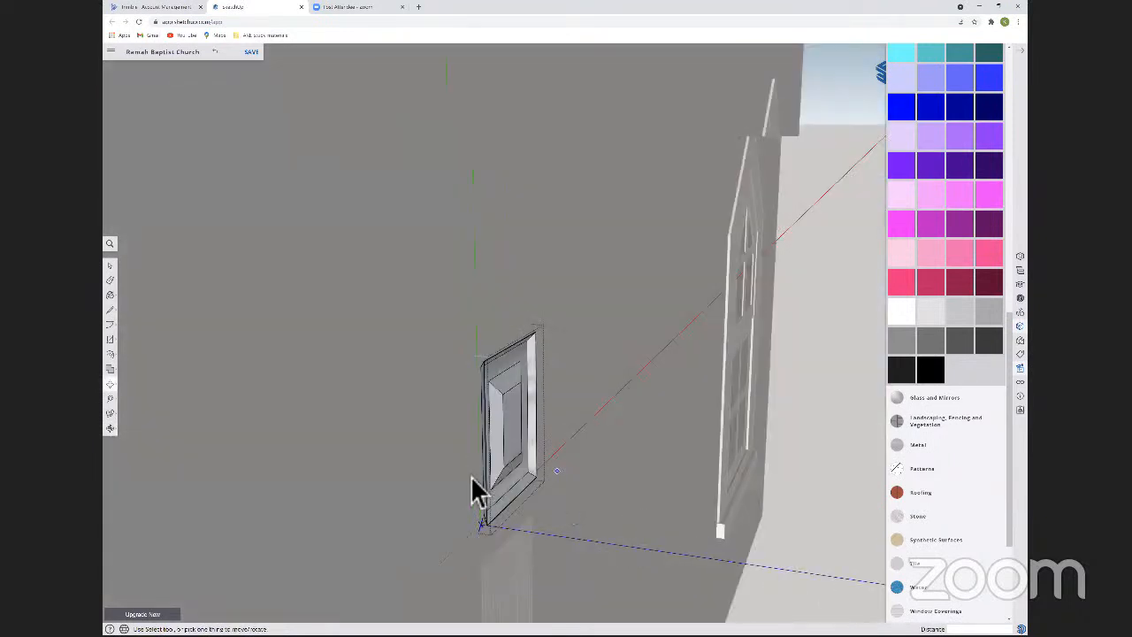
middle_click_drag(472, 479, 472, 477)
key("space")
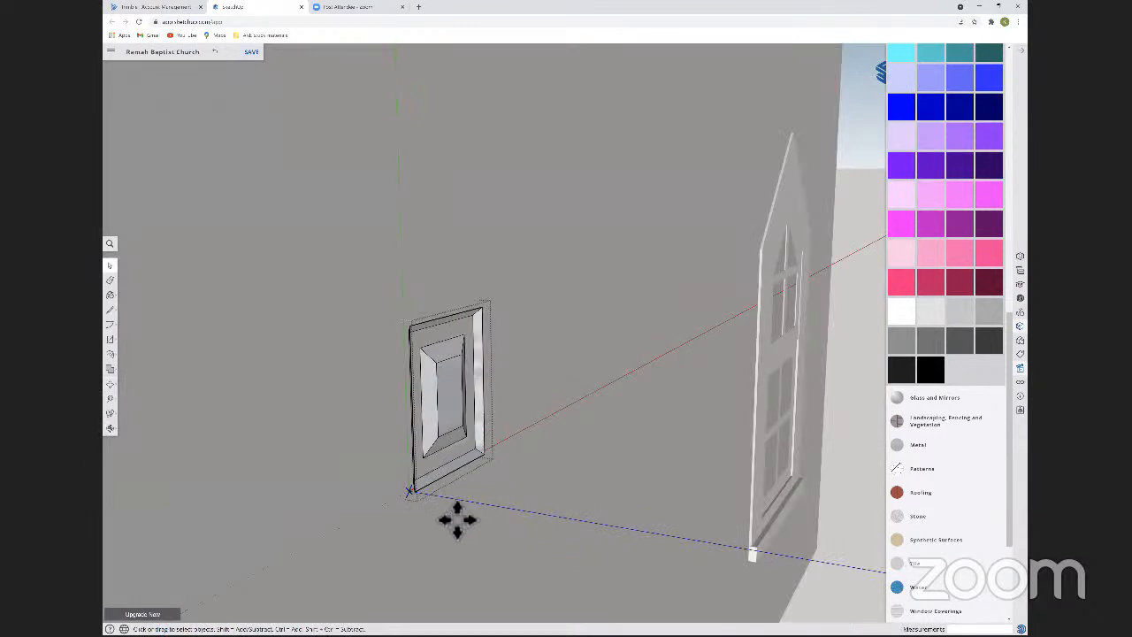
middle_click_drag(468, 515, 466, 513)
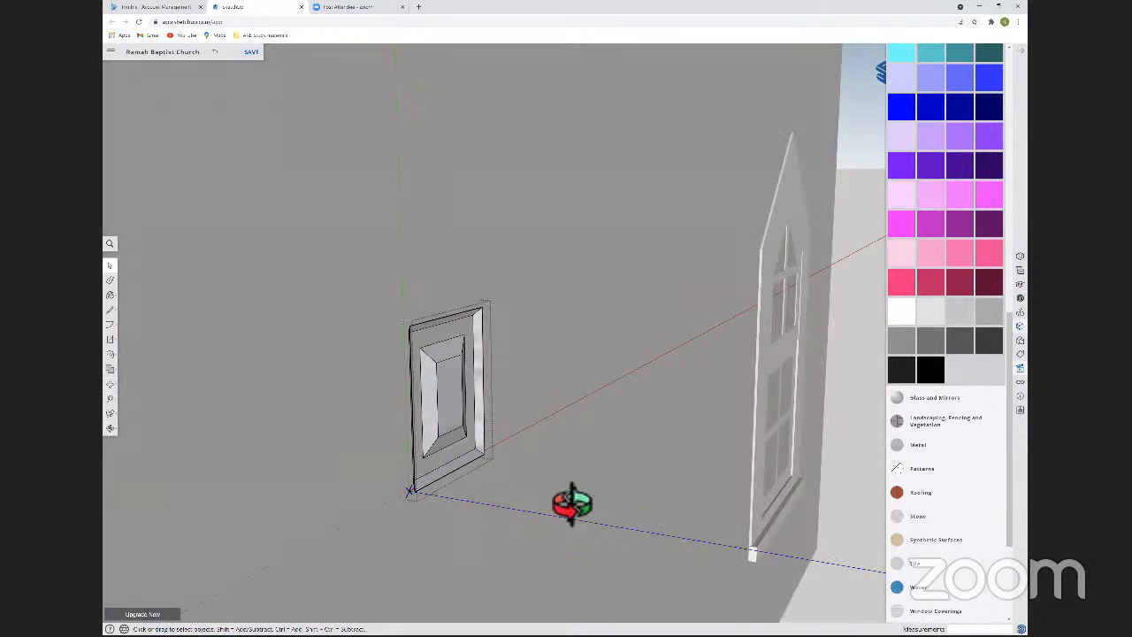
Leave the small panel component and shift the entire panel 1/2 inch perpendicular to the door face.
key("Escape")
key("m")
middle_click_drag(502, 516, 503, 519)
left_click(503, 519)
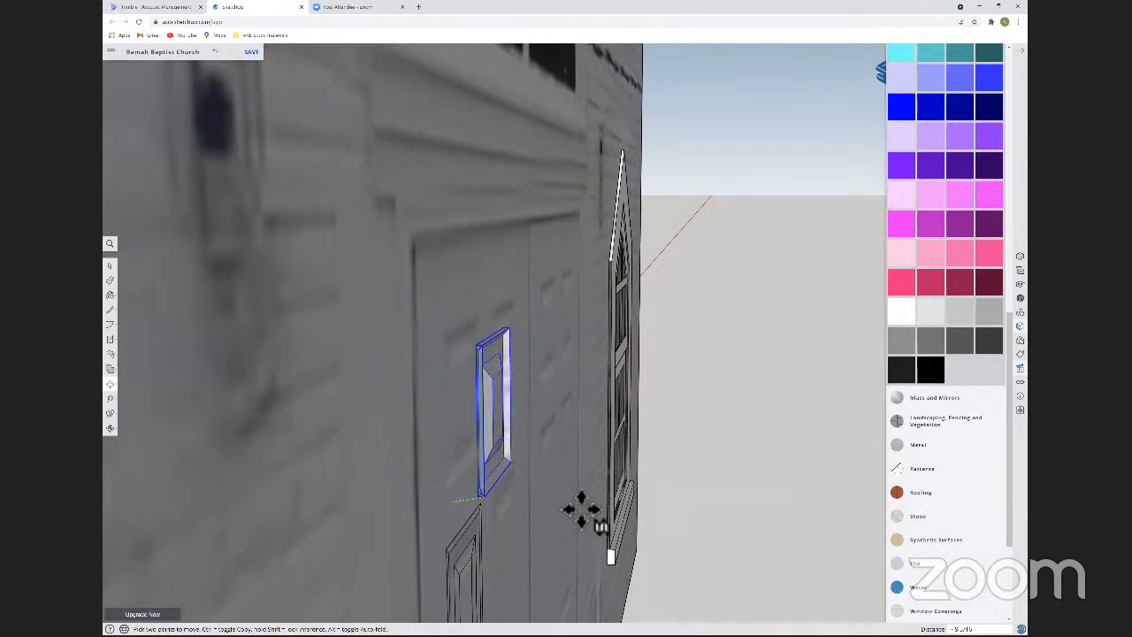
left_click(496, 524)
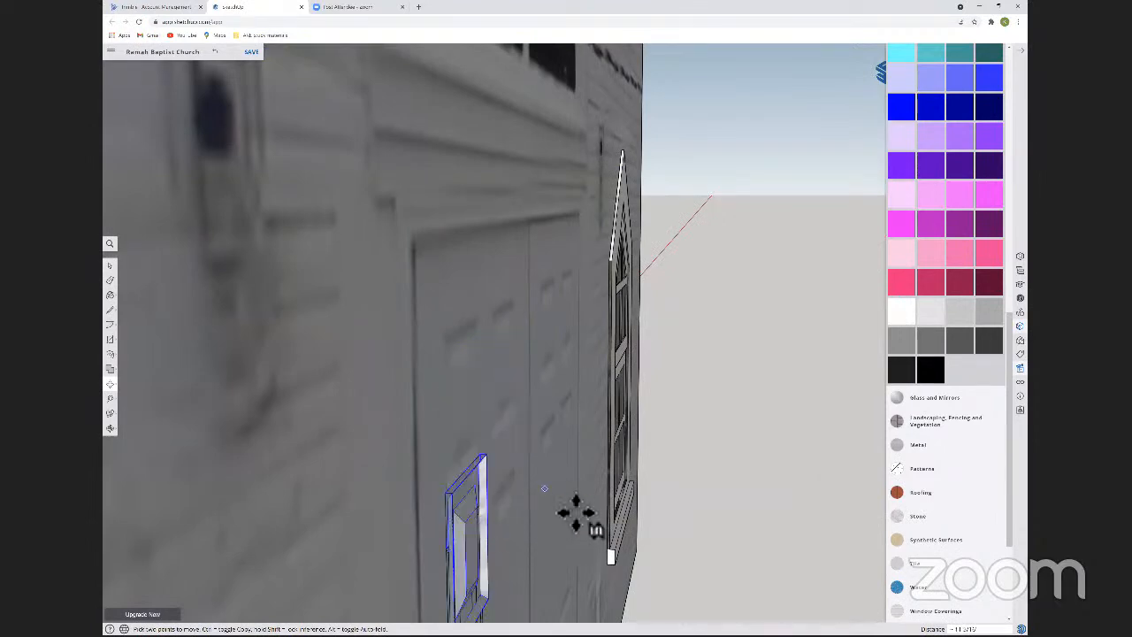
middle_click_drag(567, 500, 548, 500)
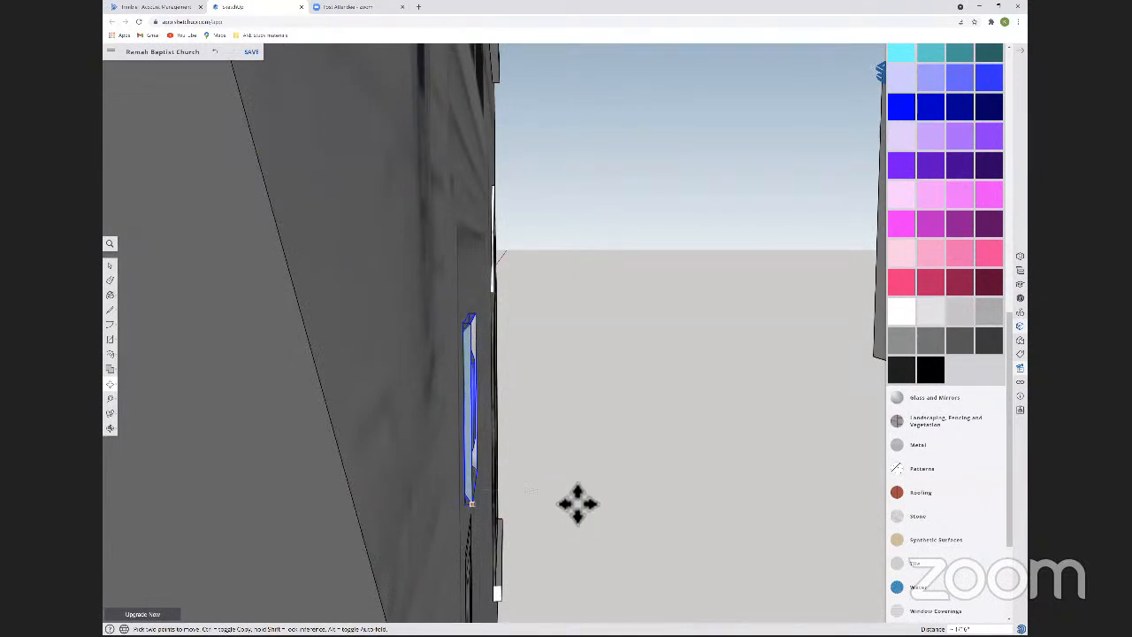
left_click(486, 523)
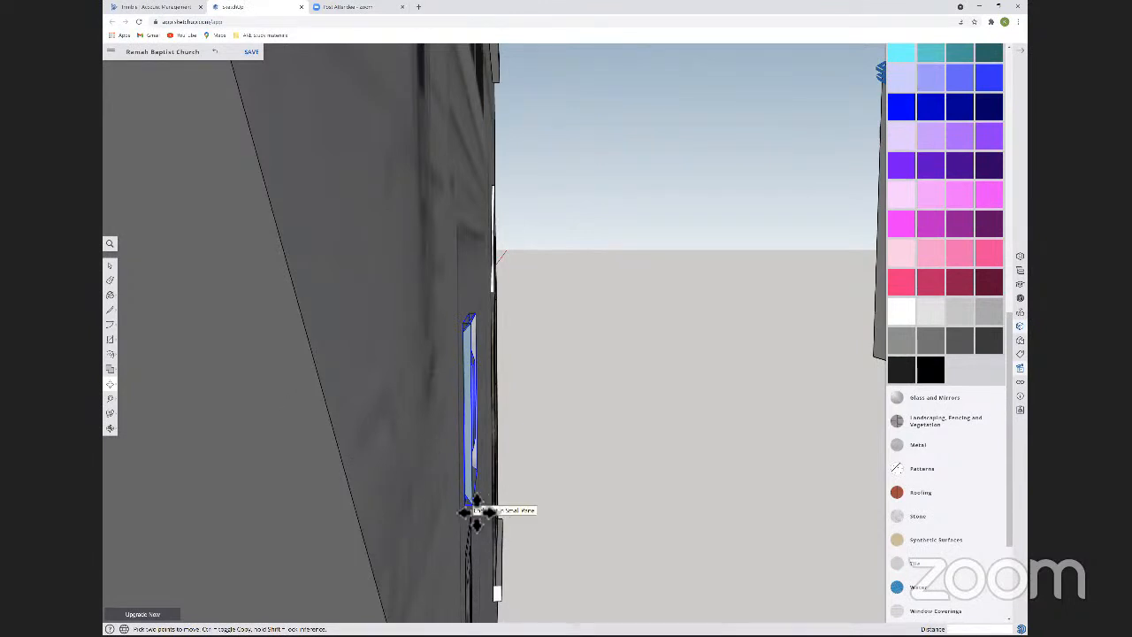
left_click(471, 507)
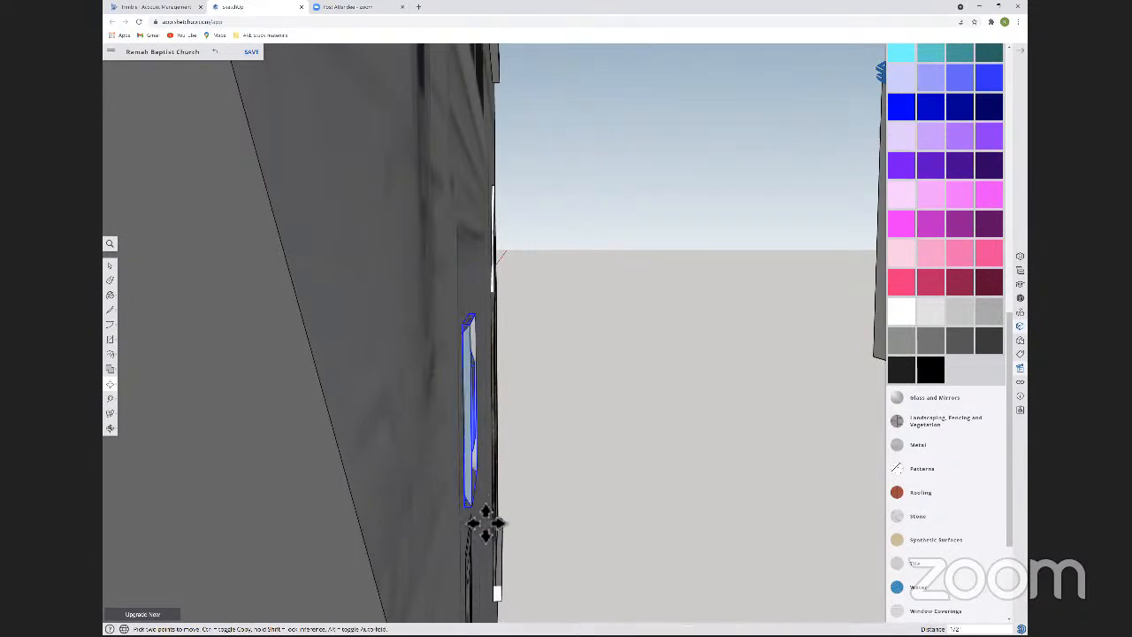
scroll(486, 523, "down", 10)
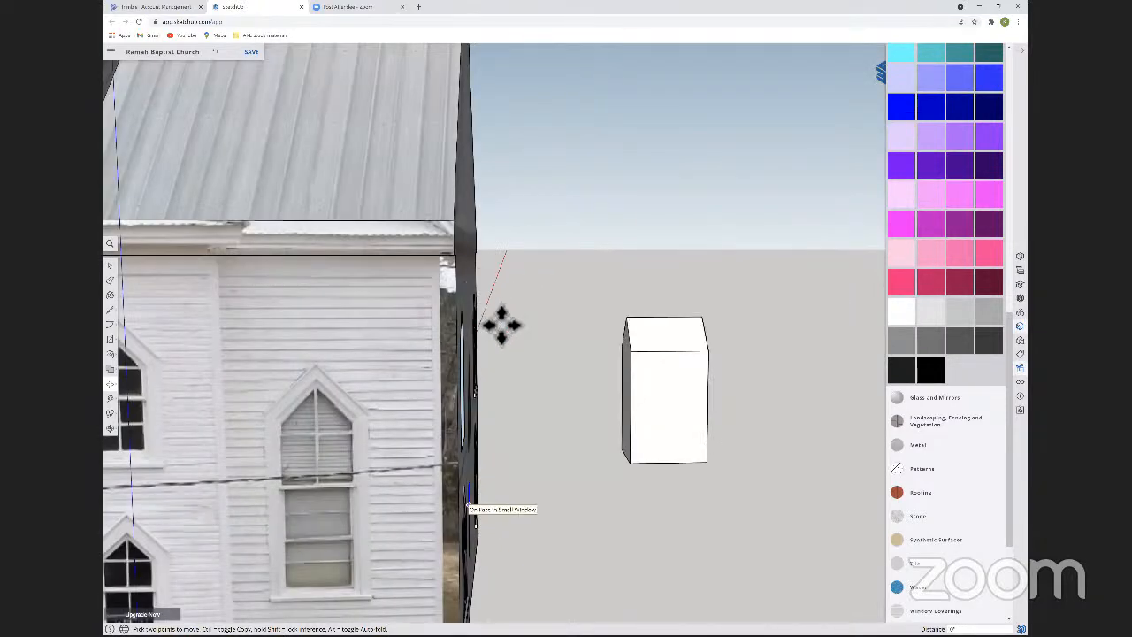
Try to shift the small upper panel component by its lower corner, perpendicular to the door face.
middle_click_drag(469, 505, 489, 270, "shift")
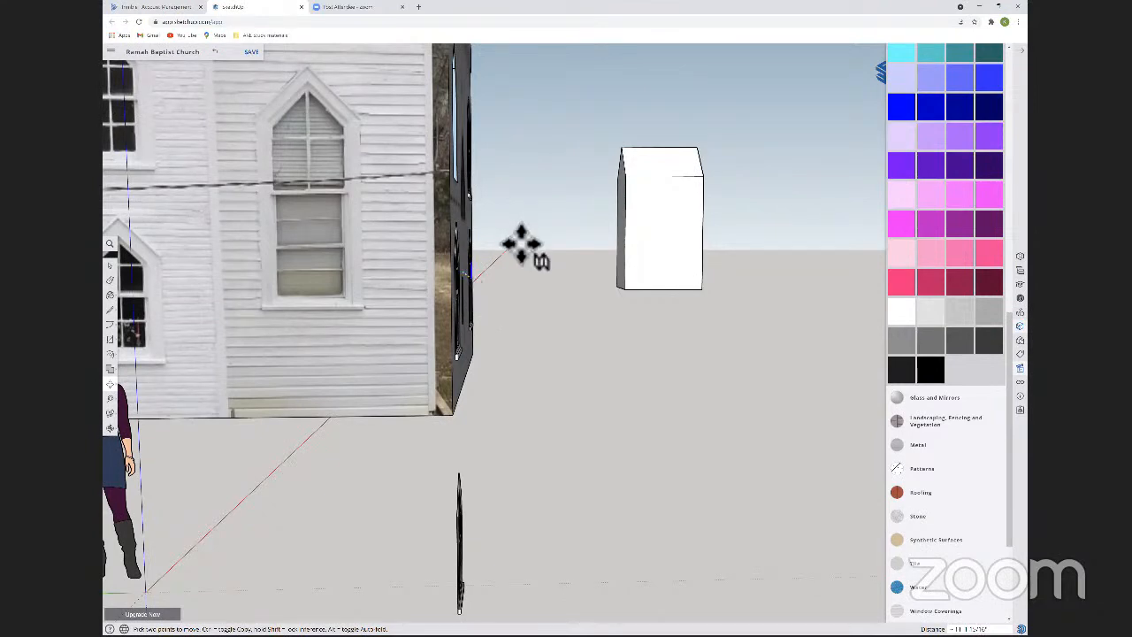
scroll(523, 244, "up", 5)
middle_click_drag(523, 247, 407, 309)
scroll(496, 274, "down", 5)
key("m")
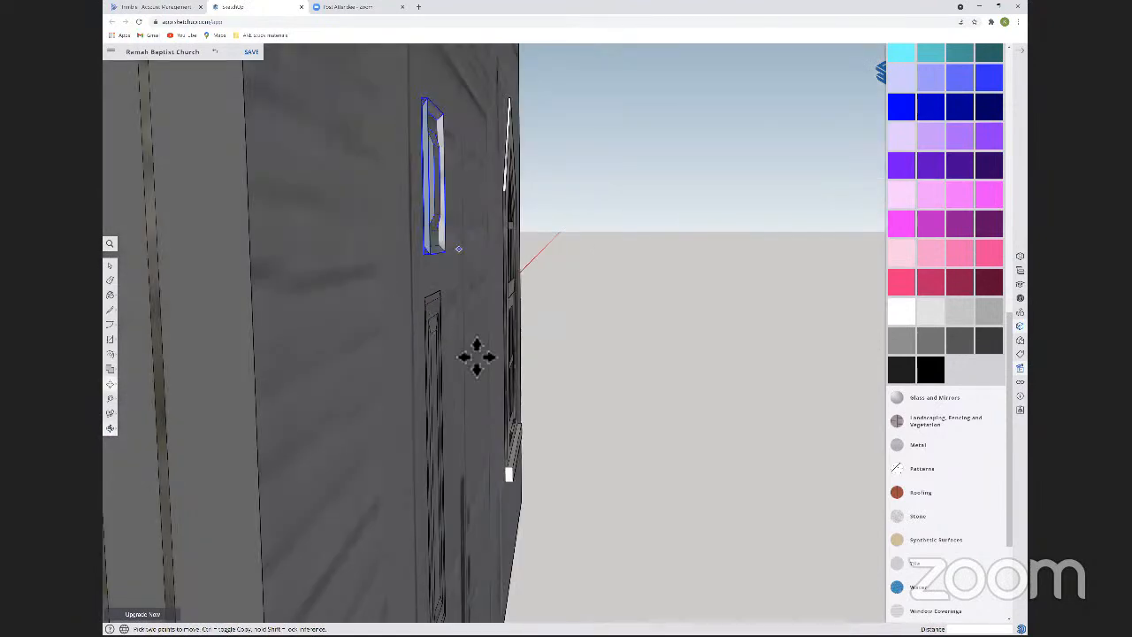
middle_click_drag(477, 357, 462, 342)
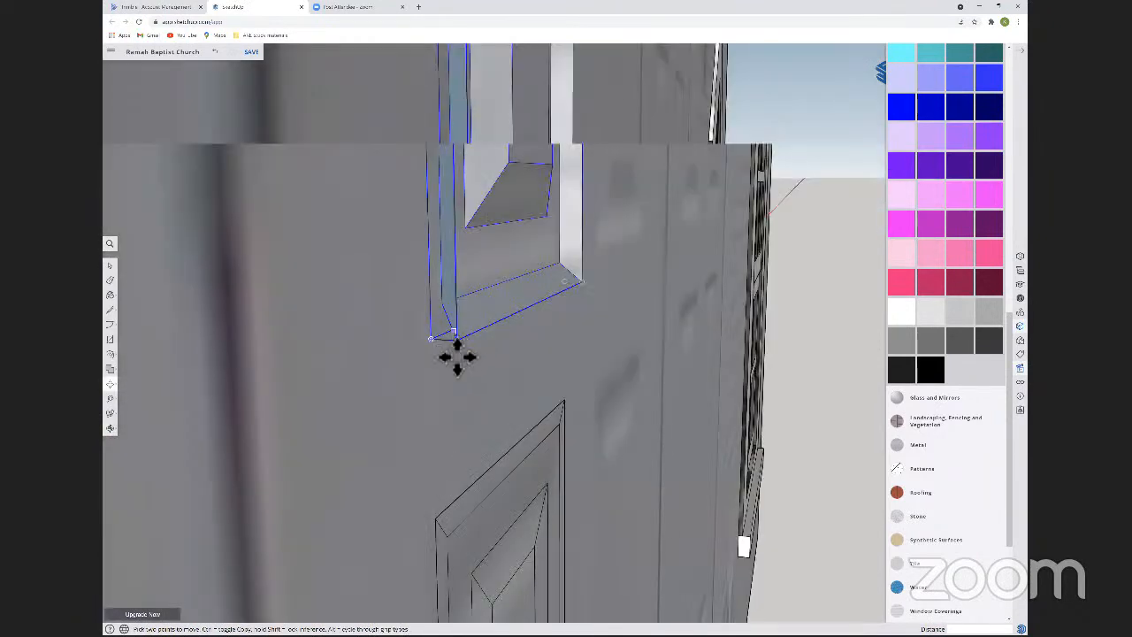
left_click(462, 362)
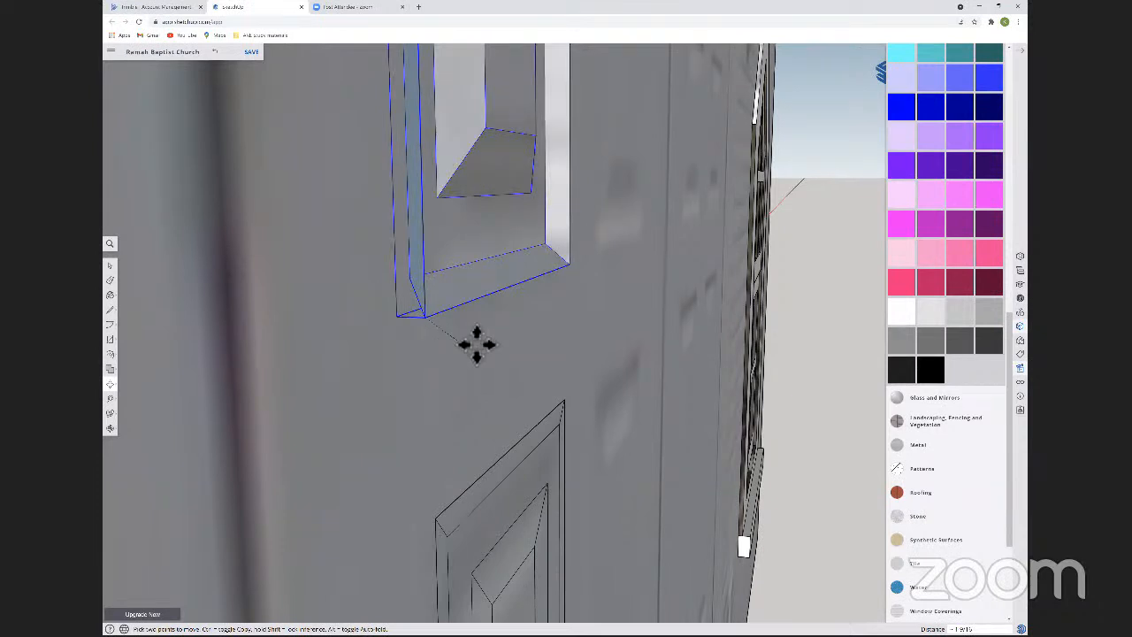
left_click(548, 331)
scroll(452, 374, "down", 3)
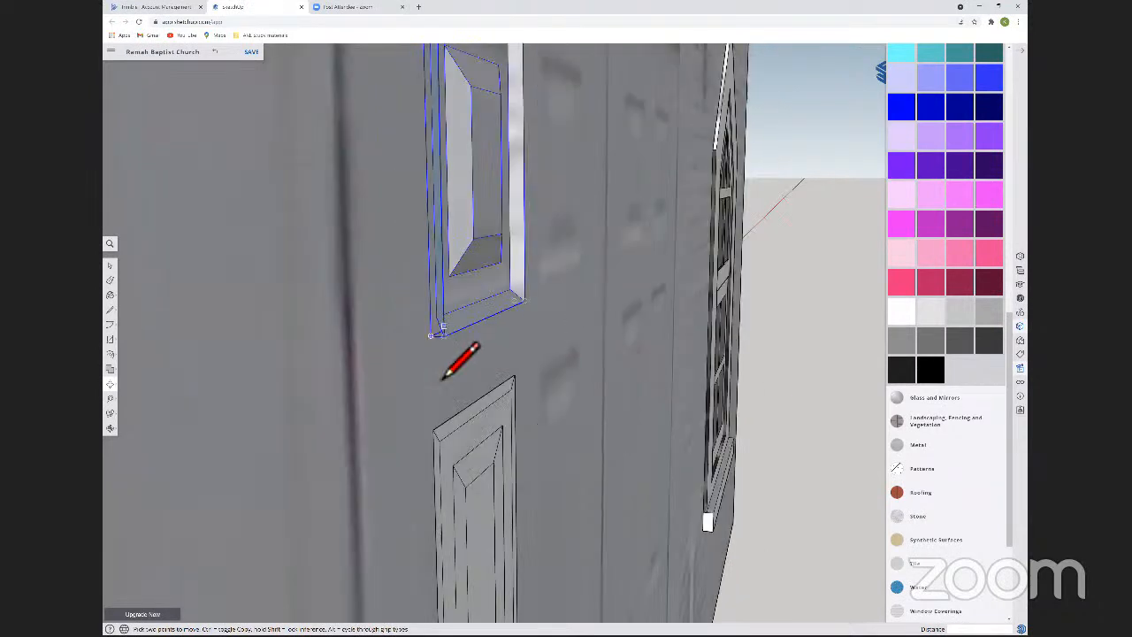
Draw a 1/2 inch reference line perpendicular to the door at the small panel's lower corner and move the panel by its back corner toward it.
left_click(432, 335)
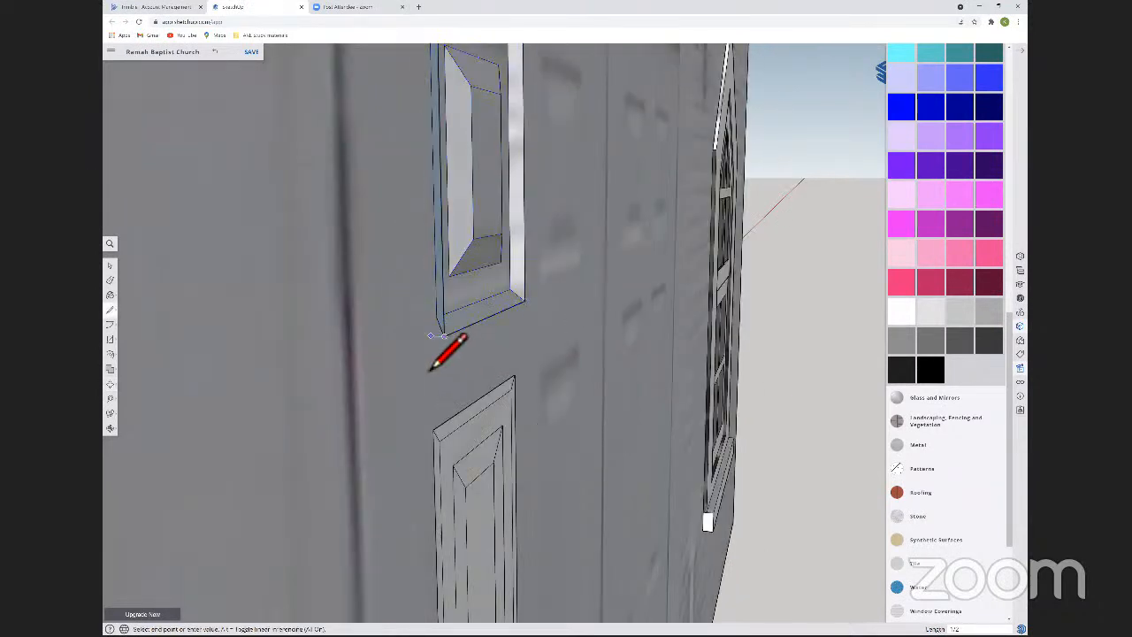
mouse_move(465, 352)
middle_mouse_down()
mouse_move(465, 342)
mouse_move(365, 351)
mouse_move(296, 322)
mouse_move(444, 336)
middle_mouse_up()
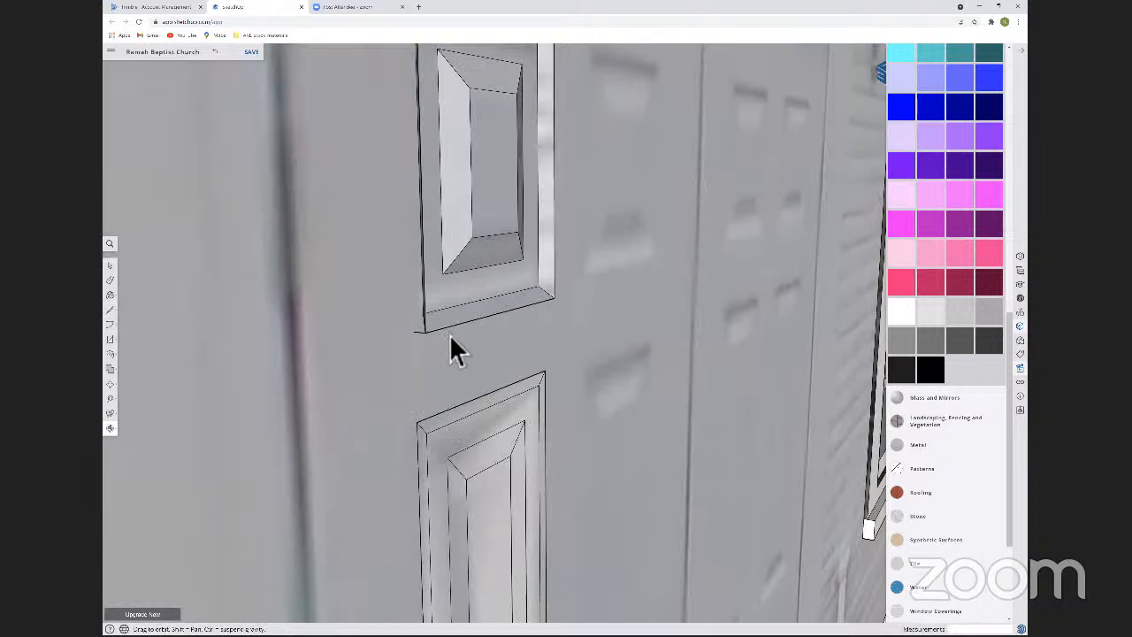
key("m")
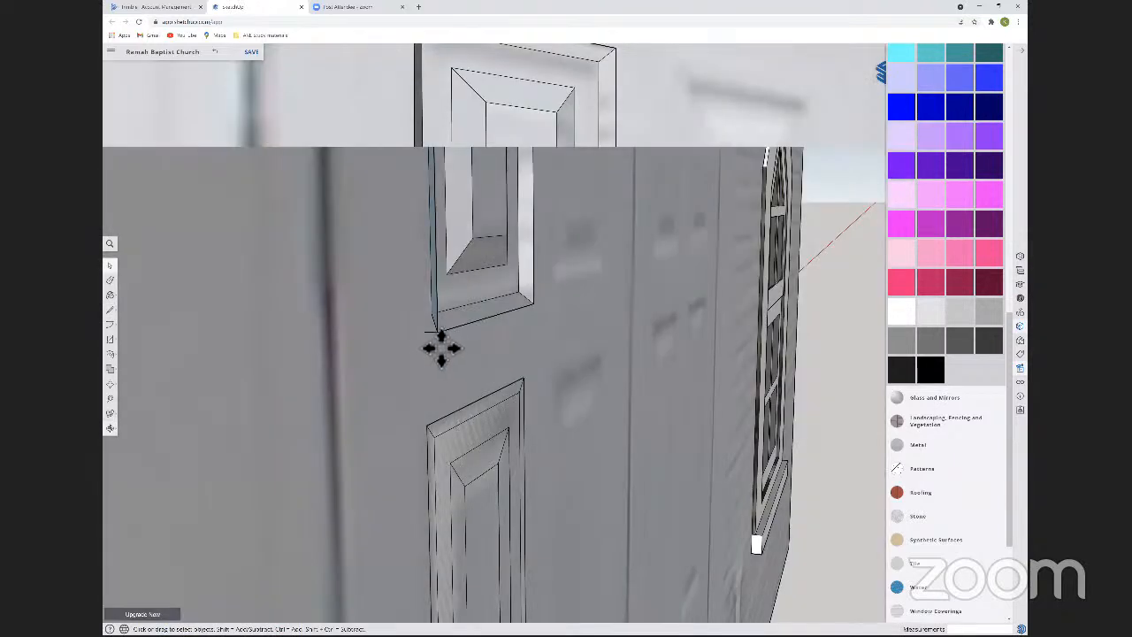
left_click(442, 346)
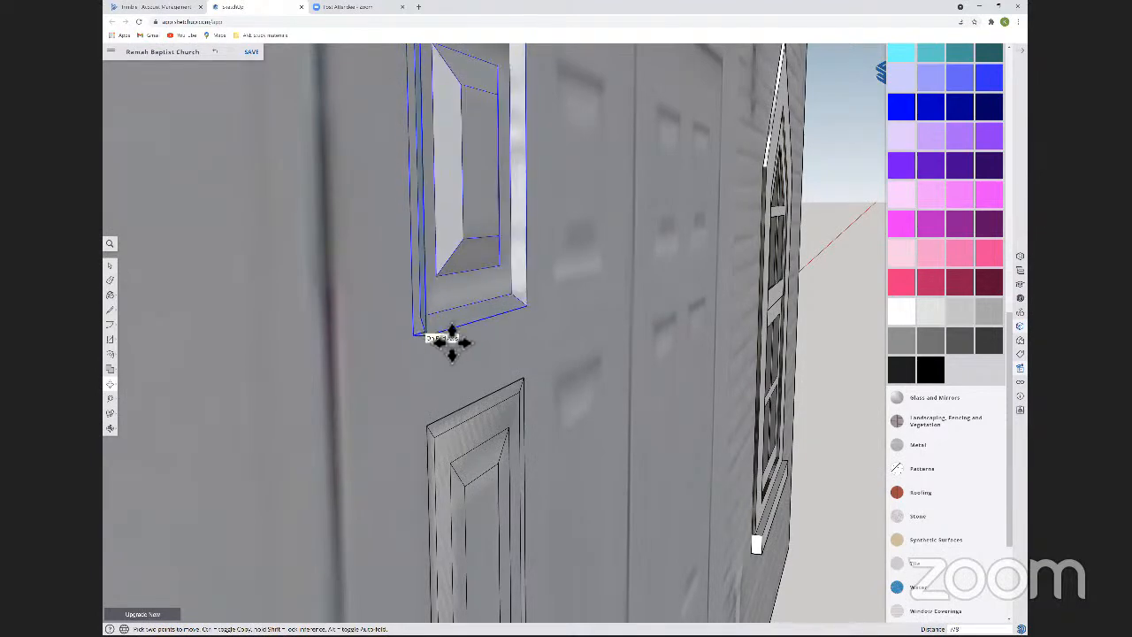
middle_click_drag(440, 344, 443, 278)
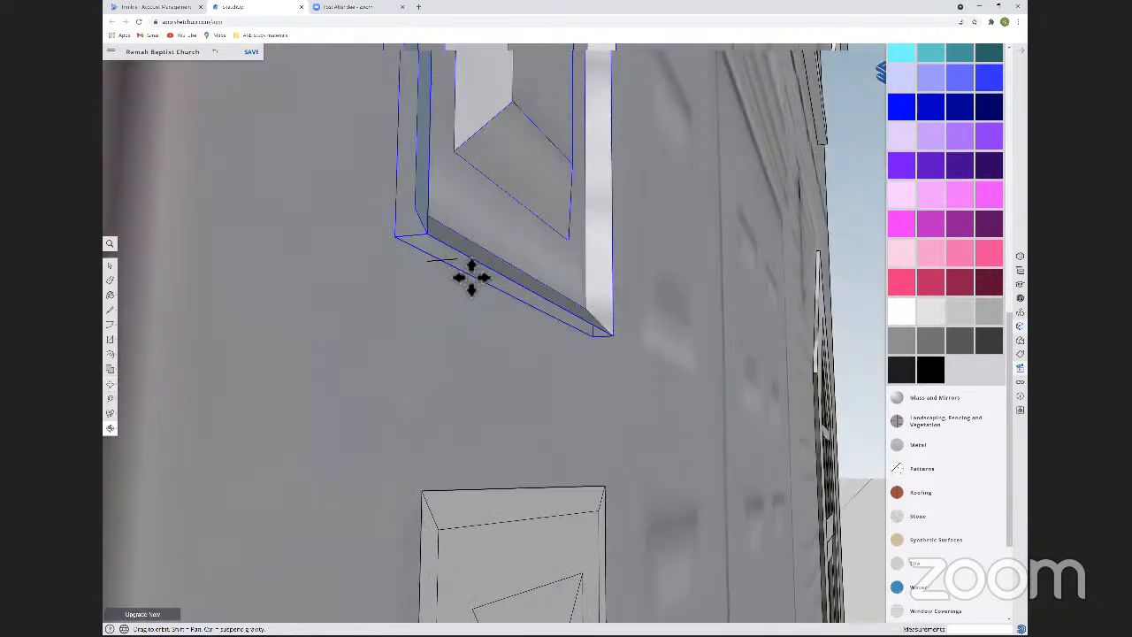
left_click(468, 277)
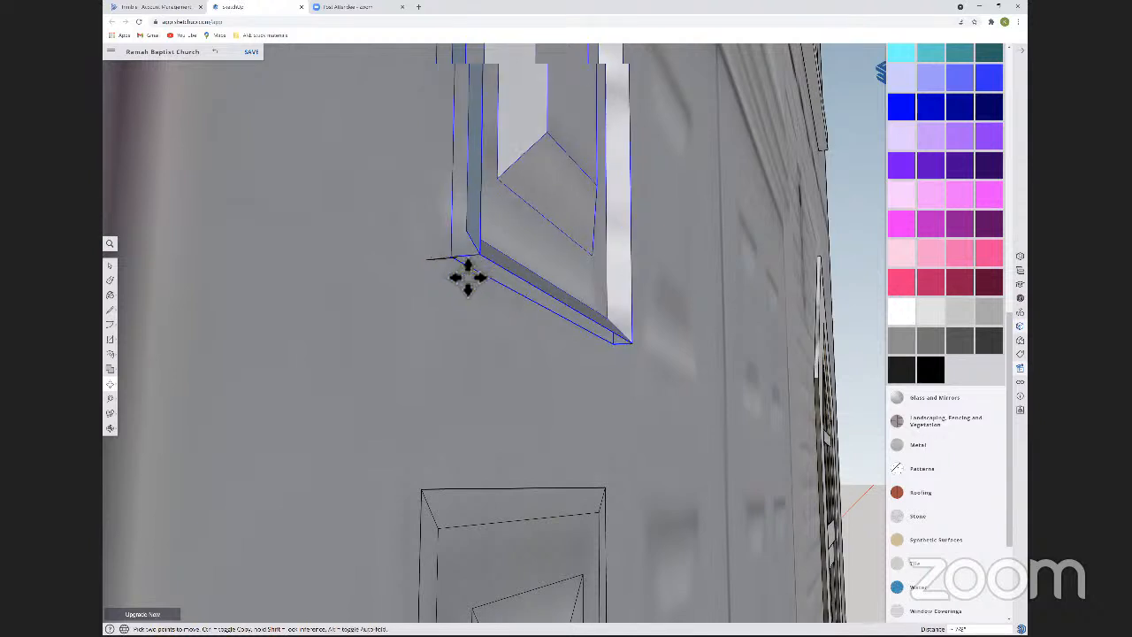
left_click(464, 268)
middle_click_drag(511, 362, 475, 366)
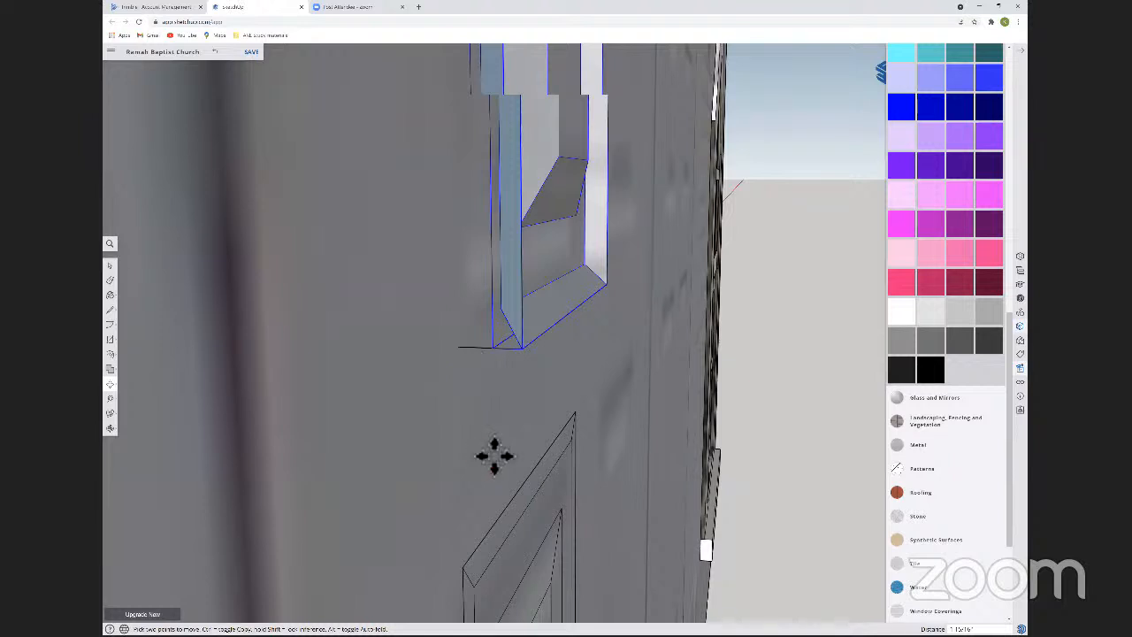
middle_click_drag(494, 455, 698, 472)
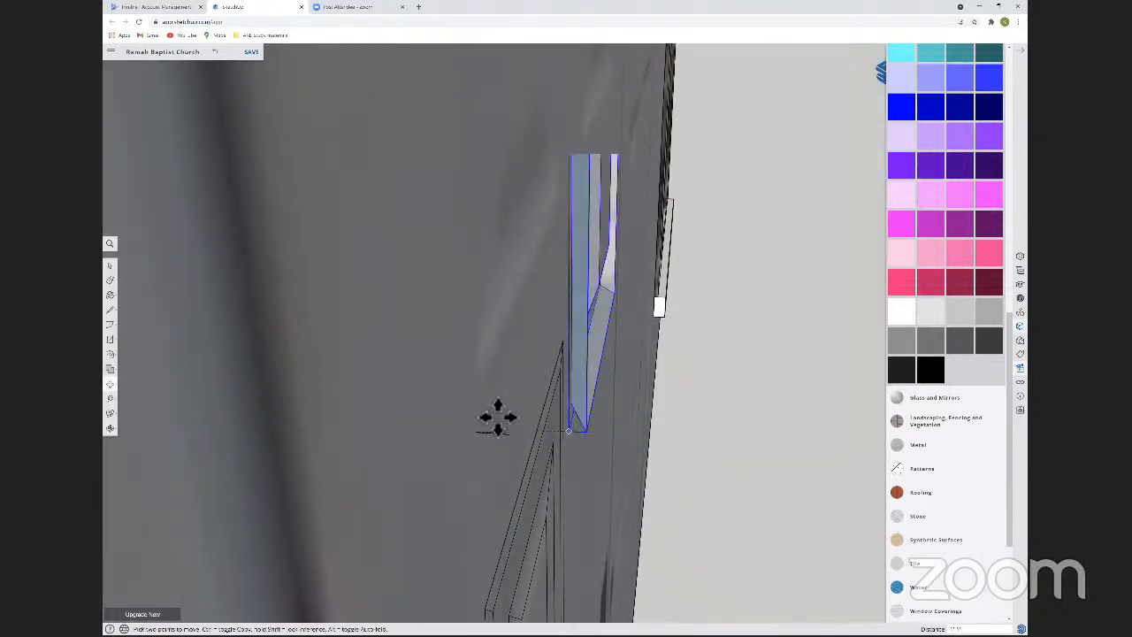
Set the small panel 1/2 inch deeper into the door along the green axis, keeping only the inset panel.
key("ctrl")
key("Escape")
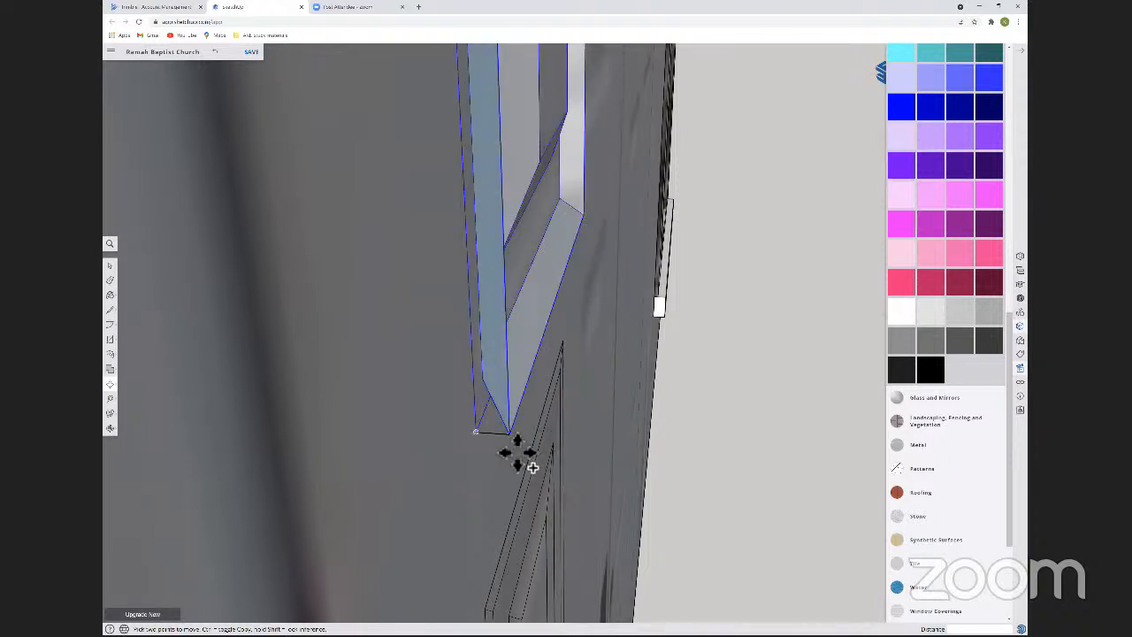
left_click(515, 453)
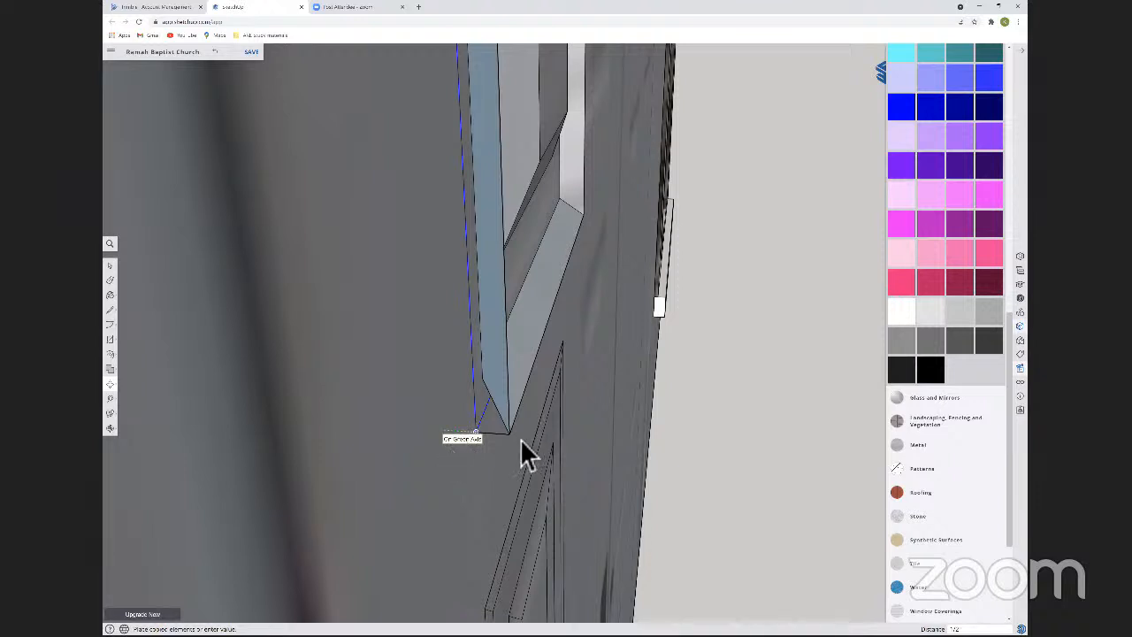
key("space")
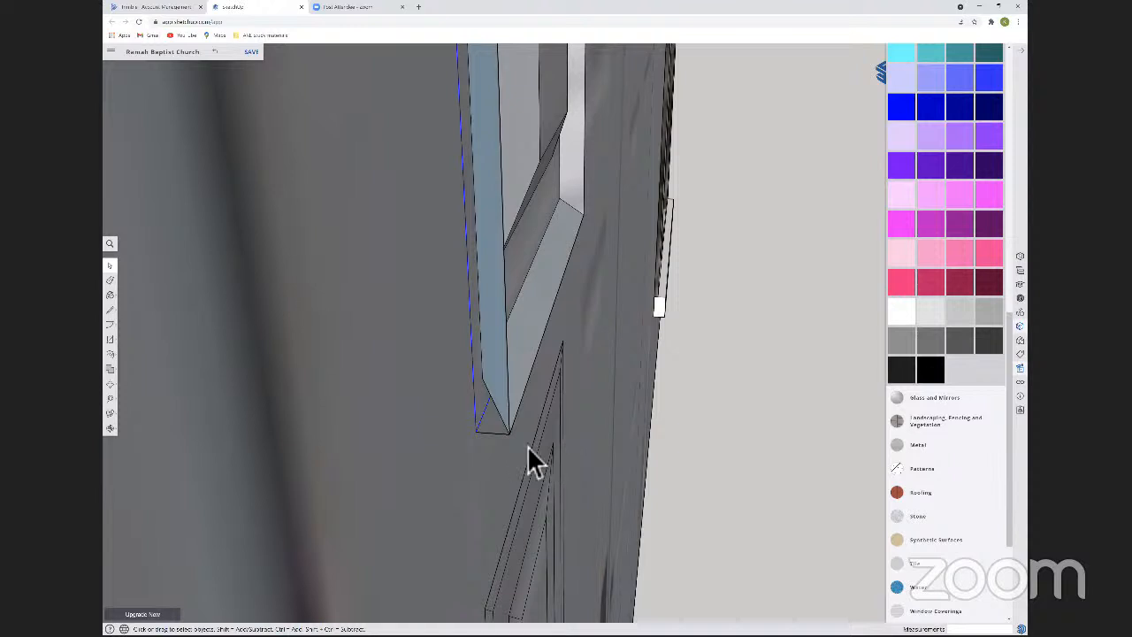
left_click(449, 386)
key("ctrl+z")
Examine how the small upper panel sits in the door face compared with the tall panel below it.
middle_click_drag(511, 330, 394, 285)
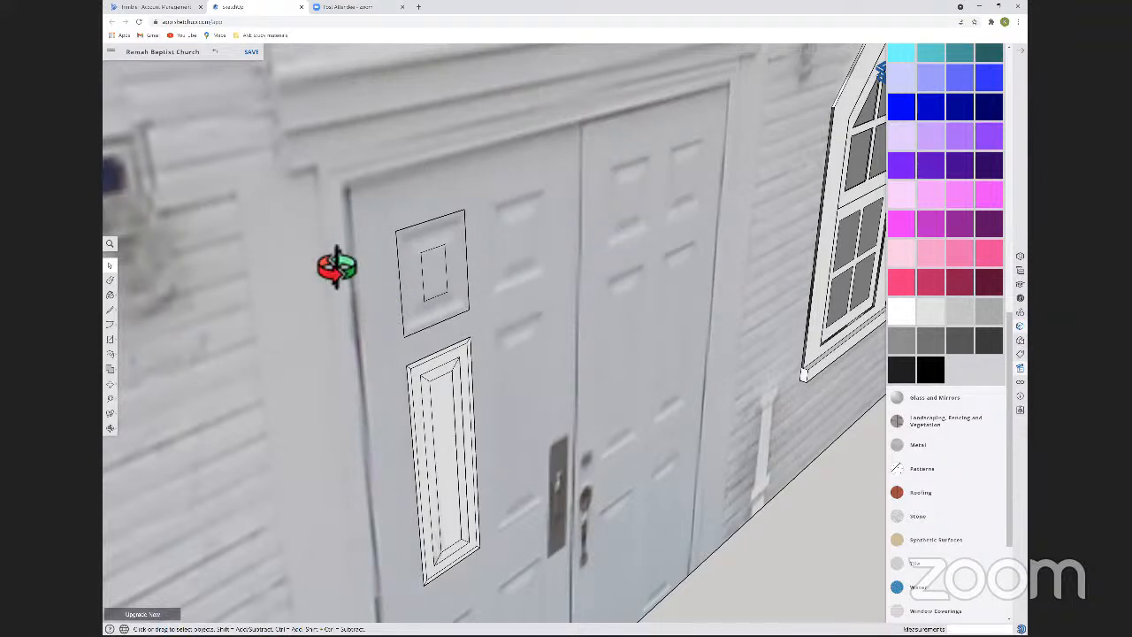
middle_click_drag(435, 378, 507, 374)
left_click(506, 373)
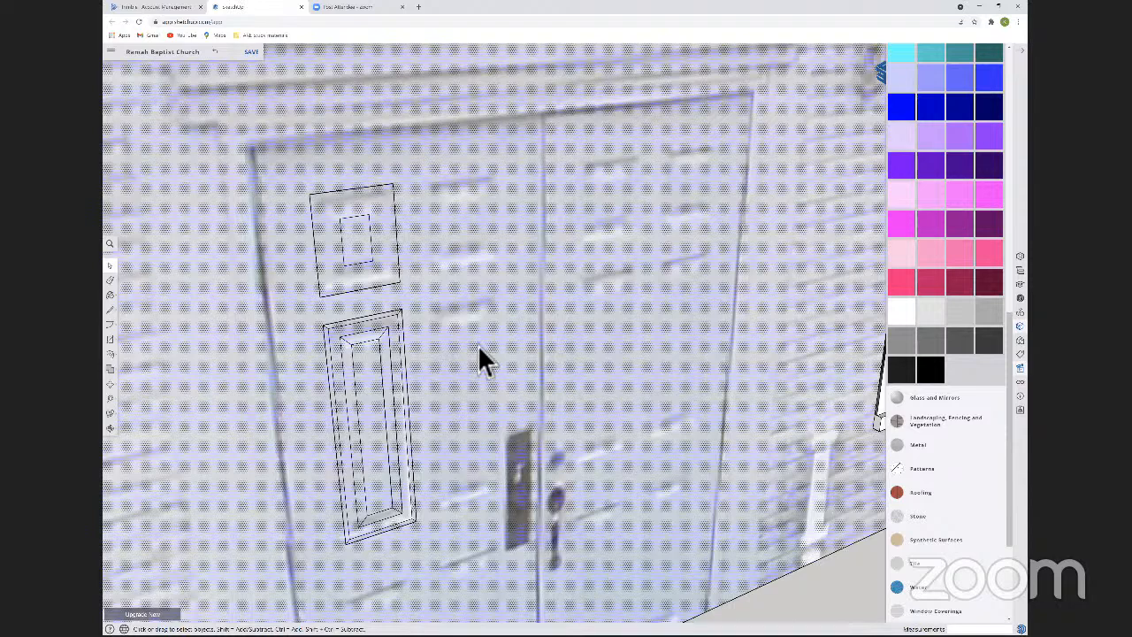
scroll(476, 343, "down", 5)
key("Escape")
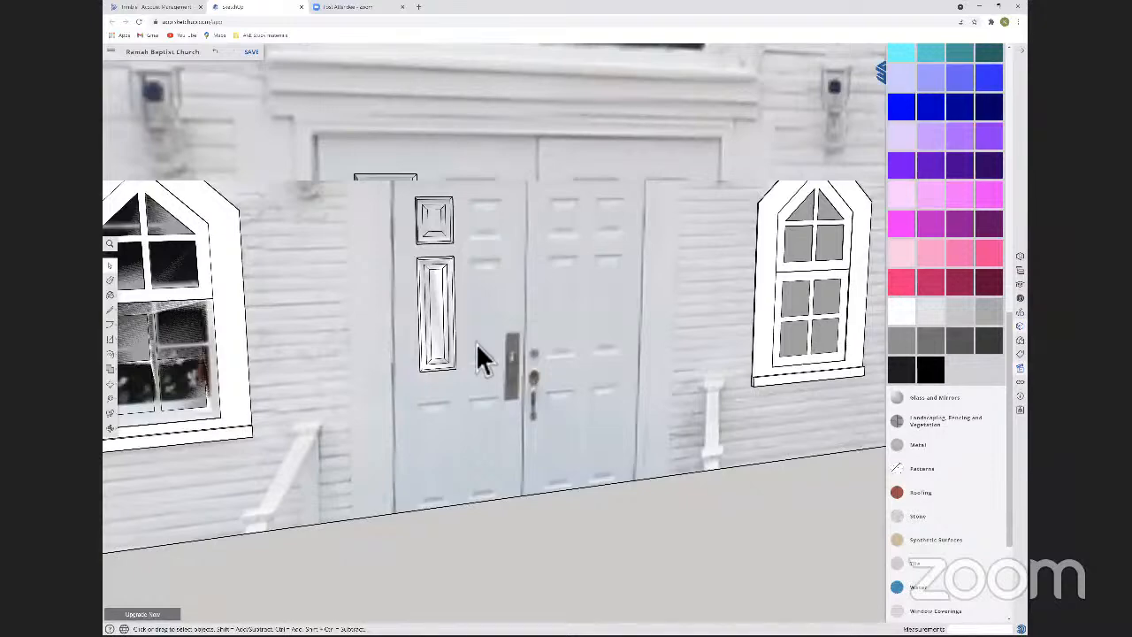
middle_click_drag(511, 359, 499, 349)
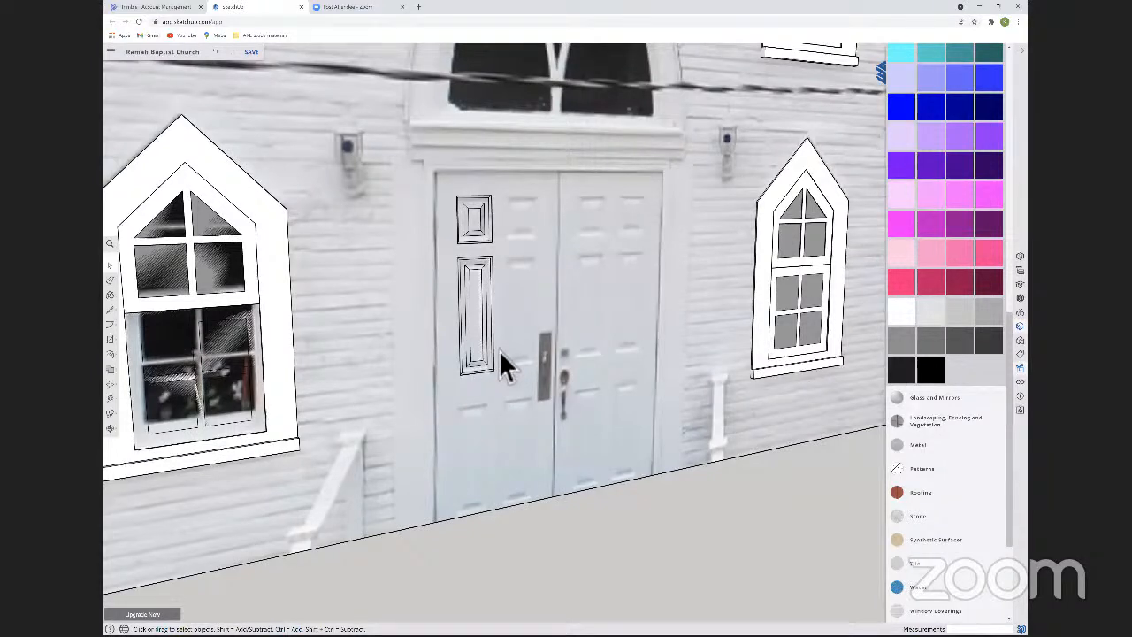
middle_click_drag(468, 441, 616, 445)
Open the tall door panel component and select the four edges and face of its innermost centre rectangle.
scroll(617, 445, "up", 5)
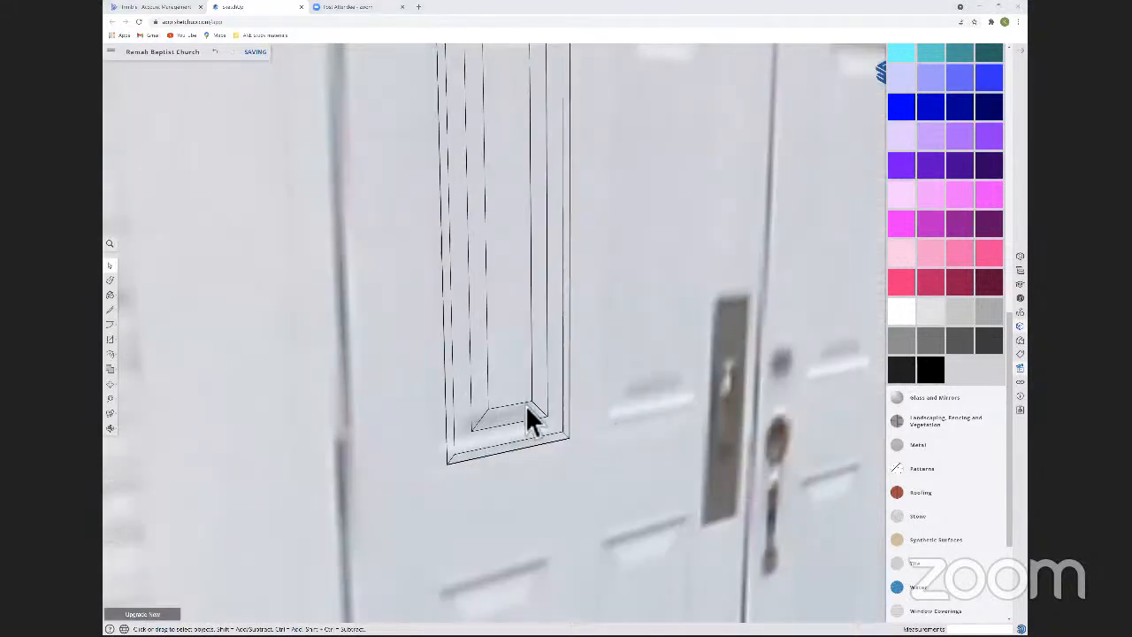
scroll(527, 409, "down", 2)
key("p")
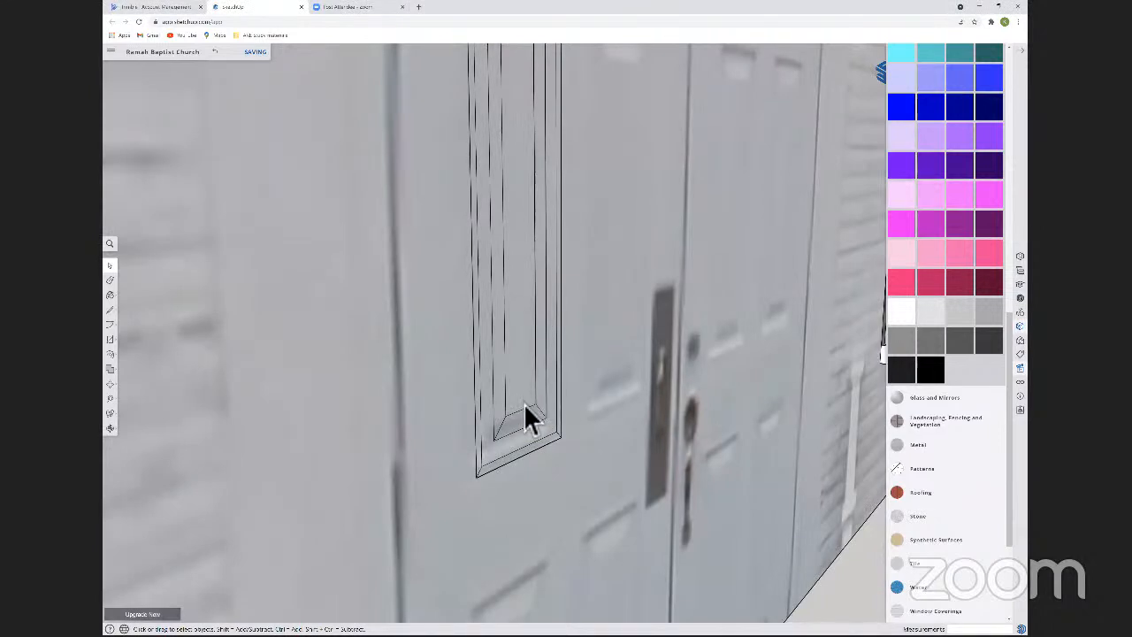
double_click(523, 403)
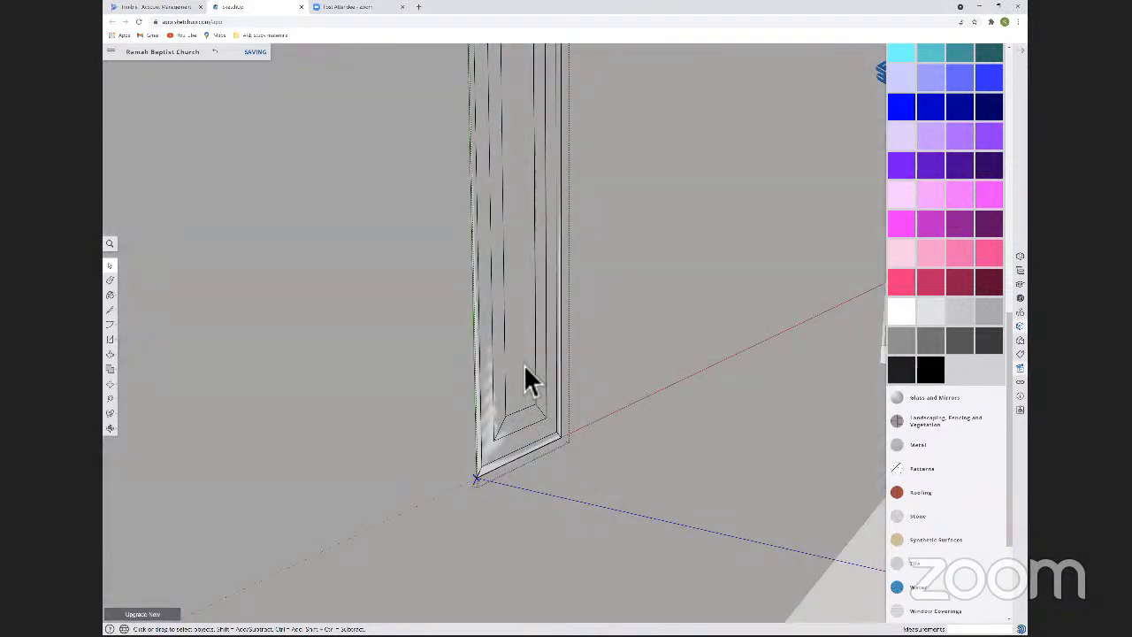
double_click(524, 361)
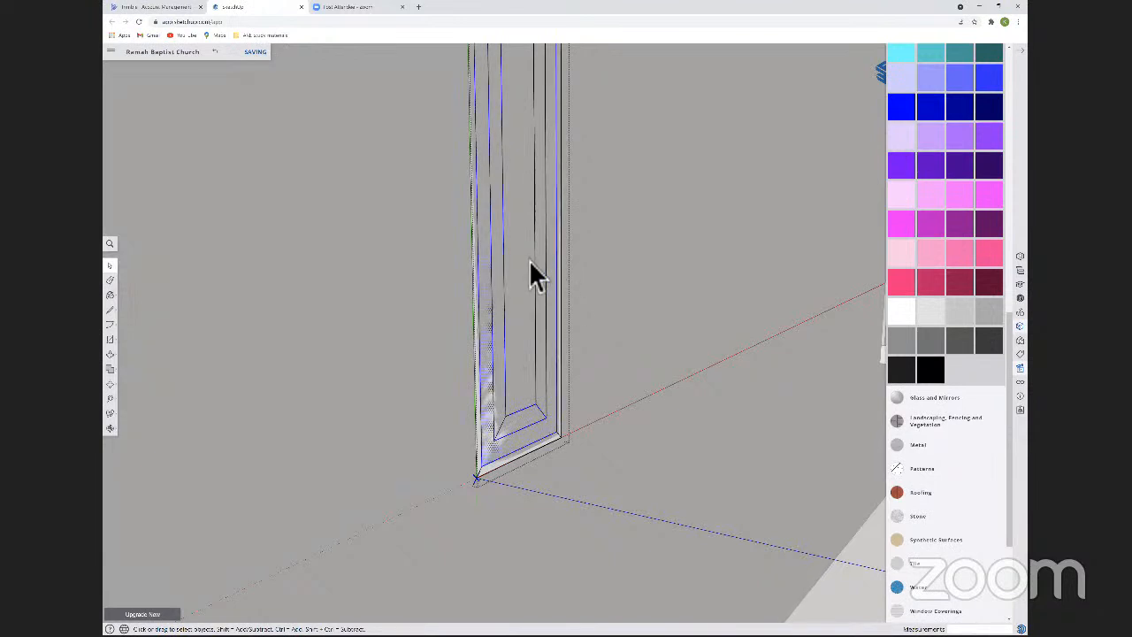
scroll(528, 262, "down", 3)
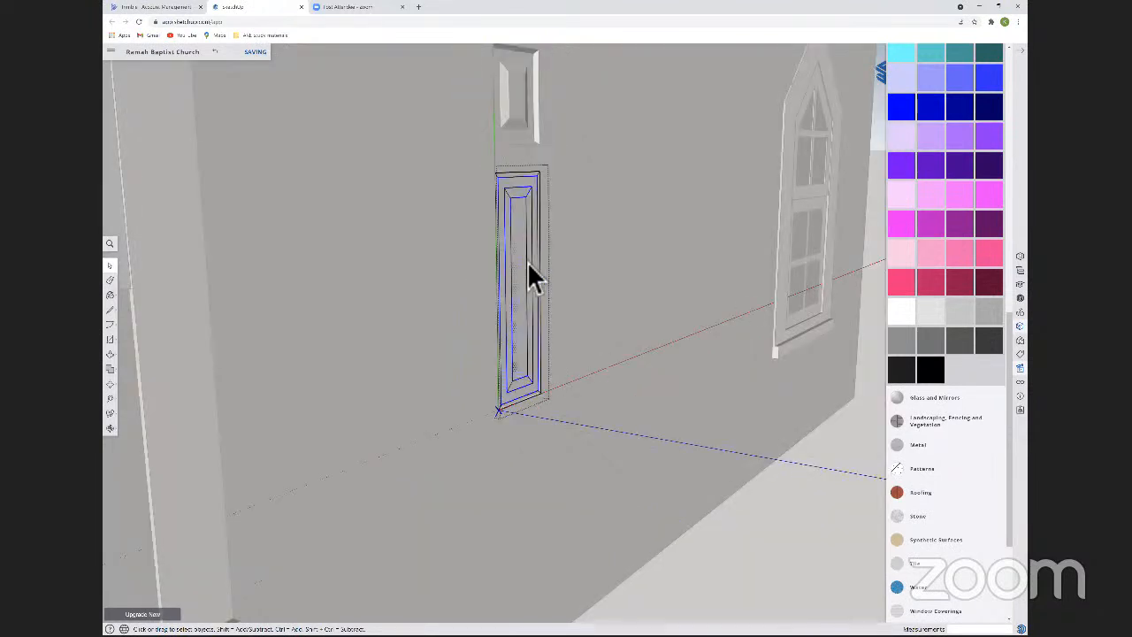
key("m")
key("space")
left_click(515, 221, "shift")
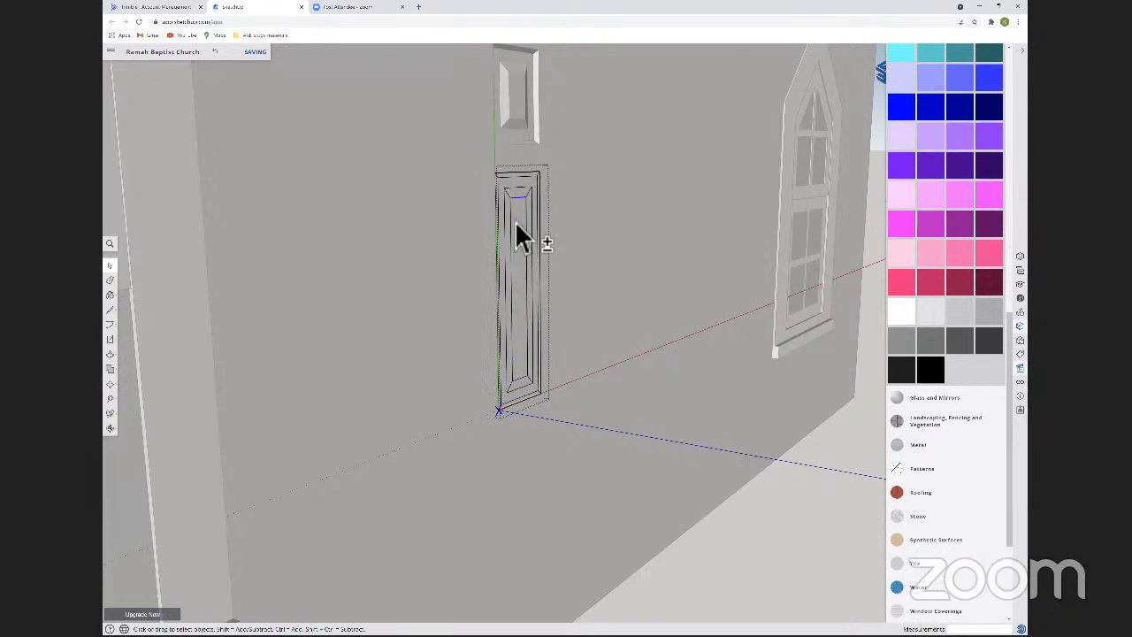
left_click(530, 227, "shift")
left_click(521, 393, "shift")
key("q")
key("space")
Move the tall panel's centre face outward from the door to raise its bevel.
key("m")
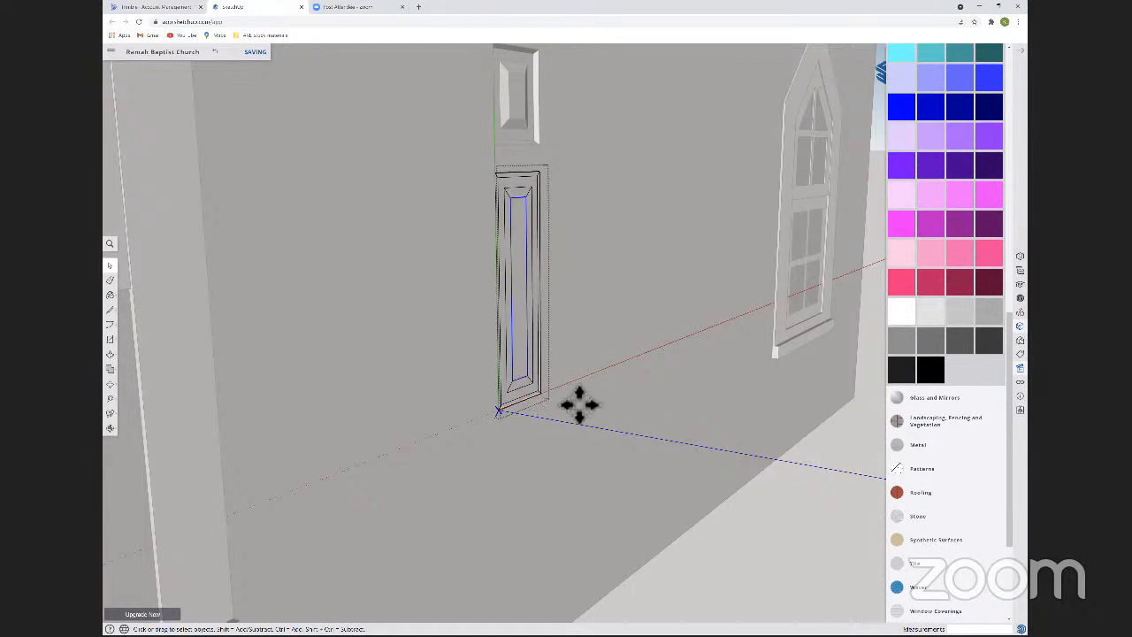
middle_click_drag(592, 410, 597, 416)
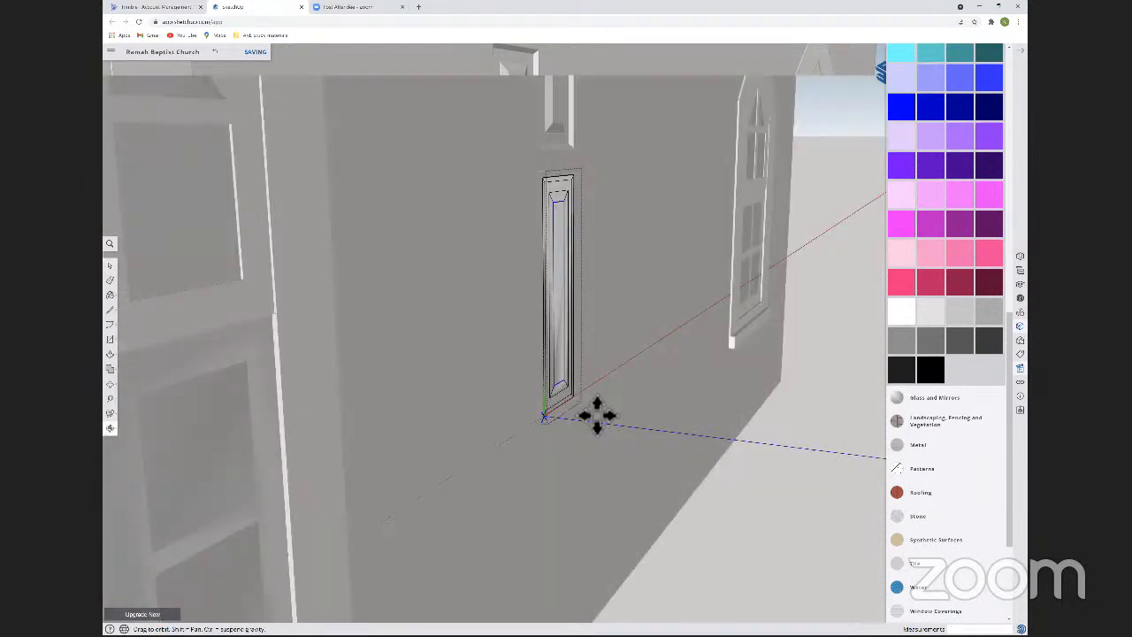
key("o")
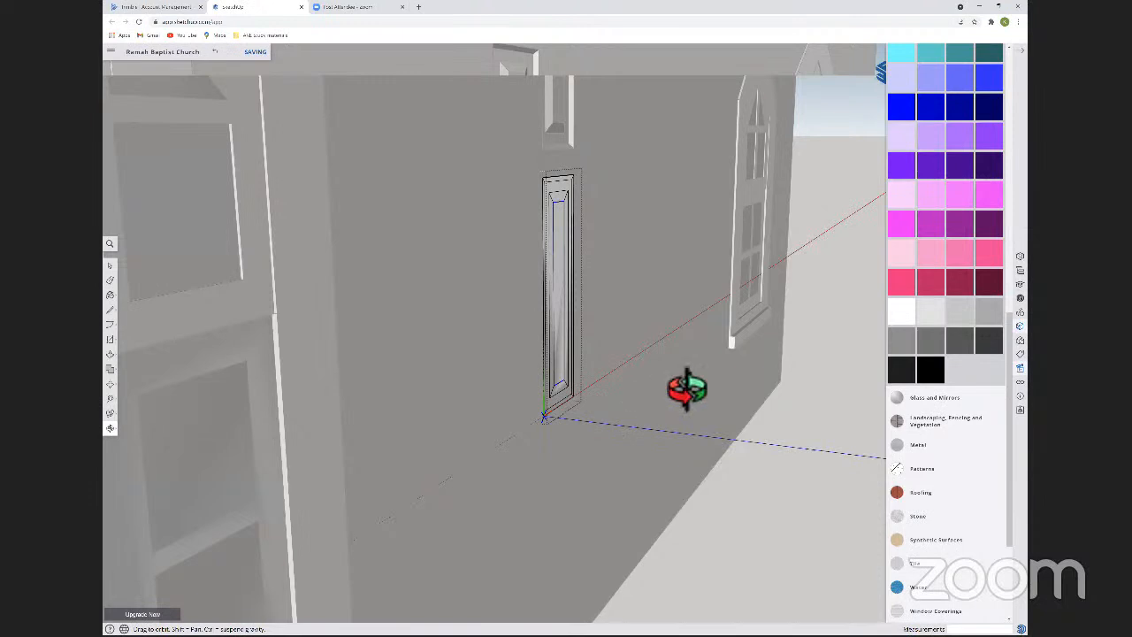
key("m")
middle_click_drag(698, 395, 629, 433)
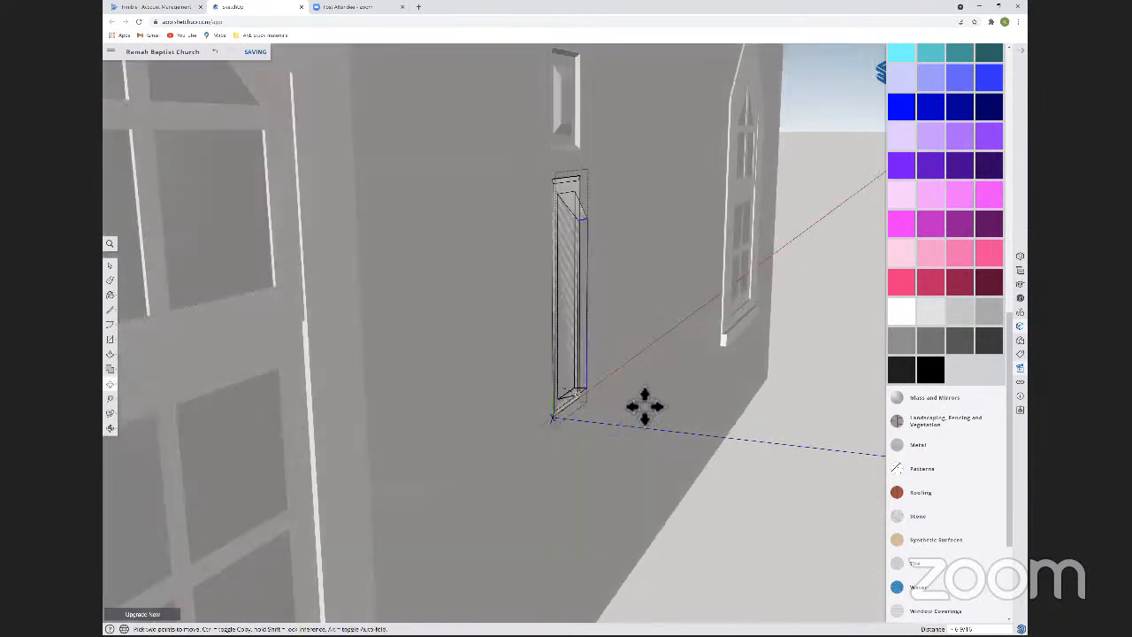
middle_click_drag(645, 381, 586, 336)
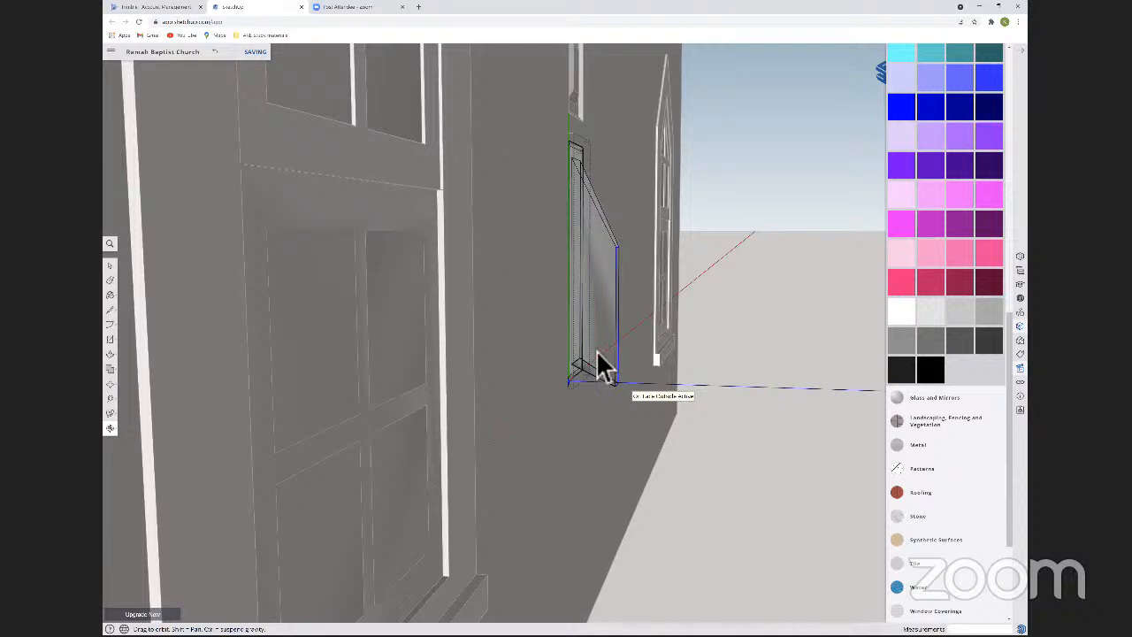
key("m")
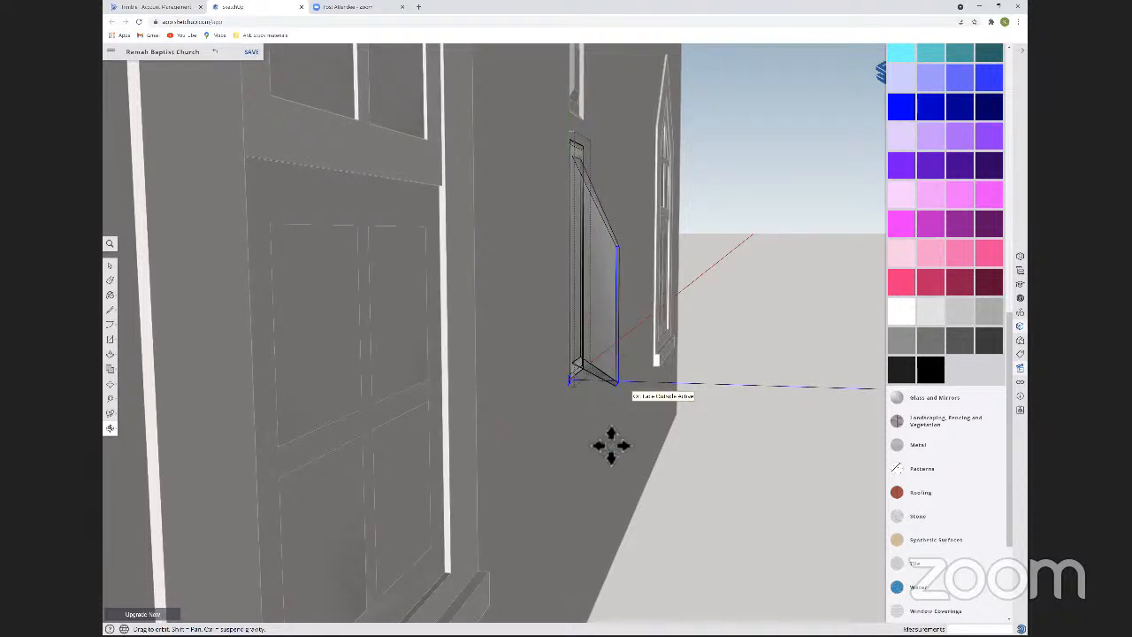
Close the tall panel component and move it 20' straight down along the blue axis, clear of the church wall.
key("space")
left_click(586, 392)
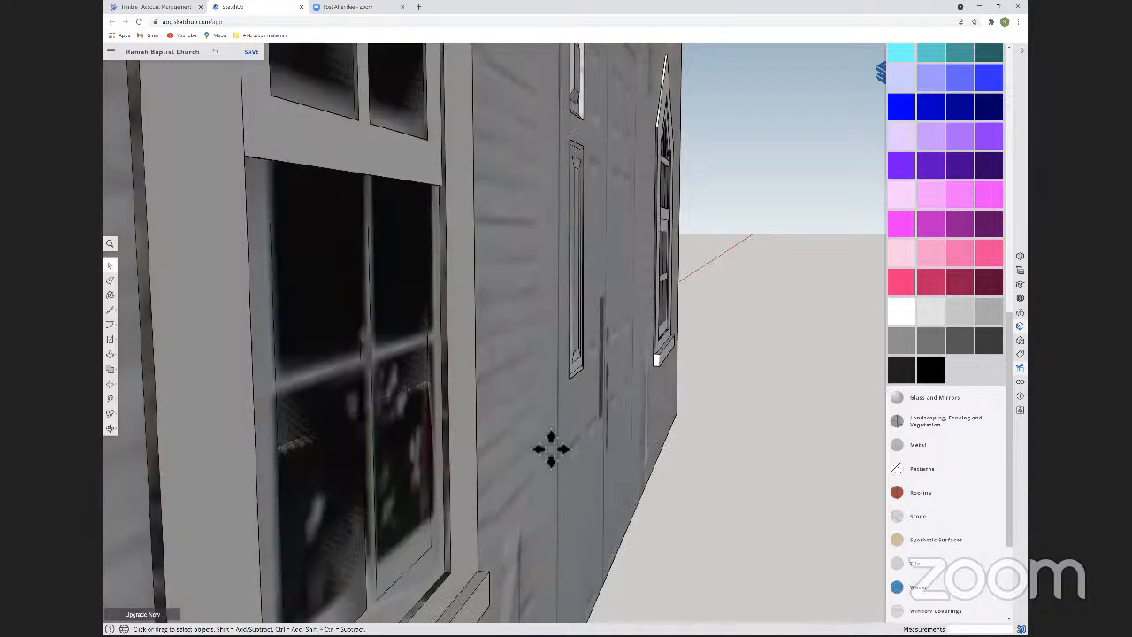
scroll(551, 448, "down", 5)
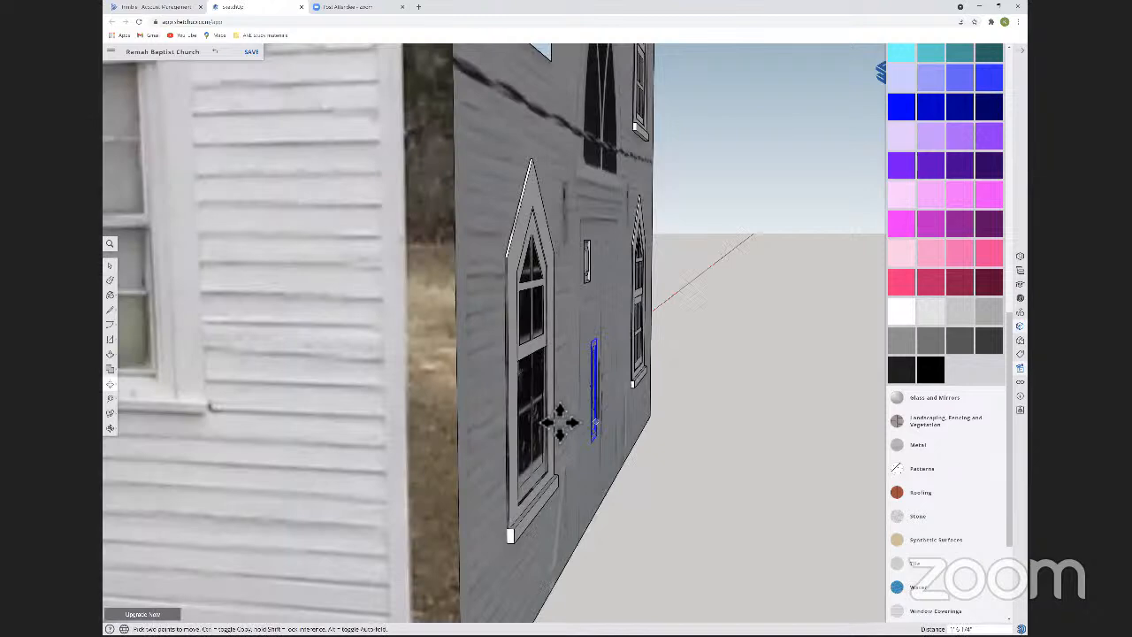
scroll(560, 409, "down", 5)
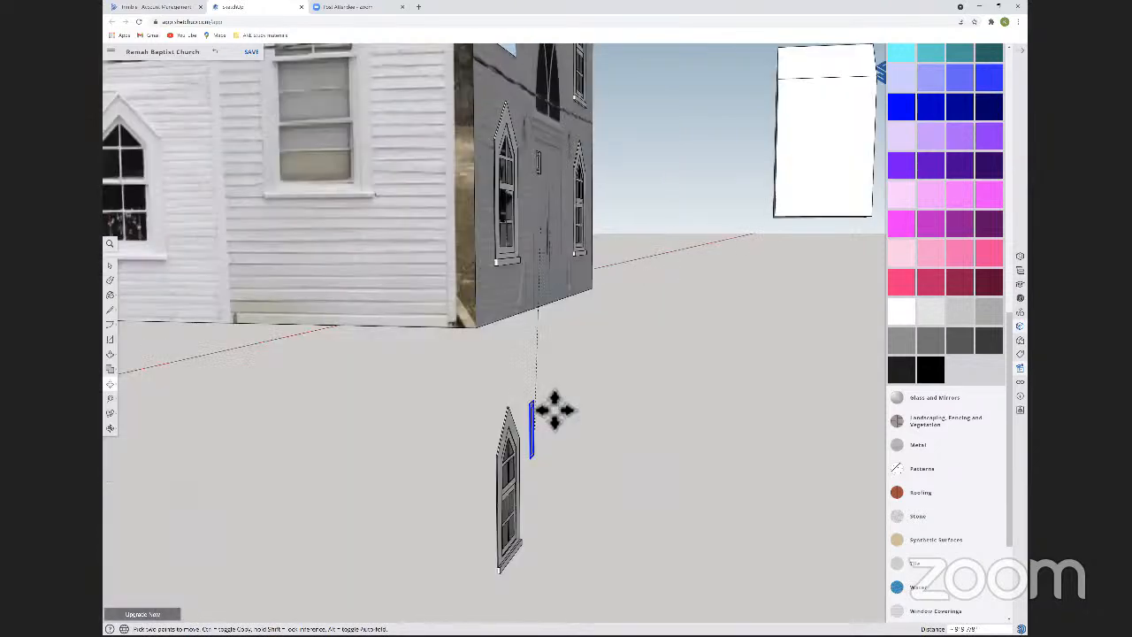
middle_click_drag(597, 519, 518, 243, "shift")
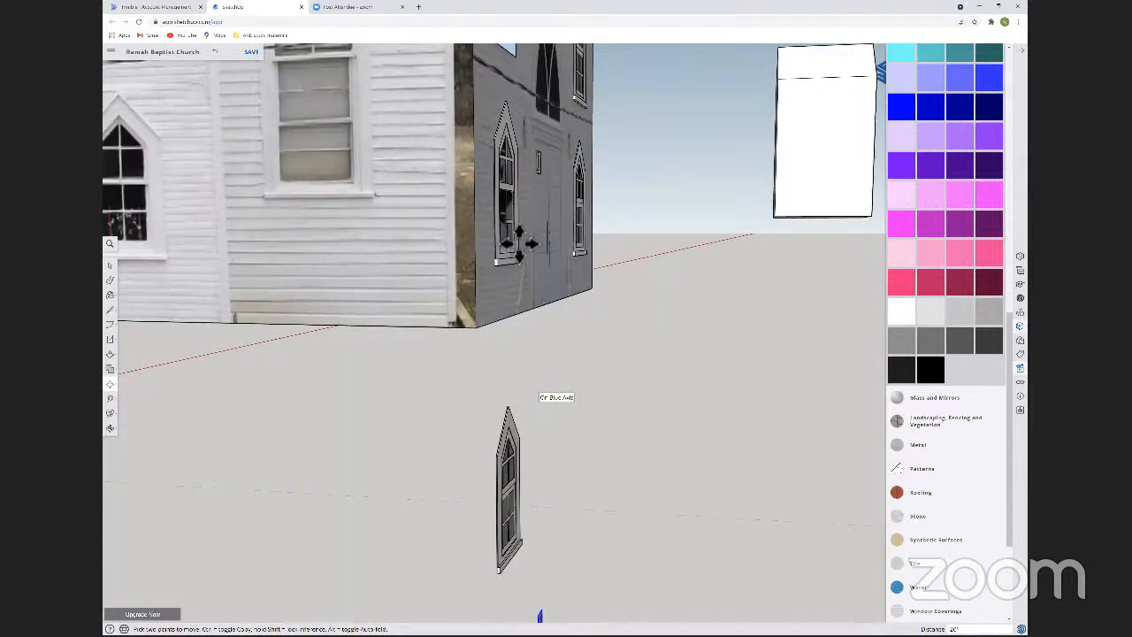
middle_click_drag(500, 429, 494, 388)
scroll(508, 433, "up", 5)
scroll(508, 432, "down", 5)
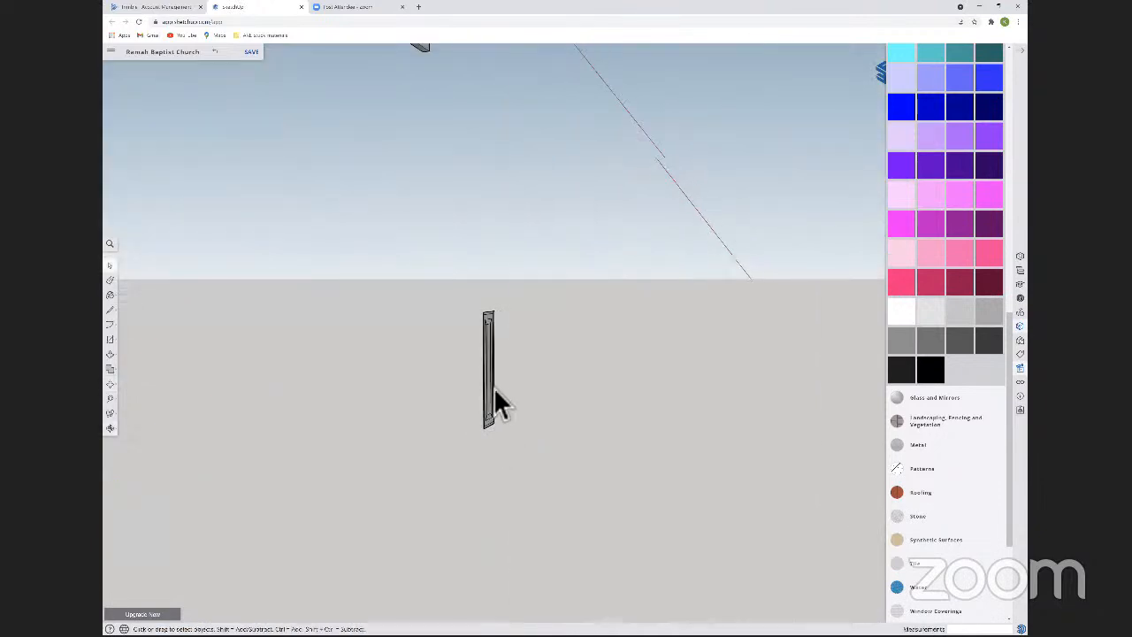
Open the tall panel component and try Push/Pull on its centre face.
double_click(492, 394)
key("p")
scroll(500, 423, "up", 5)
key("space")
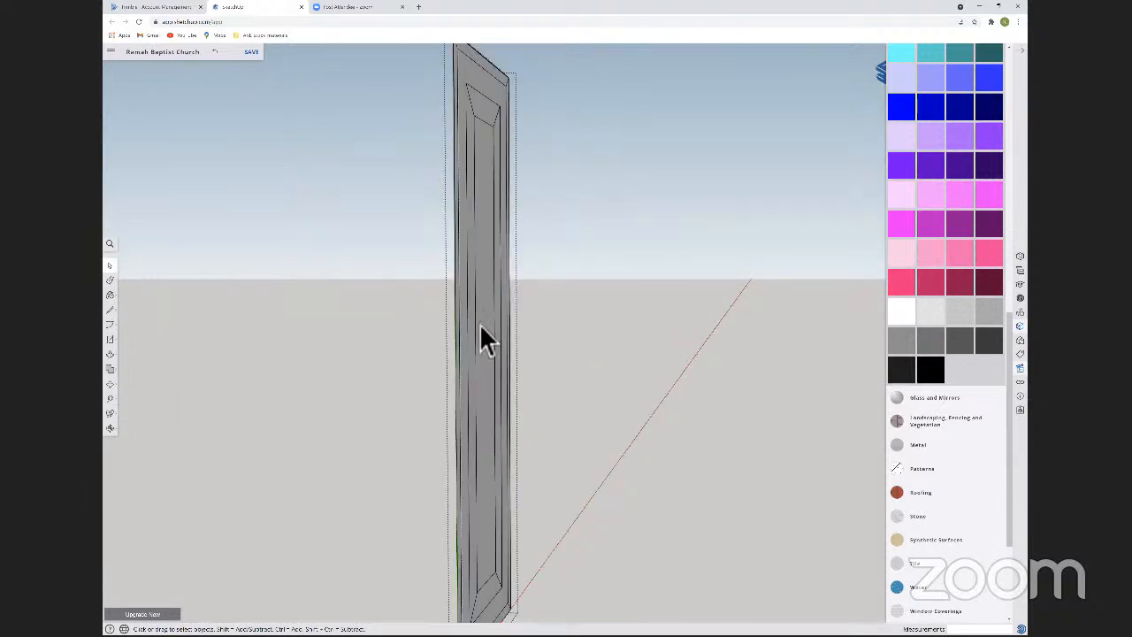
key("p")
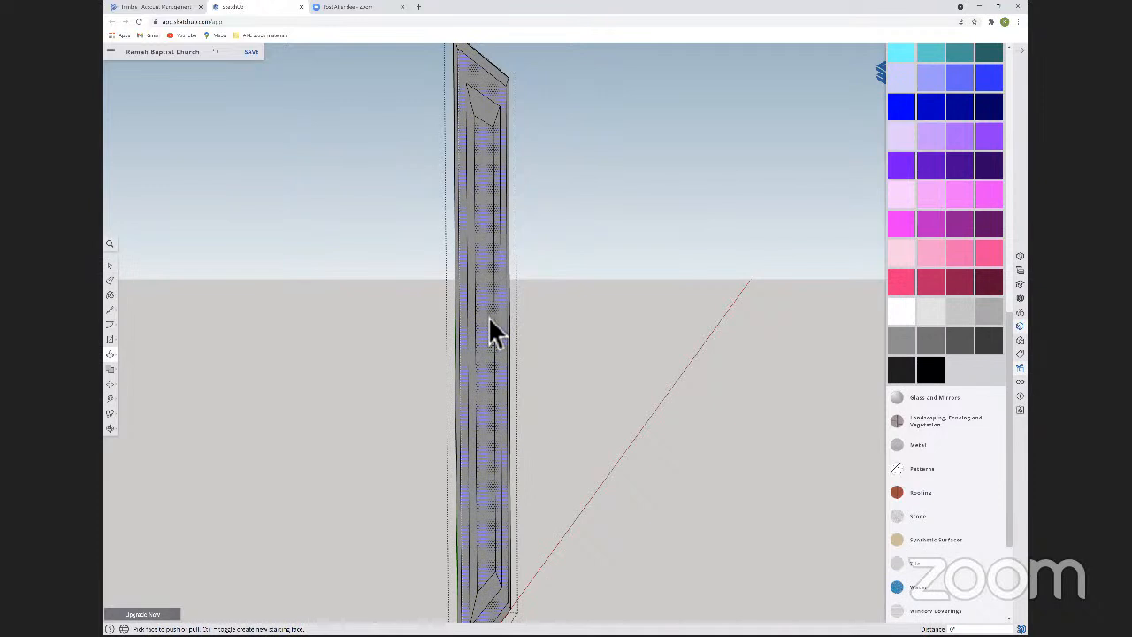
key("space")
key("Escape")
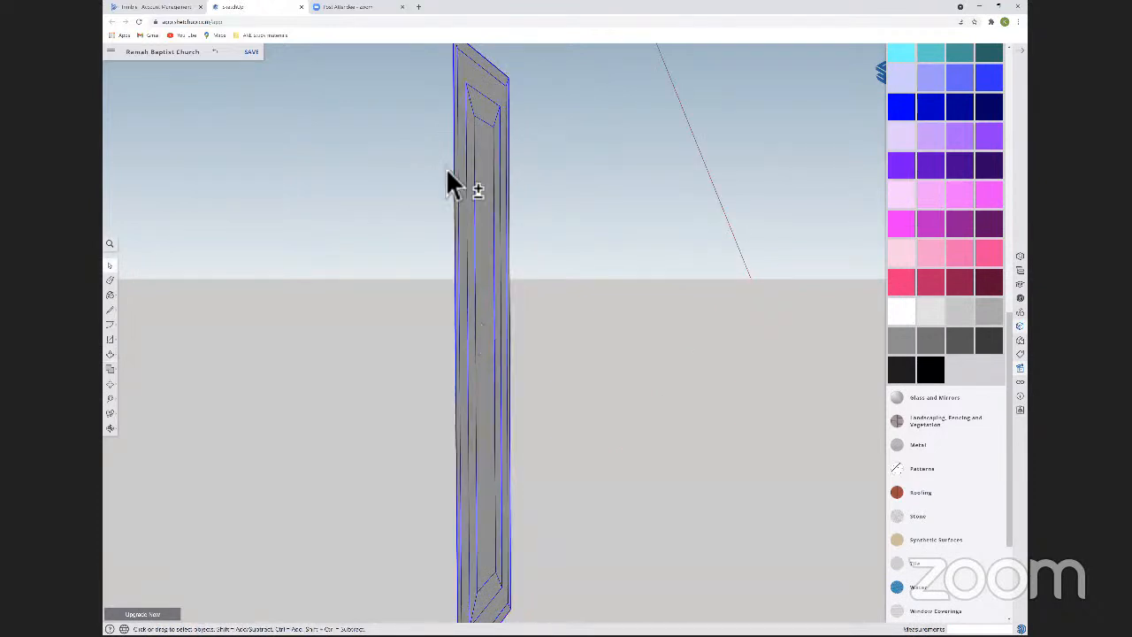
Try to move the edges of the tall panel's centre rectangle outward from the panel, using the auto-fold option.
double_click(500, 141, "shift")
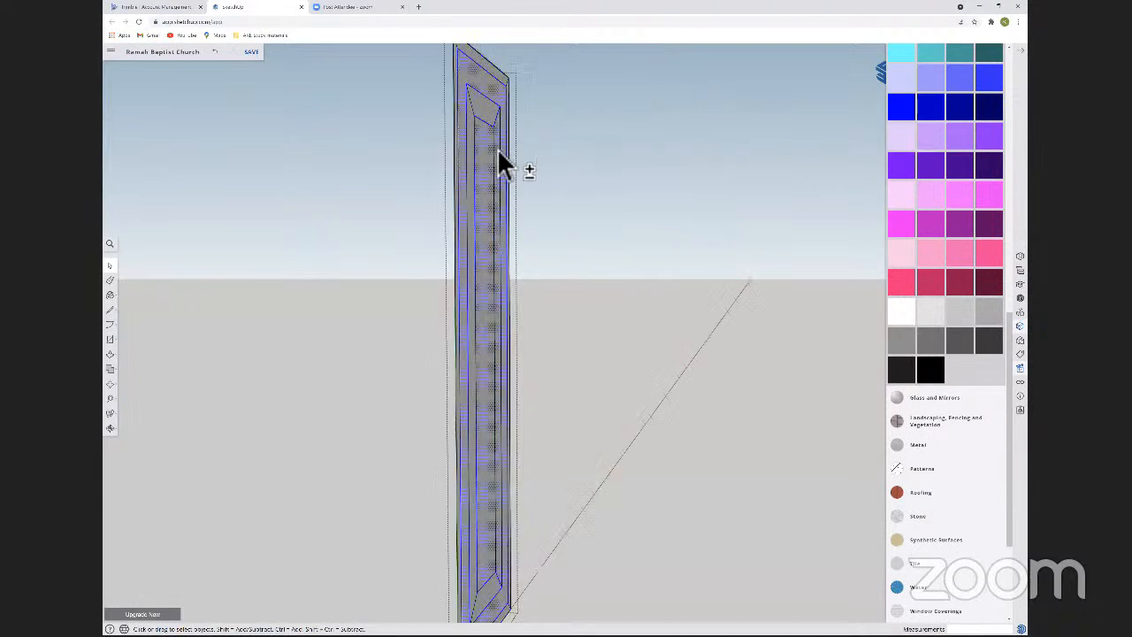
triple_click(499, 145, "shift")
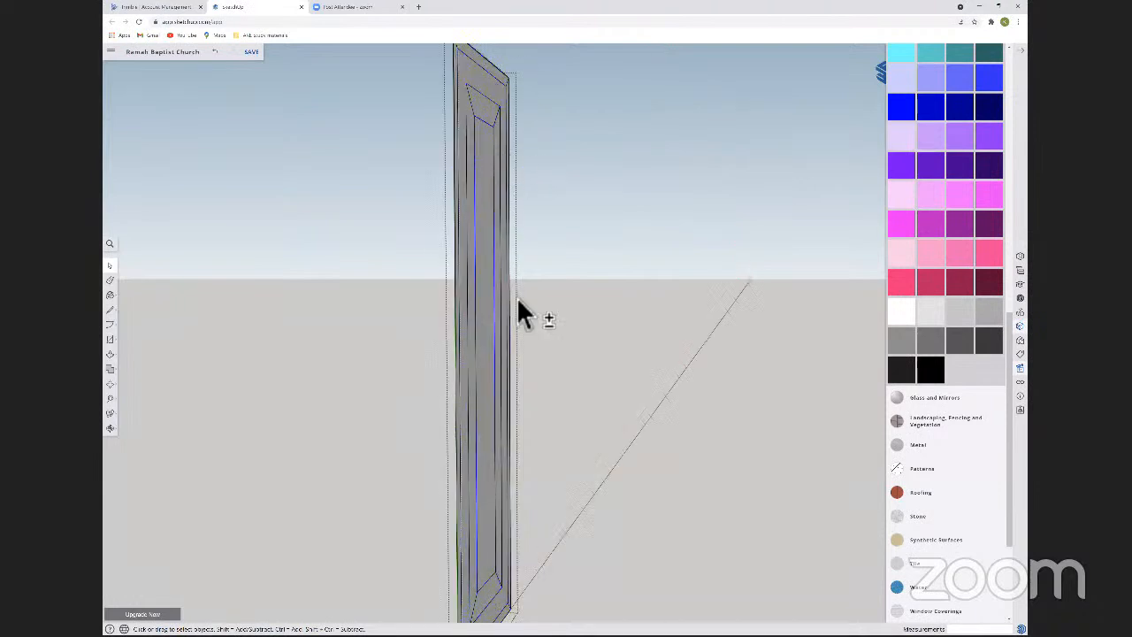
triple_click(496, 591, "shift")
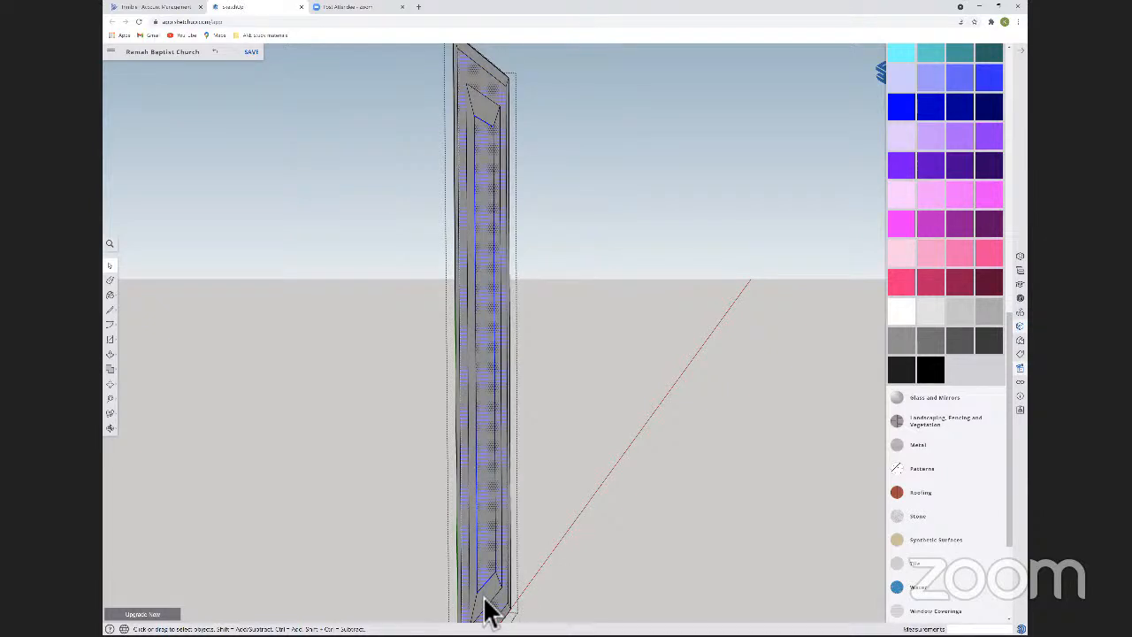
left_click(484, 595)
left_click(500, 565, "shift")
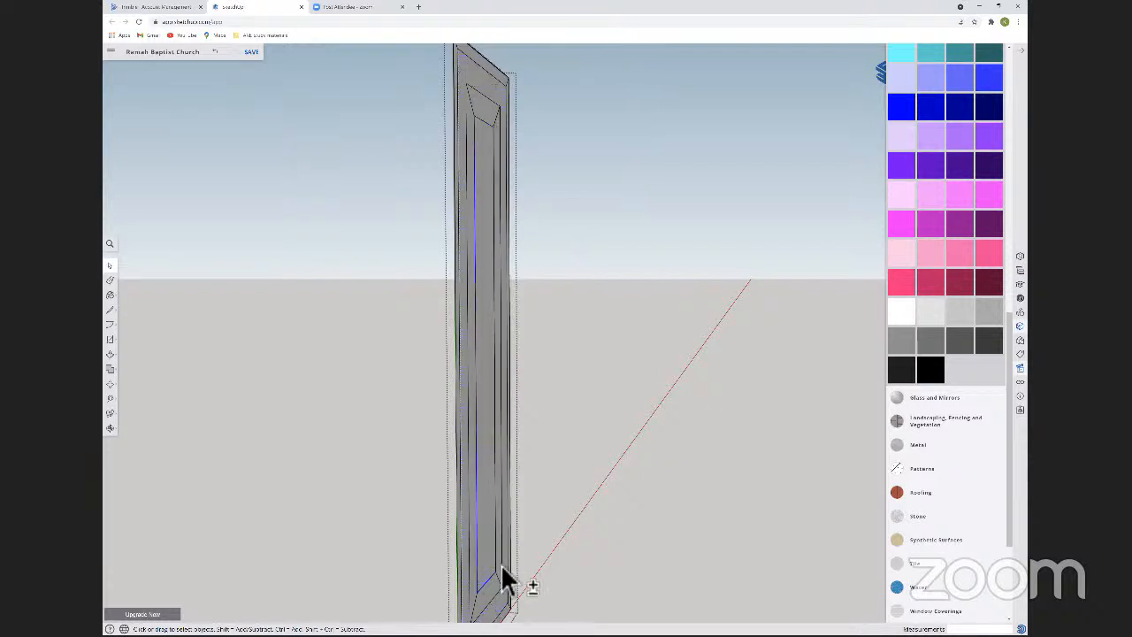
left_click(494, 135, "shift")
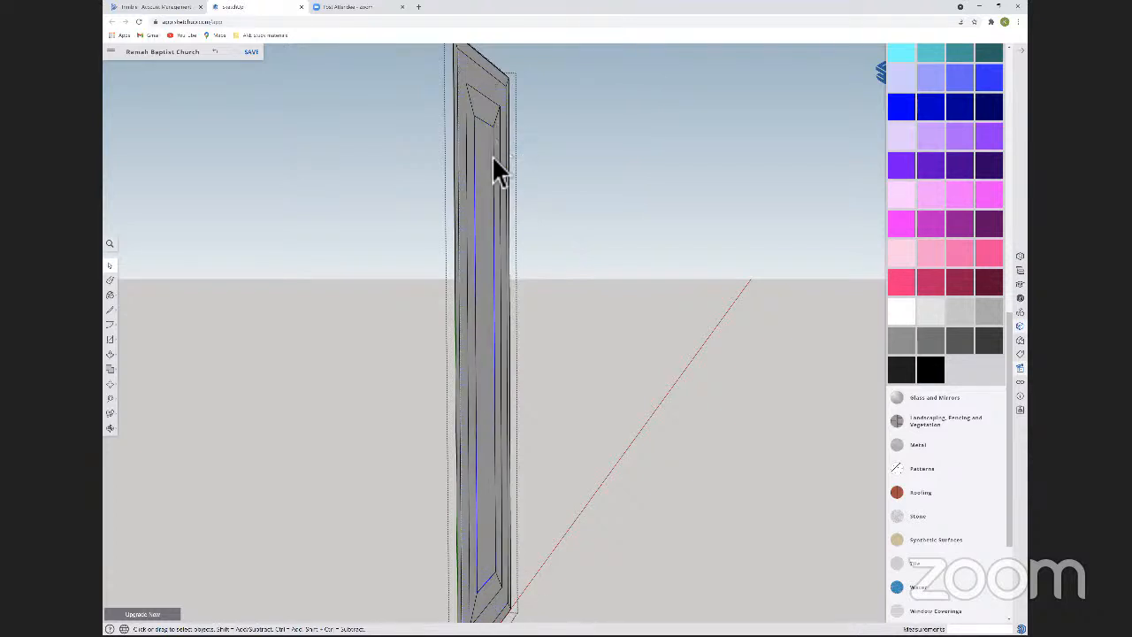
key("m")
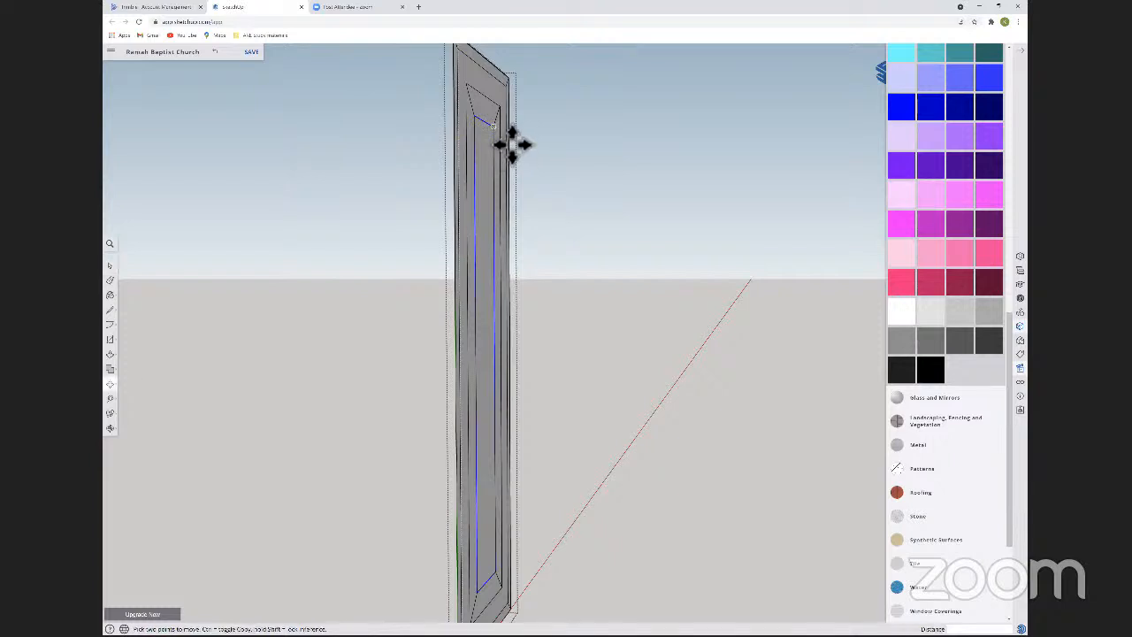
left_click(523, 147)
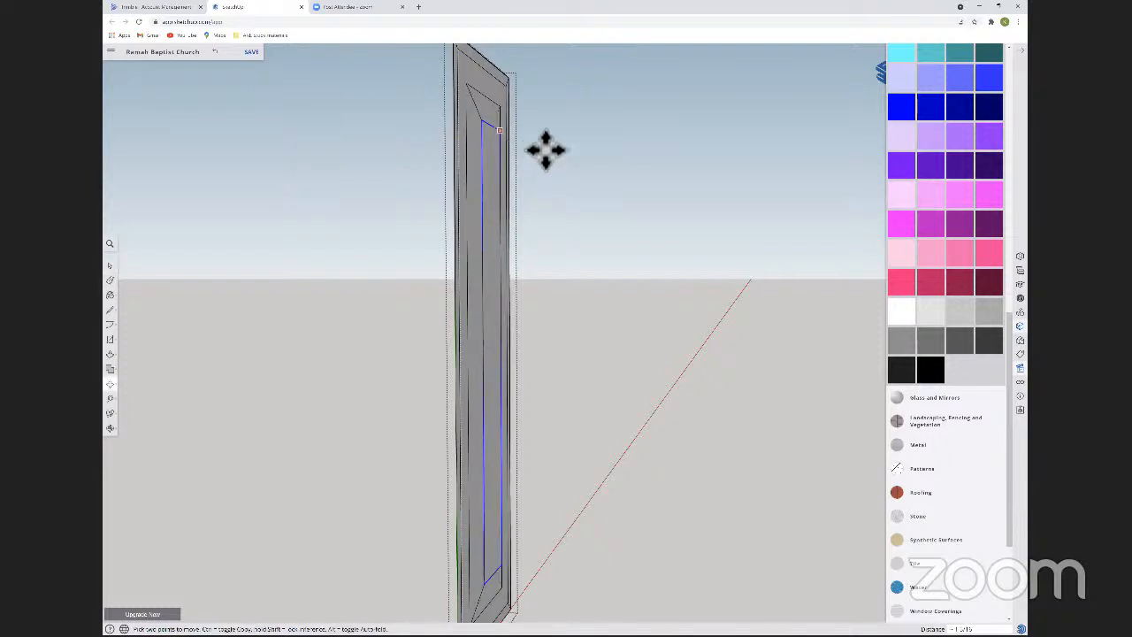
left_click(537, 146)
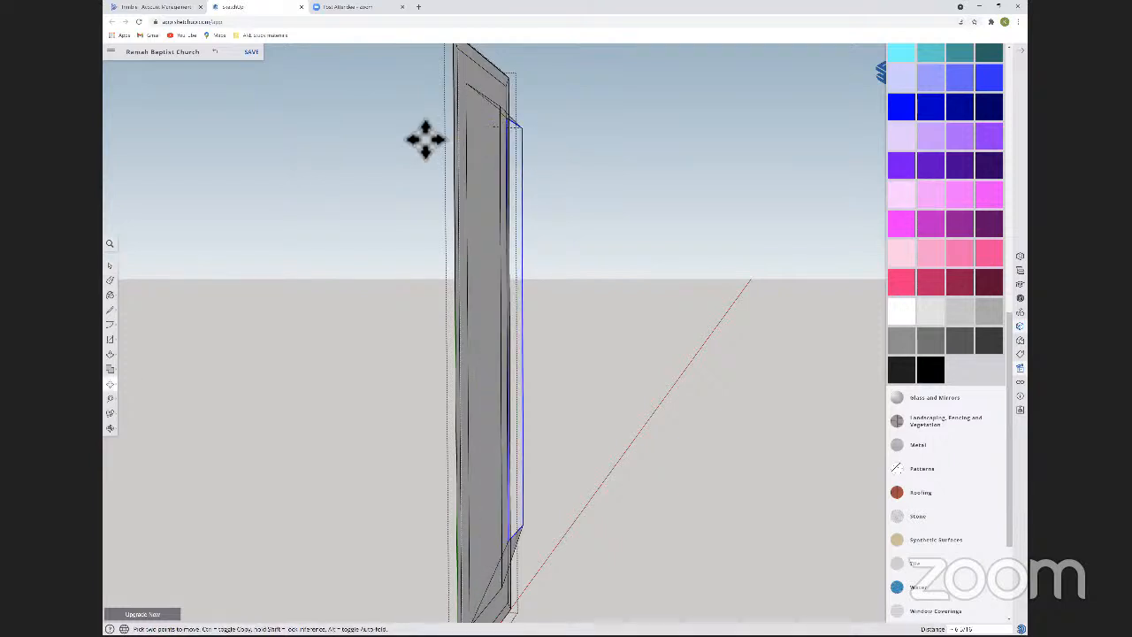
key("alt")
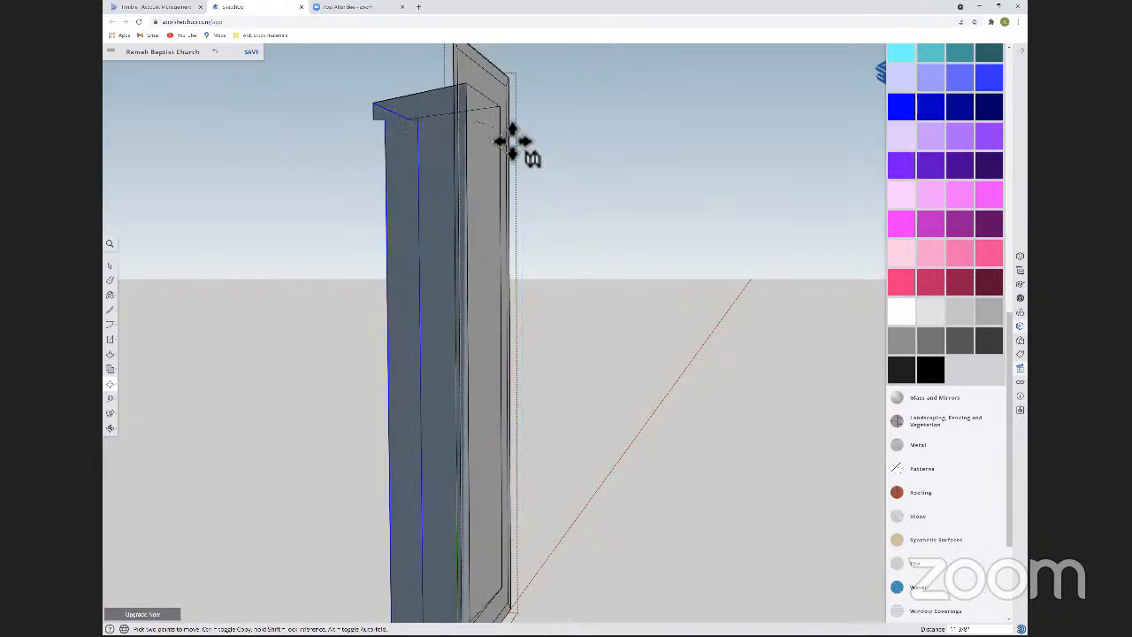
key("Escape")
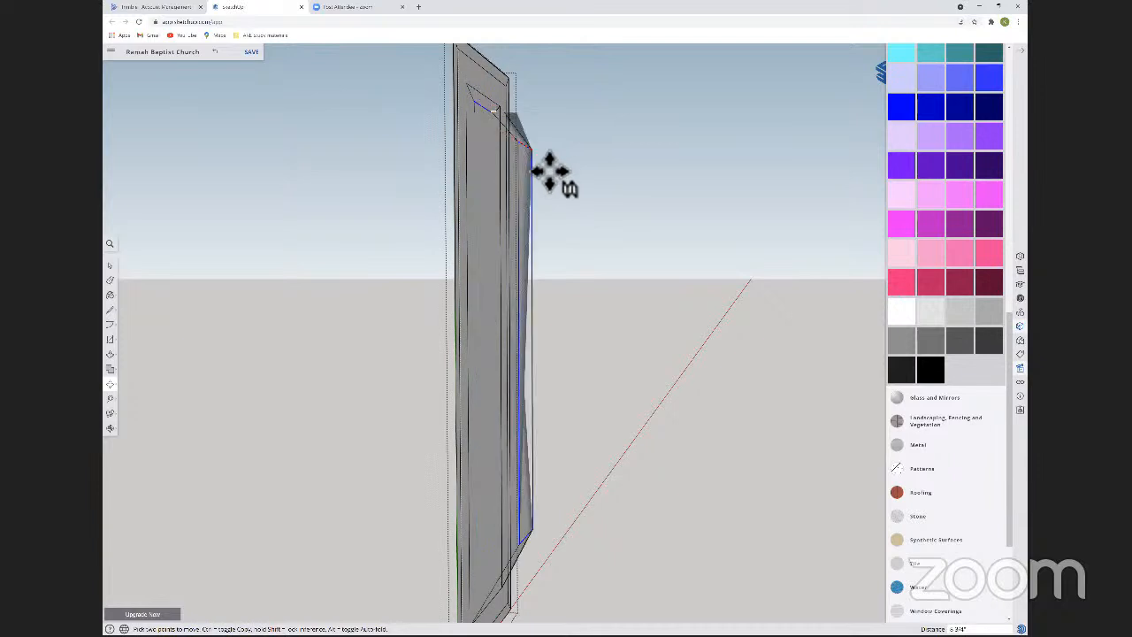
middle_click_drag(550, 170, 462, 212, "shift")
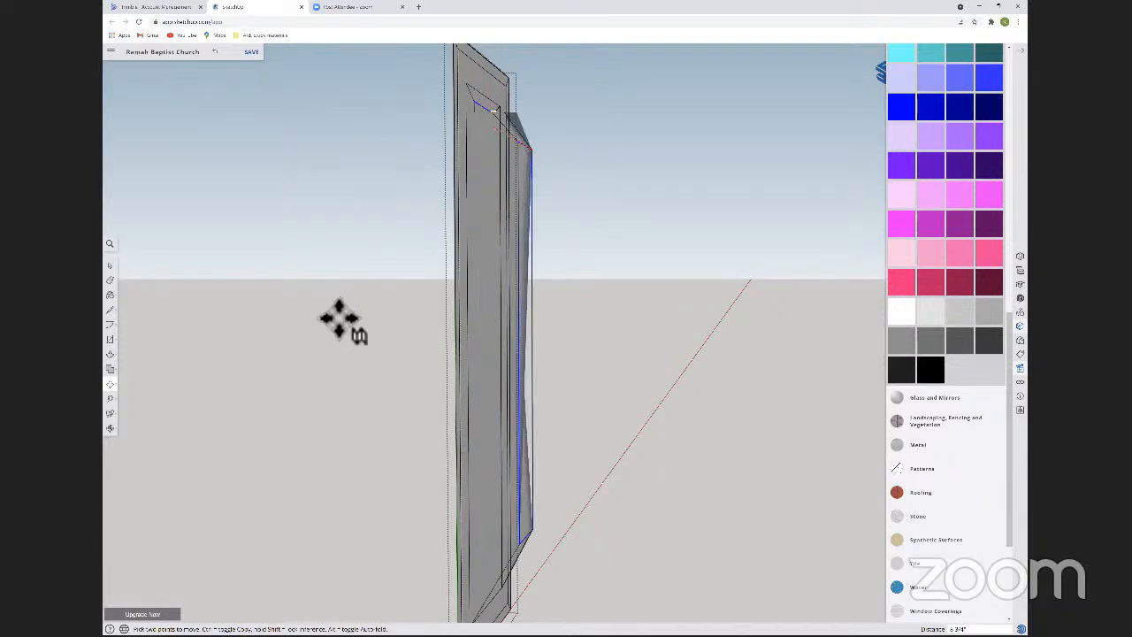
middle_click_drag(526, 355, 513, 266, "shift")
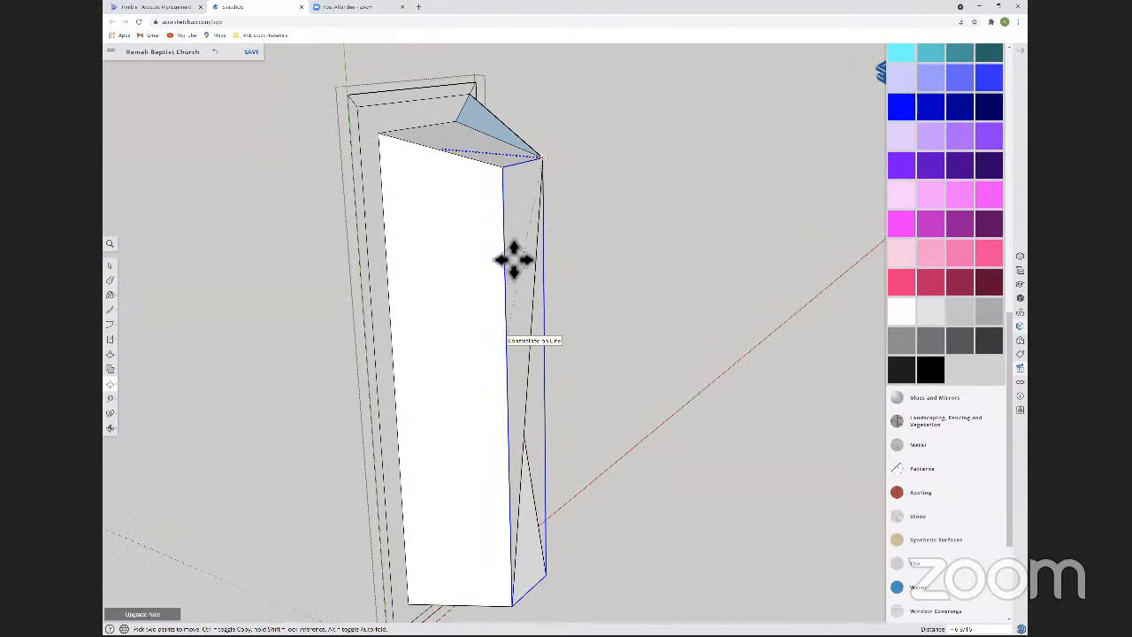
middle_click_drag(533, 272, 525, 274)
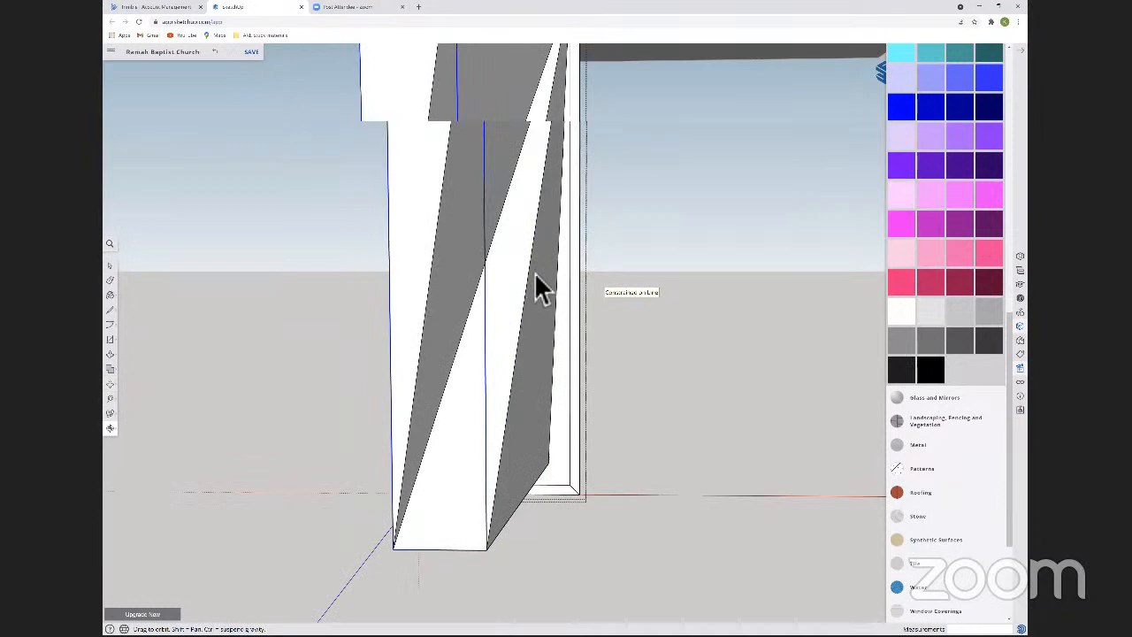
Redraw one long edge of the tall panel's centre rectangle and the matching long edge of the surrounding bevel to separate the faces.
key("space")
key("l")
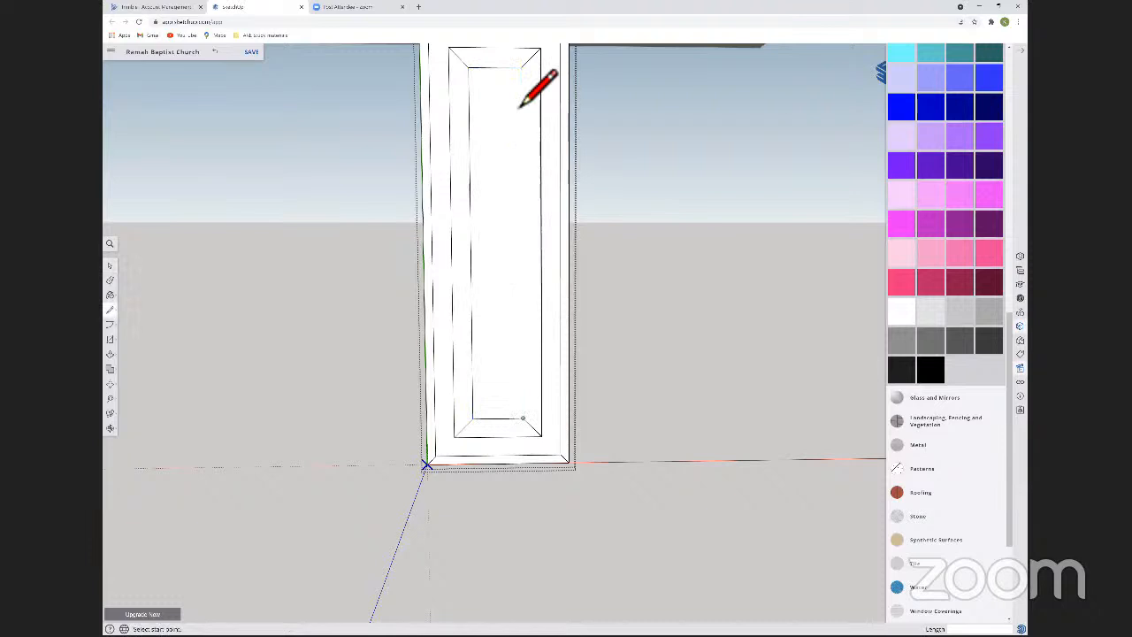
key("space")
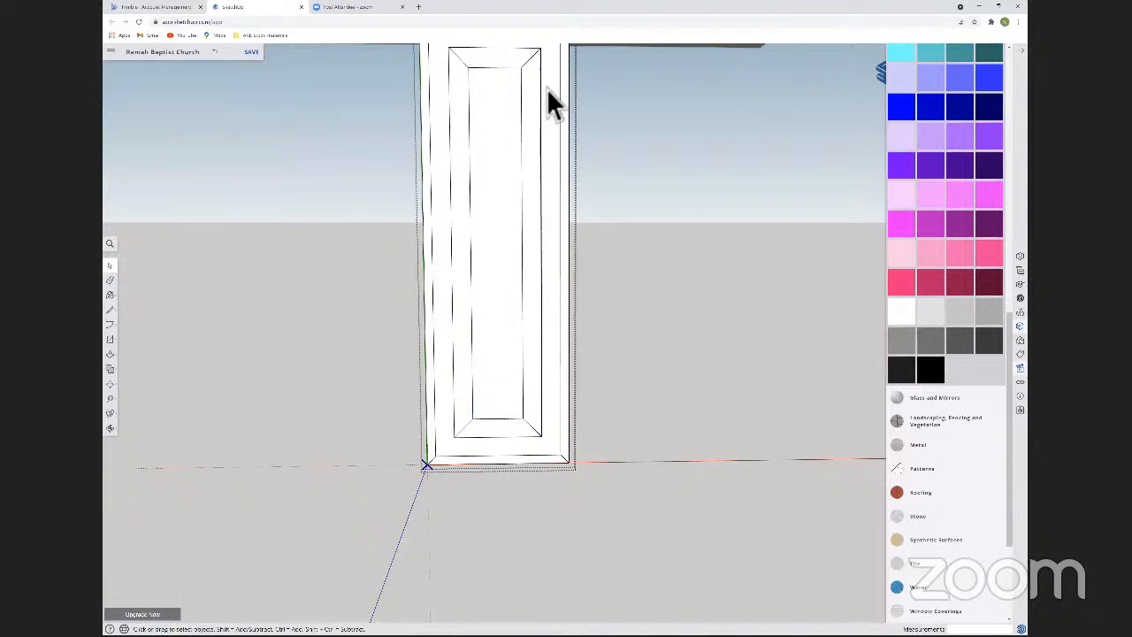
left_click(547, 89)
key("l")
key("ctrl+z")
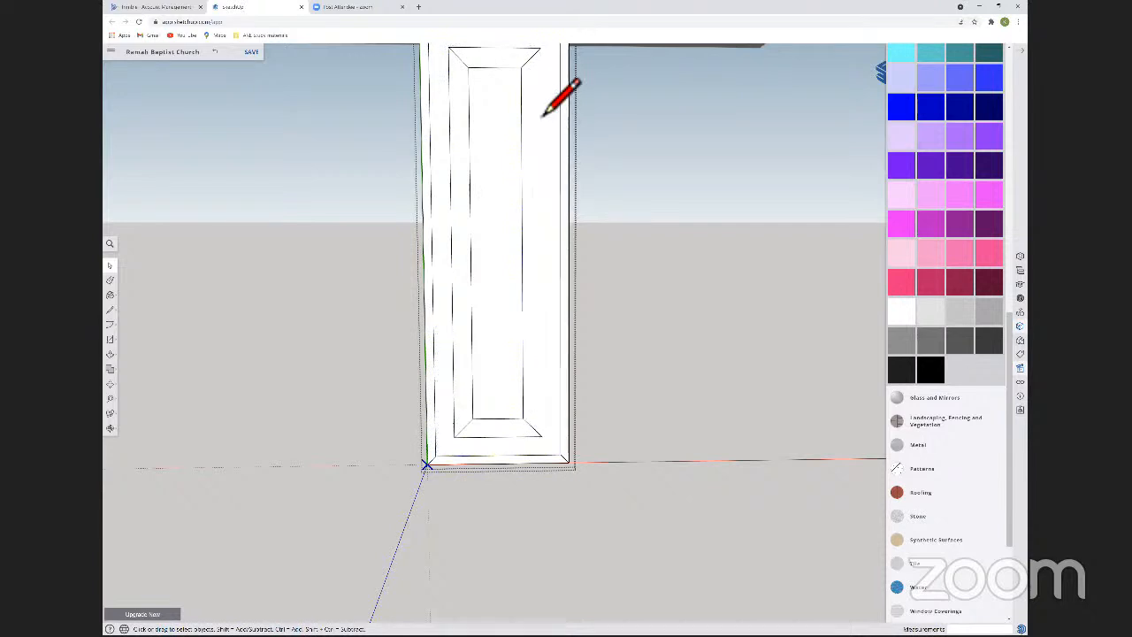
left_click(542, 114)
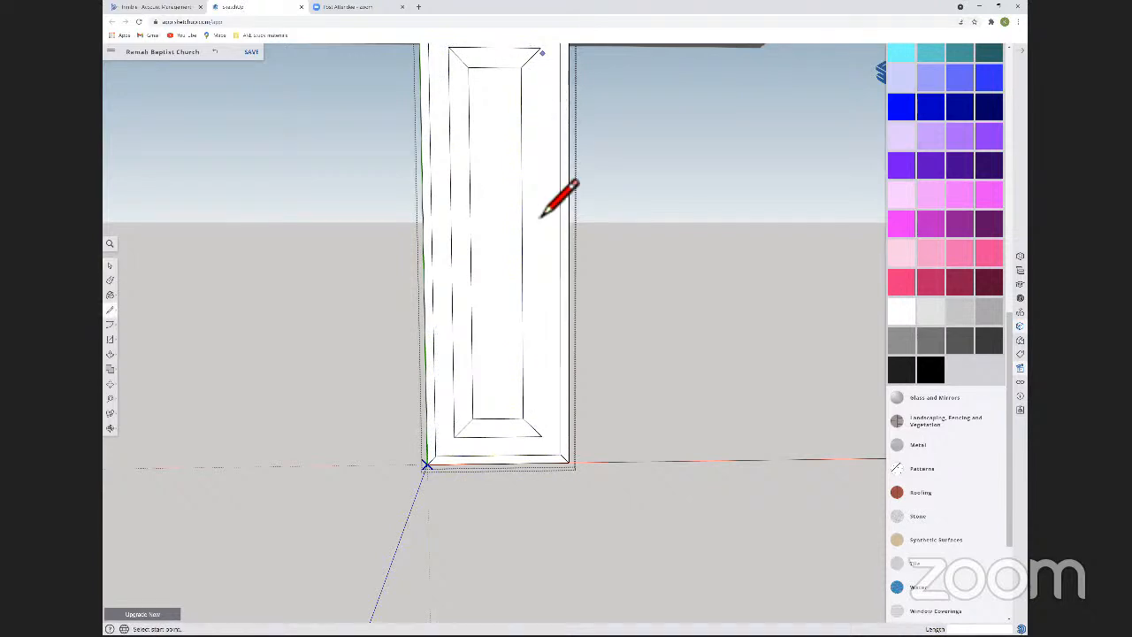
left_click(541, 470)
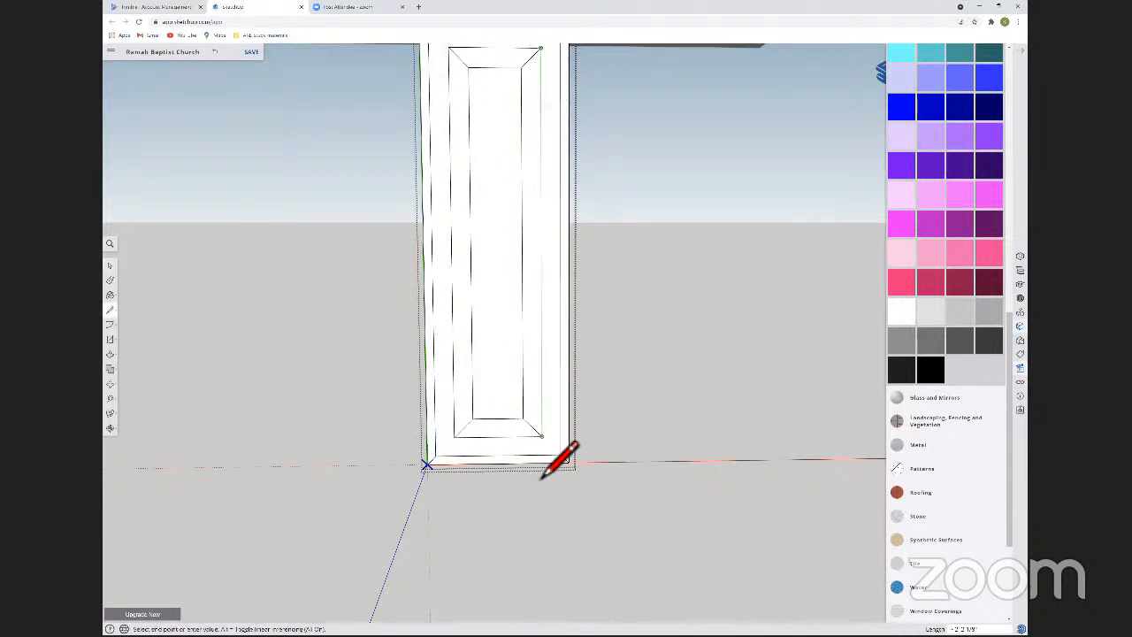
Move the tall panel's centre face 1/2 inch outward along the component's blue axis to raise the bevel.
key("space")
left_click(502, 353)
middle_click_drag(325, 347, 622, 442)
key("m")
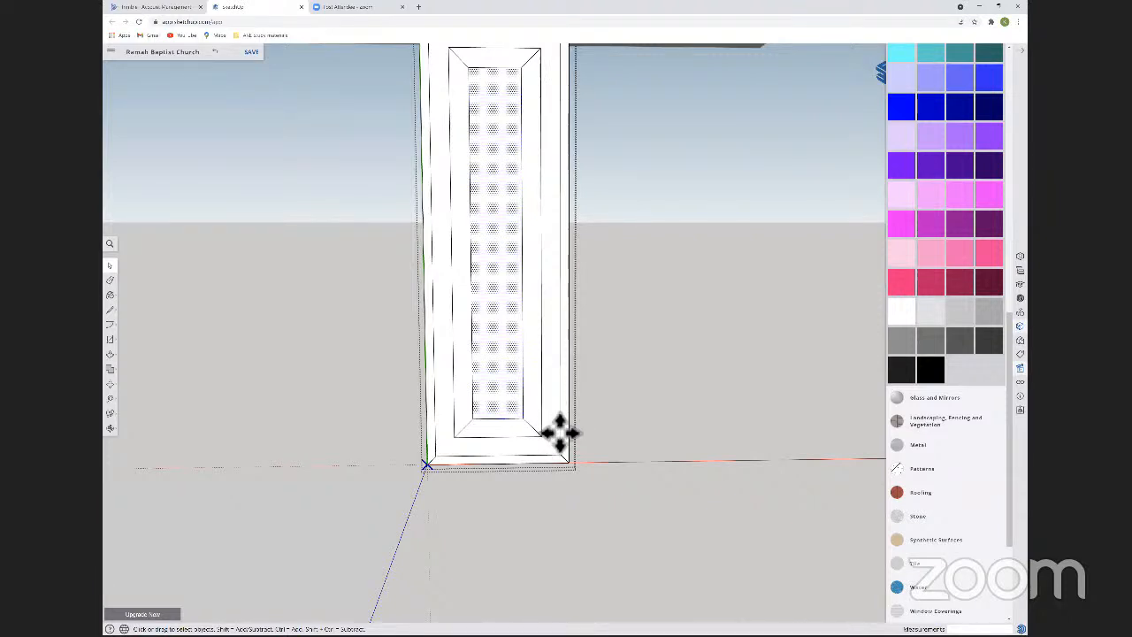
type("1/2")
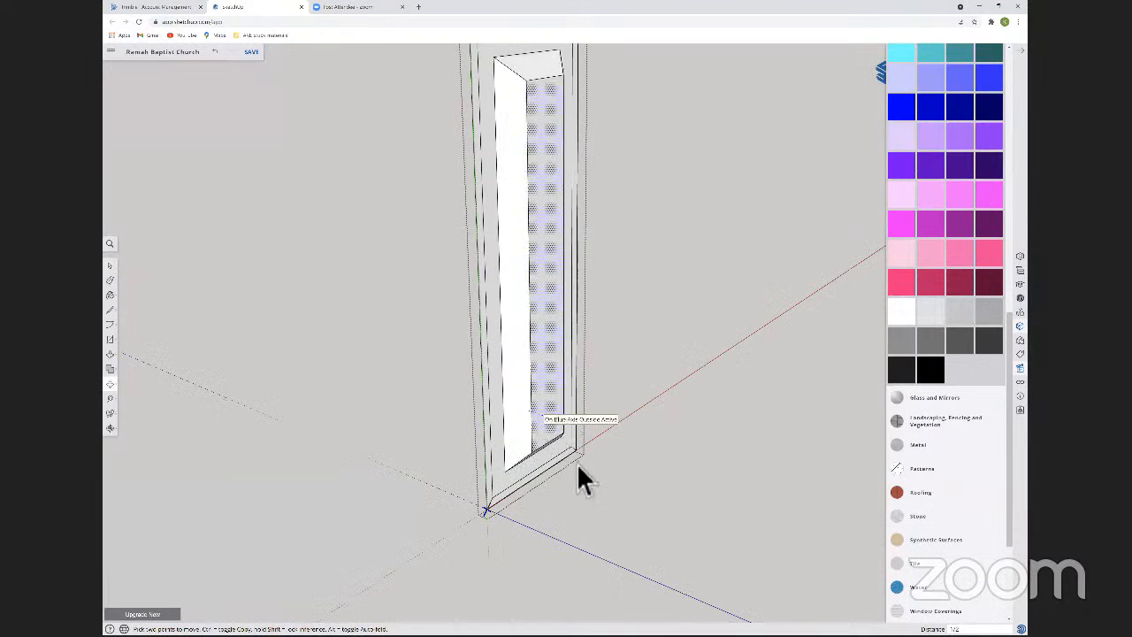
key("Return")
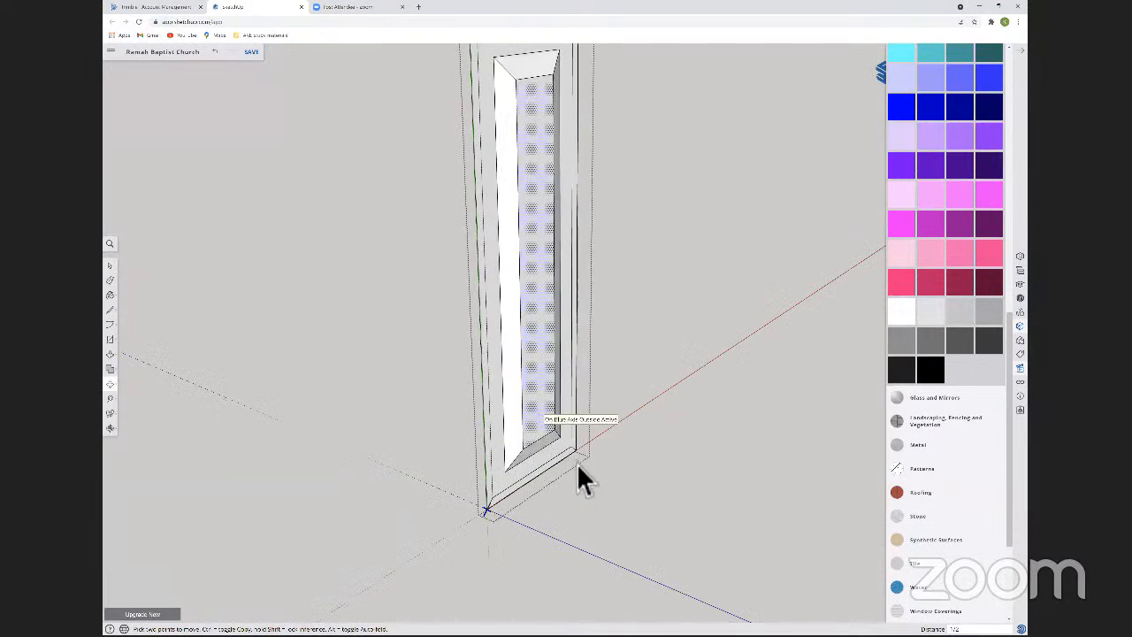
Move the outer perimeter edges of the tall panel's frame outward along the component's blue axis with the auto-fold option.
key("space")
right_click(577, 465)
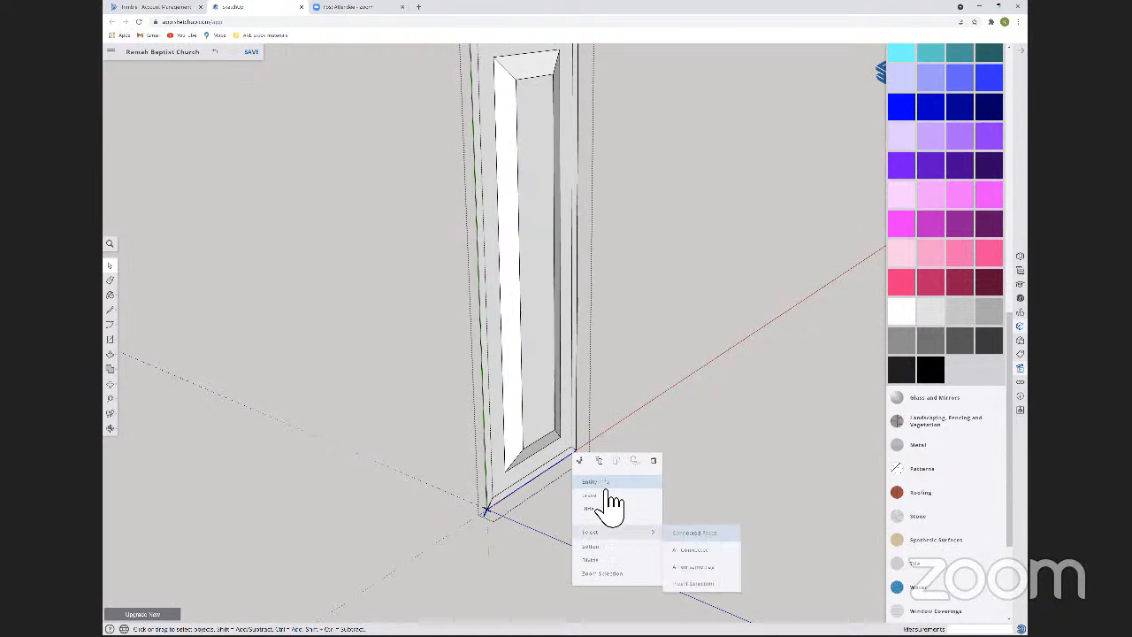
left_click(580, 446, "shift")
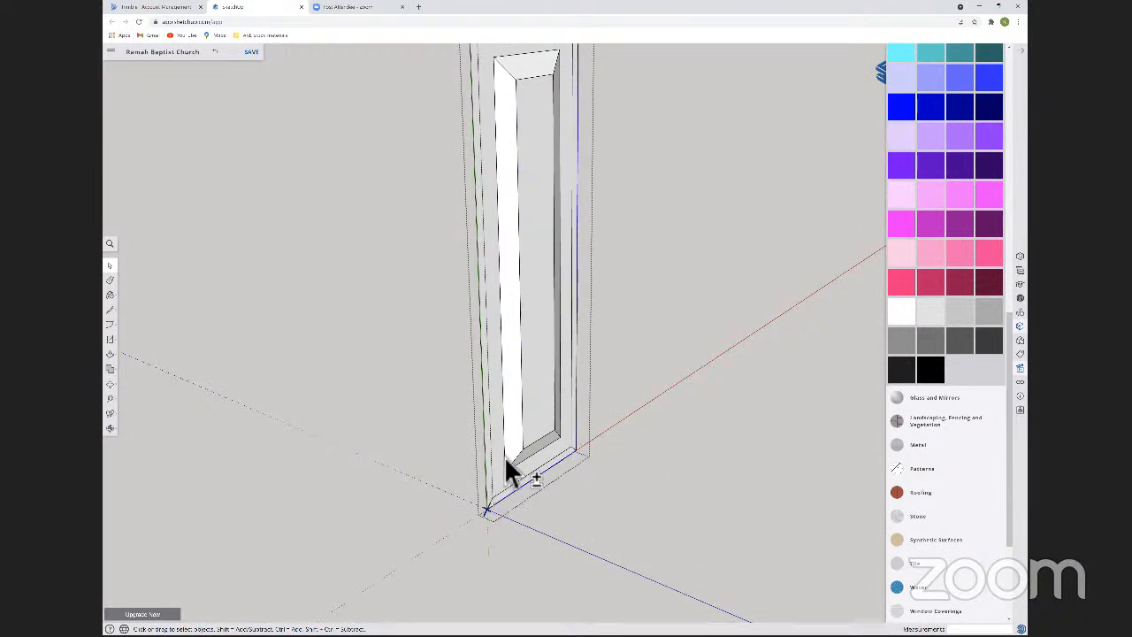
middle_click_drag(524, 187, 525, 207)
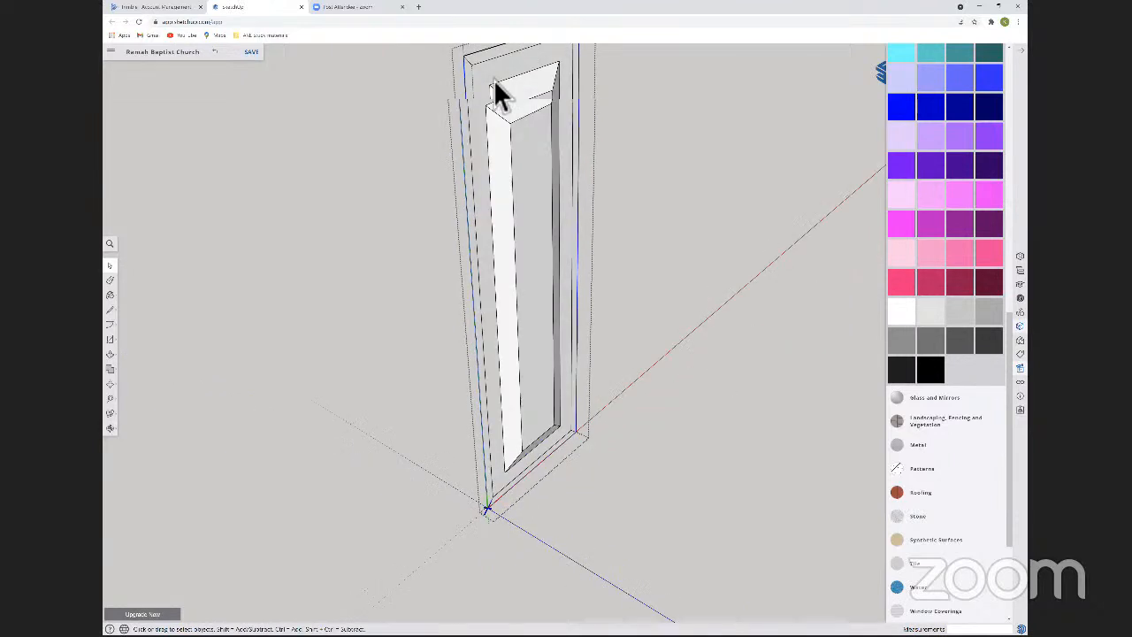
left_click(503, 85, "shift")
key("m")
key("alt")
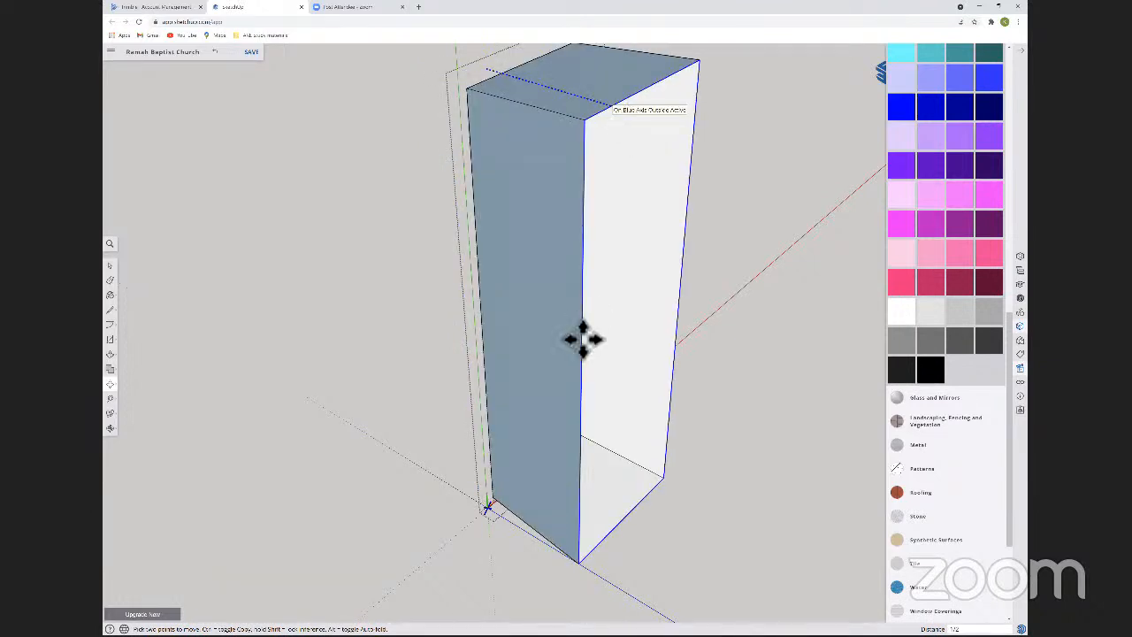
key("o")
middle_click_drag(640, 332, 807, 242)
middle_click_drag(558, 310, 481, 449, "shift")
key("m")
scroll(554, 448, "up", 3)
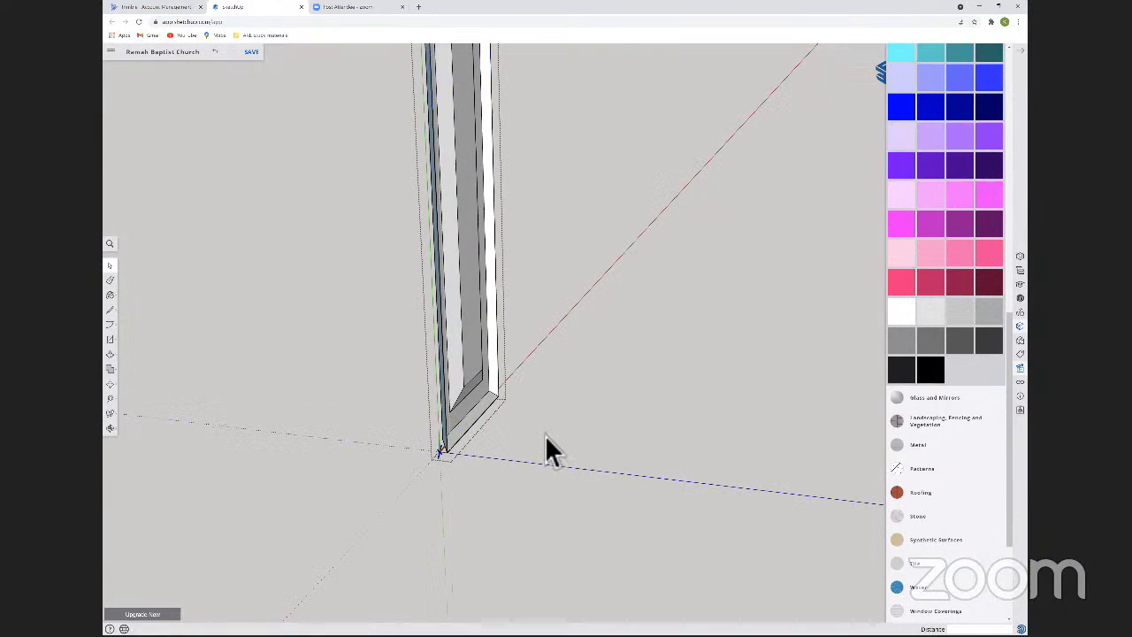
left_click(491, 449)
key("m")
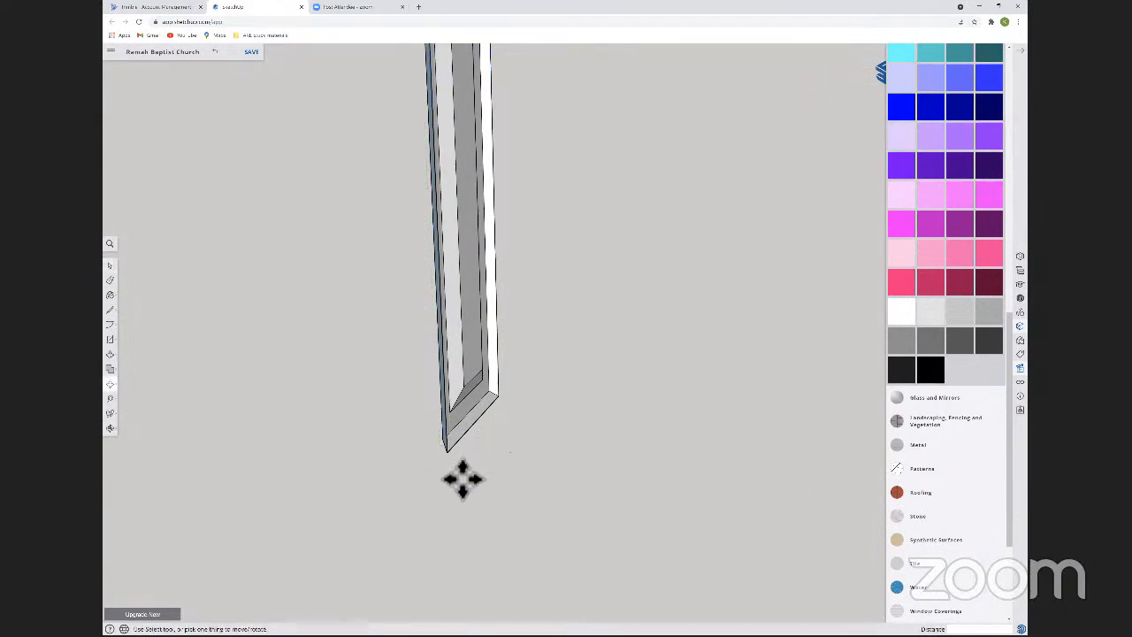
left_click(462, 473)
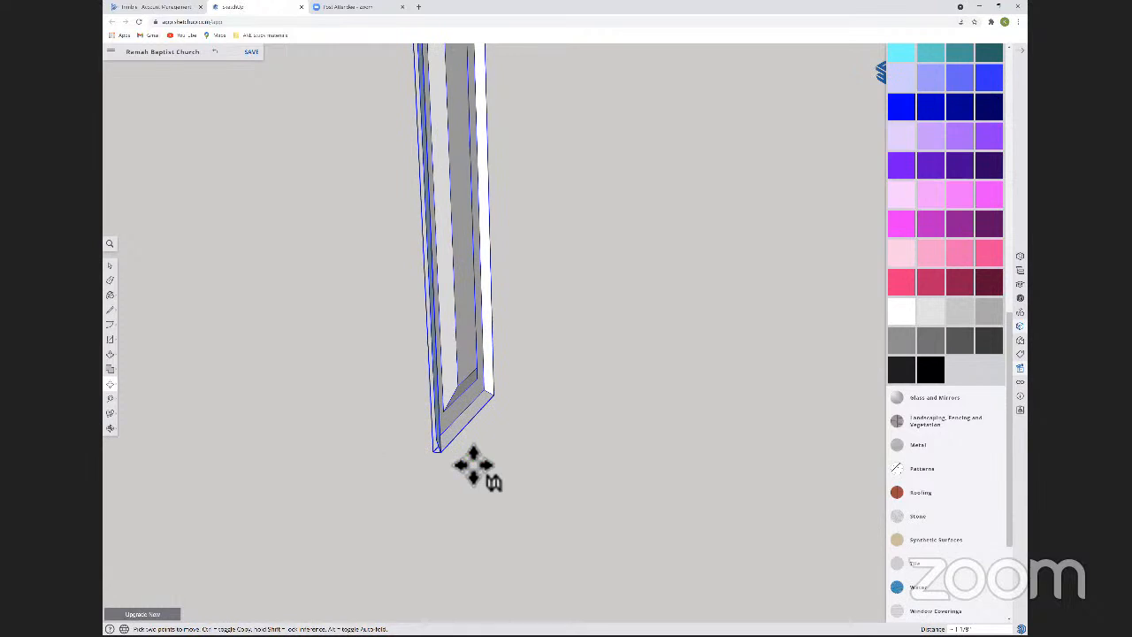
left_click(425, 442)
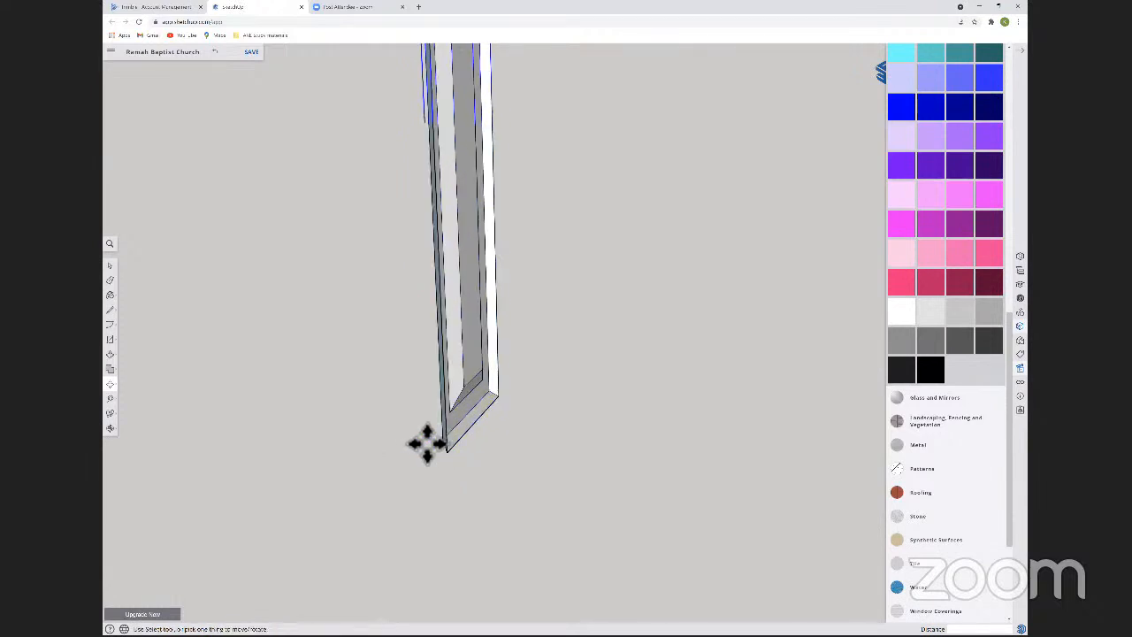
Draw a 1/2-inch line along the green axis from the bottom corner of the tall panel.
key("l")
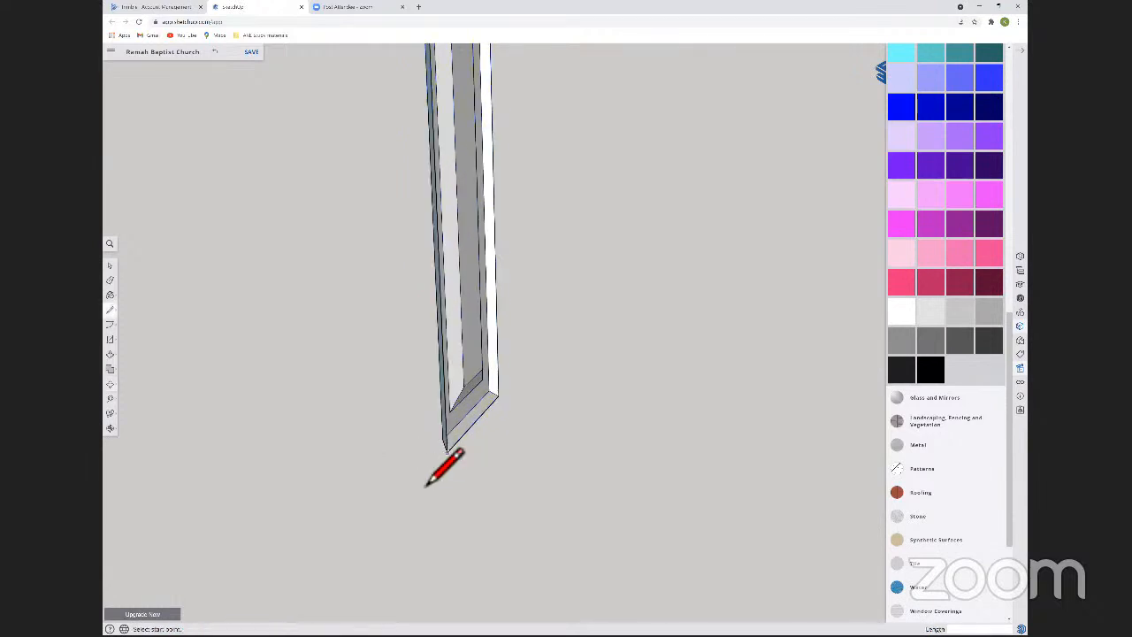
left_click(447, 452)
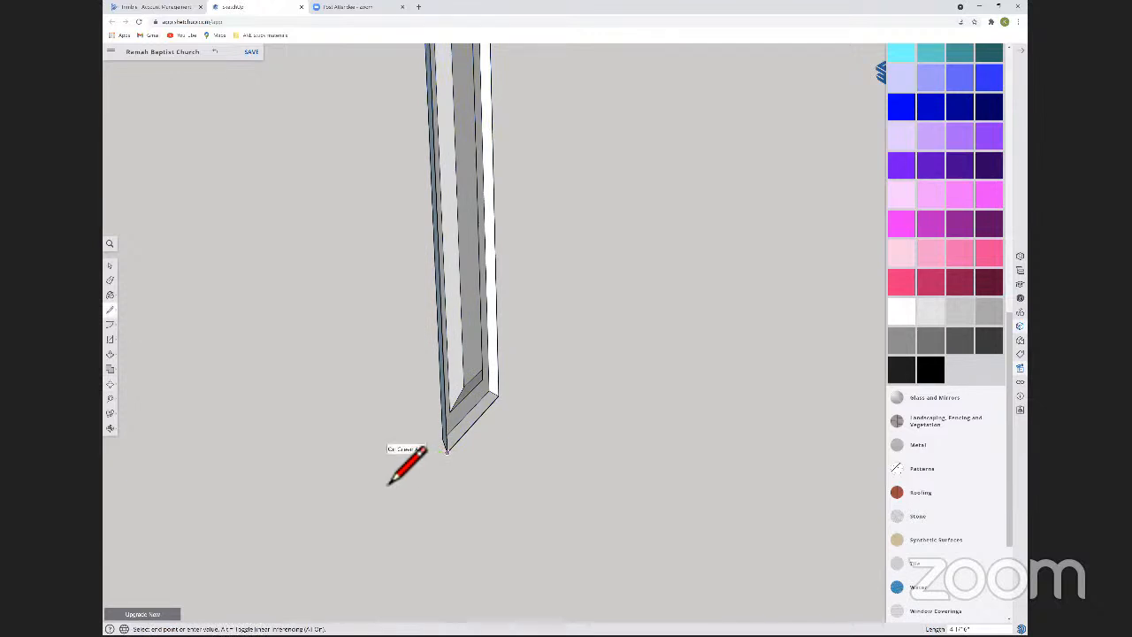
type("2")
key("space")
key("l")
left_click(447, 452)
left_click(447, 452)
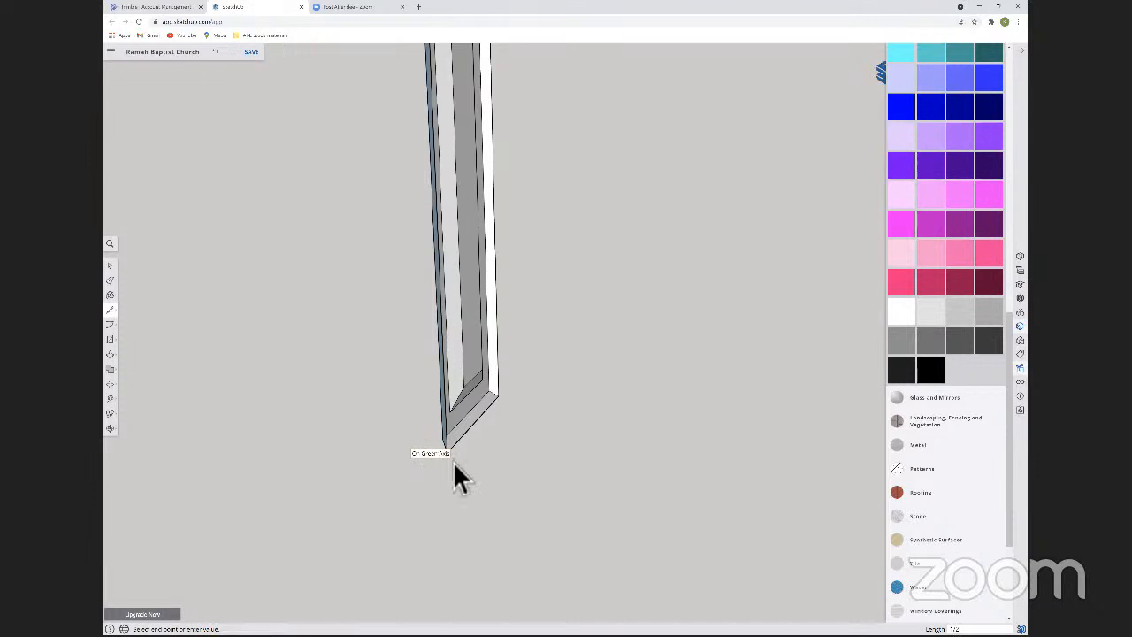
key("space")
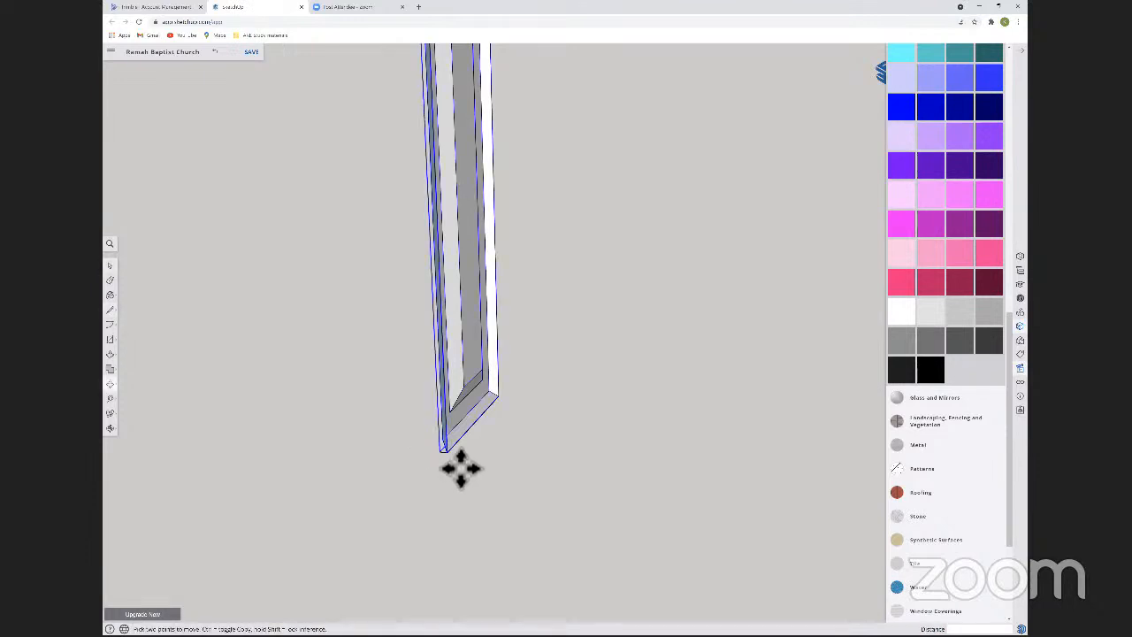
Copy the tall panel 1/2 inch along the green axis and delete the original so only the offset copy remains.
left_click(454, 470)
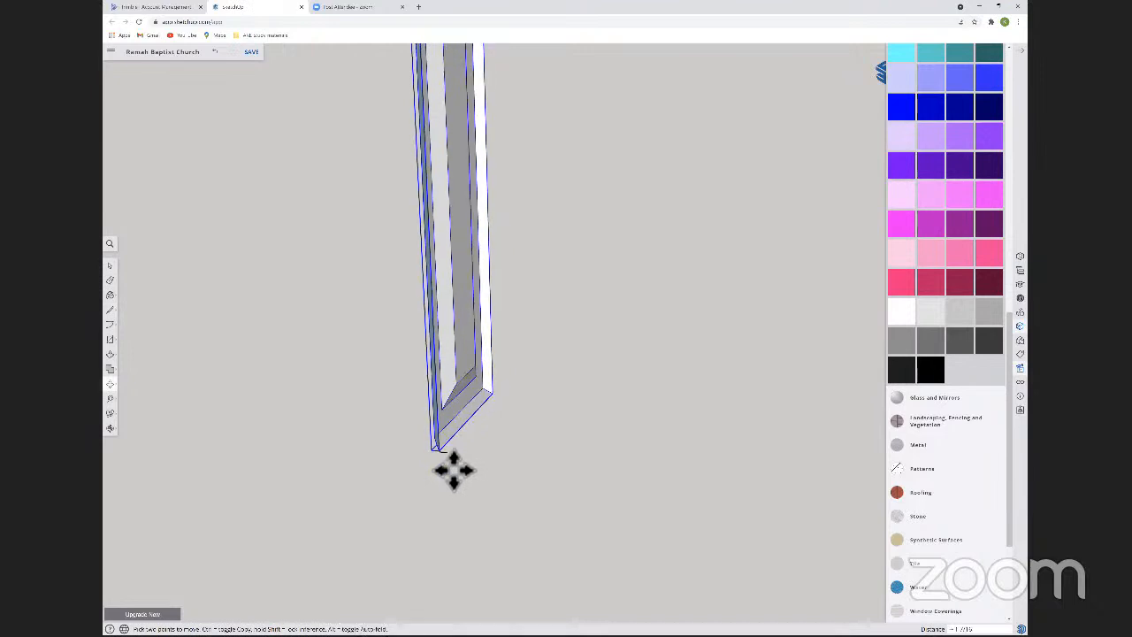
key("ctrl")
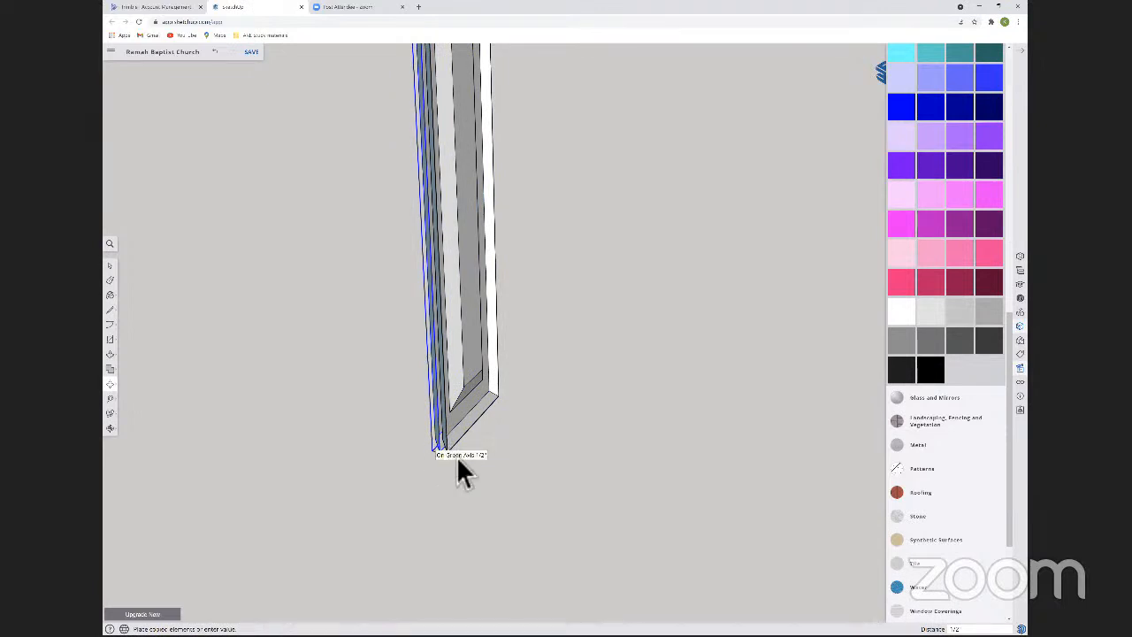
key("space")
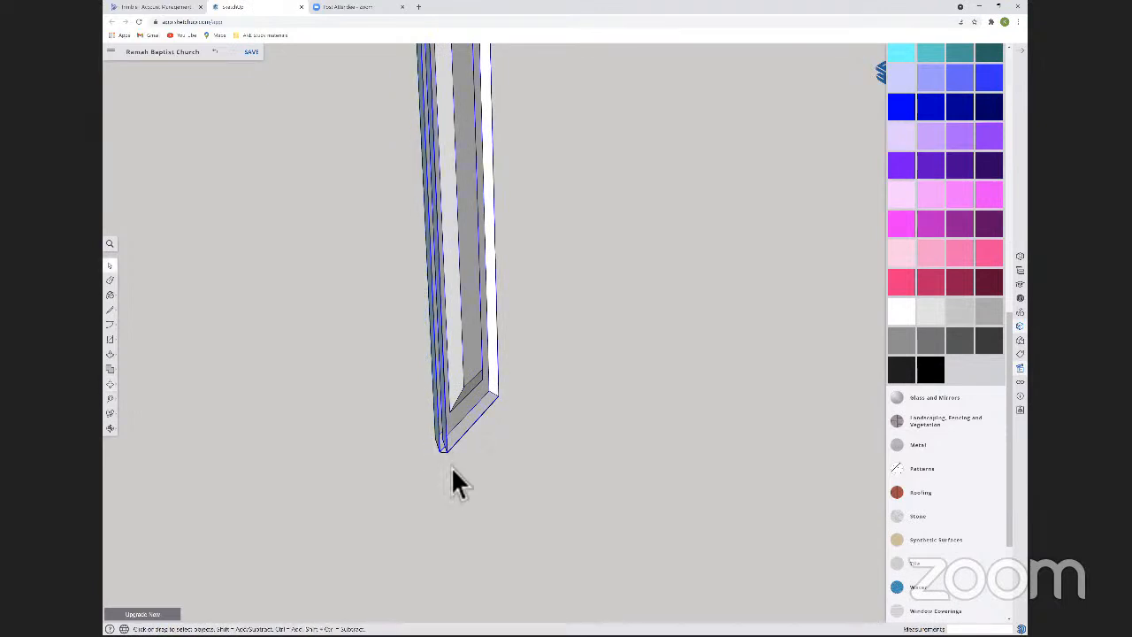
key("Delete")
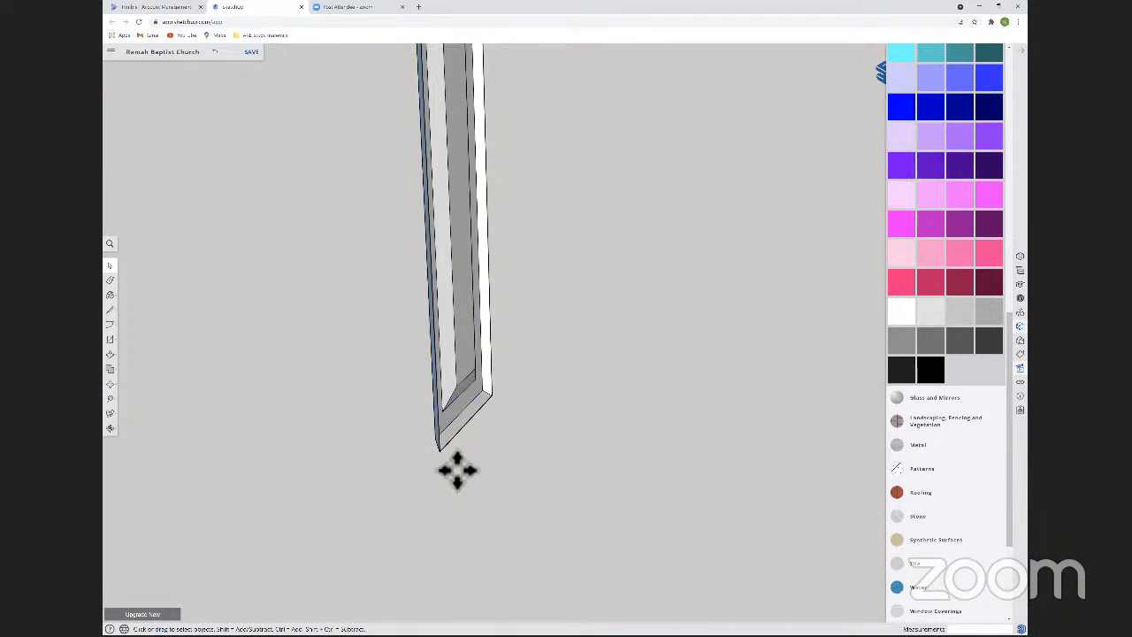
left_click(450, 389)
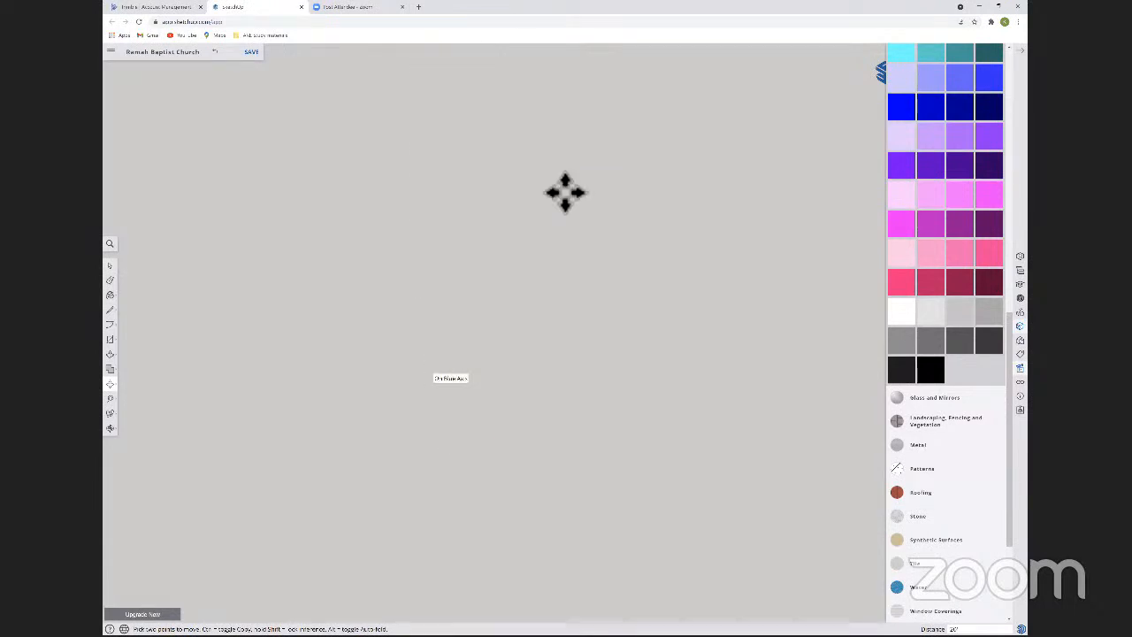
Move the detached arched window from in front of the church into the facade's empty upper-left window opening.
scroll(563, 194, "down", 5)
middle_click_drag(562, 194, 360, 405, "shift")
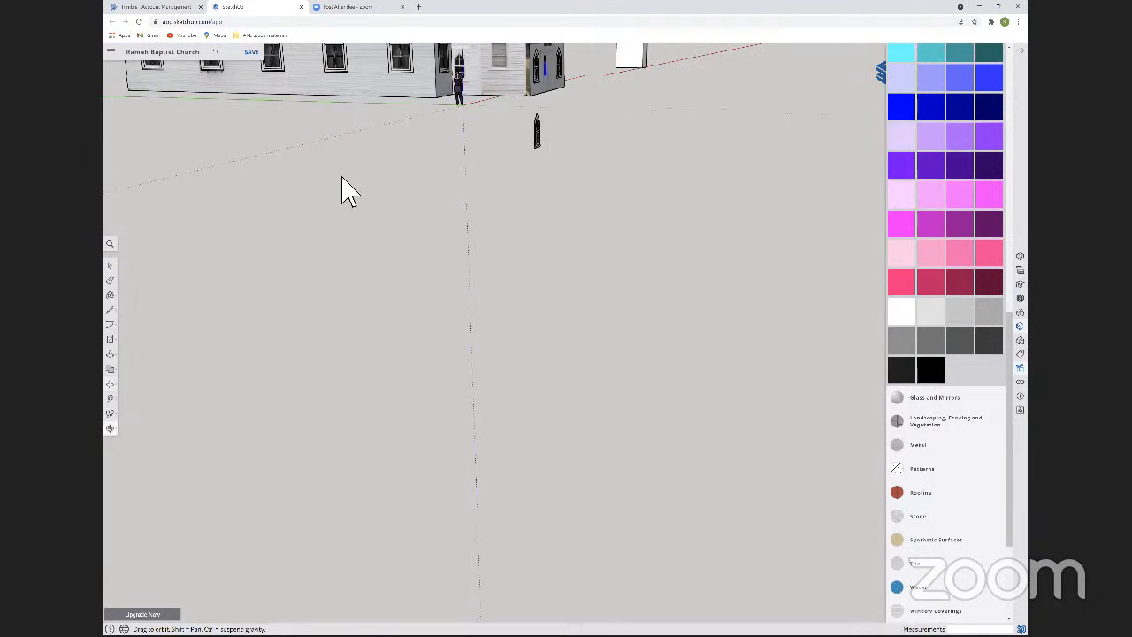
key("space")
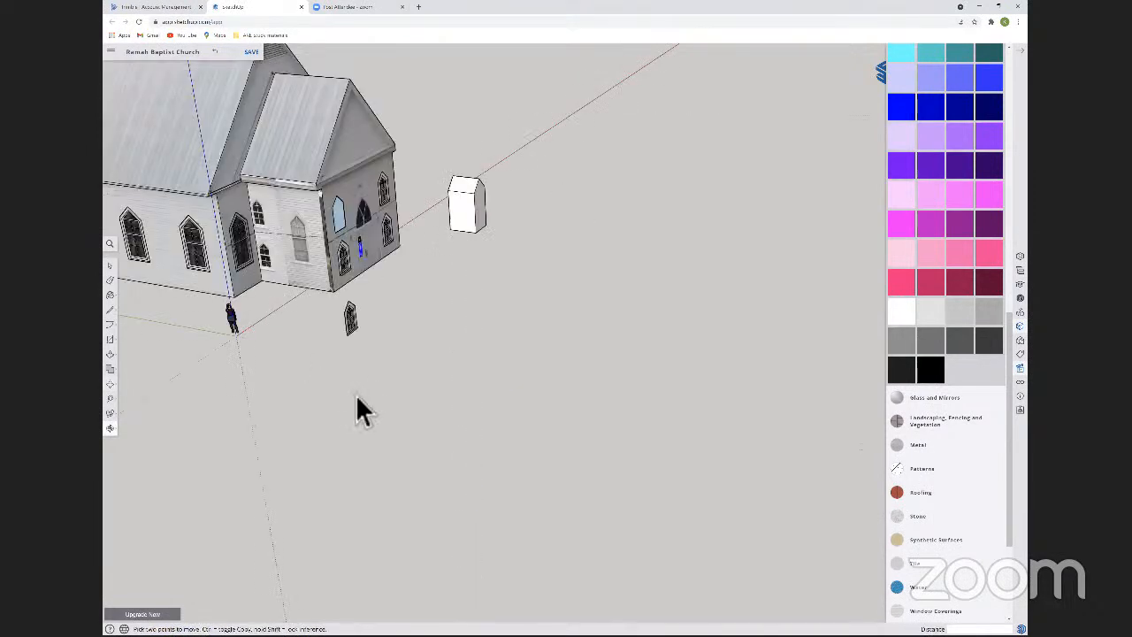
scroll(359, 403, "up", 3)
scroll(353, 388, "up", 2)
left_click(340, 370)
key("m")
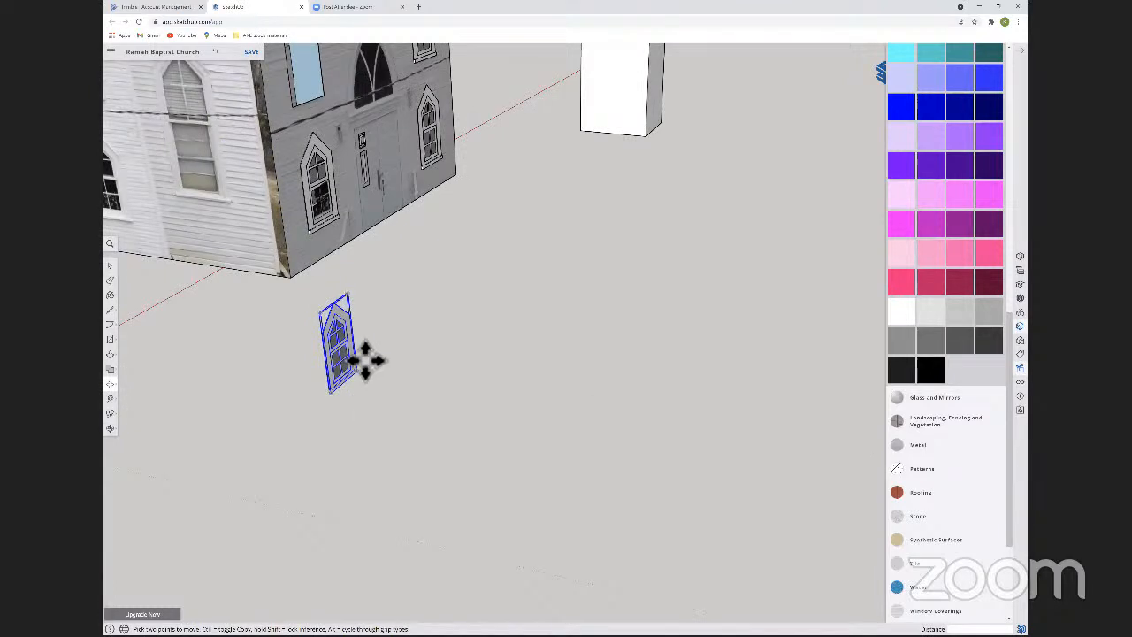
left_click(366, 361)
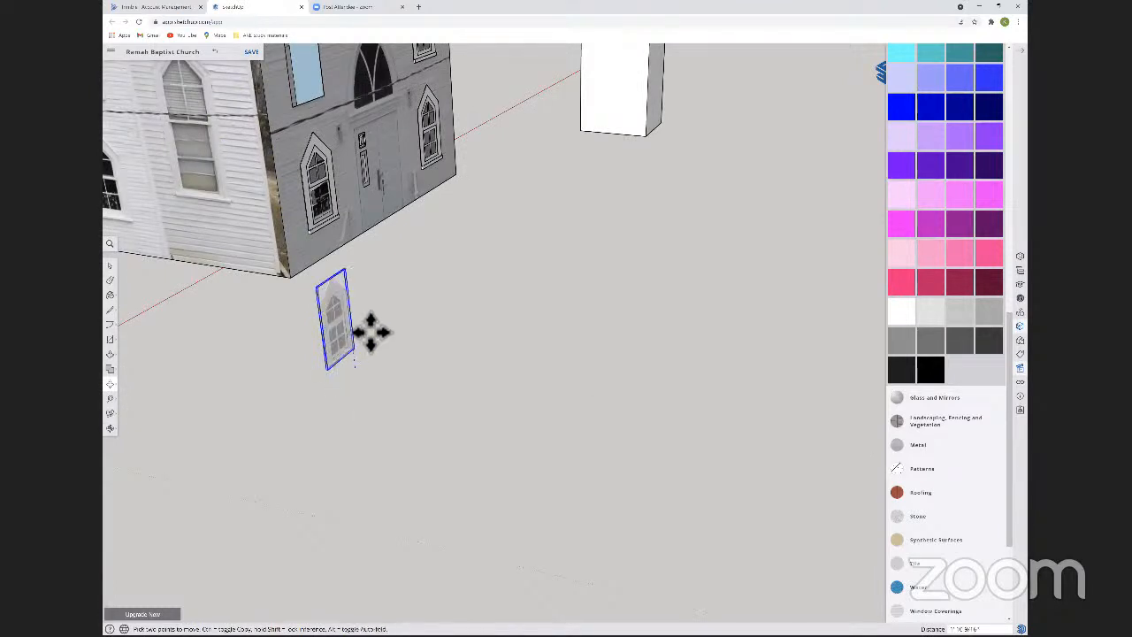
middle_click_drag(413, 308, 416, 271)
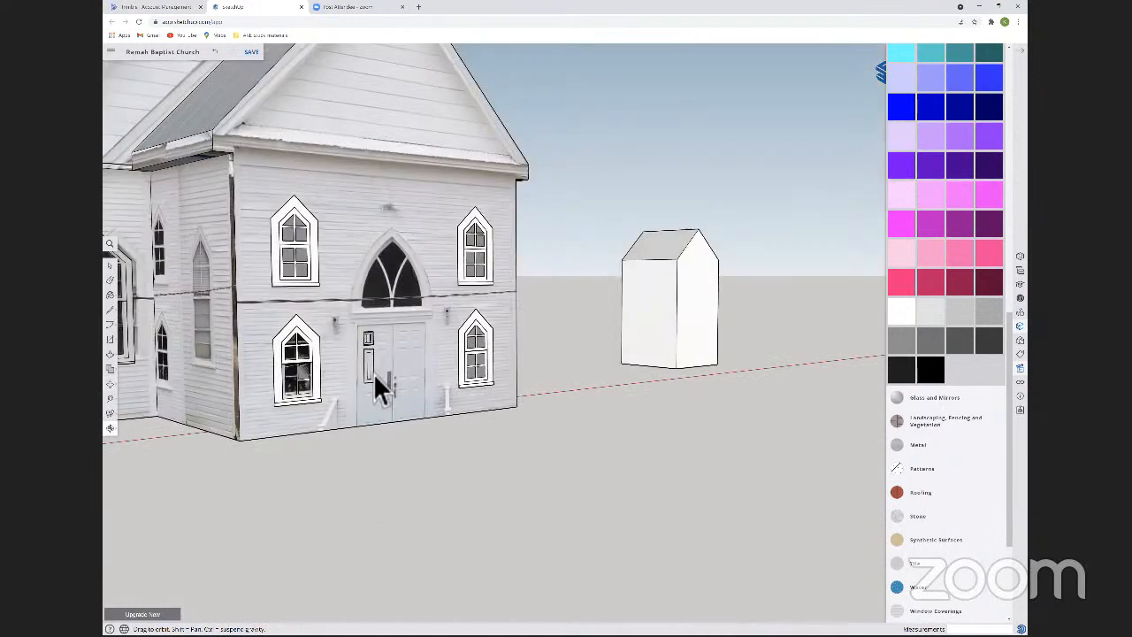
Copy the tall bevelled panel straight down the left door leaf to the lower panel position.
key("l")
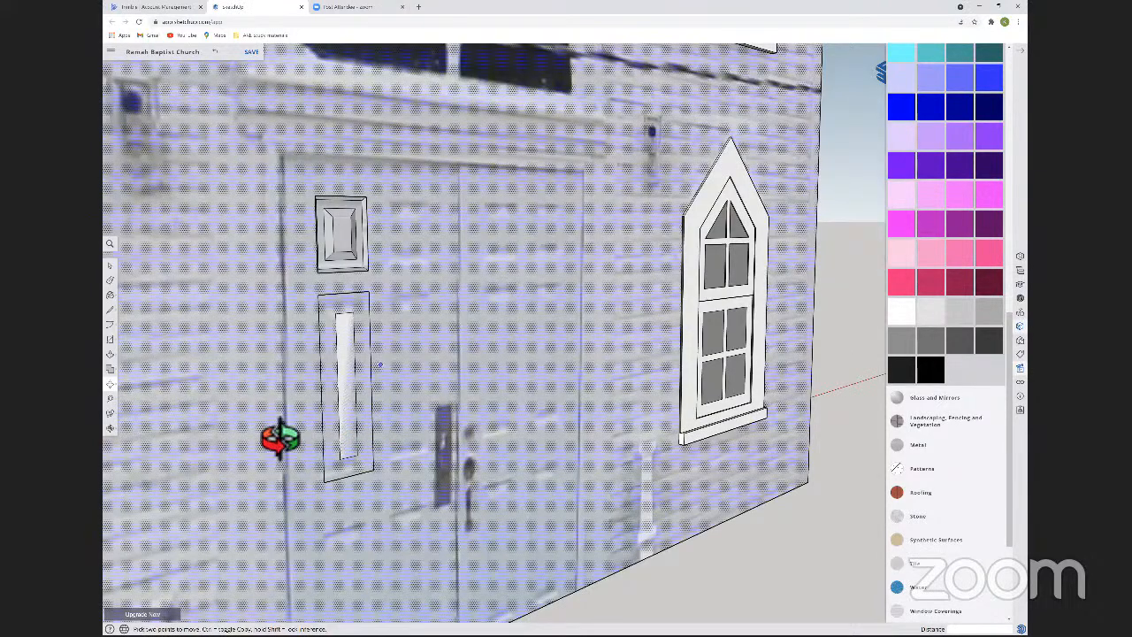
key("space")
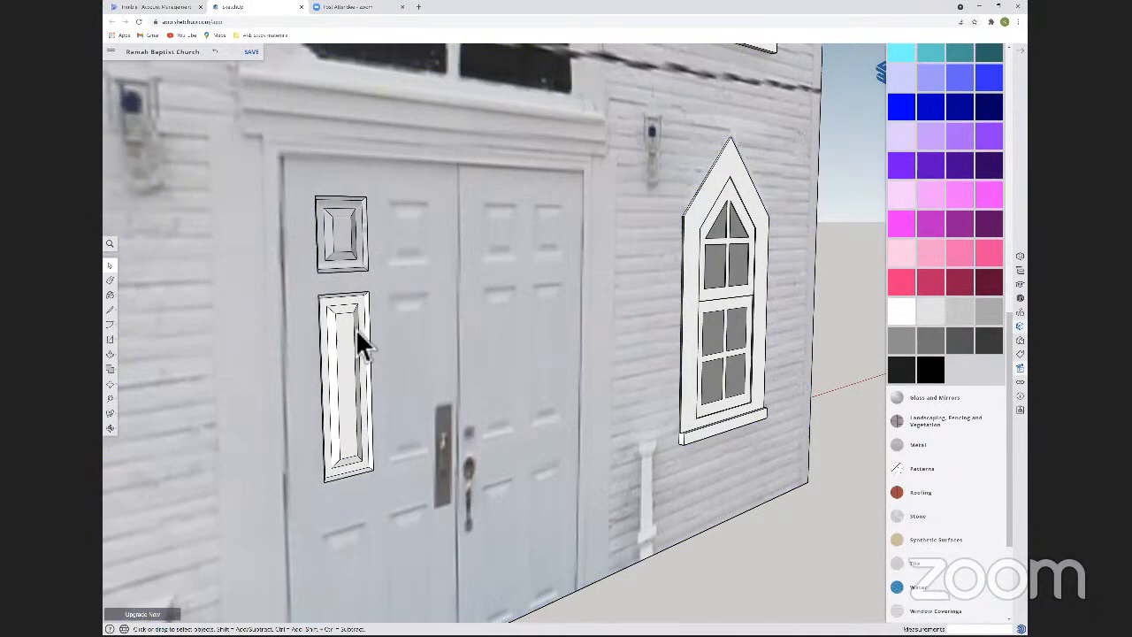
middle_click_drag(374, 259, 359, 326)
left_click(359, 325)
key("m")
key("ctrl")
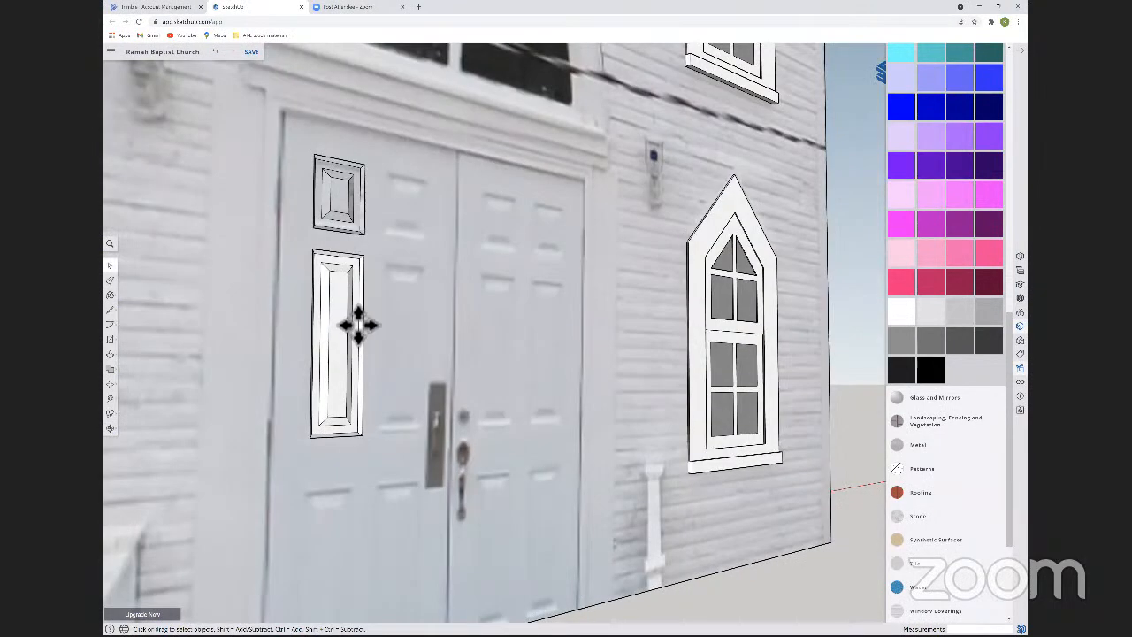
left_click(364, 257)
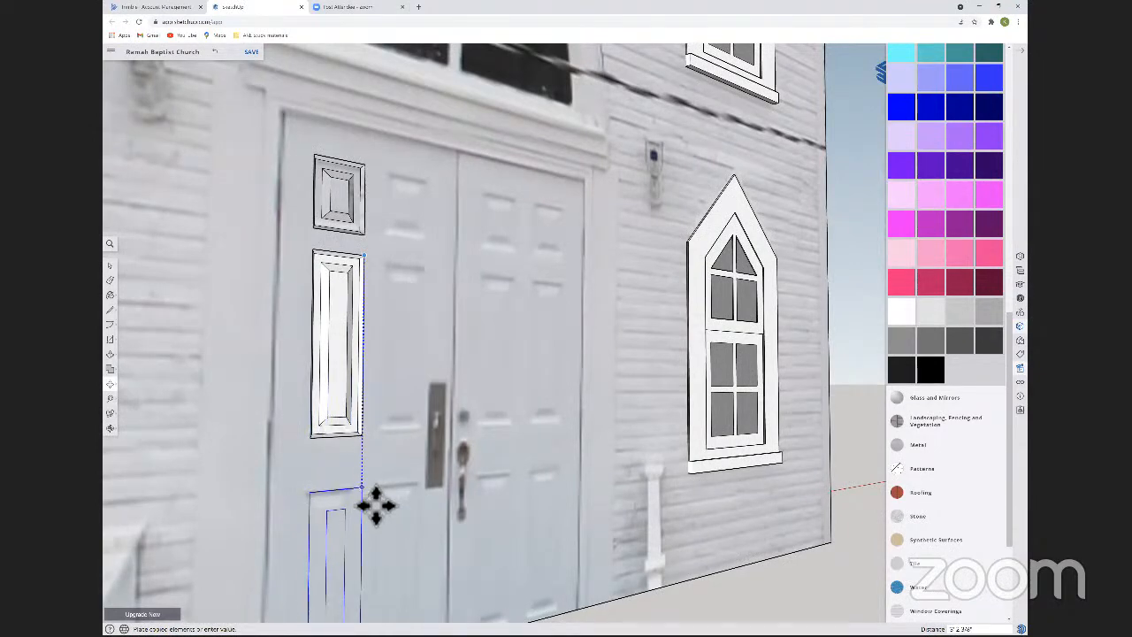
left_click(358, 396)
key("space")
Move the copied lower panel up about 2 13/16 inches so it lines up with the door's lower panel in the photo.
left_click(367, 232, "shift")
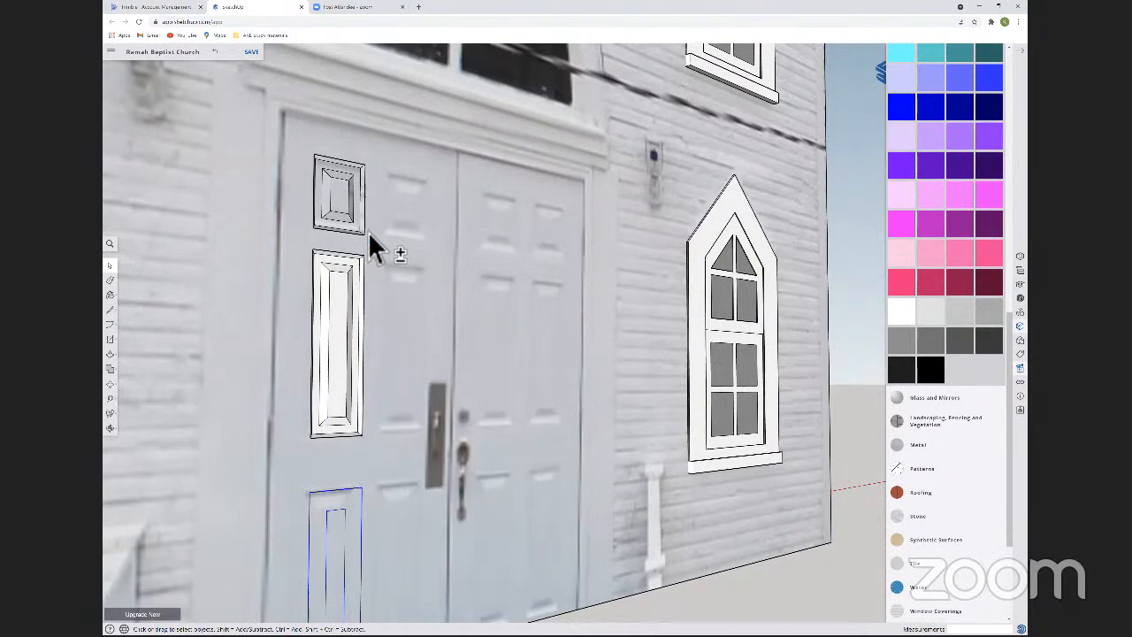
left_click(349, 533, "shift")
key("o")
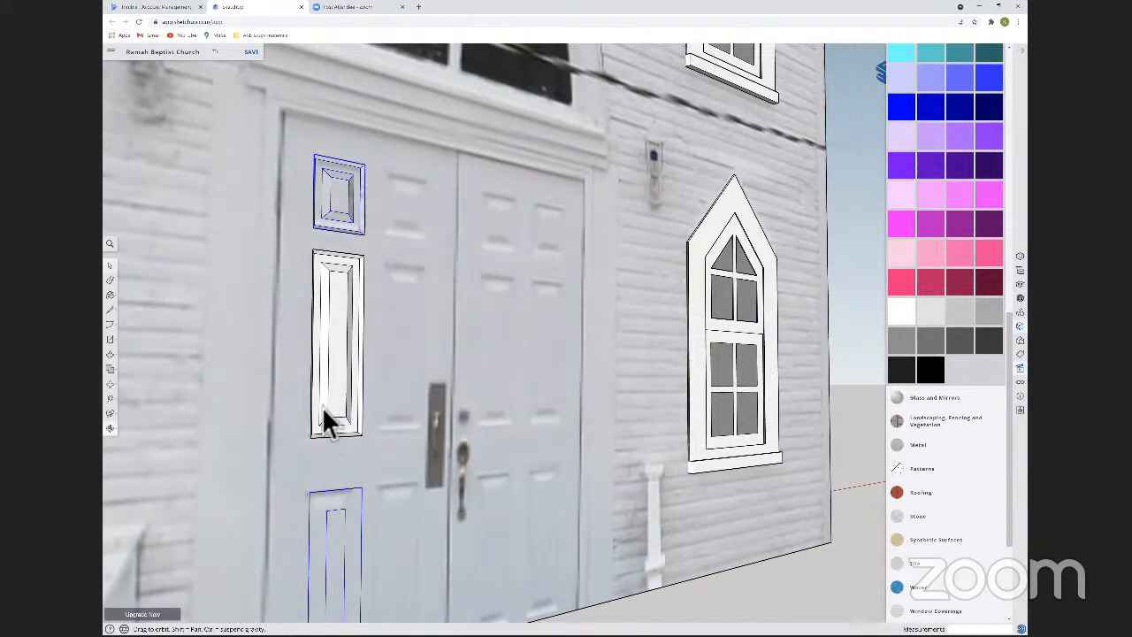
left_click_drag(324, 430, 309, 362)
key("space")
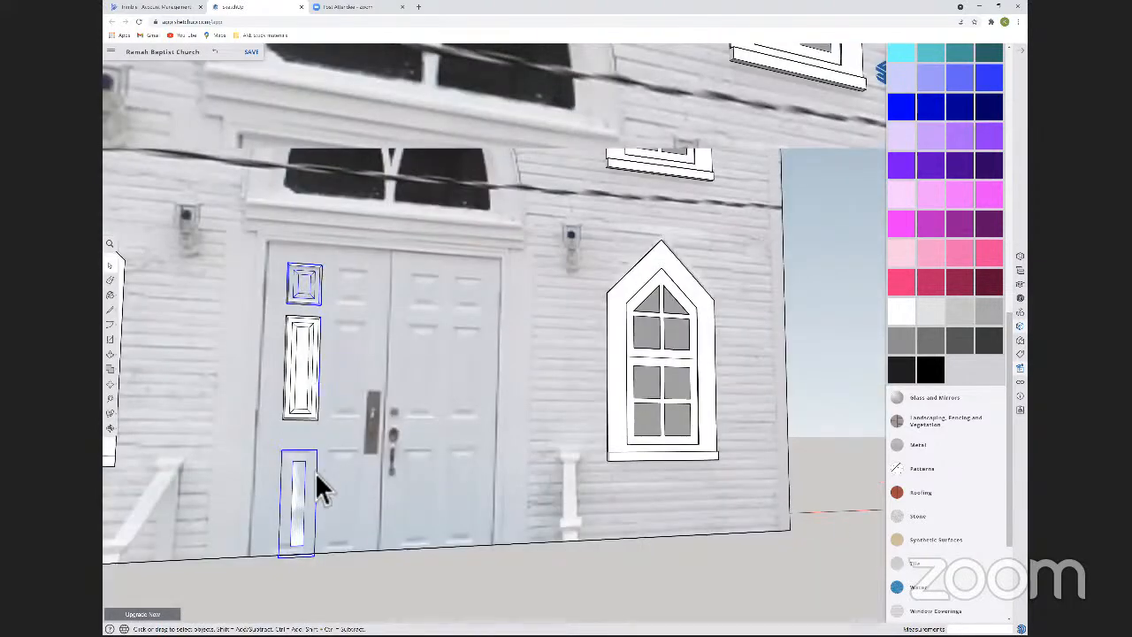
scroll(320, 486, "down", 3)
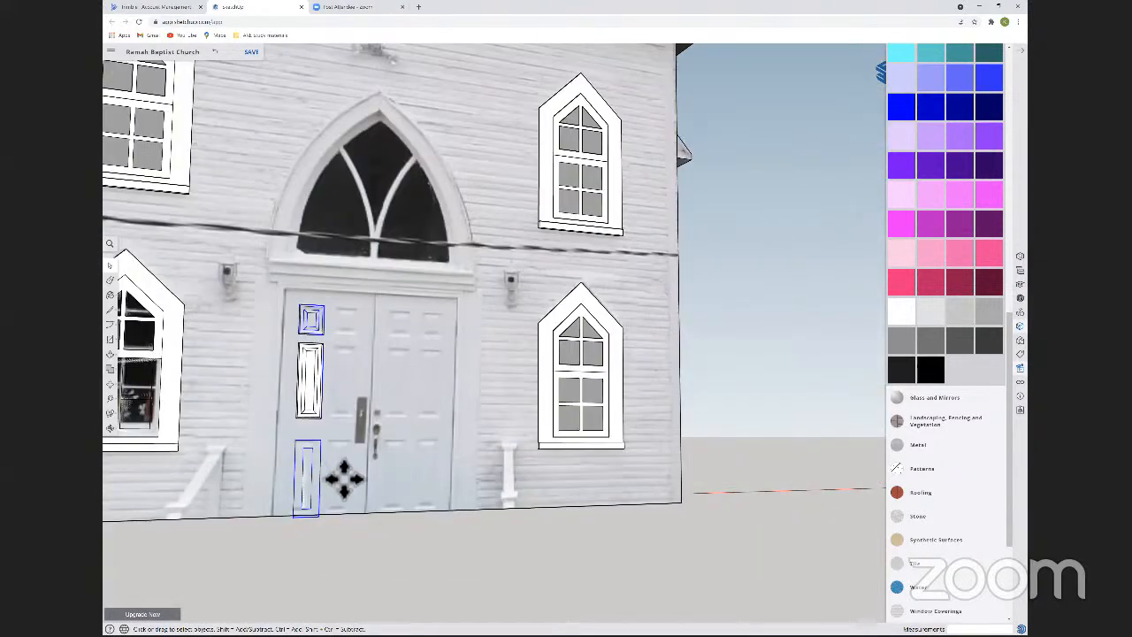
key("m")
left_click(344, 480)
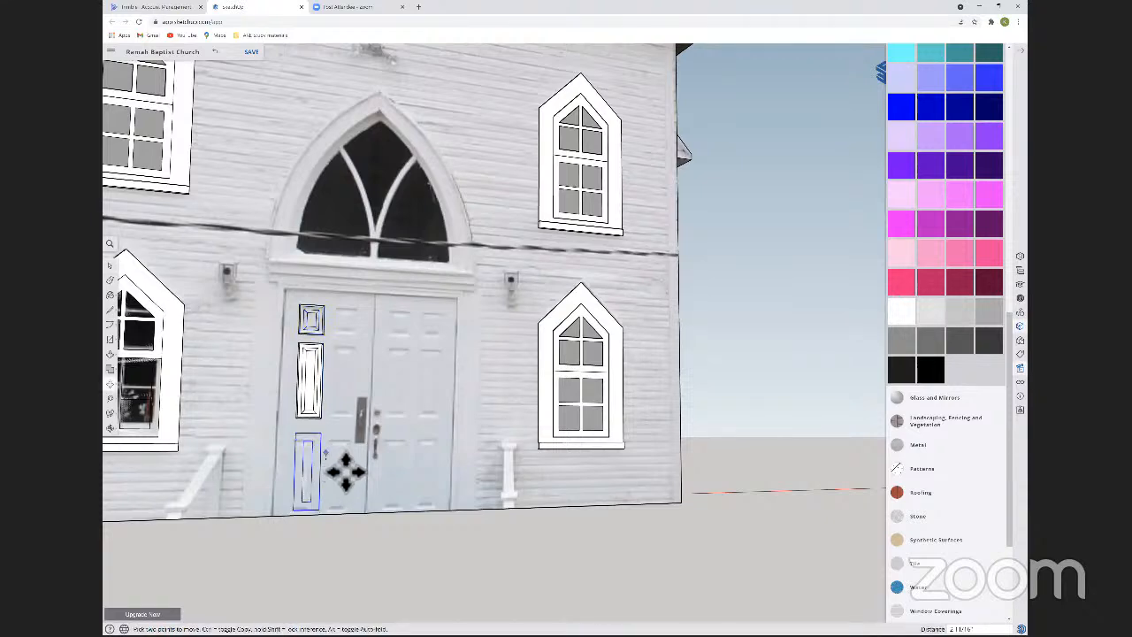
key("Escape")
left_click(340, 456)
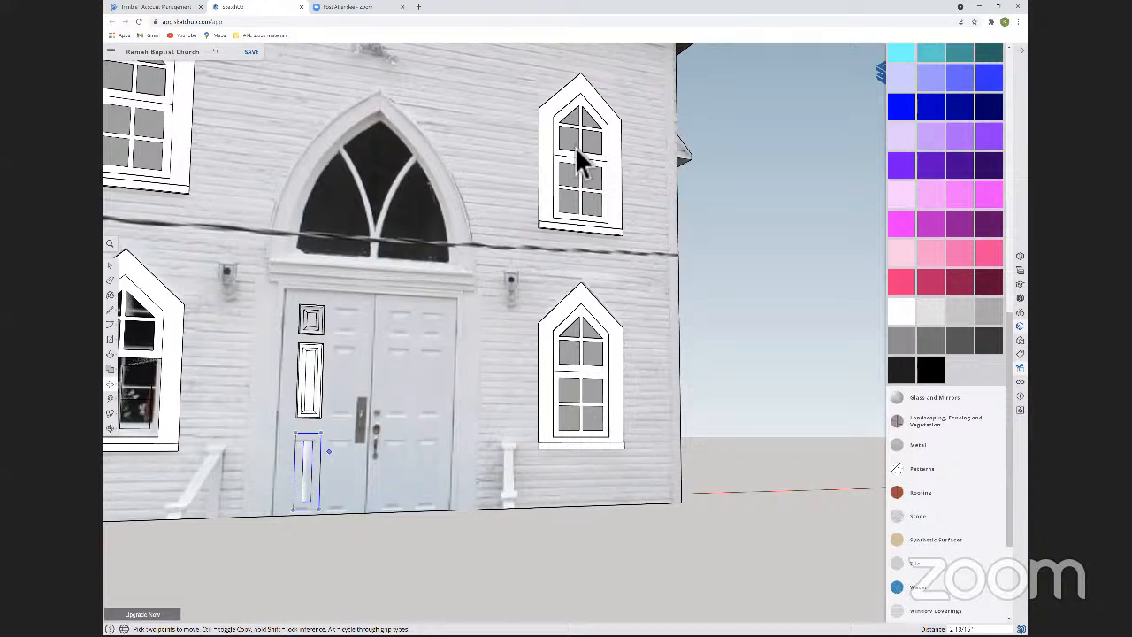
key("space")
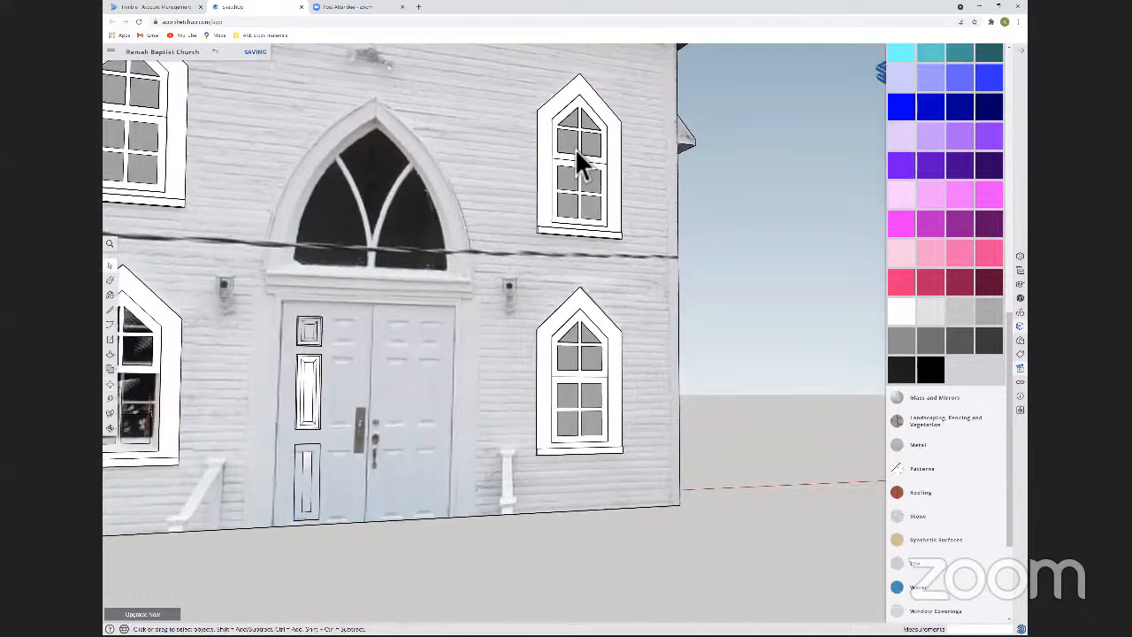